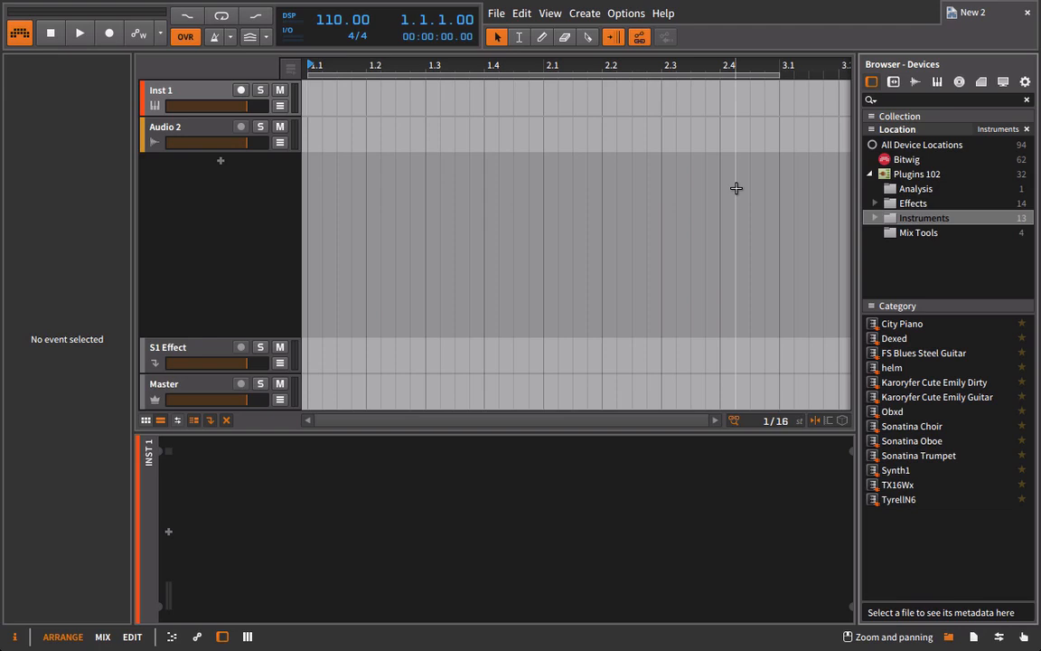
Delete the Audio 2 track and load the TX16Wx plugin onto the Inst 1 track, closing its plugin window.
click(165, 131)
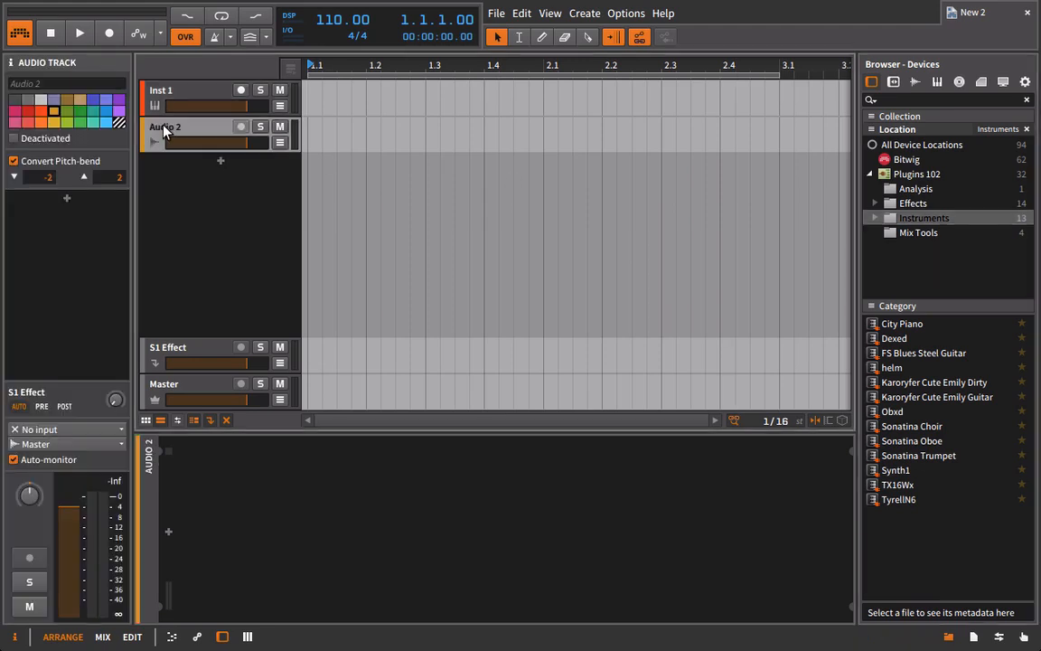
key(Delete)
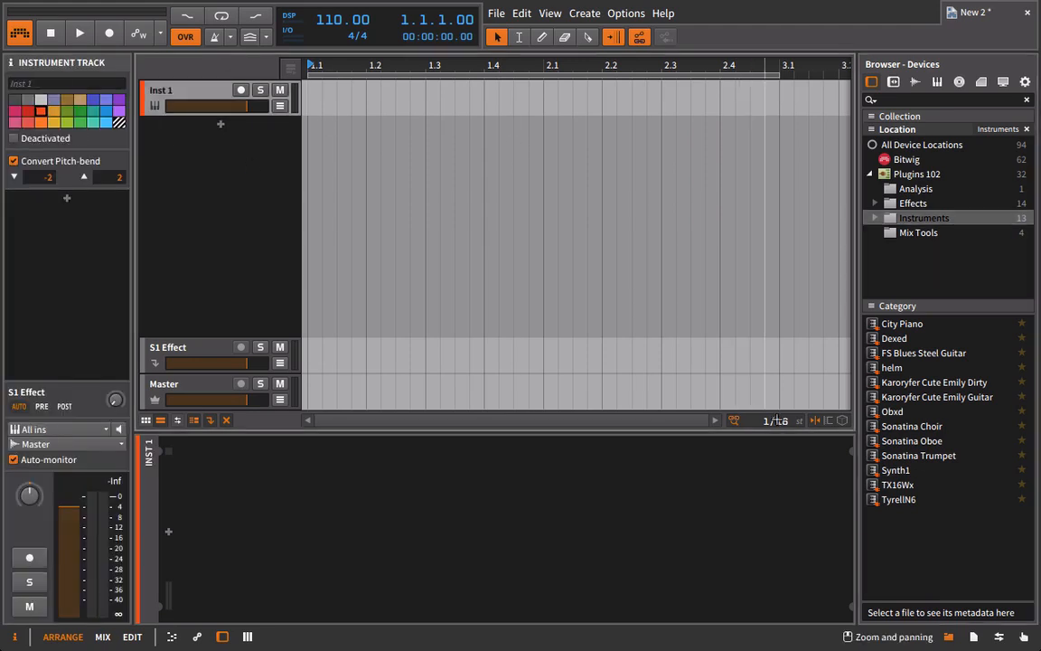
drag(884, 491, 158, 91)
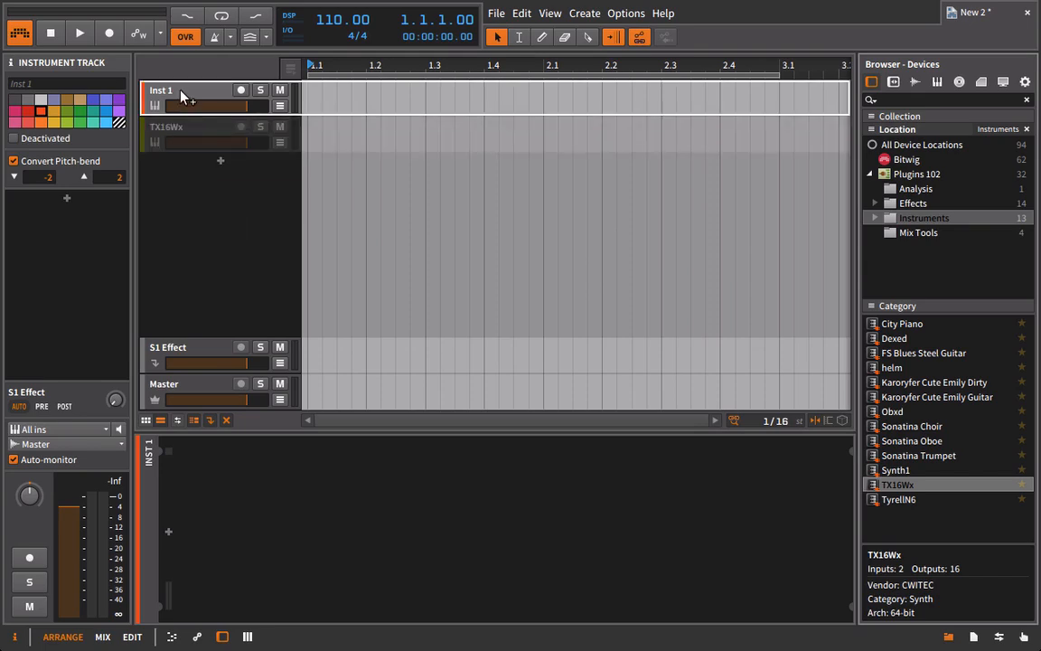
click(91, 73)
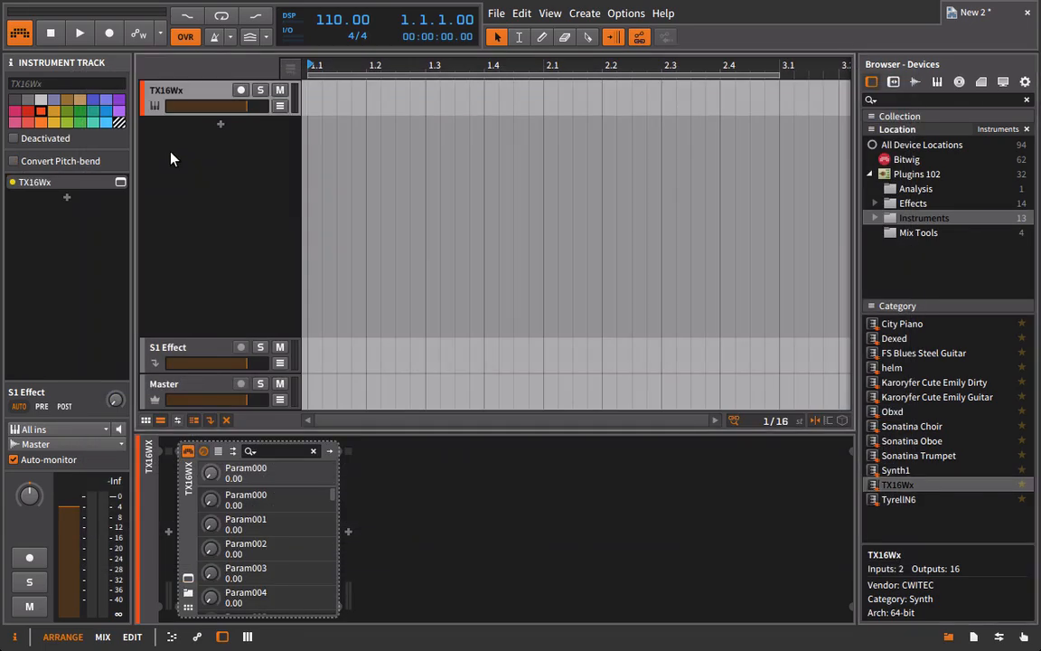
Delete the S1 Effect track from the arrangement.
click(197, 354)
key(Delete)
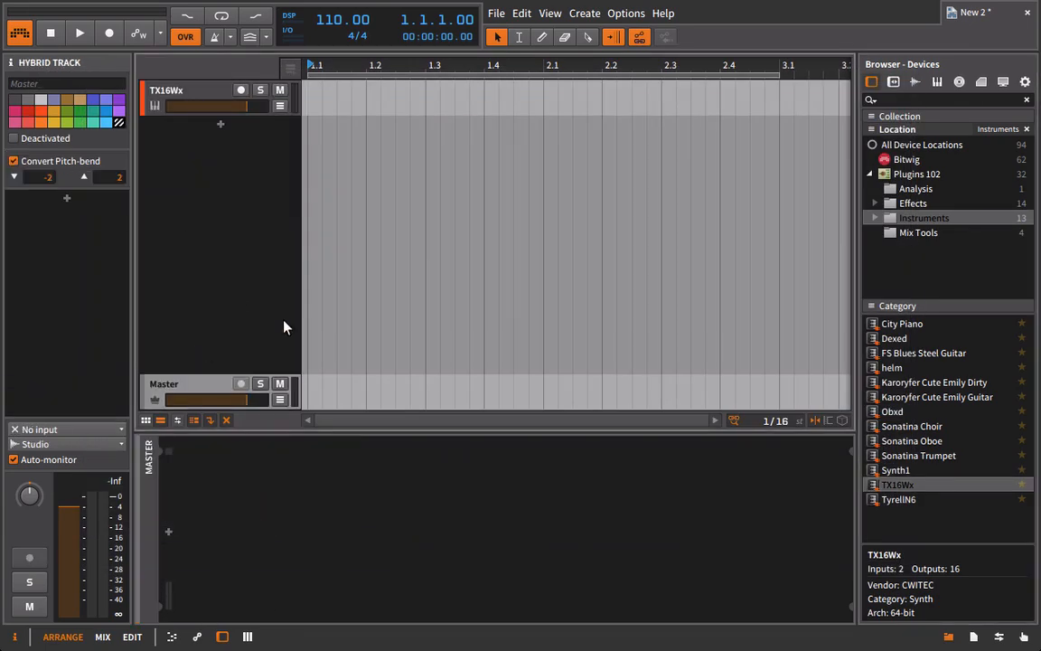
Browse the samples in the Bonus Wave Shapes location and preview 127491__menegass__square-c3.wav.
click(914, 81)
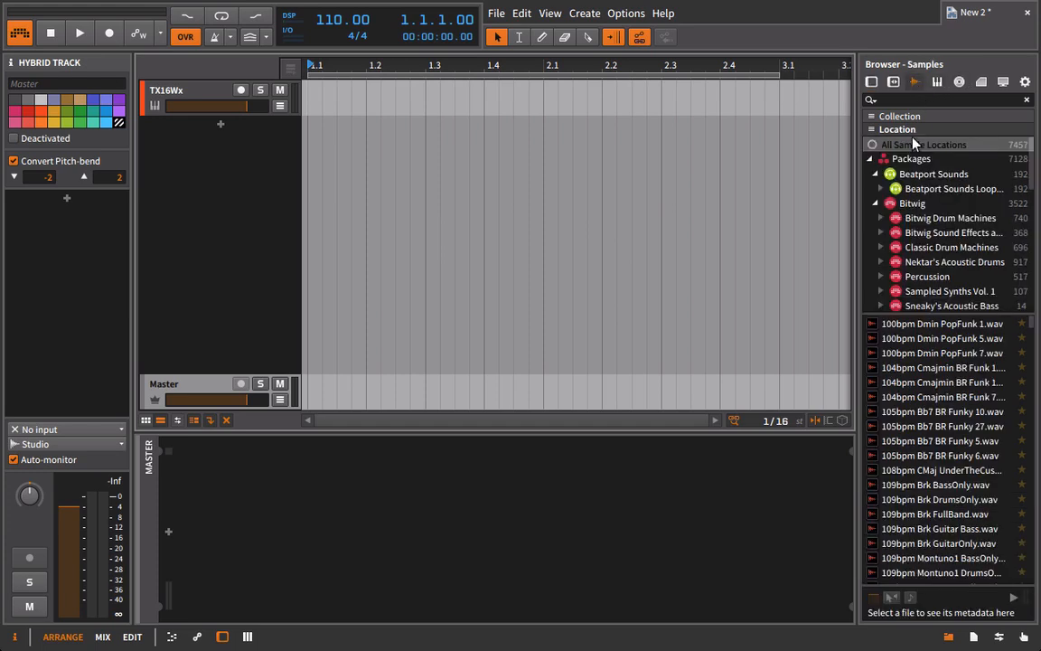
click(871, 159)
click(897, 233)
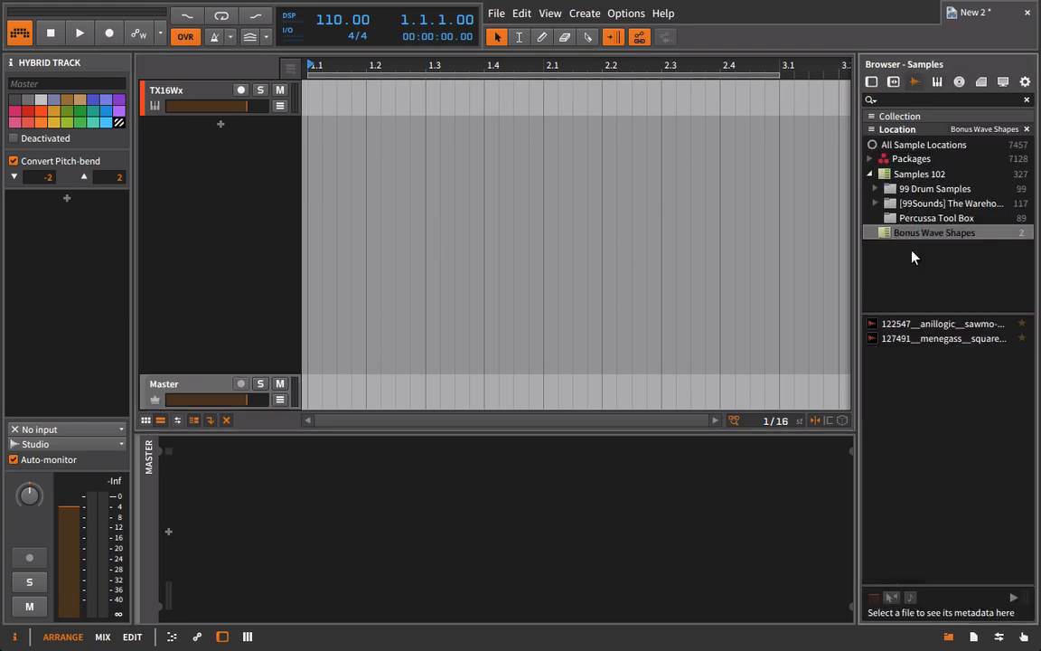
click(947, 339)
click(1009, 339)
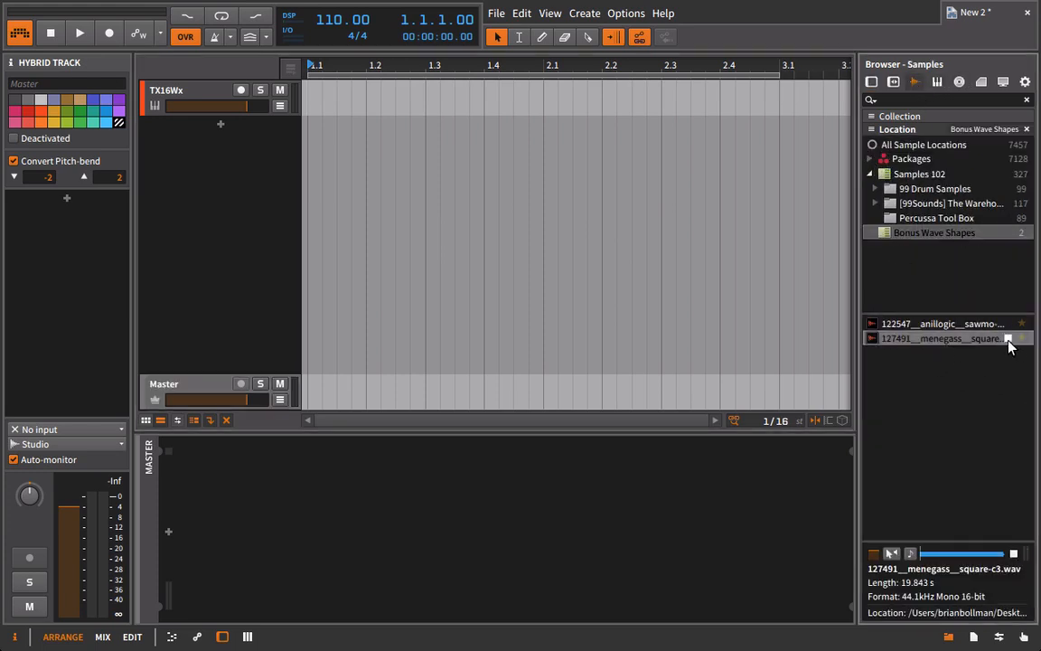
click(1009, 339)
Place the 127491__menegass__square-c3 sample on a new audio track below TX16Wx, starting at 1.3, and select its clip.
drag(940, 338, 438, 135)
scroll(428, 125, down, 5)
click(426, 126)
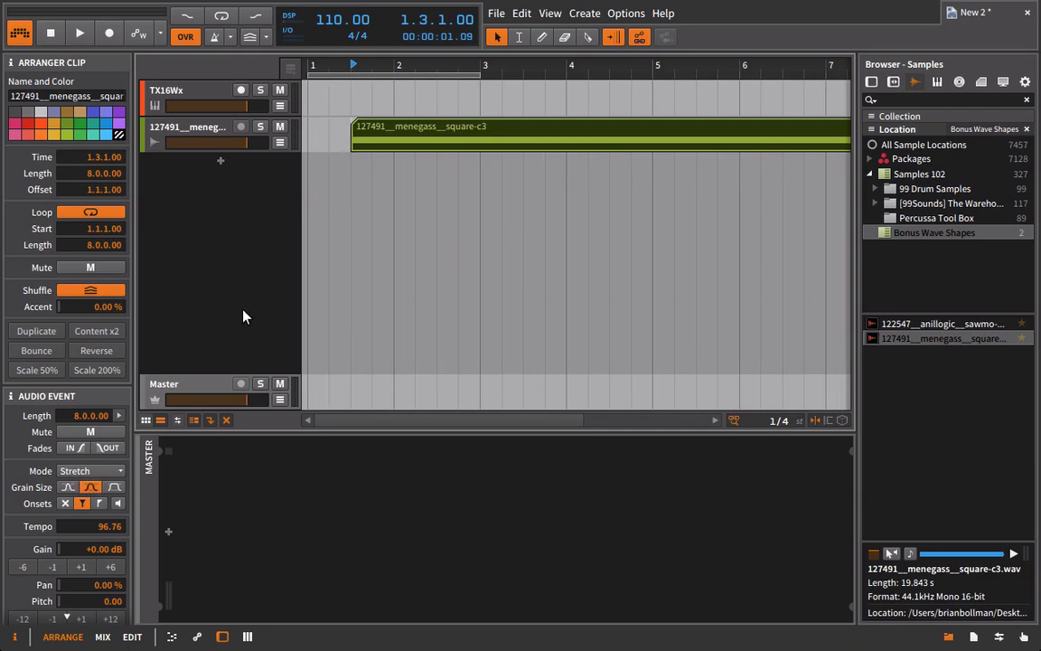
Play the square-c3 clip briefly, and set its audio event to Raw mode with a gain of -2.00 dB.
key(space)
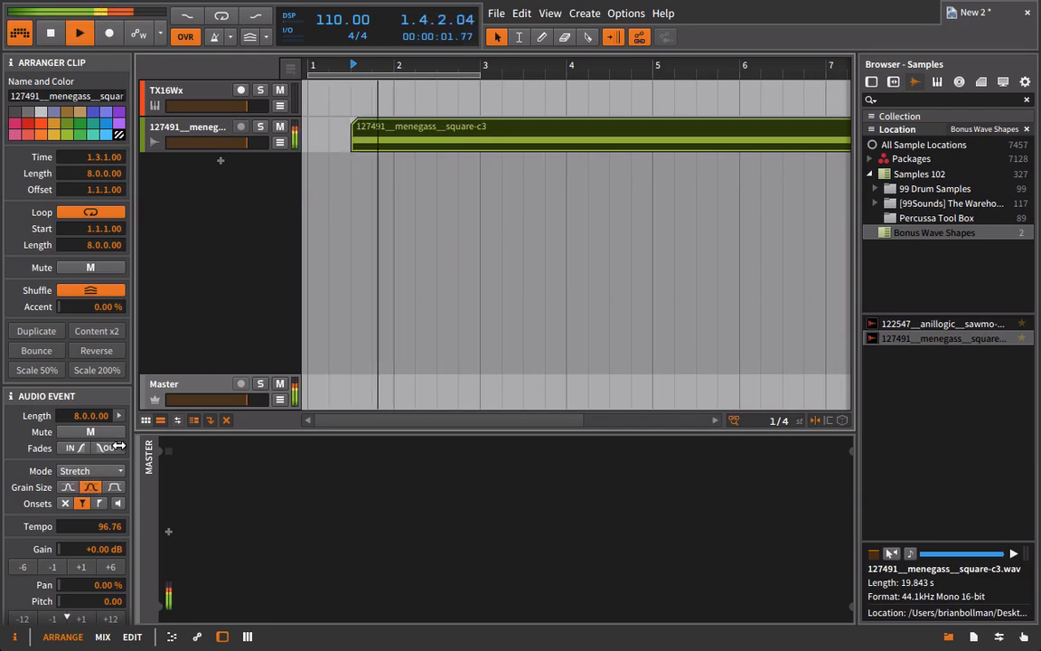
key(space)
click(80, 472)
click(71, 488)
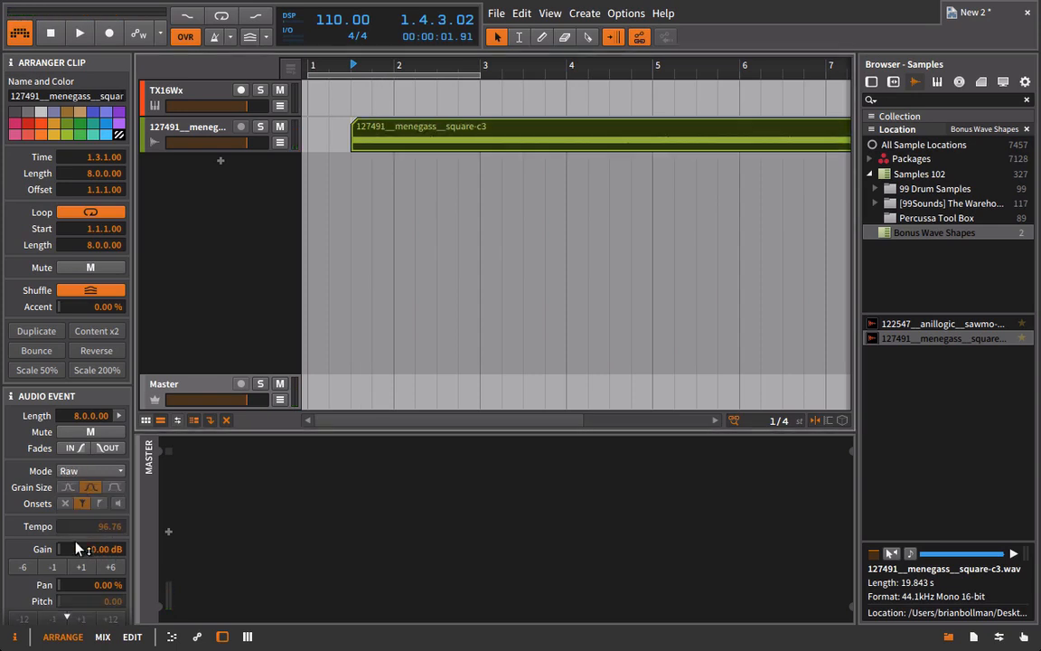
double_click(56, 568)
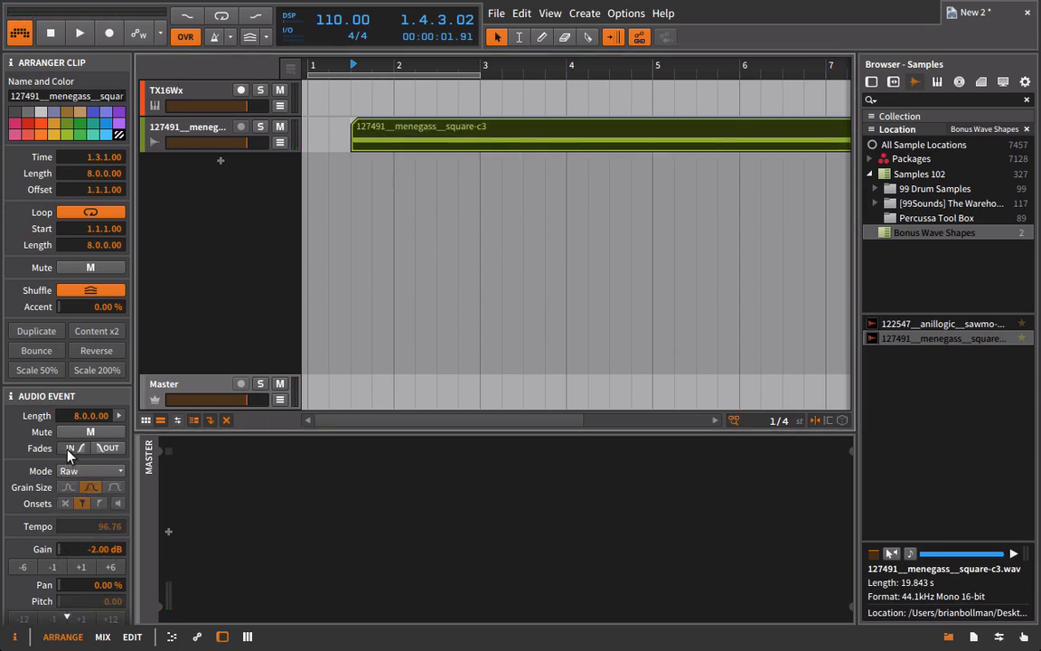
Enable both the fade-in and fade-out on the audio event and play the clip briefly.
click(70, 449)
click(104, 448)
key(space)
key(space)
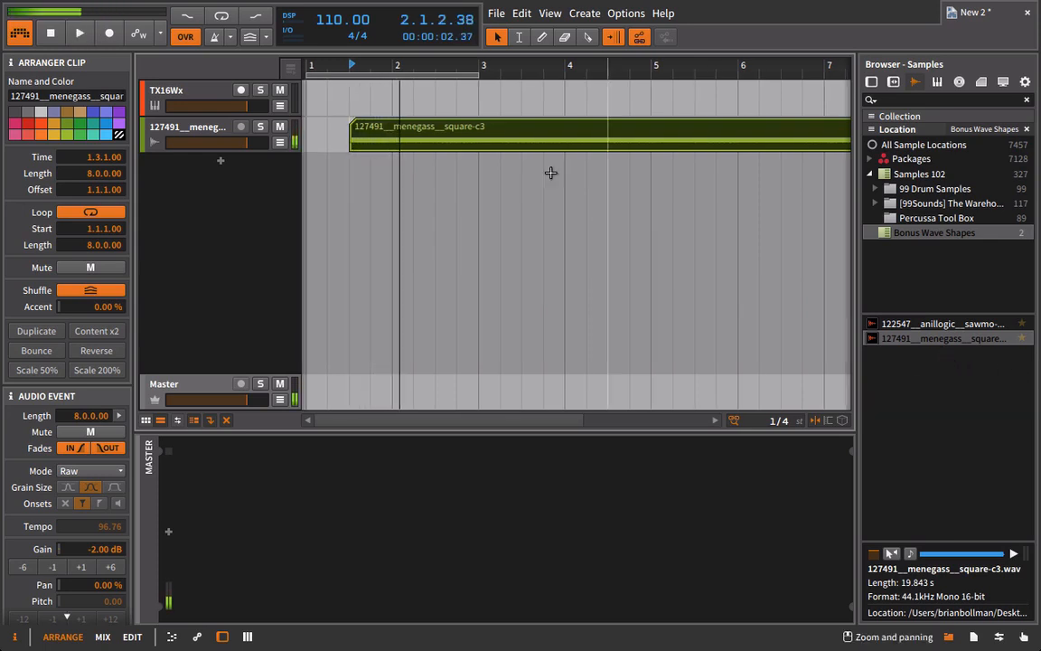
Add the SPAN plugin from the Analysis folder of Plugins 102 to the square-c3 audio track.
drag(488, 66, 488, 36)
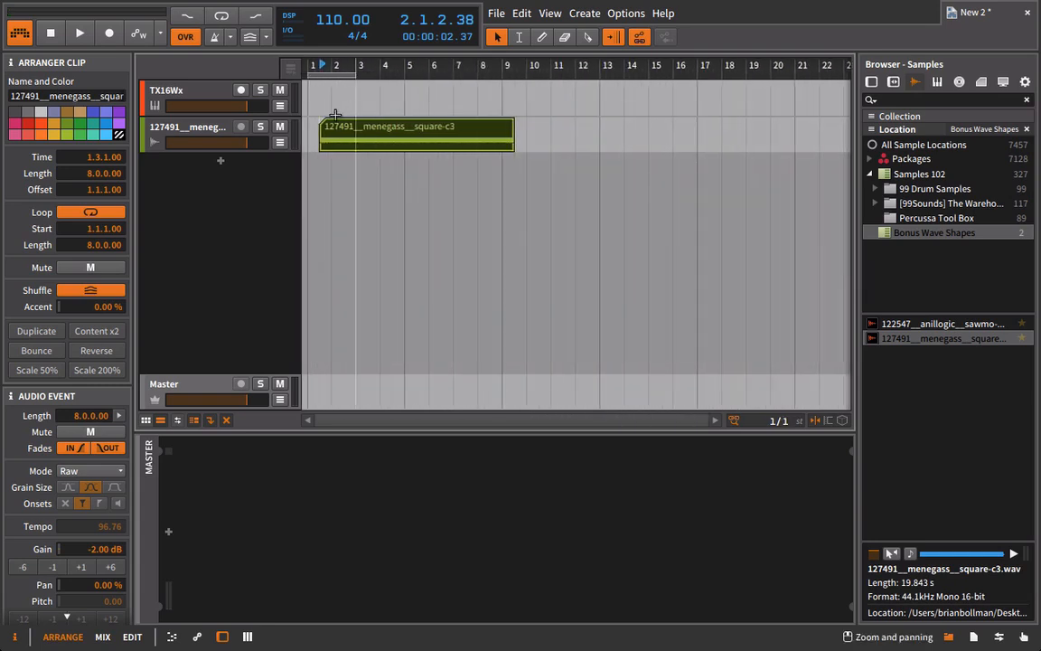
click(172, 127)
click(871, 81)
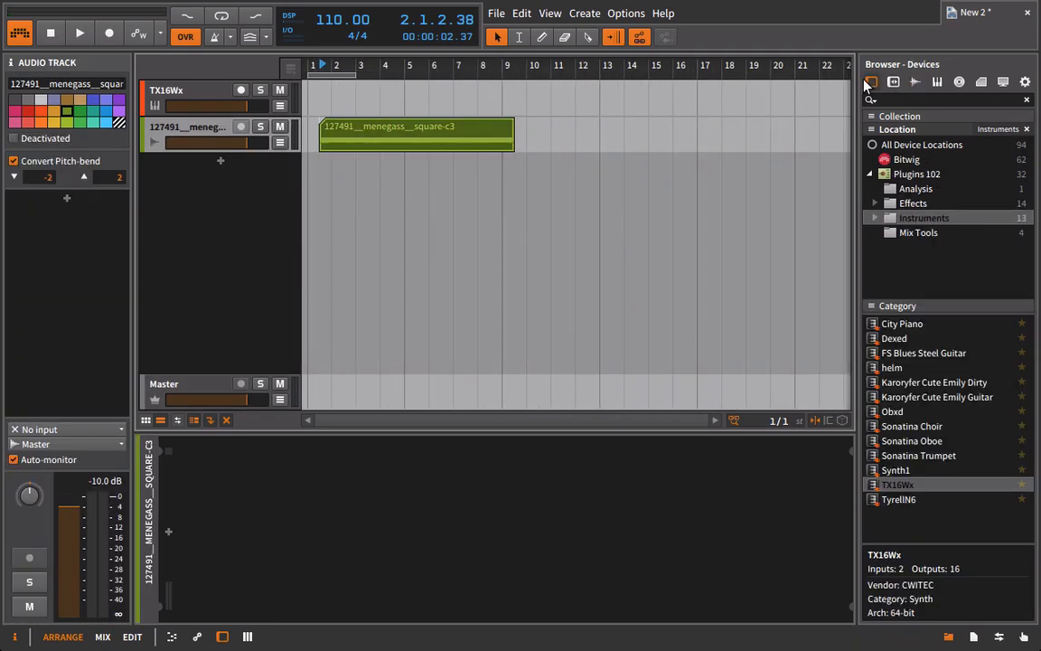
click(908, 160)
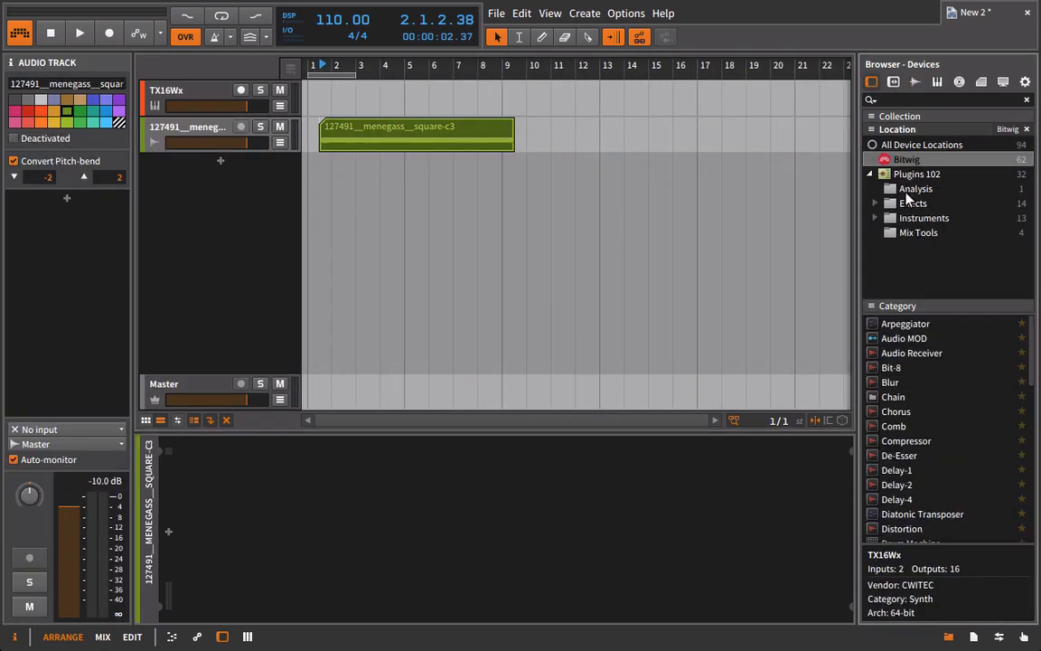
click(915, 189)
drag(894, 324, 210, 137)
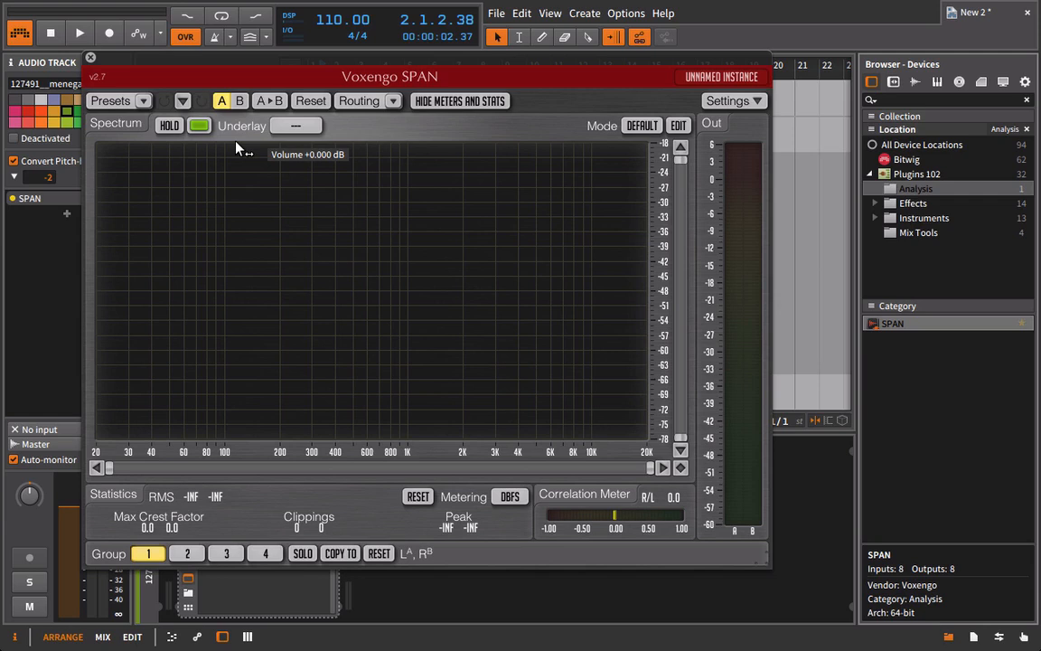
Play the clip through SPAN with Hold enabled, inspect the fundamental peak's pitch up close, and close the analyzer.
key(space)
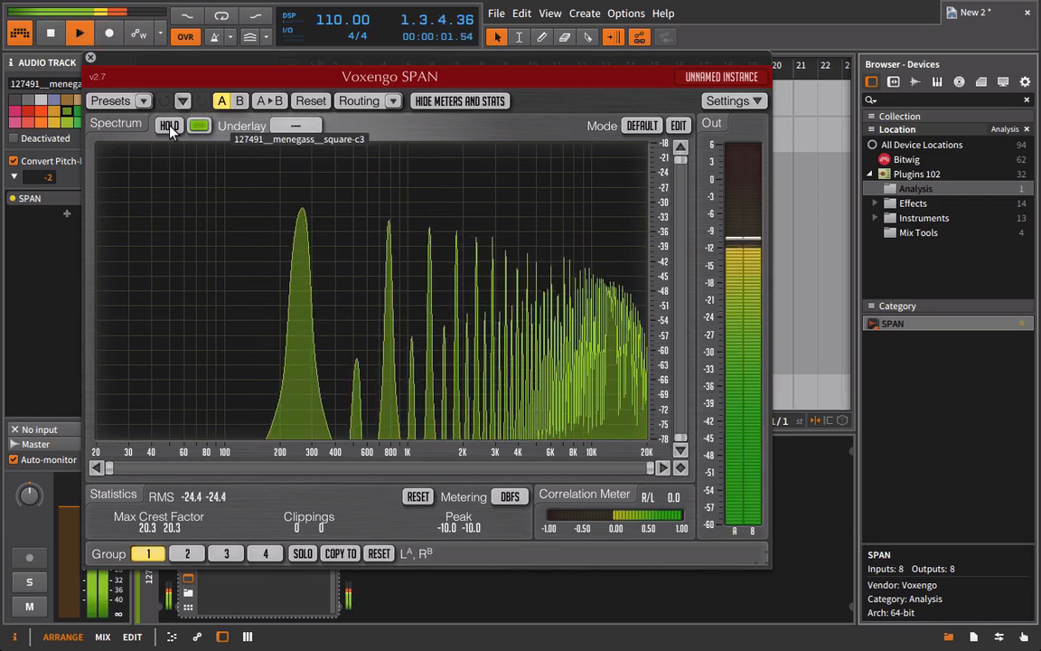
click(169, 126)
key(space)
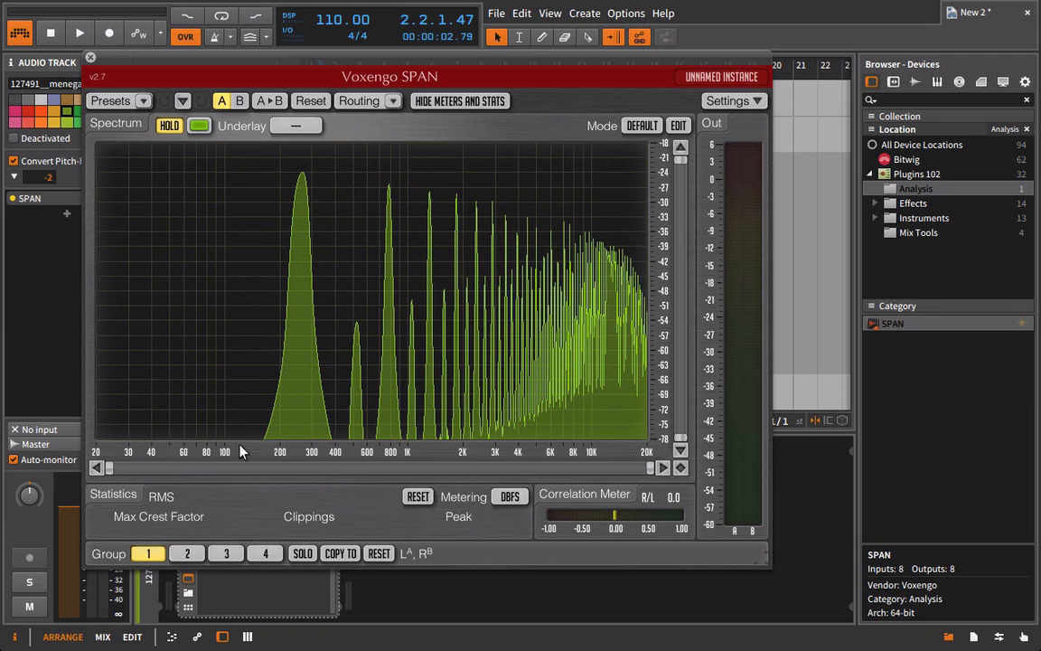
drag(111, 468, 284, 467)
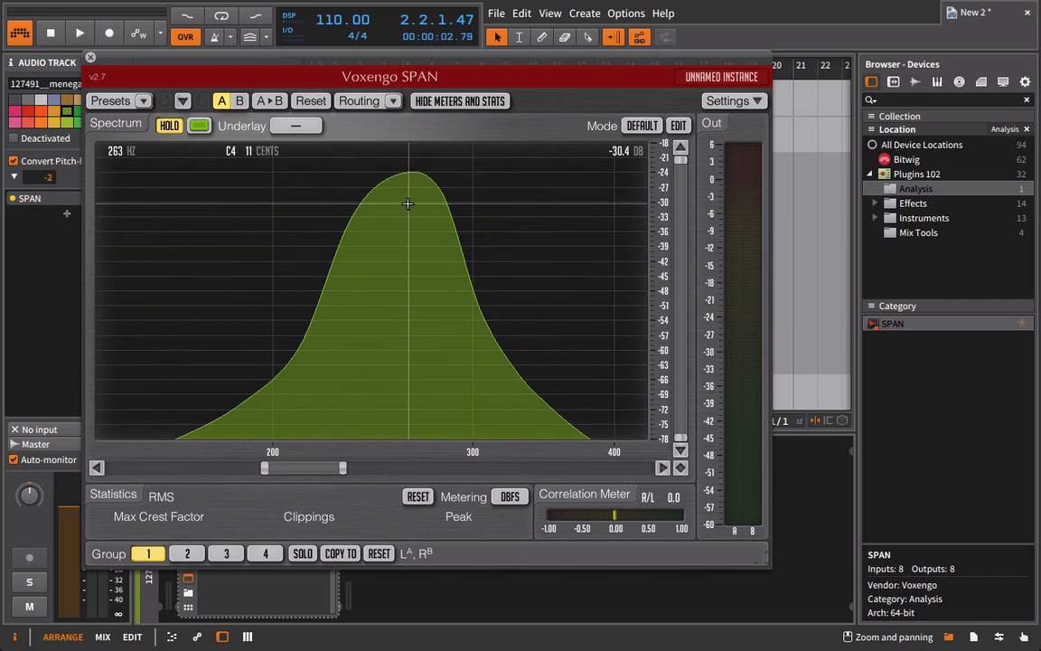
click(91, 57)
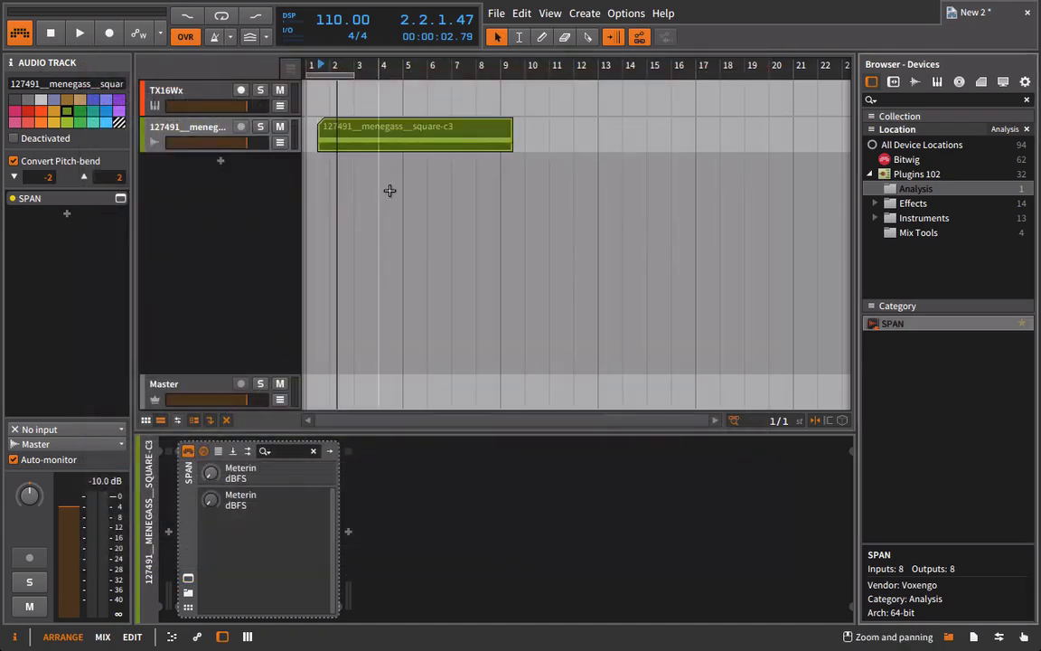
Rename the square-c3 clip as "C4 Sharp".
click(326, 131)
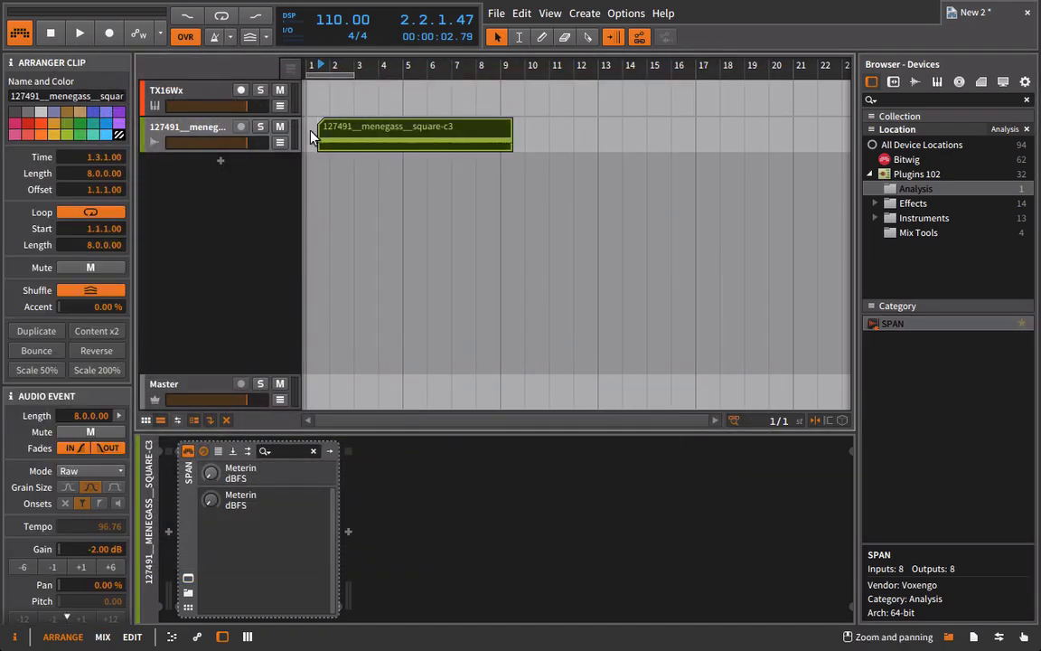
click(50, 95)
text(C4 Sharp)
key(Return)
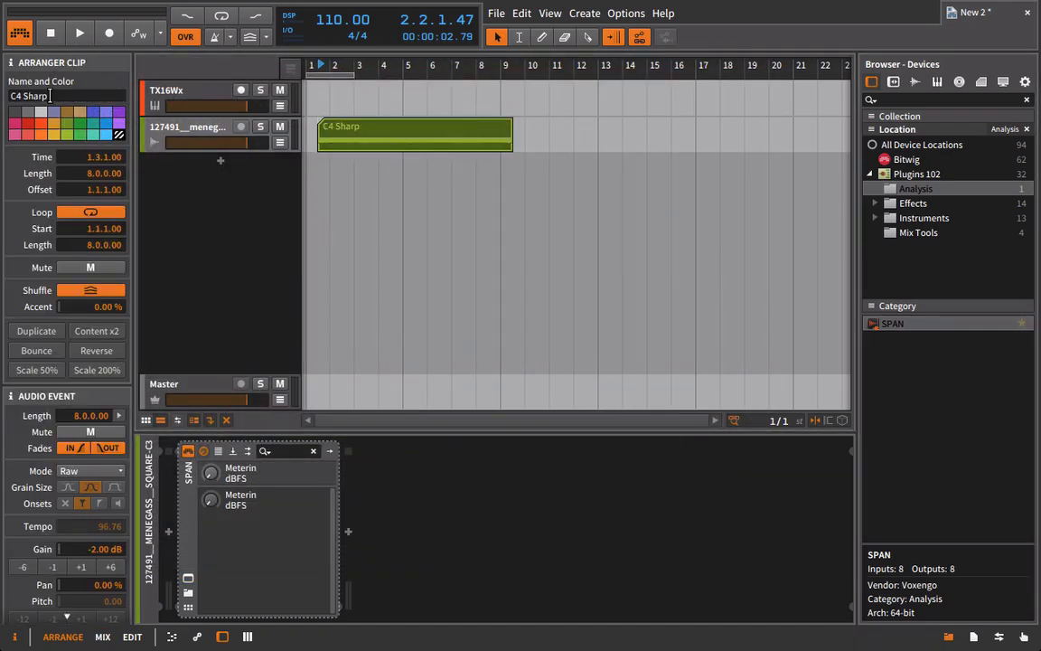
Rename the audio track holding the clip as "C4 Sharp".
click(161, 126)
click(81, 85)
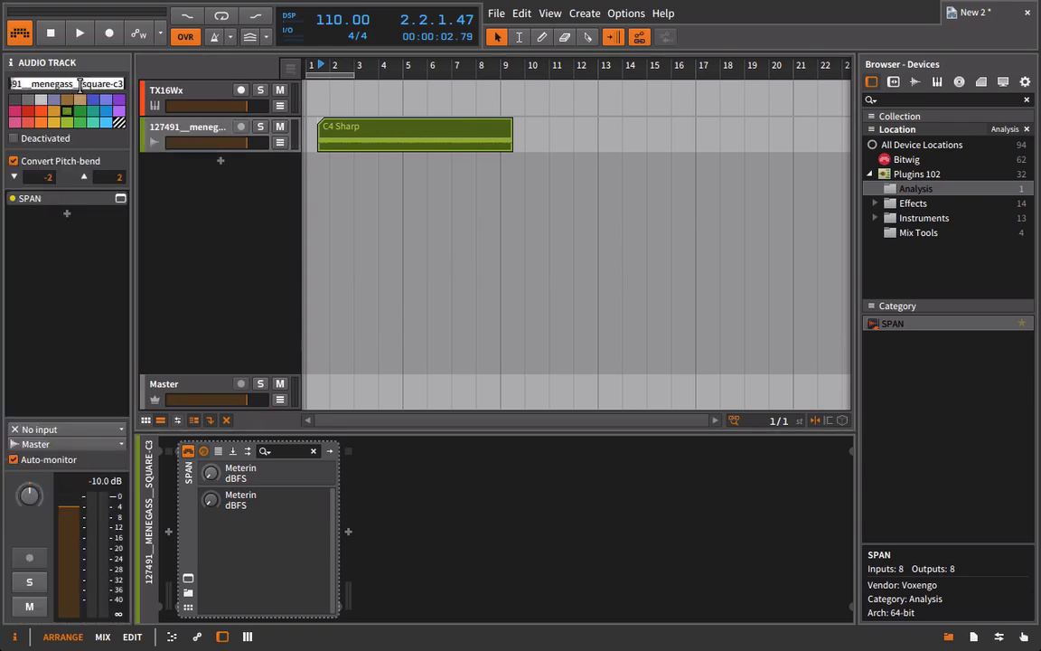
key(BackSpace)
key(Return)
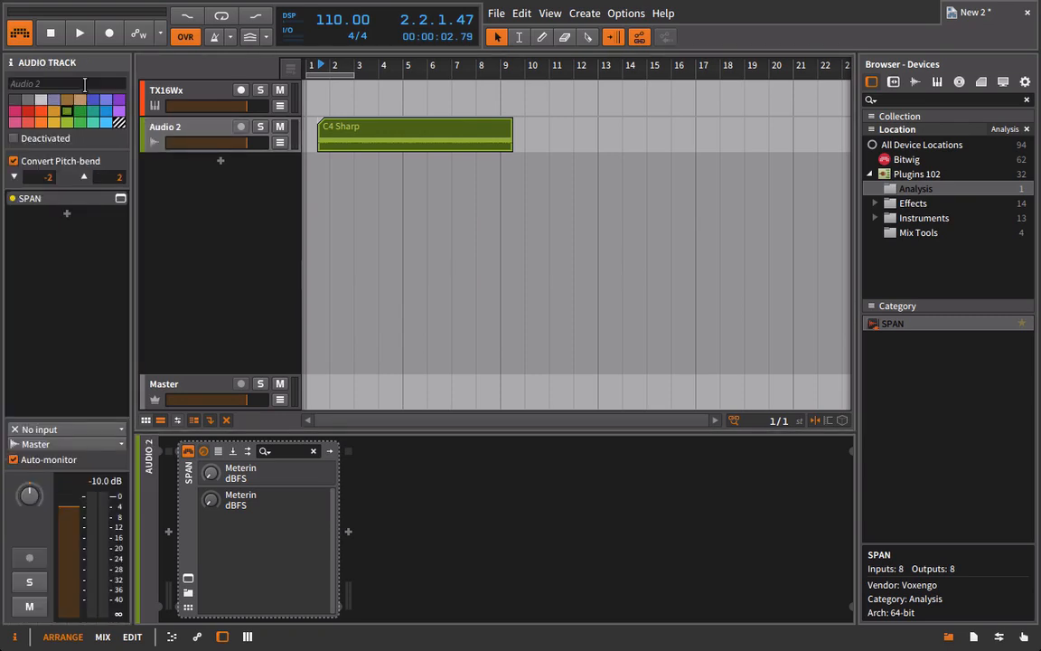
text(C4 Shar)
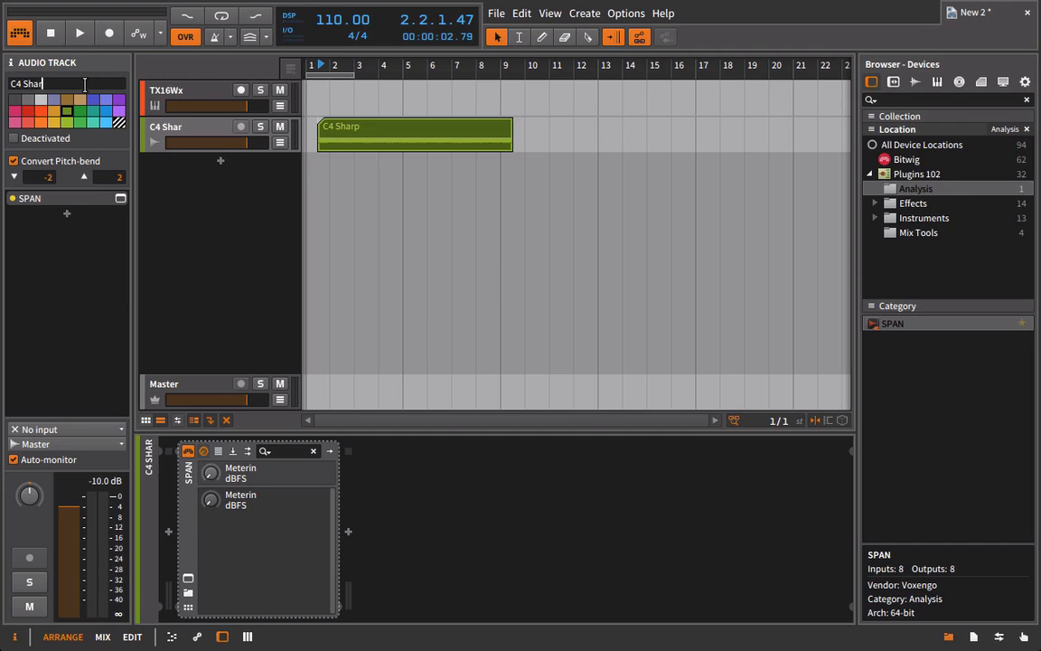
text(p)
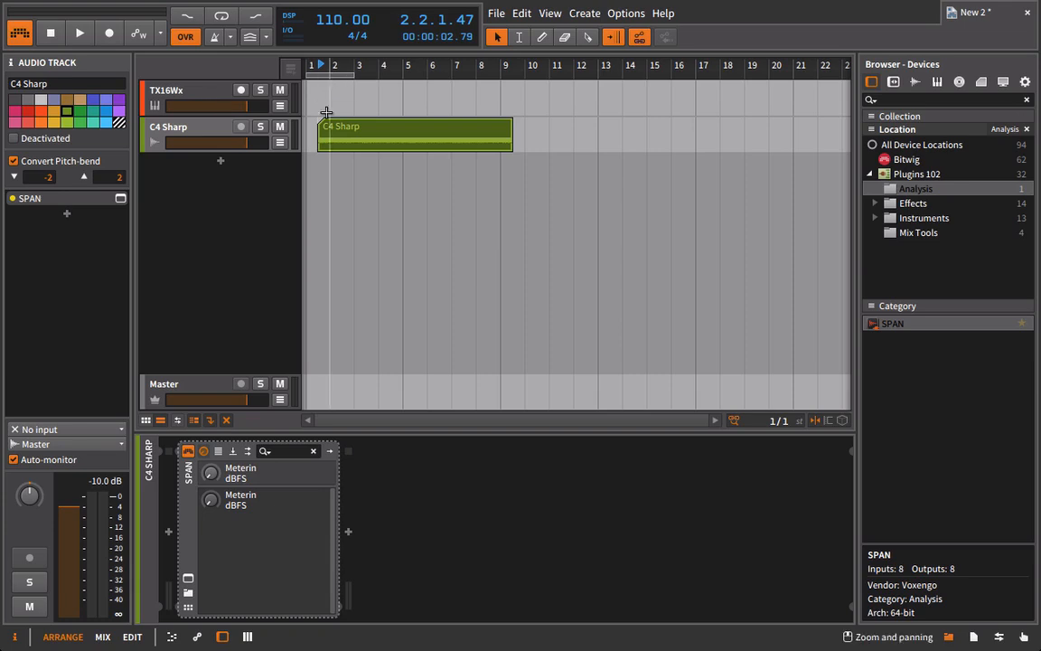
Trim the C4 Sharp clip to a one-bar section starting at bar 4, and play it from there.
click(364, 124)
drag(318, 121, 380, 121)
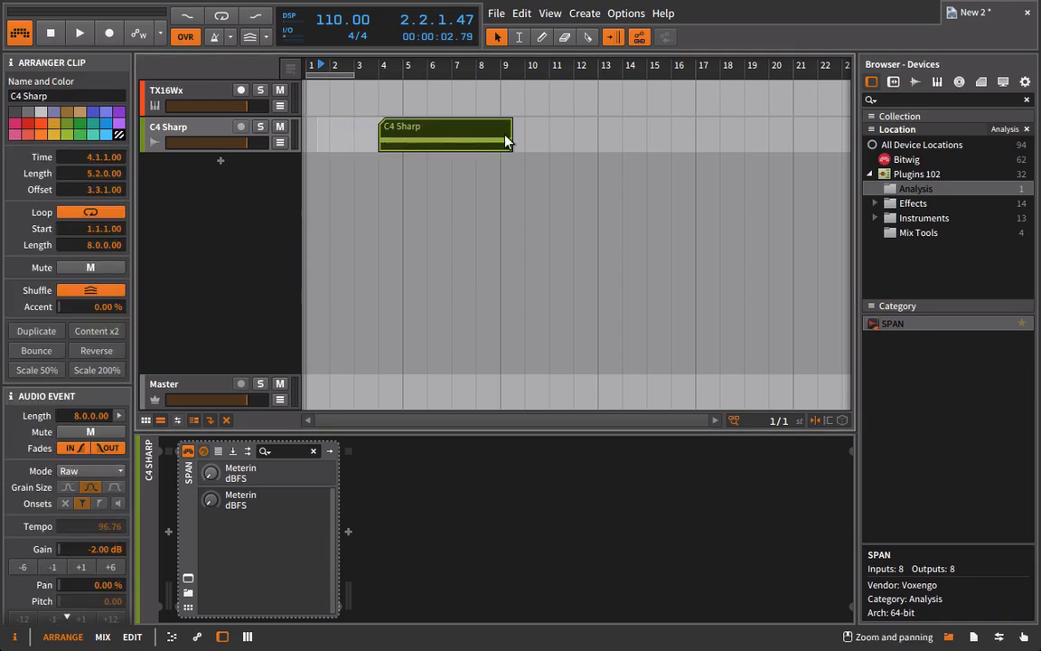
drag(509, 126, 373, 134)
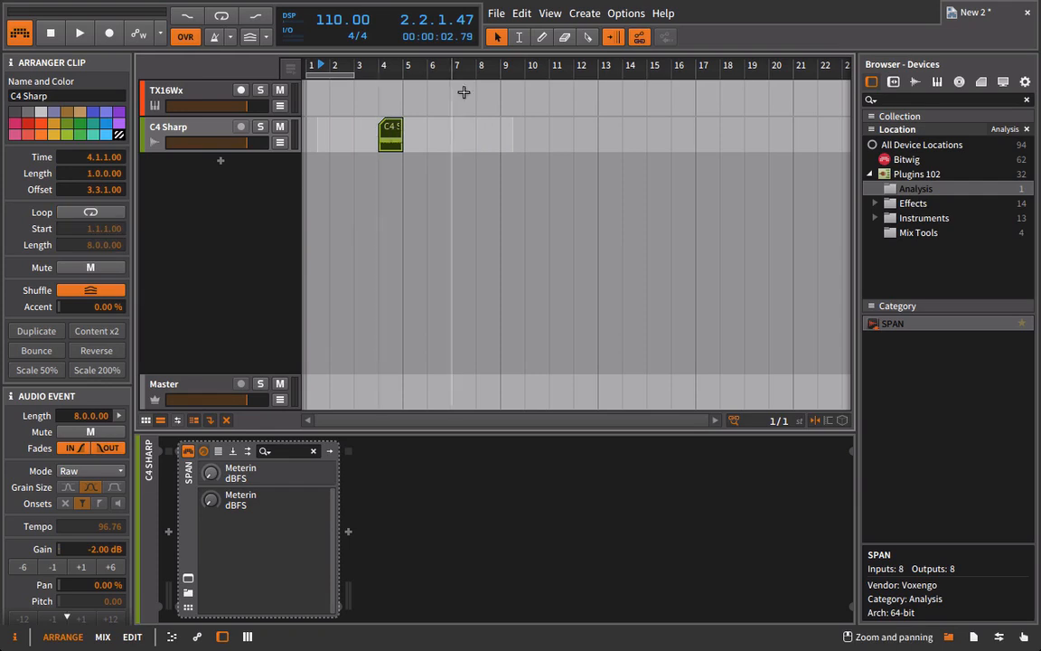
click(381, 65)
key(space)
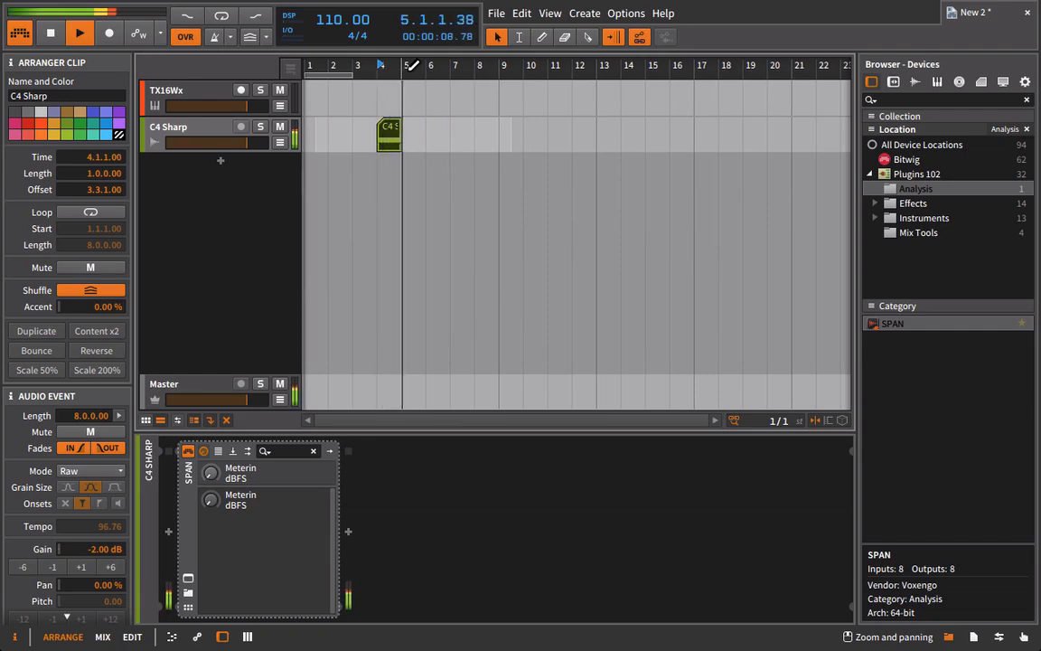
key(space)
Bounce the trimmed C4 Sharp clip to audio on a new track.
right_click(389, 142)
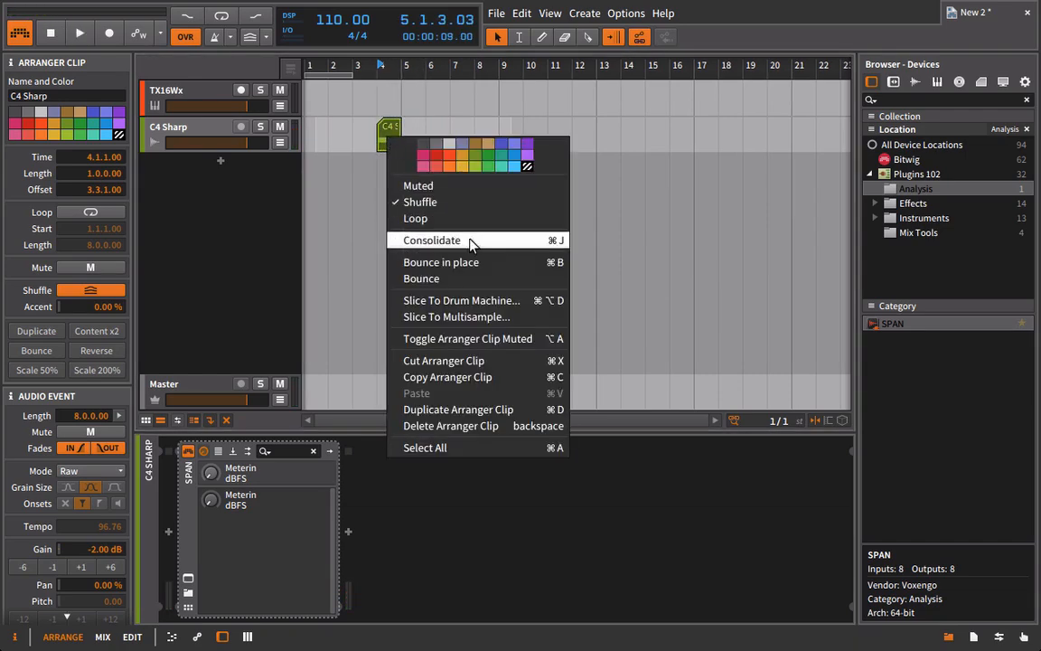
click(465, 278)
click(646, 461)
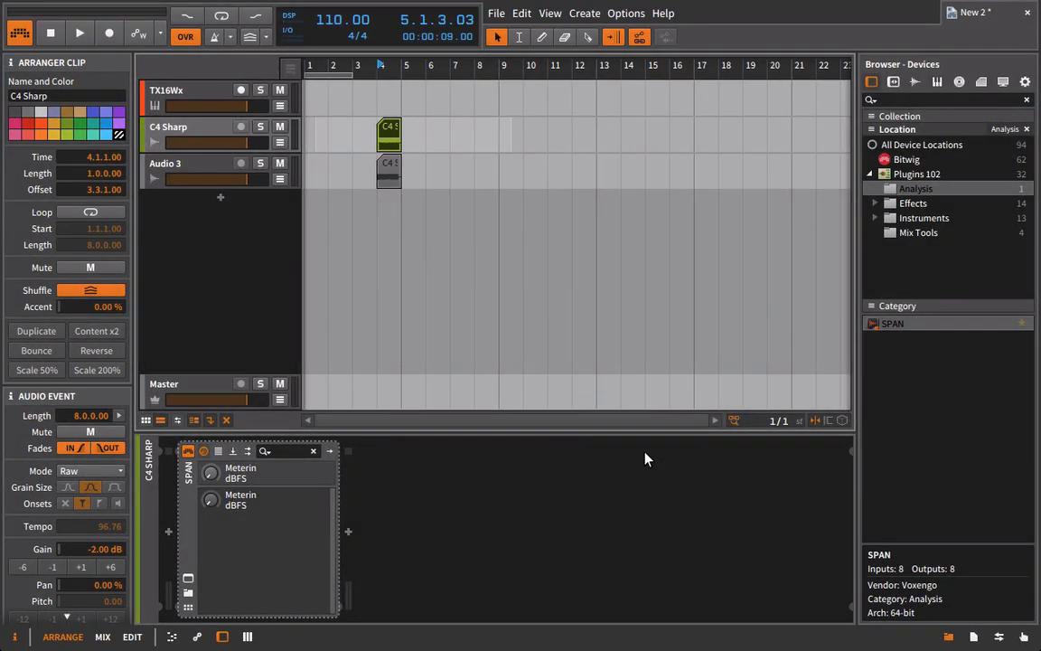
Open the current project's bounce folder in the file browser.
click(1003, 81)
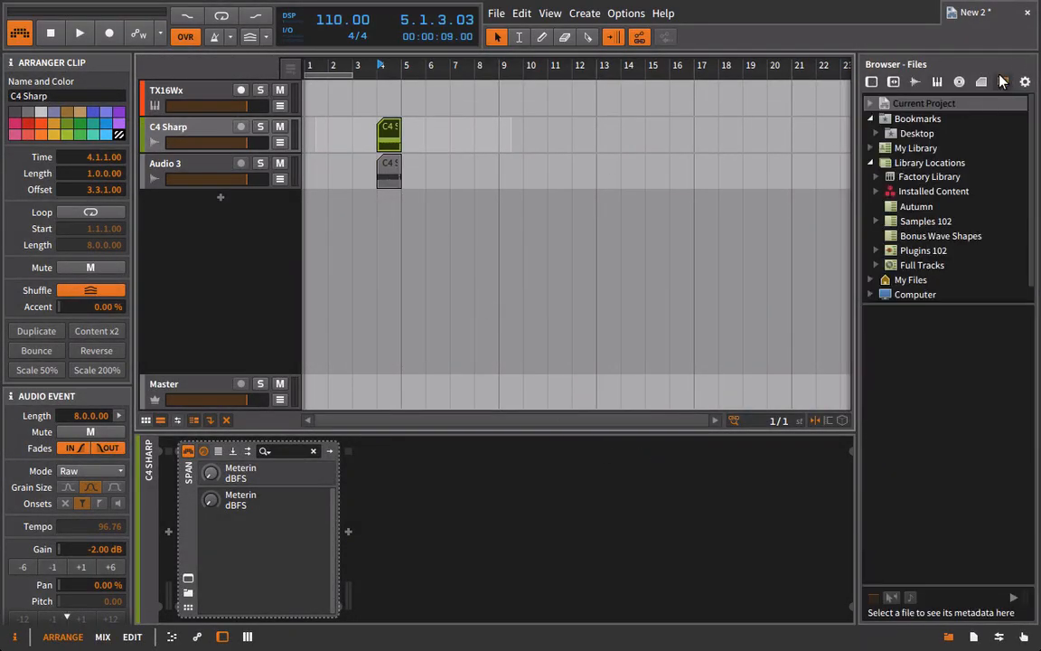
click(941, 117)
click(883, 104)
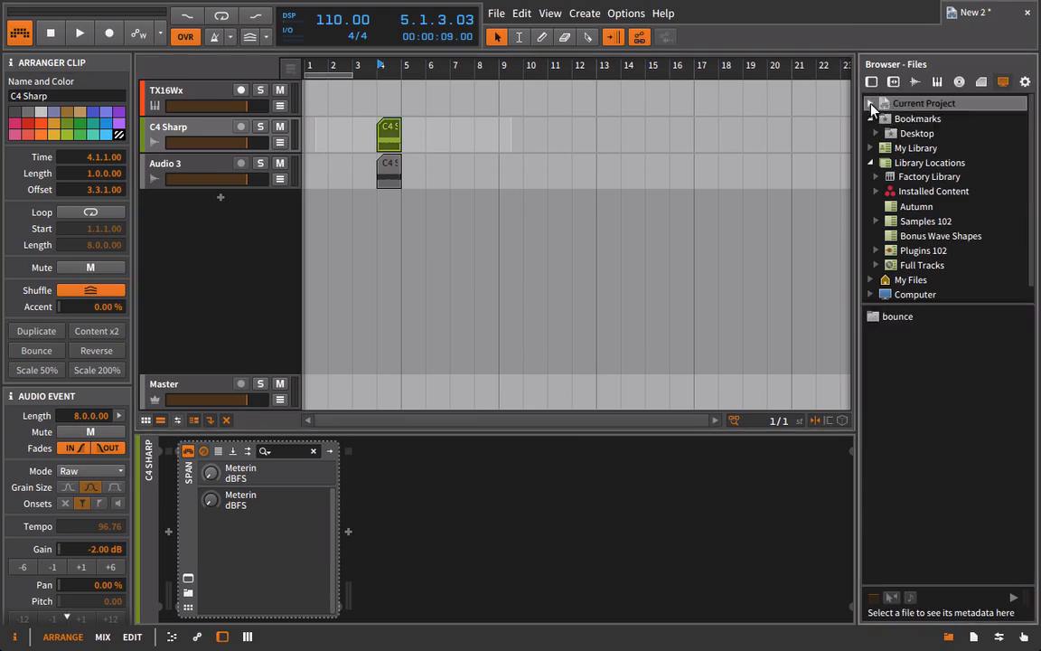
click(872, 104)
click(891, 118)
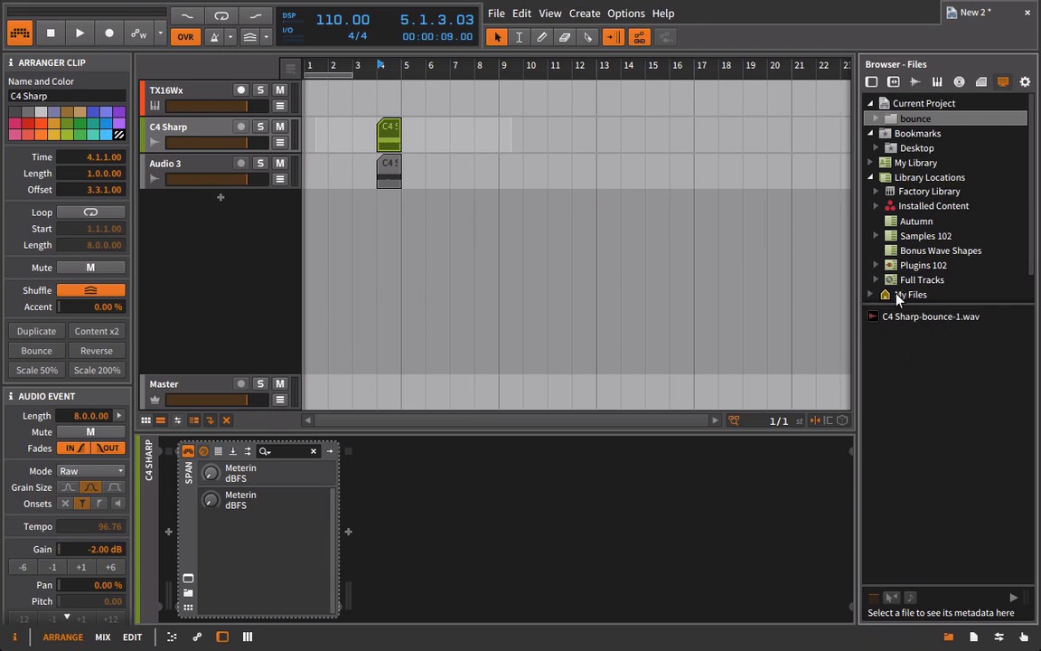
Open the TX16Wx track's plug-in window and add C4 Sharp-bounce-1.wav from the bounce folder to its keyboard mapper.
click(167, 95)
click(188, 576)
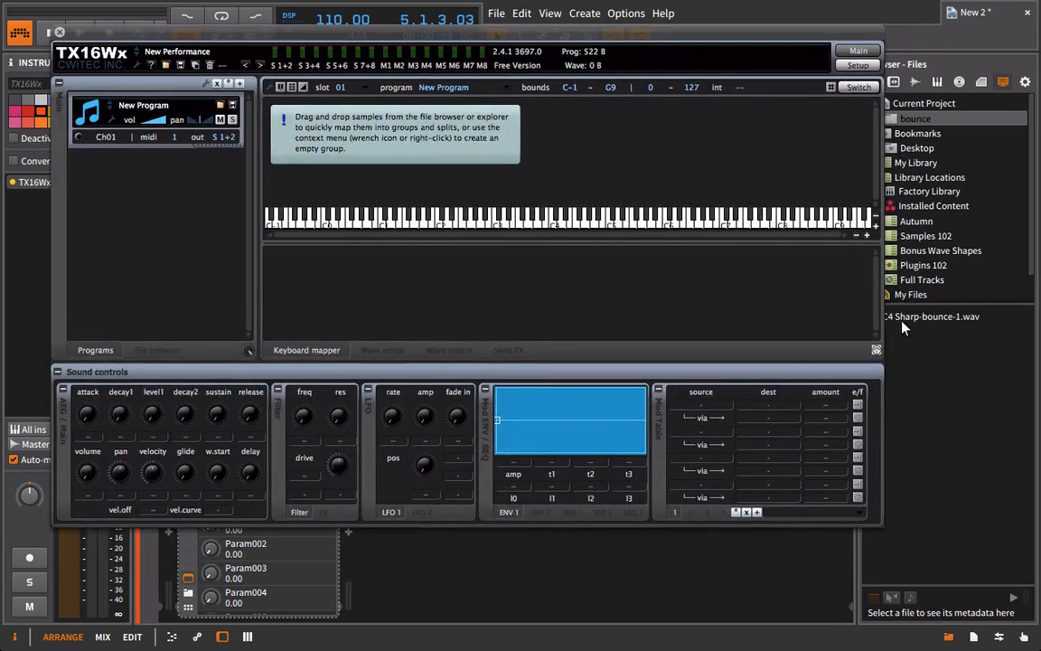
click(905, 318)
drag(891, 312, 560, 180)
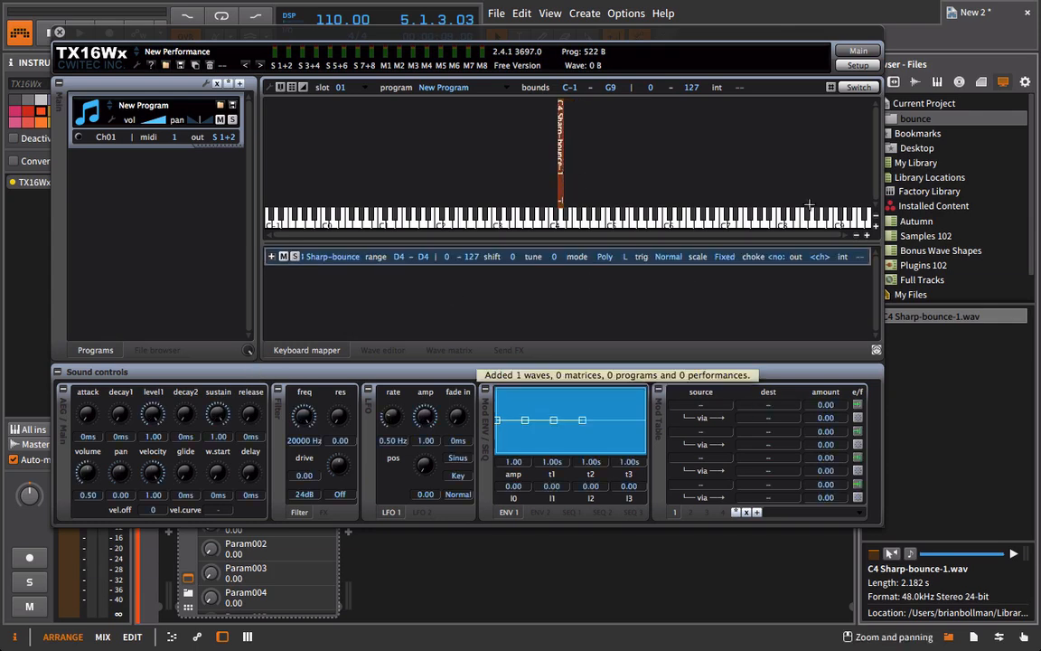
Move the C4 Sharp-bounce-1 mapping so its key range is C4 only.
click(867, 235)
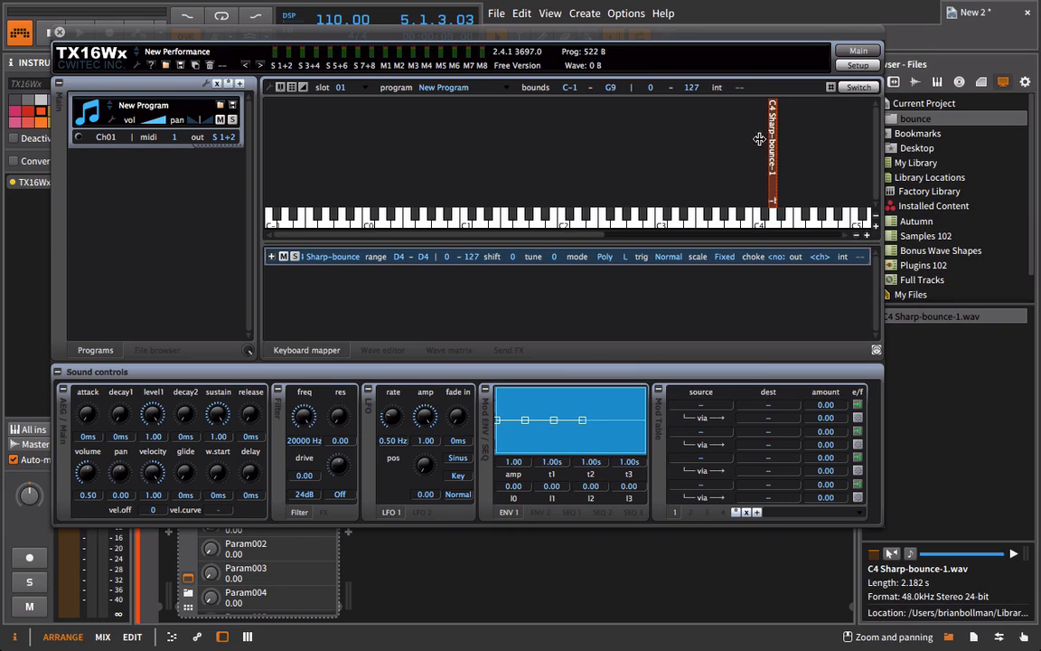
click(866, 235)
drag(424, 236, 648, 239)
drag(472, 123, 438, 126)
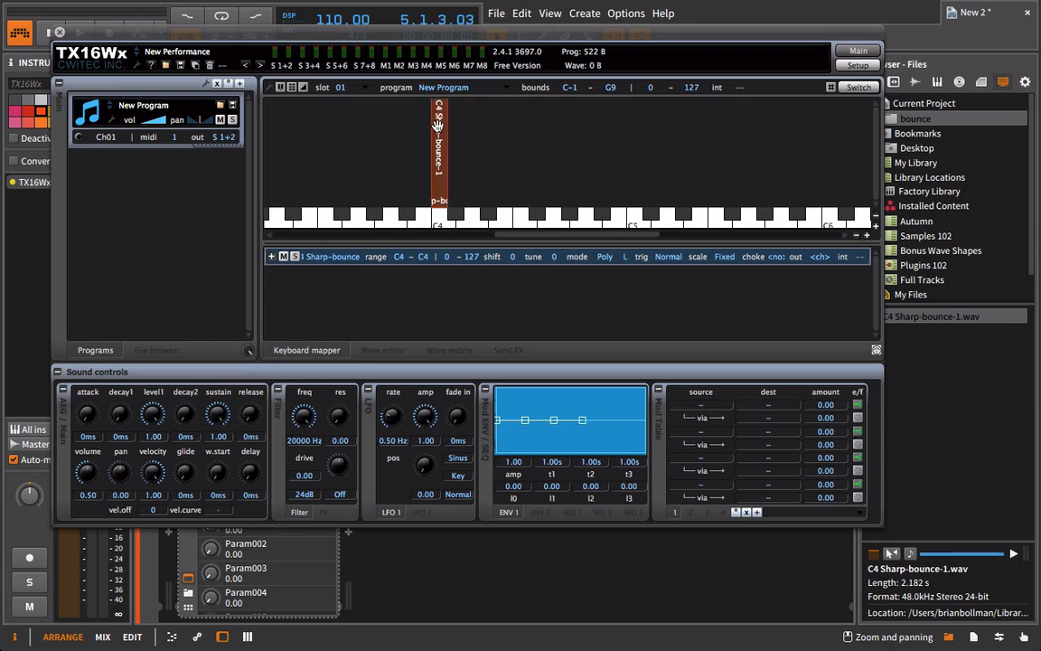
Record-arm the TX16Wx track, moving the plug-in window aside to reach it and back up again.
drag(280, 31, 303, 176)
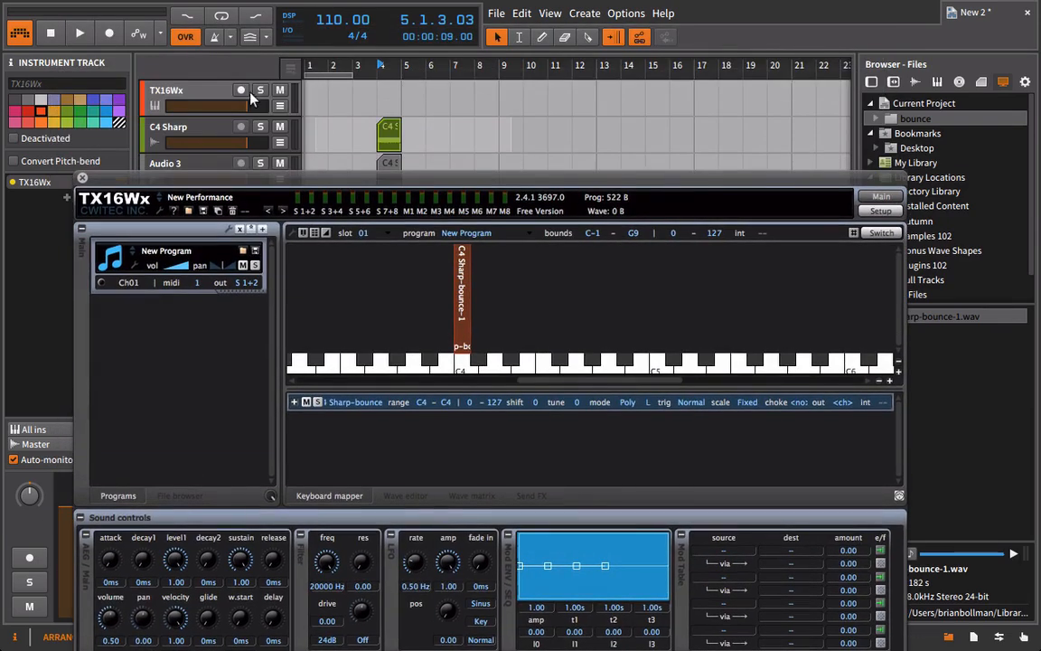
click(240, 90)
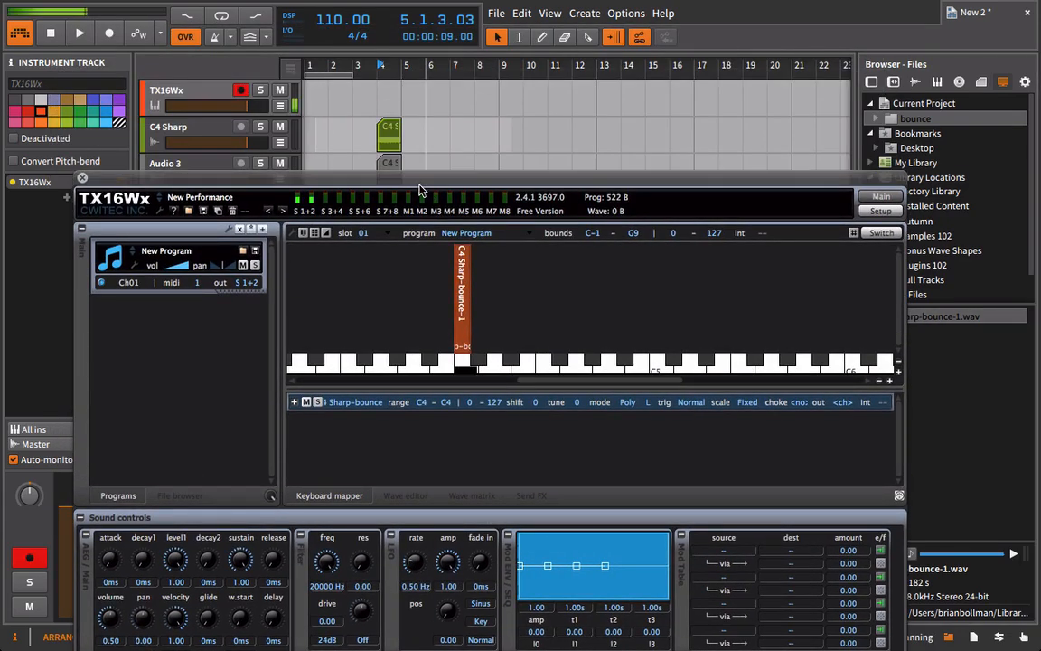
drag(419, 190, 407, 38)
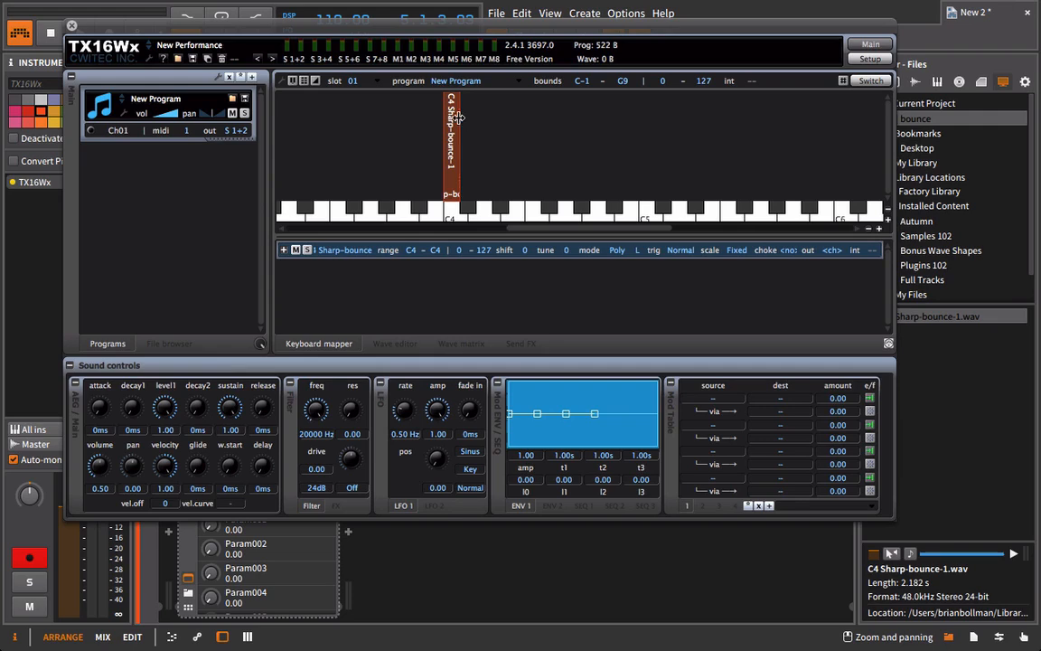
Extend the C4 Sharp-bounce-1 key range to C3–C5 and set the group's scale to Normal.
drag(465, 118, 669, 132)
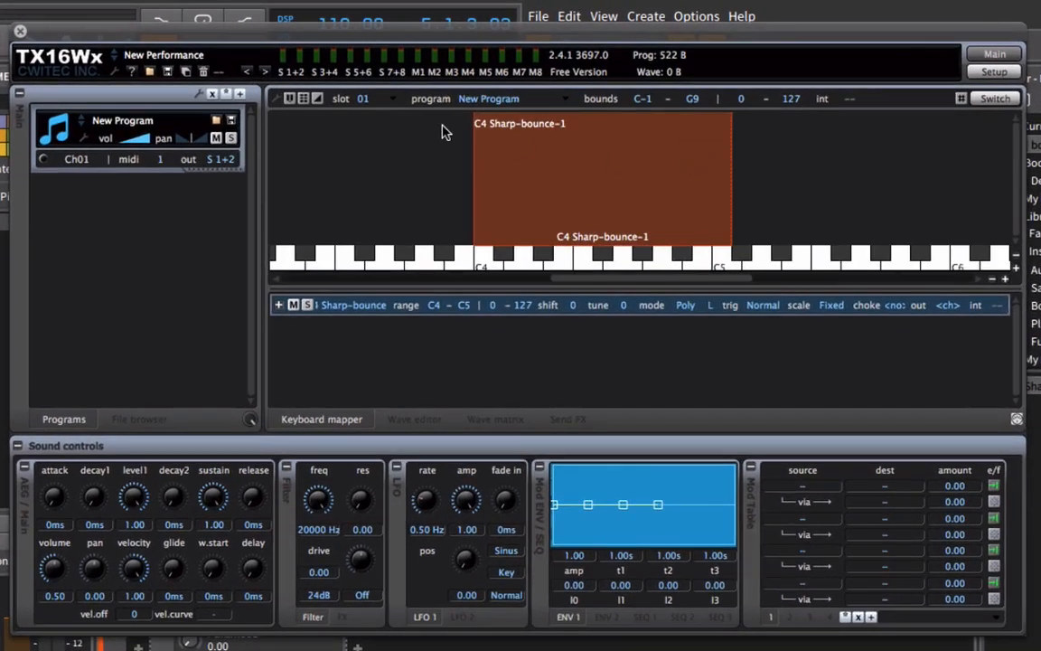
drag(578, 279, 532, 285)
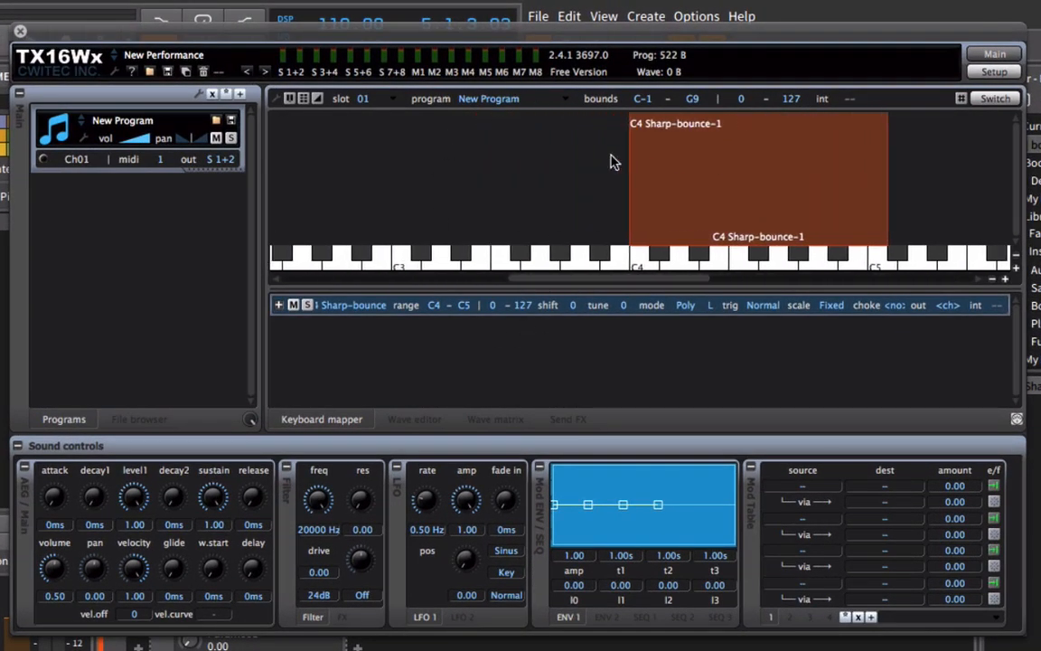
drag(630, 152, 401, 158)
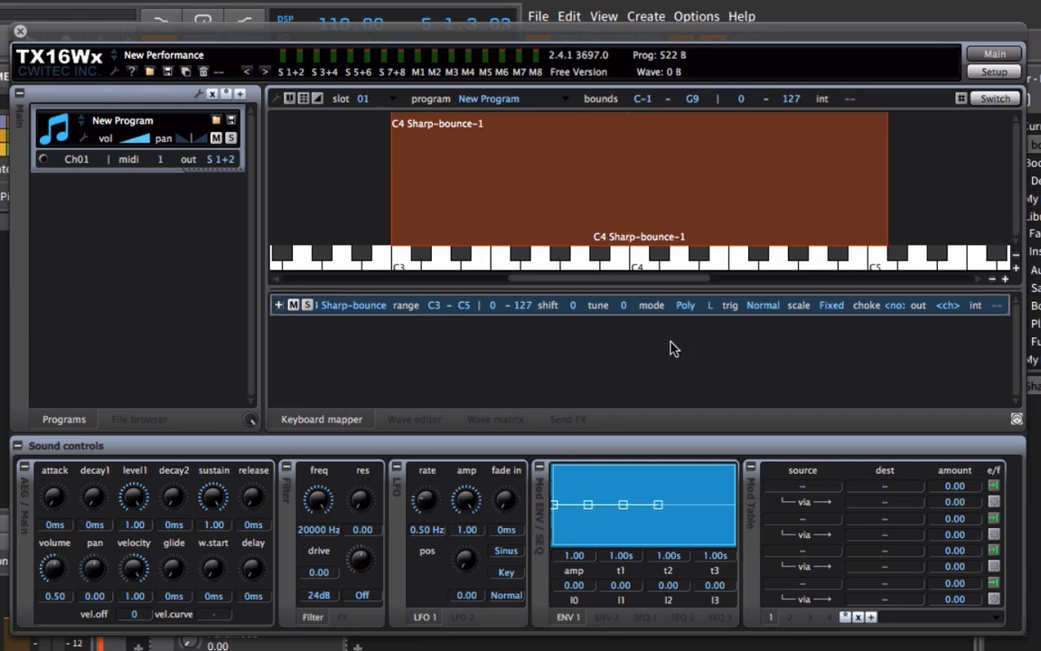
click(831, 306)
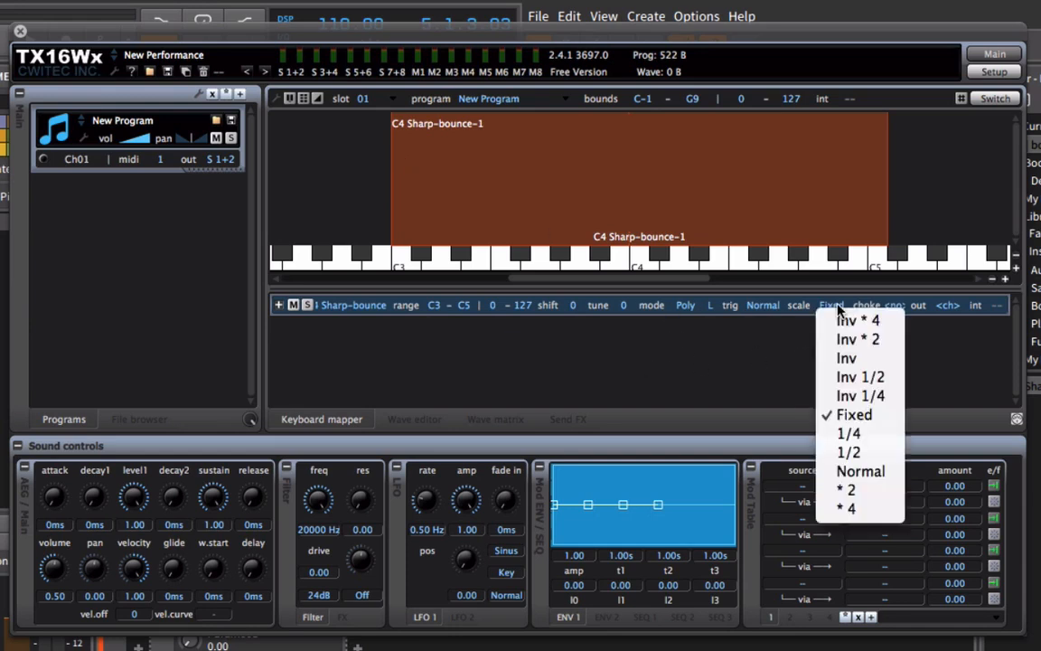
click(884, 471)
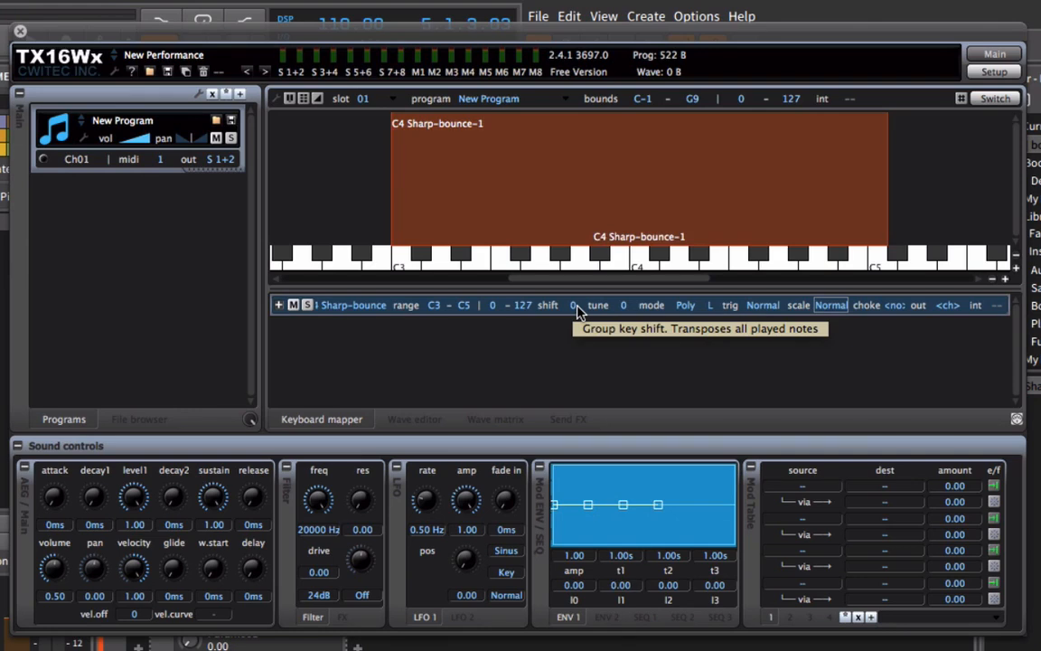
Try a group key shift of -2 and reset the shift to 0.
drag(578, 312, 578, 337)
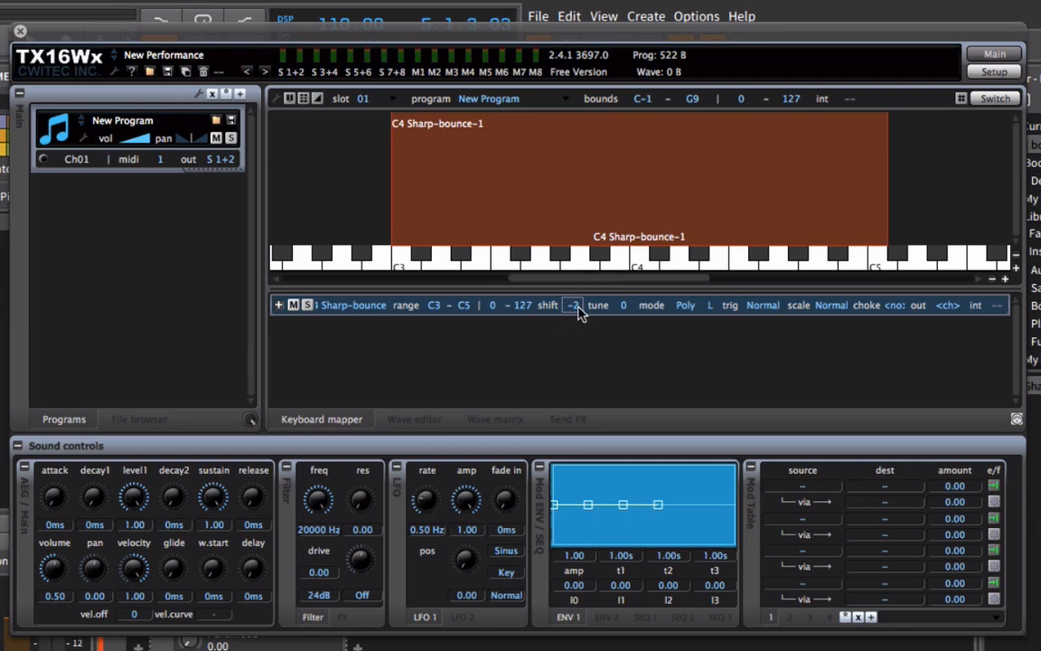
mouse_move(578, 306)
mouse_down()
mouse_move(583, 293)
mouse_move(593, 305)
mouse_move(581, 289)
mouse_up()
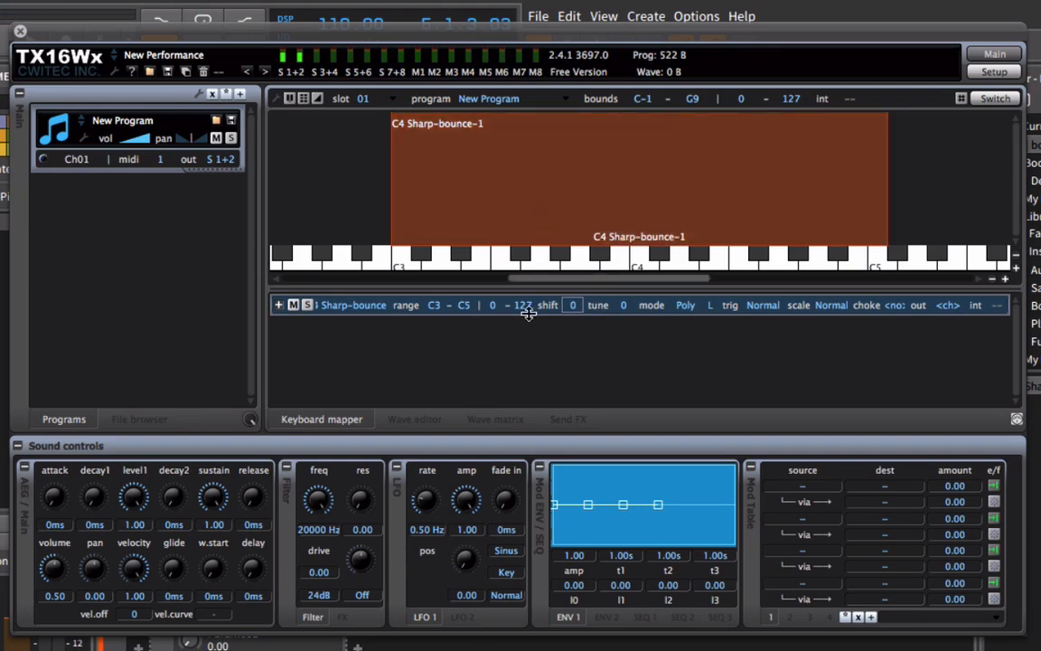
Select C4 Sharp-bounce-1 in the wave editor, add a loop from about the middle of the wave, and assign the loop.
click(410, 422)
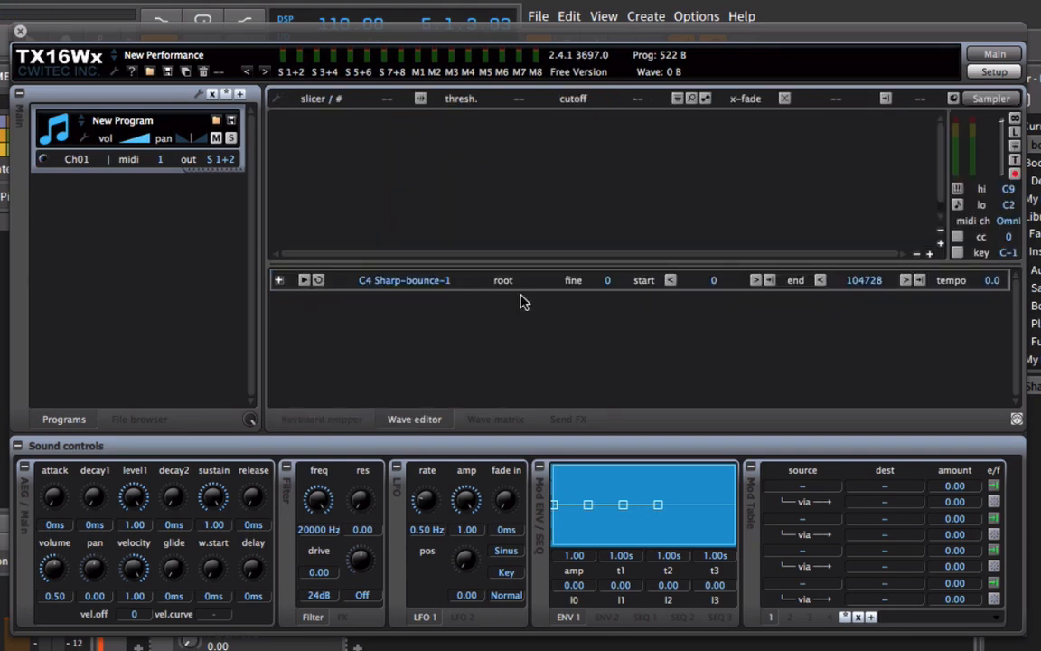
click(407, 280)
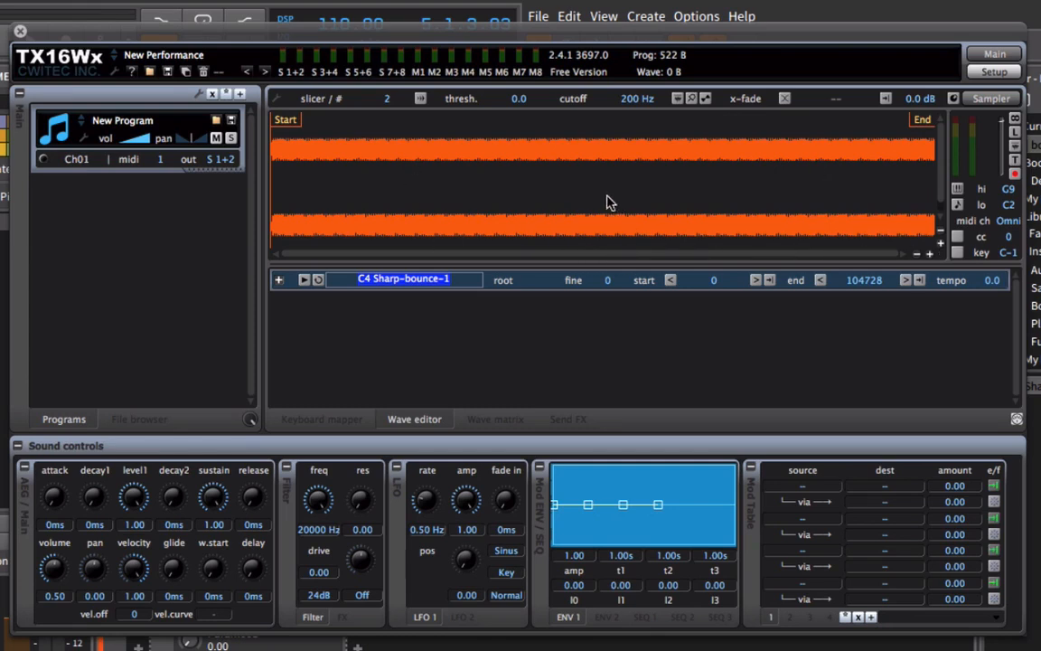
click(534, 176)
right_click(579, 156)
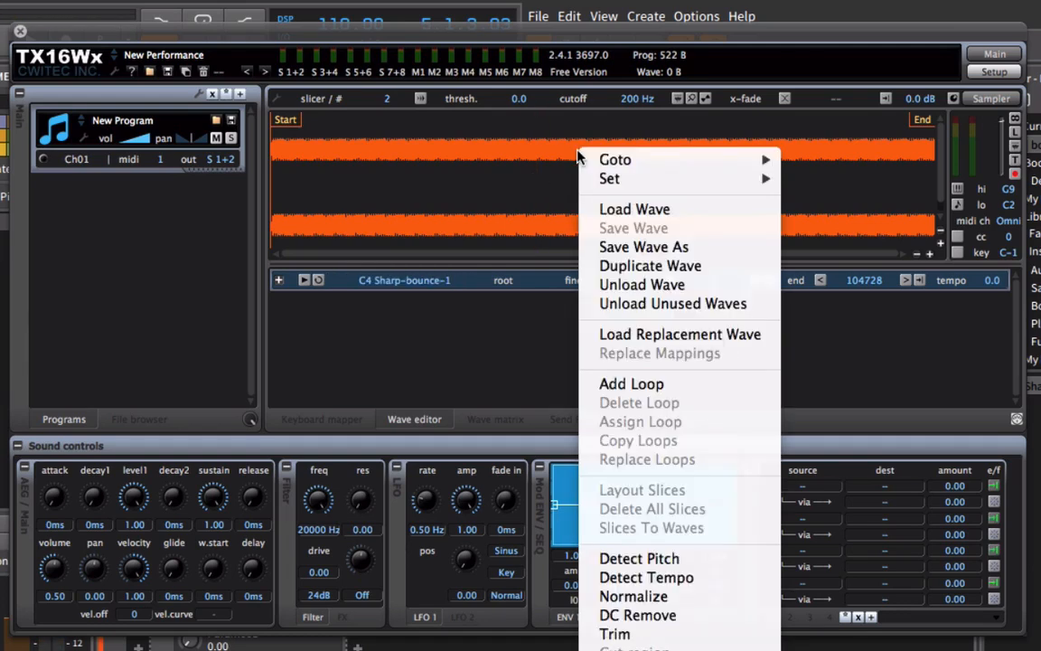
click(631, 388)
right_click(632, 185)
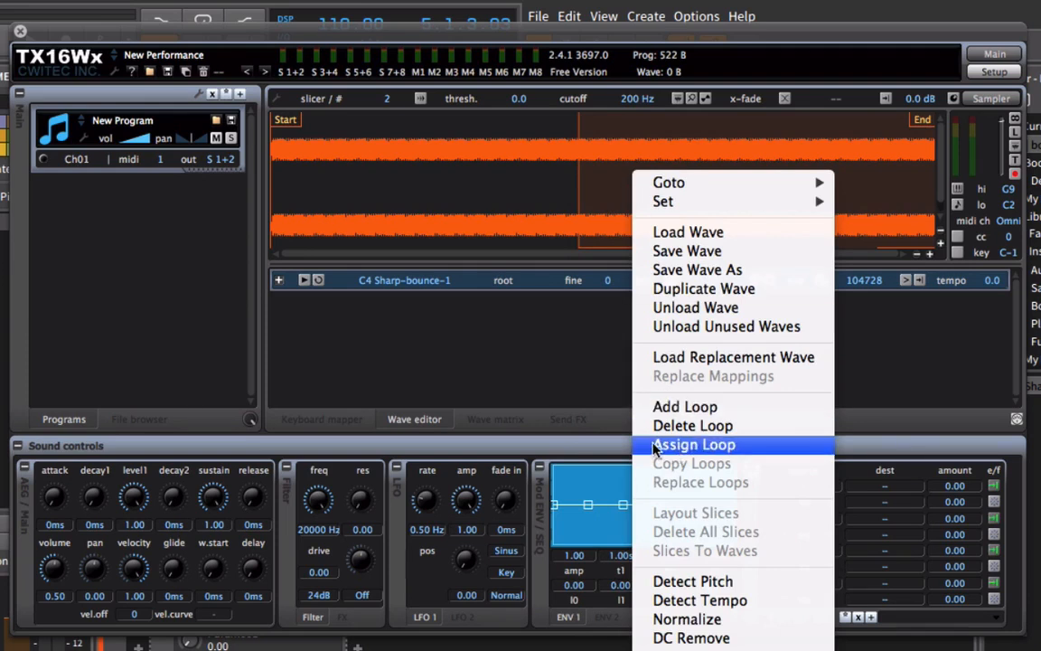
click(680, 445)
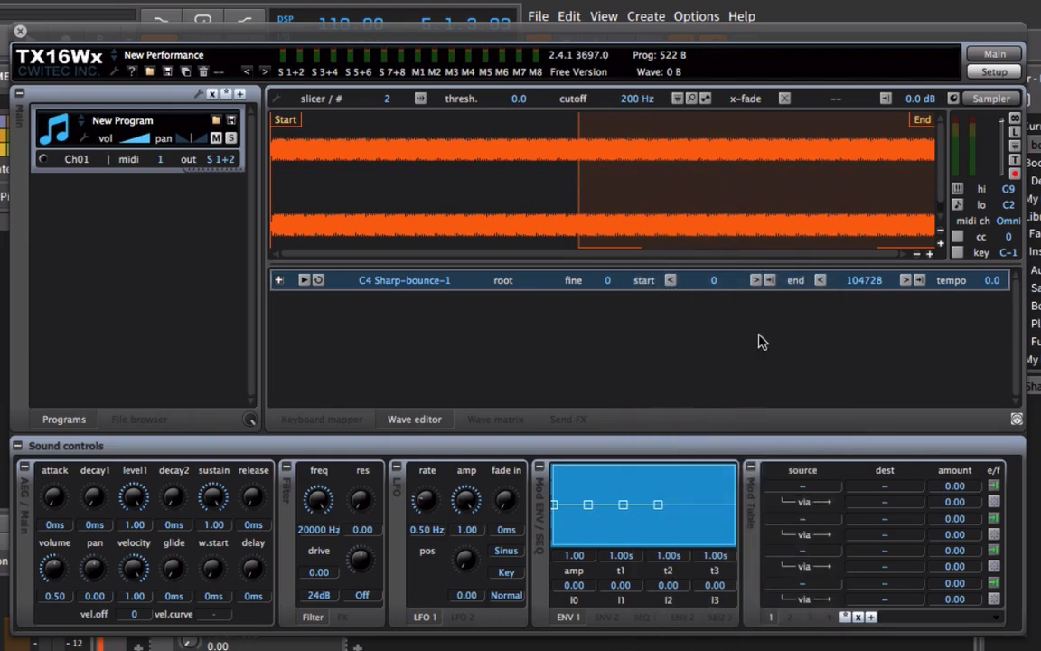
Preview the loop crossfade on the wave and turn it off without executing it.
click(783, 98)
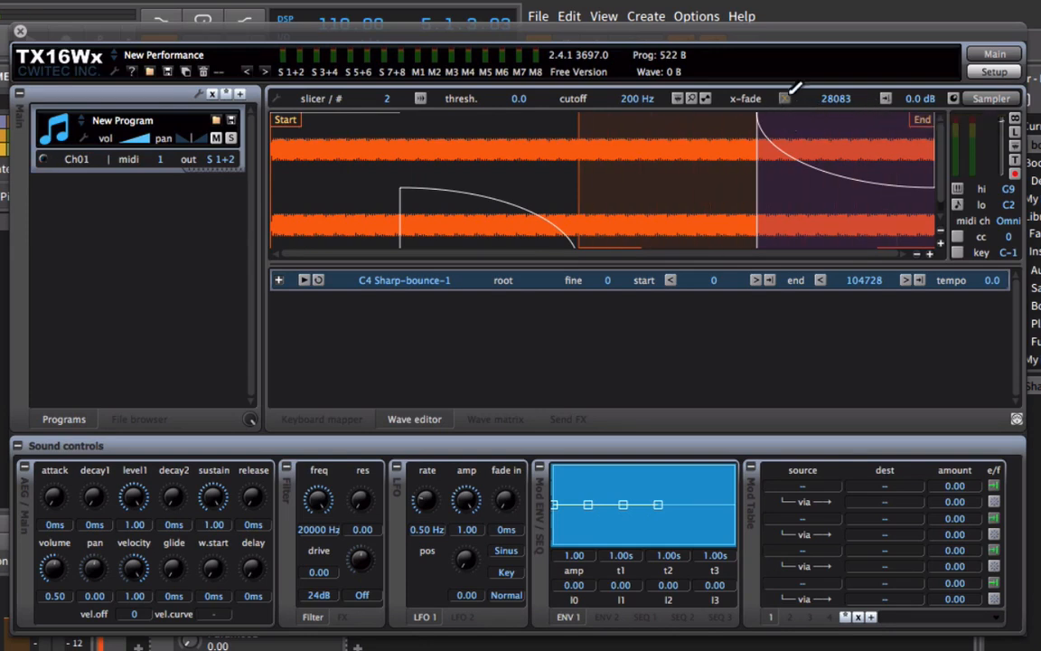
click(784, 100)
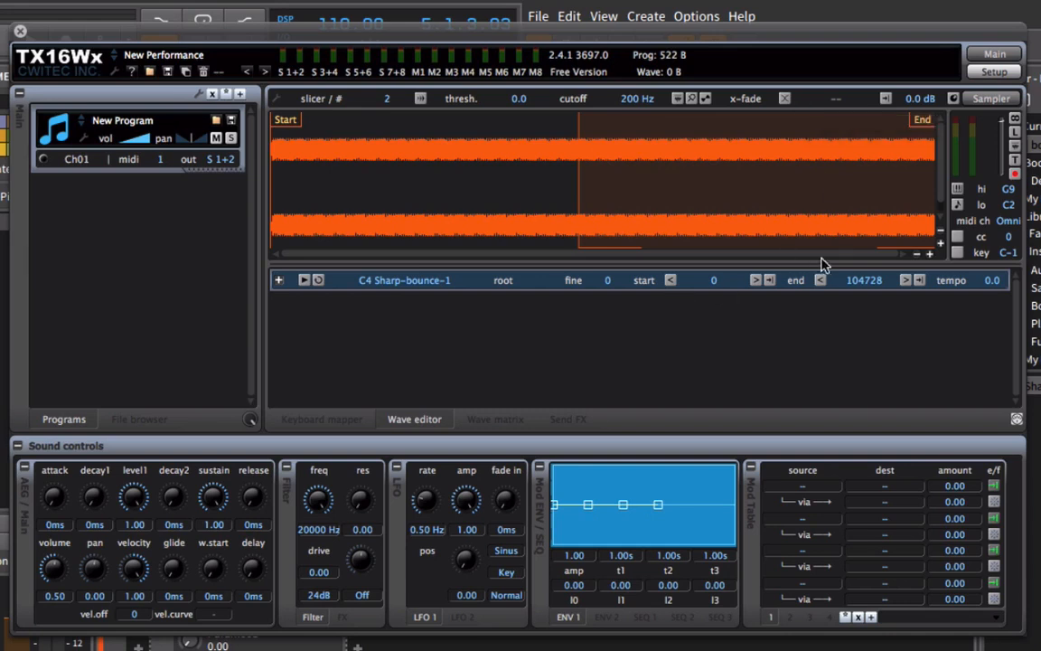
Move the wave's end point to 92986 and pull the loop's end in to slightly before it.
drag(932, 226, 791, 226)
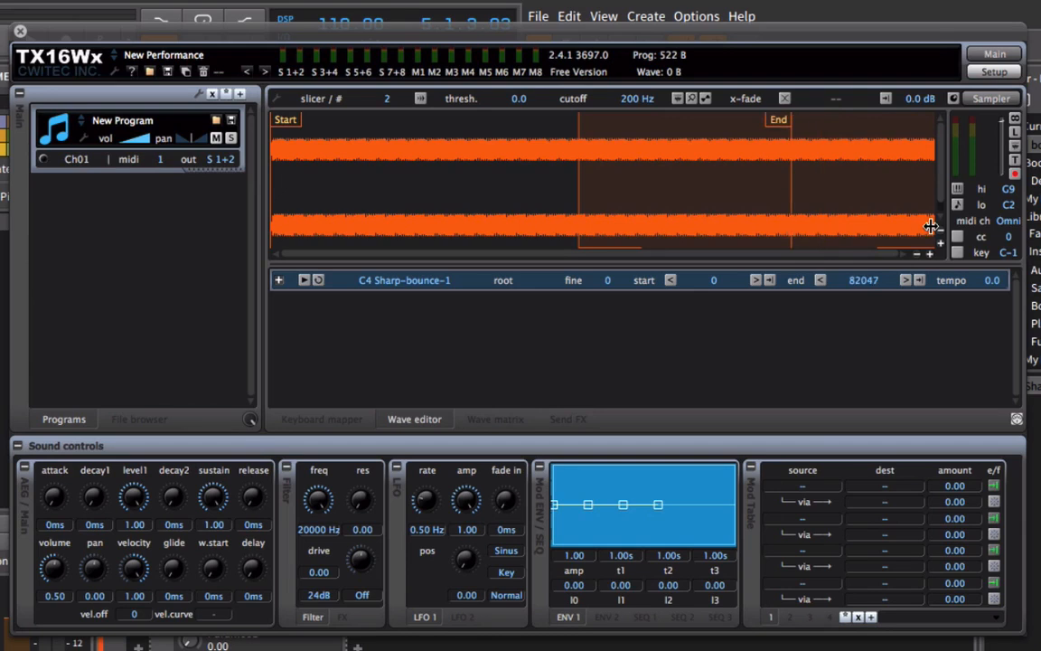
mouse_move(862, 226)
mouse_down()
mouse_move(813, 225)
mouse_move(859, 207)
mouse_up()
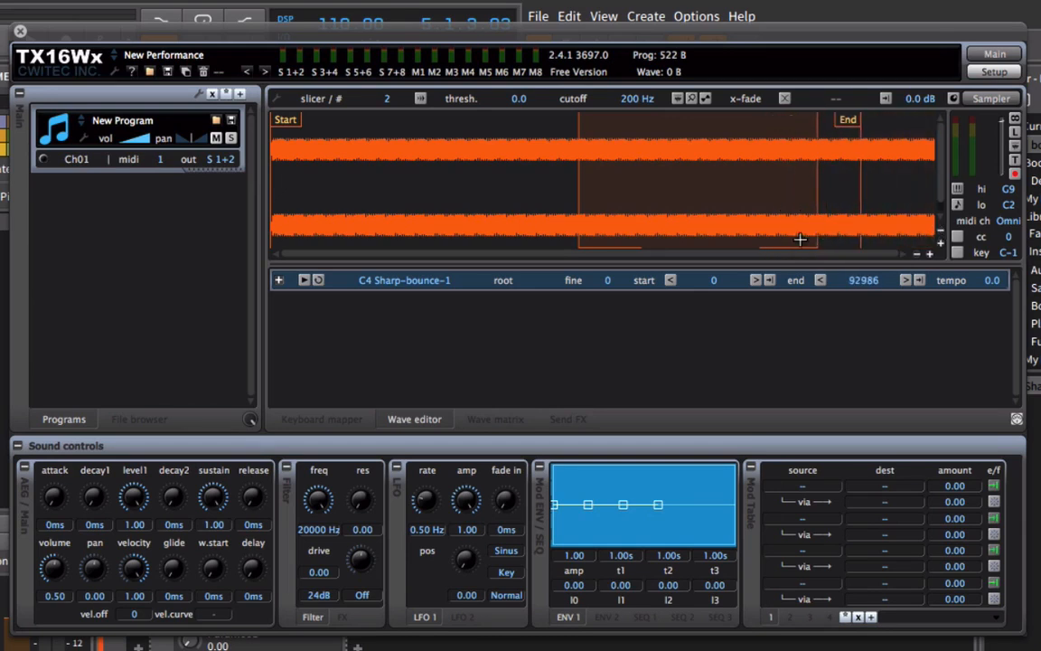
Fine-tune the loop's start point onto the zero crossing at a rising edge of the square wave.
click(929, 256)
click(929, 256)
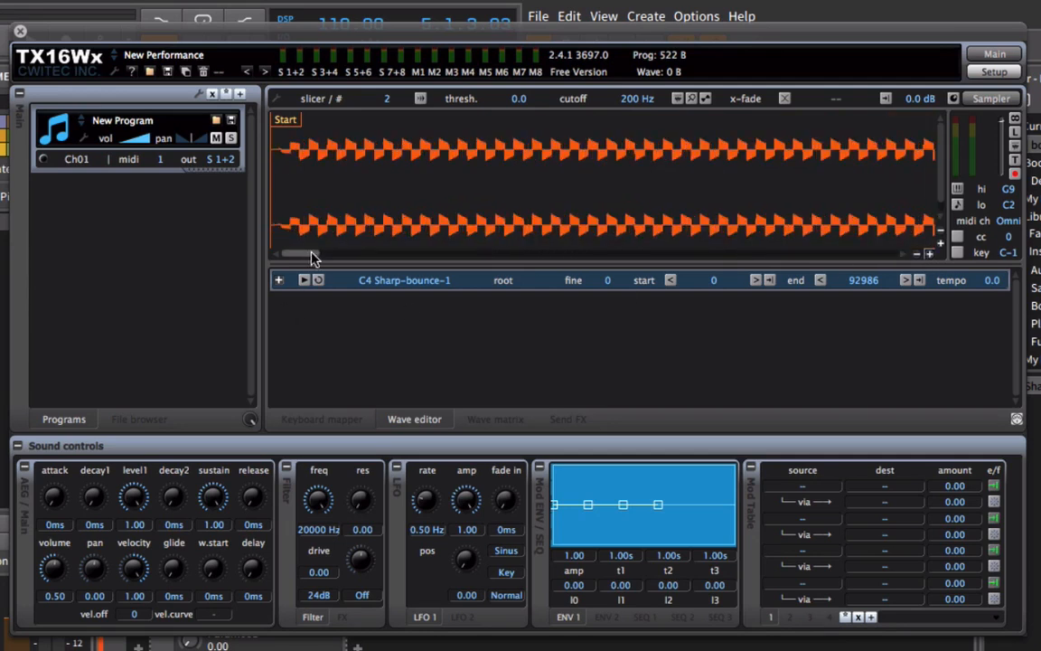
mouse_move(312, 258)
mouse_down()
mouse_move(605, 251)
mouse_move(577, 249)
mouse_up()
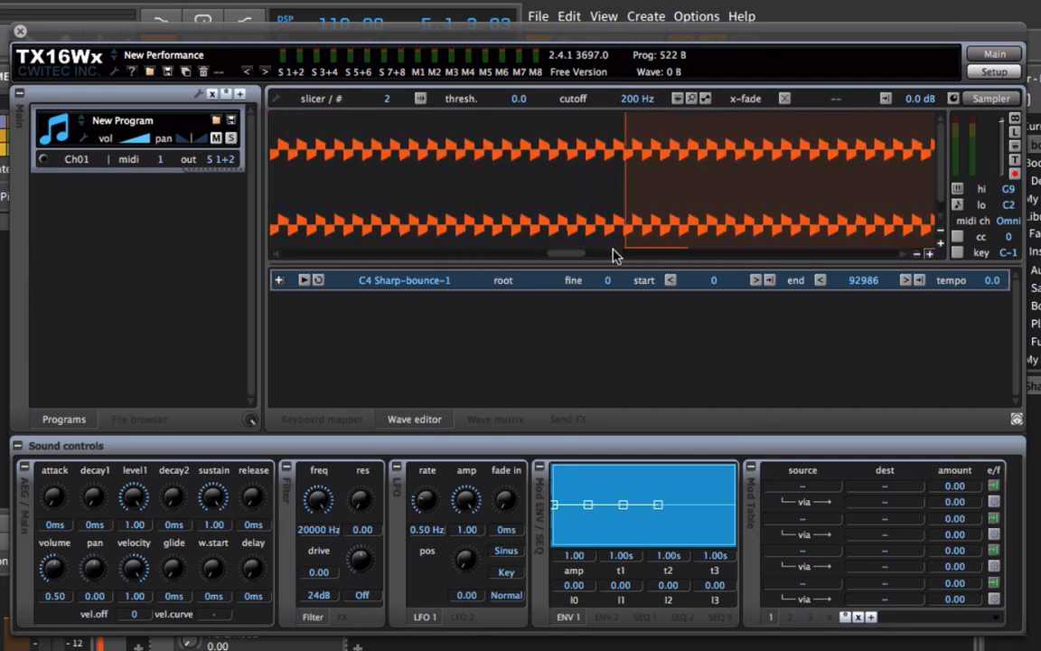
click(928, 253)
click(929, 253)
click(929, 253)
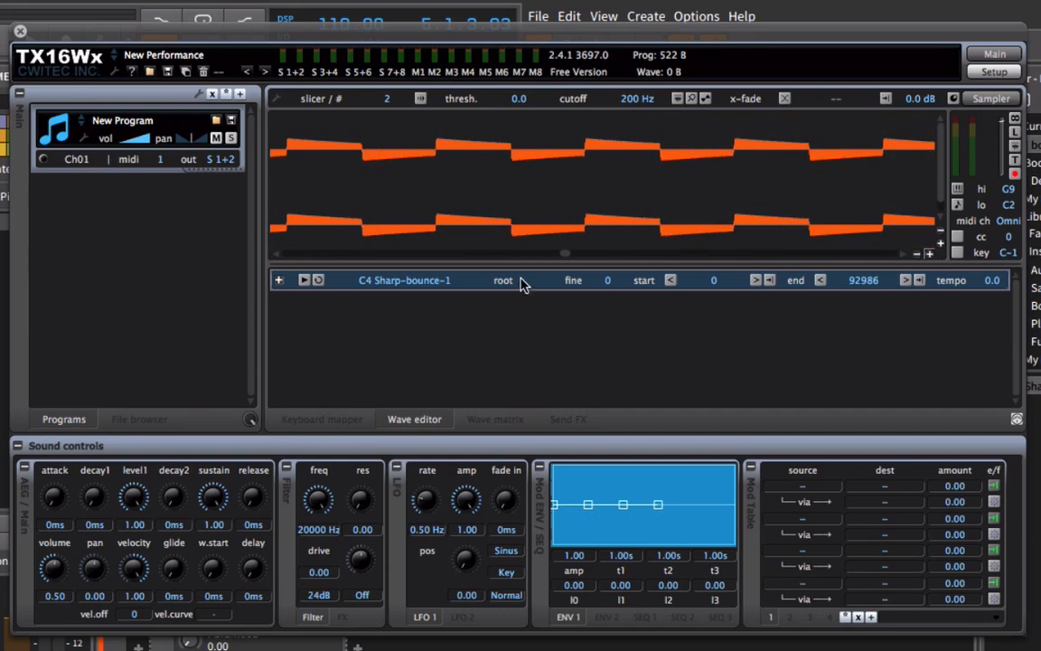
mouse_move(563, 255)
mouse_down()
mouse_move(577, 256)
mouse_move(568, 257)
mouse_move(571, 244)
mouse_up()
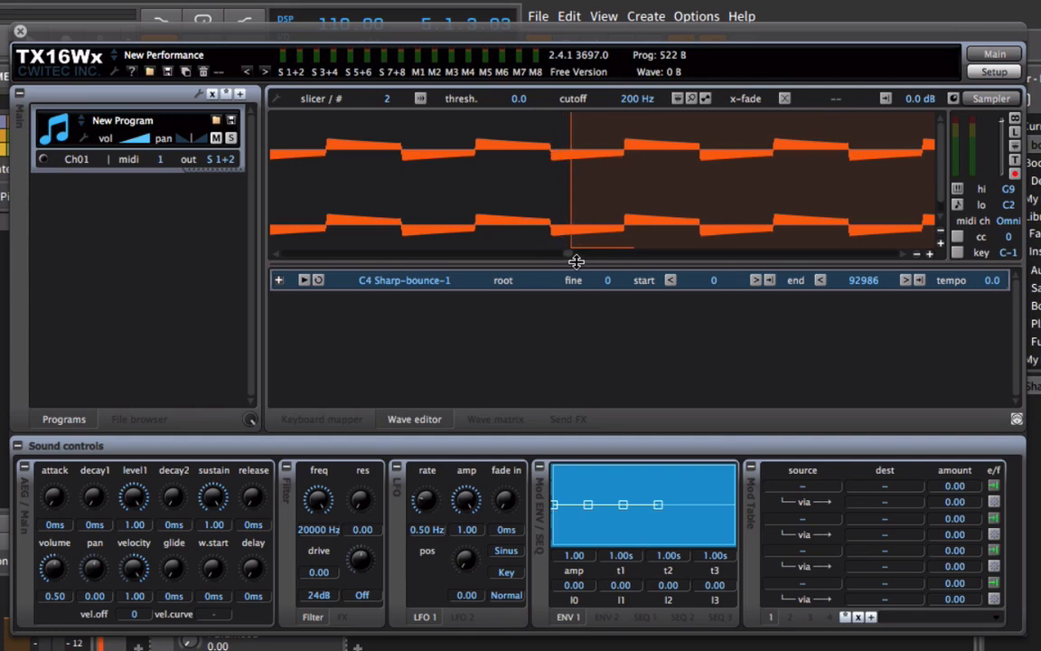
drag(577, 261, 734, 260)
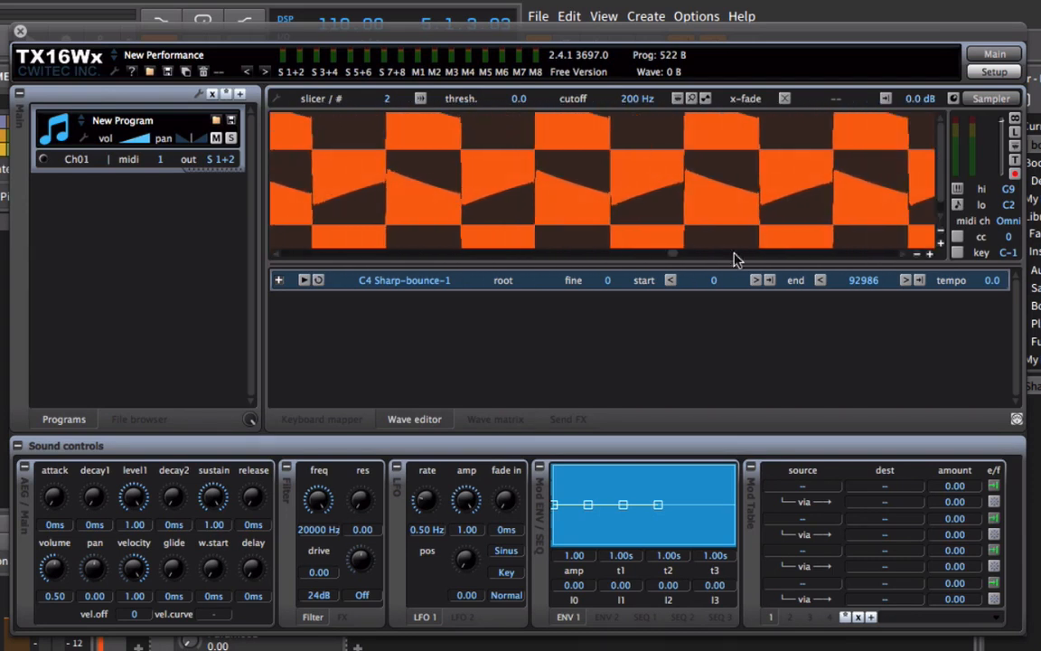
click(918, 254)
click(918, 254)
click(918, 254)
click(918, 254)
click(918, 254)
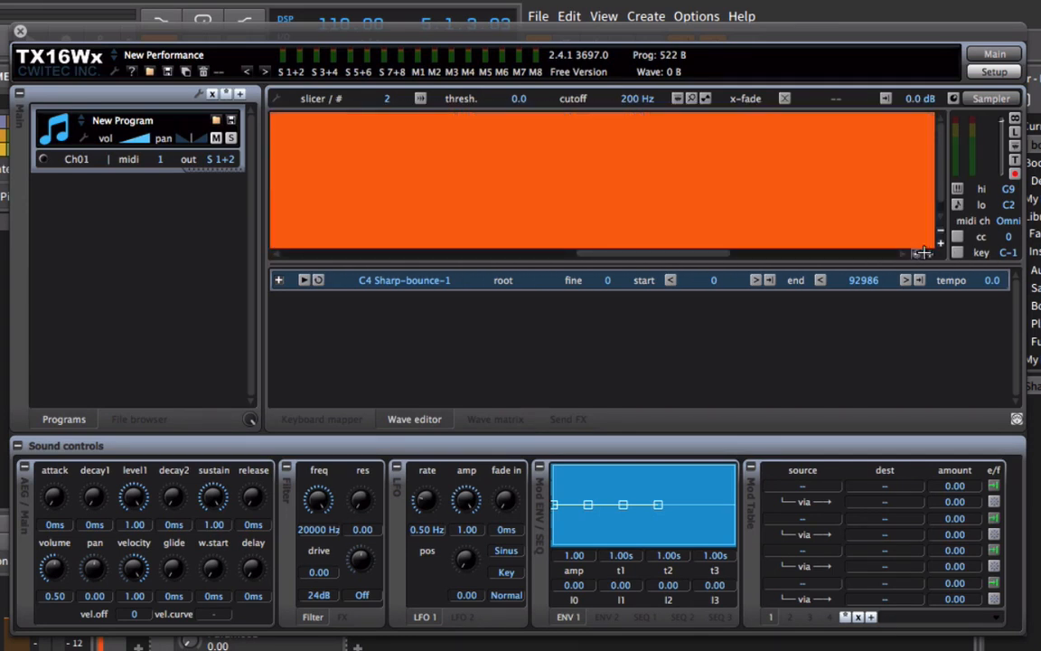
click(939, 231)
click(940, 231)
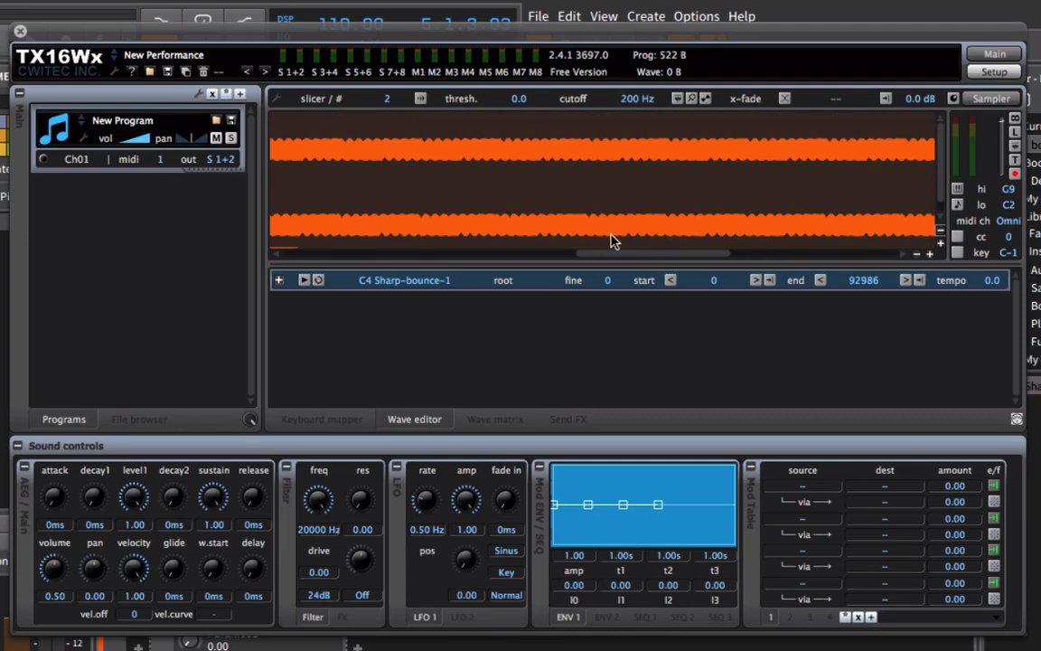
drag(623, 253, 571, 255)
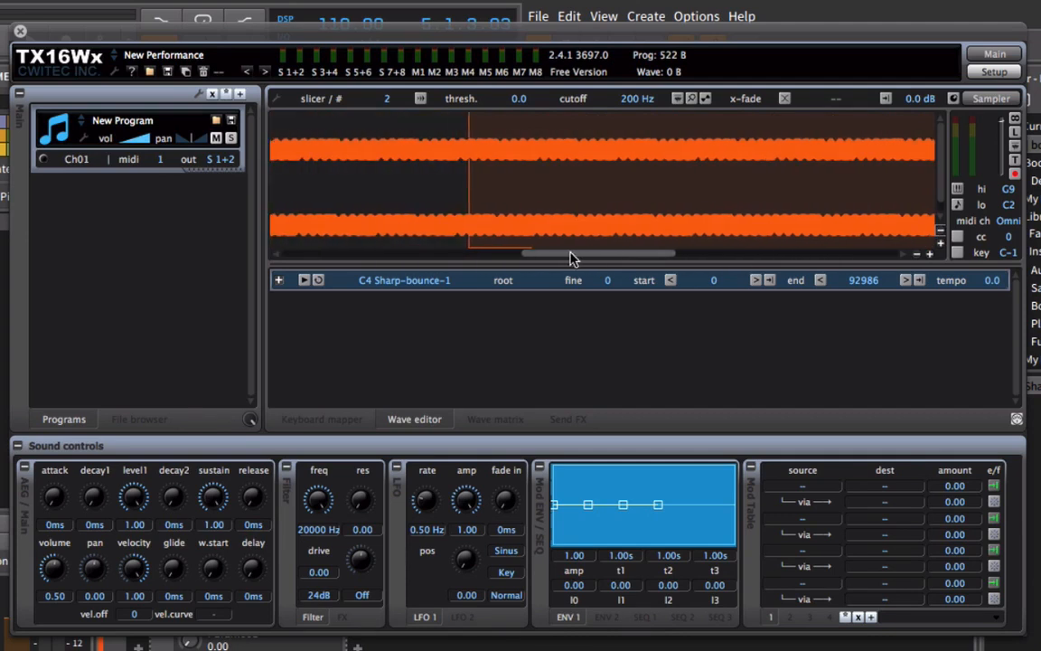
click(929, 252)
click(929, 252)
drag(589, 252, 559, 256)
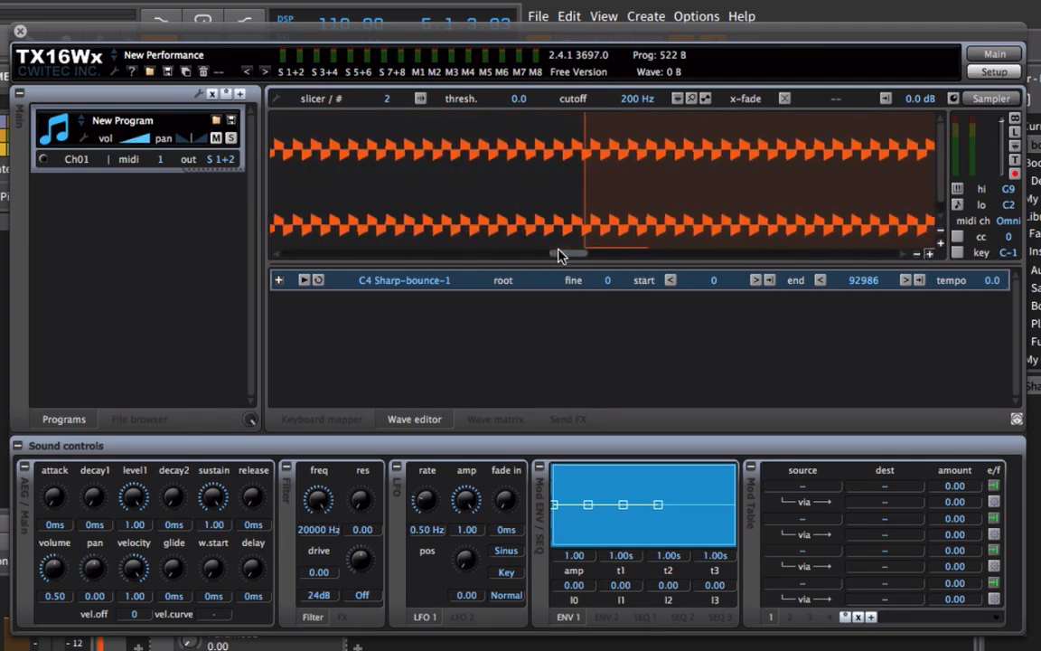
click(929, 253)
click(929, 252)
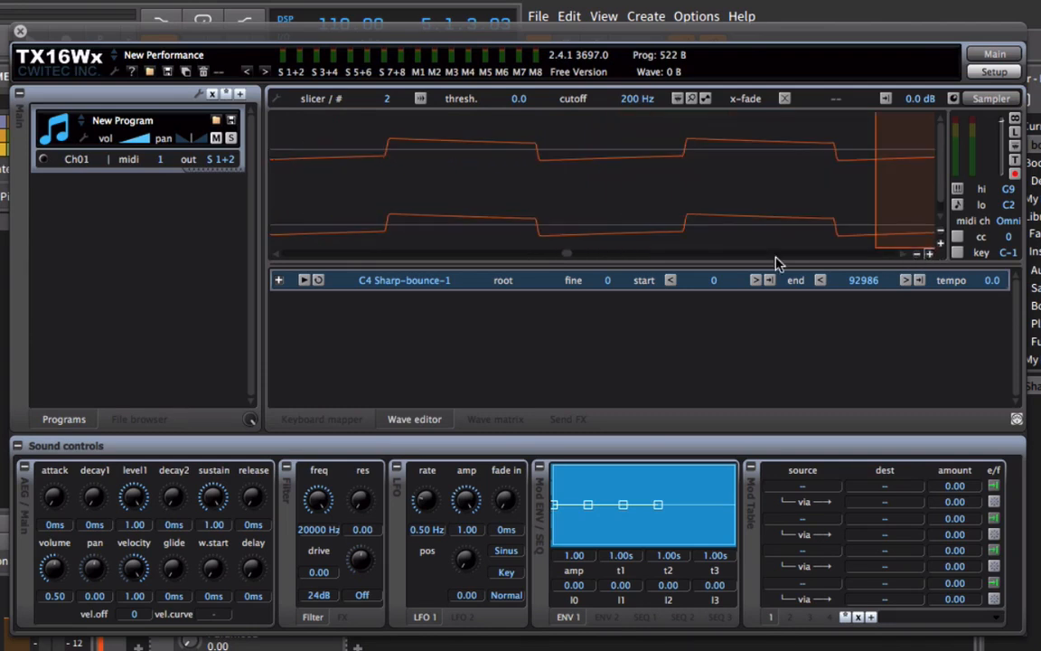
drag(569, 252, 570, 260)
drag(332, 226, 439, 239)
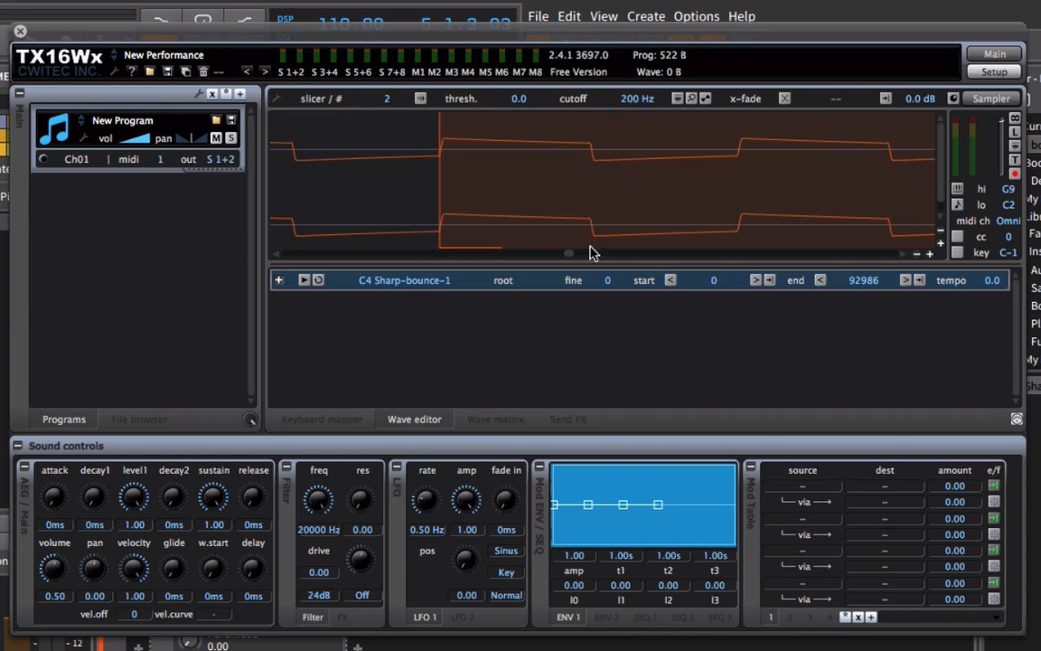
mouse_move(437, 231)
mouse_down()
mouse_move(455, 235)
mouse_move(441, 240)
mouse_up()
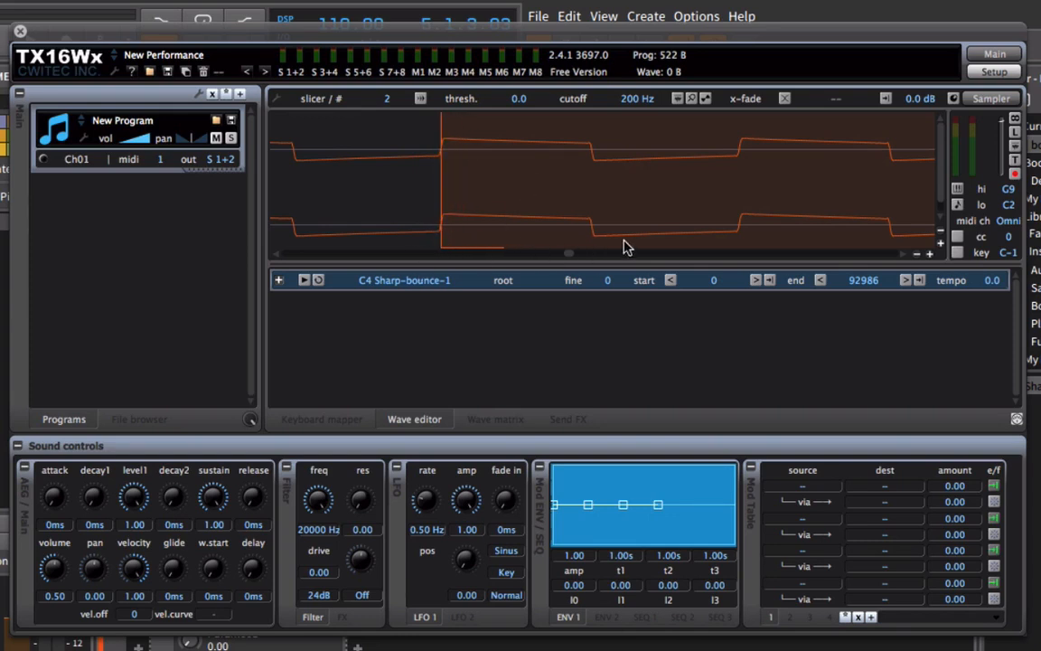
Fine-tune the loop's end point onto the zero crossing at a falling edge of the square wave.
click(916, 255)
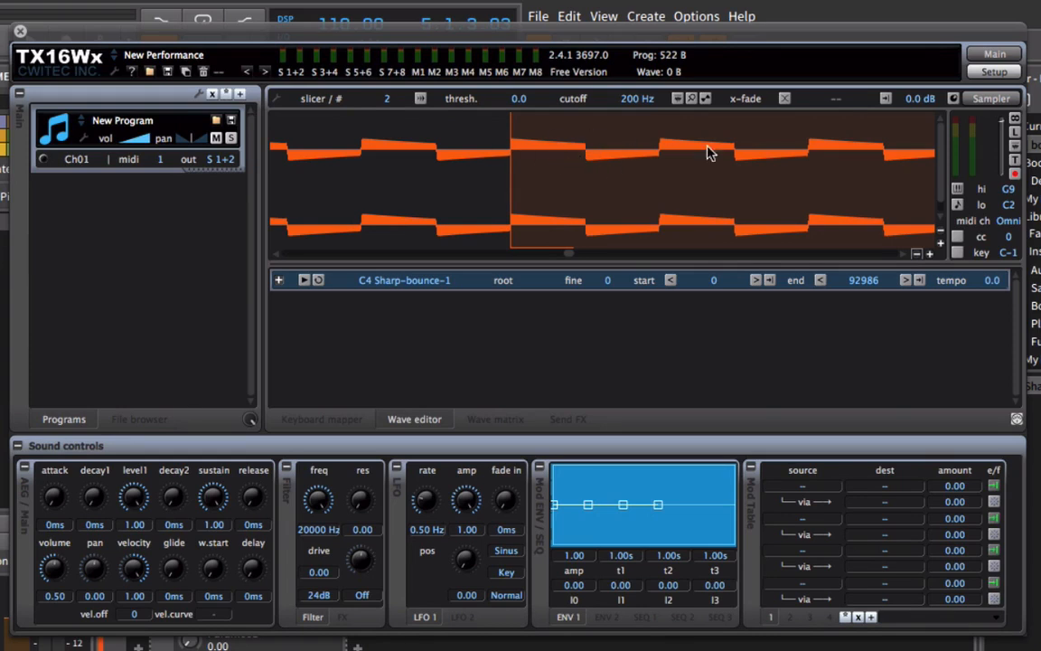
drag(570, 255, 788, 262)
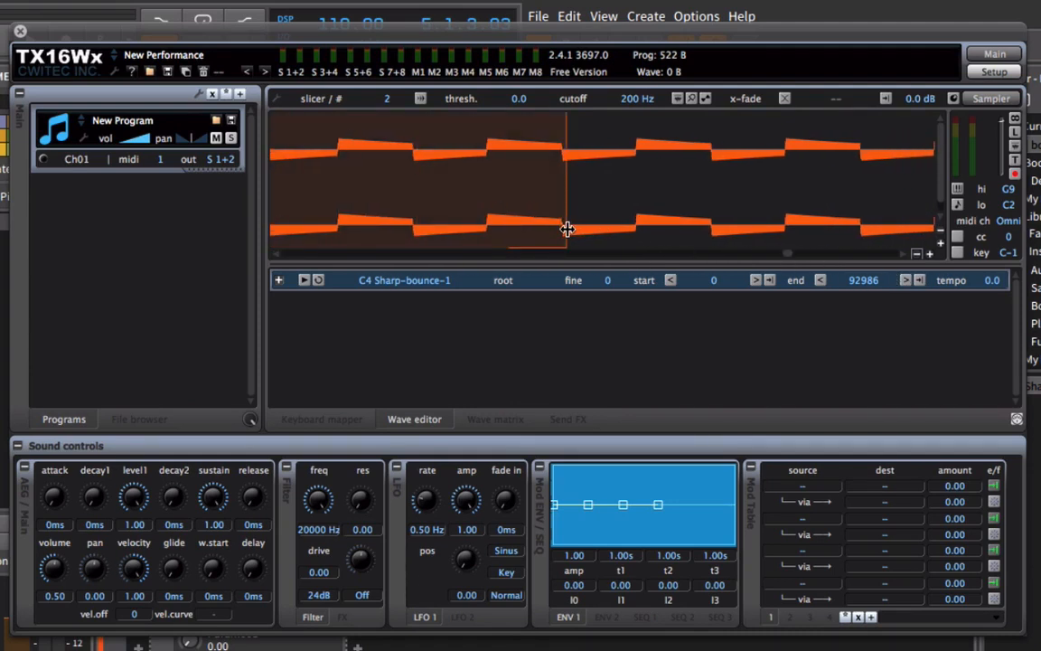
drag(567, 228, 562, 229)
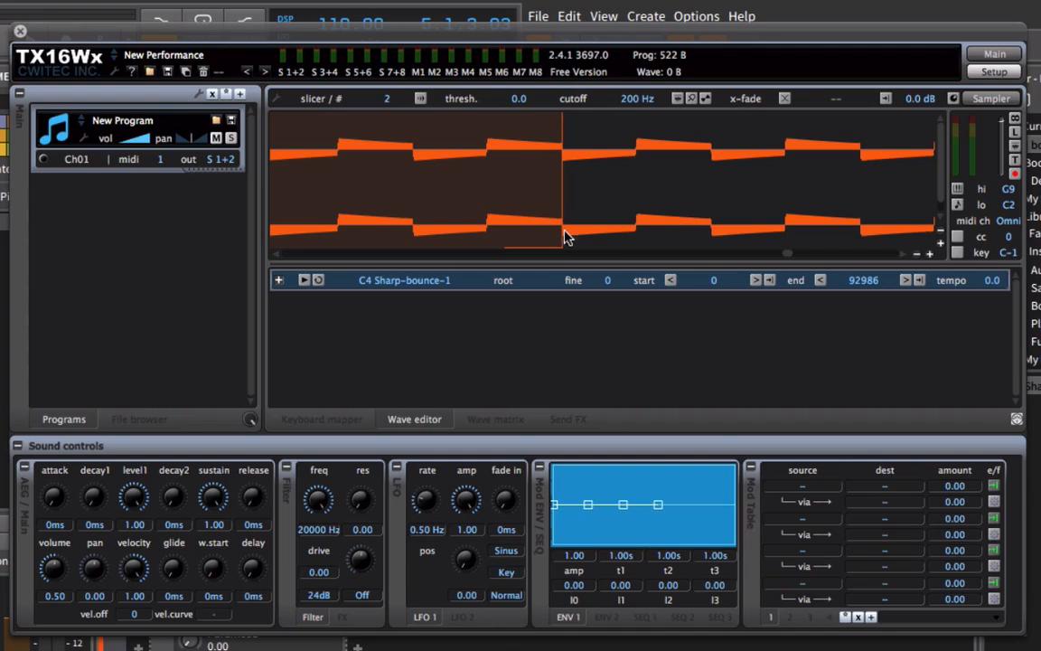
click(929, 254)
click(929, 254)
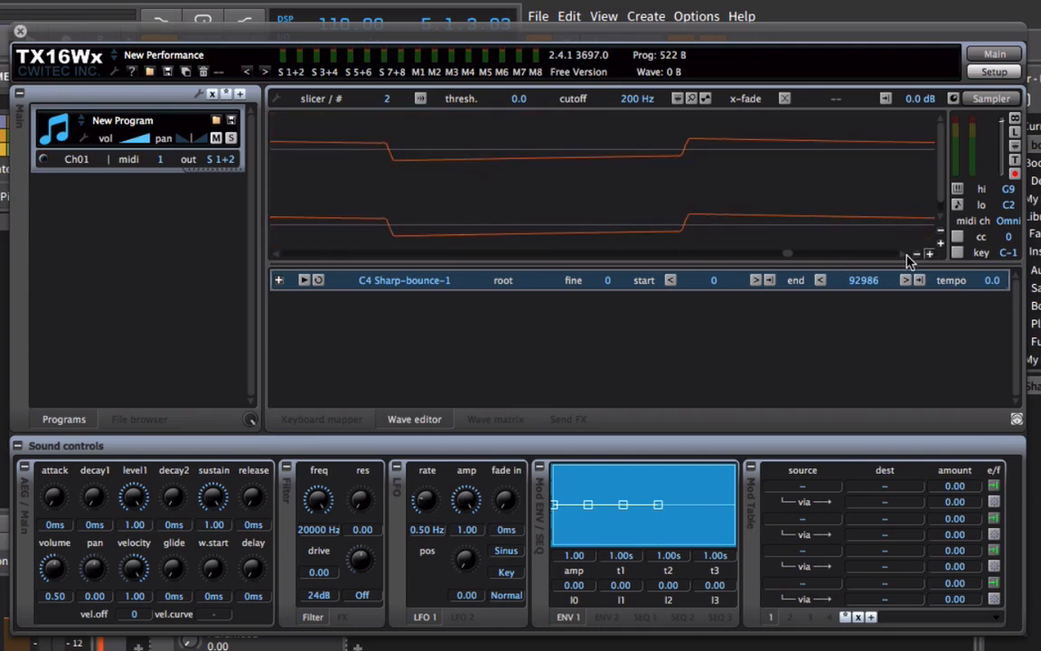
drag(786, 253, 783, 253)
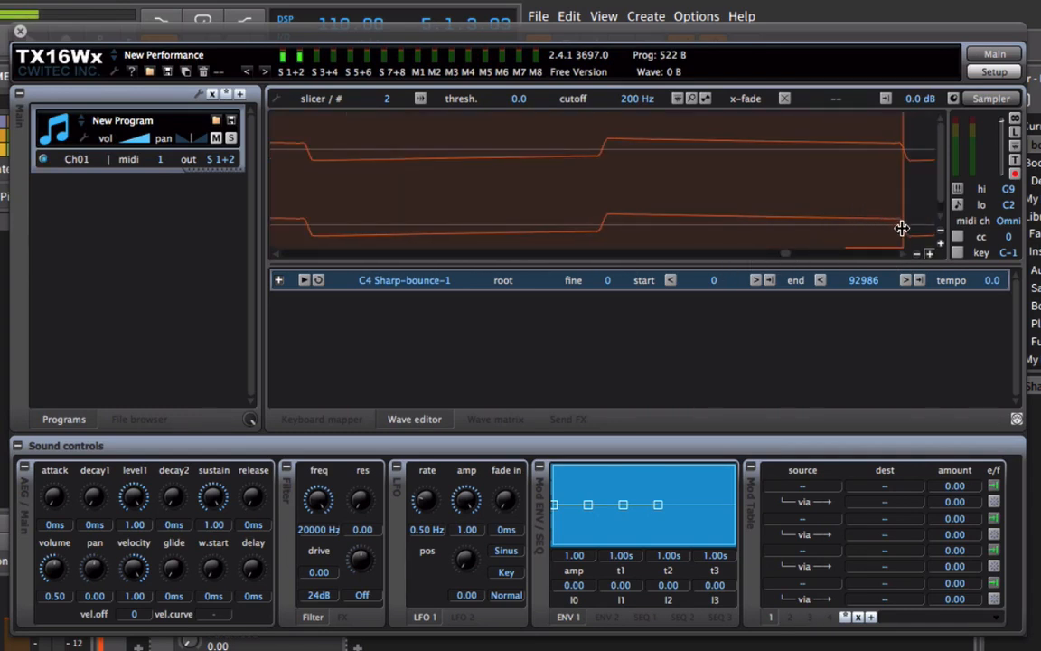
drag(903, 234, 874, 243)
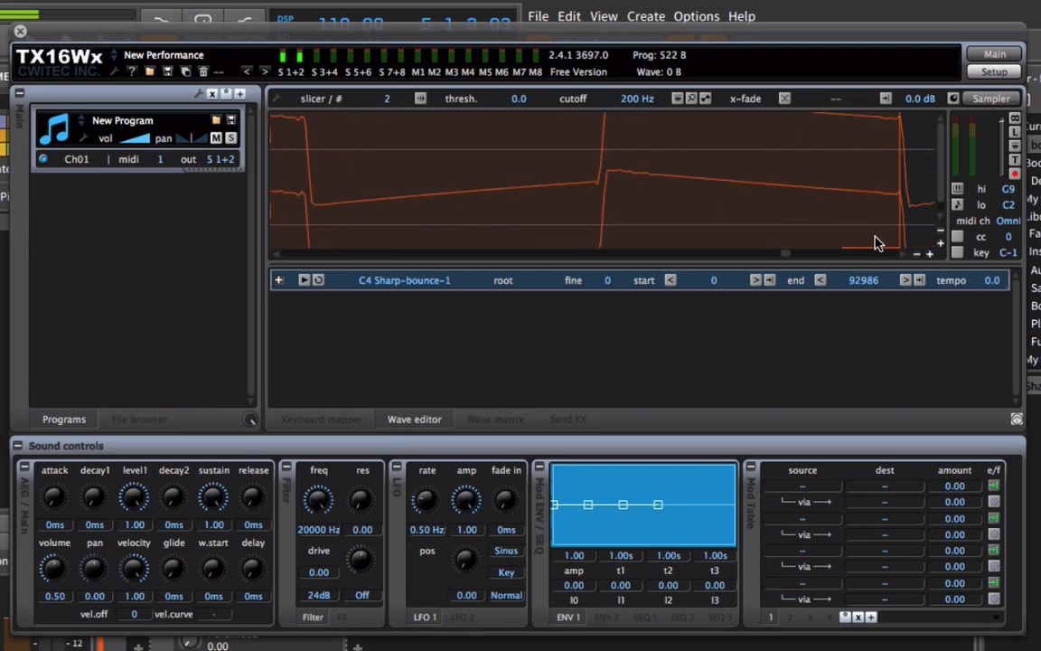
click(939, 231)
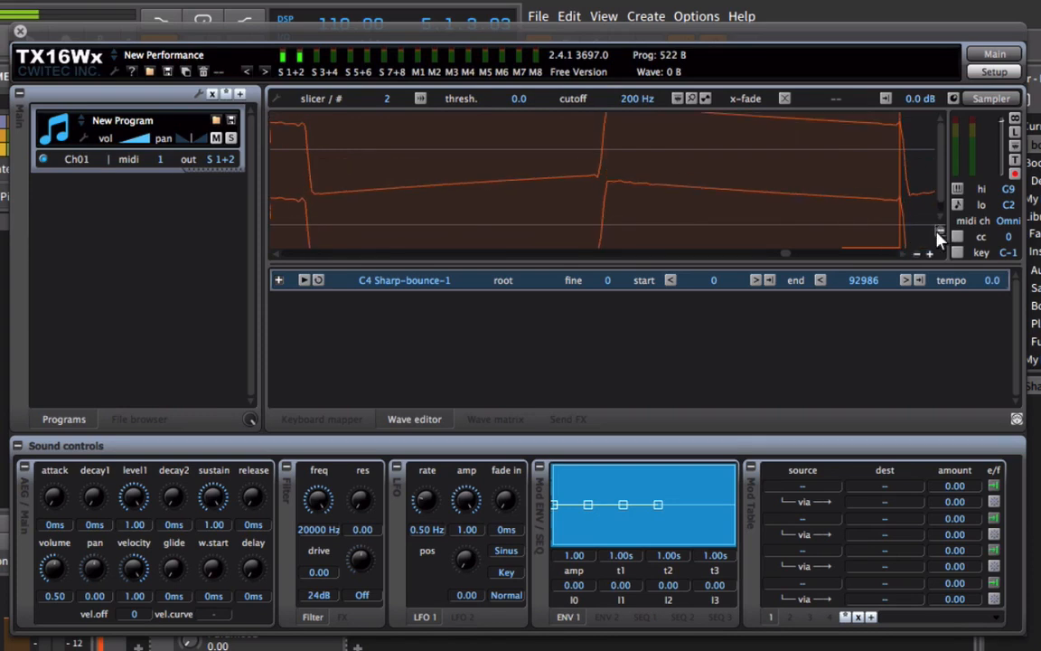
click(939, 231)
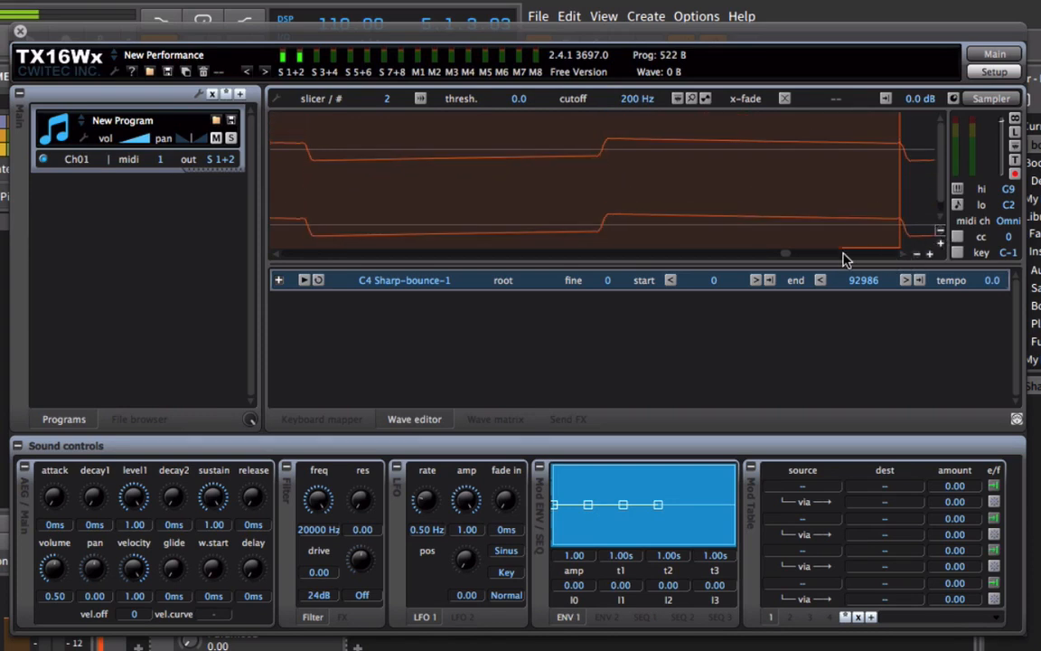
drag(787, 253, 786, 252)
mouse_move(902, 194)
mouse_down()
mouse_move(942, 199)
mouse_move(876, 198)
mouse_move(906, 199)
mouse_up()
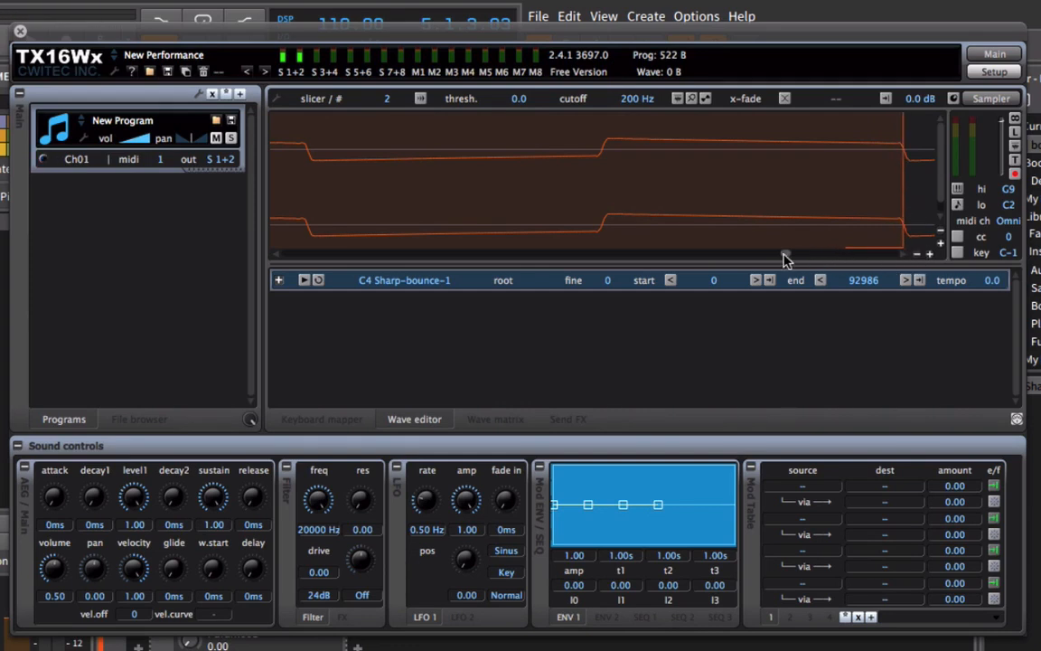
Move the loop's start point back half a cycle onto the preceding falling edge, matching the edge direction at the loop's end.
drag(784, 257, 560, 263)
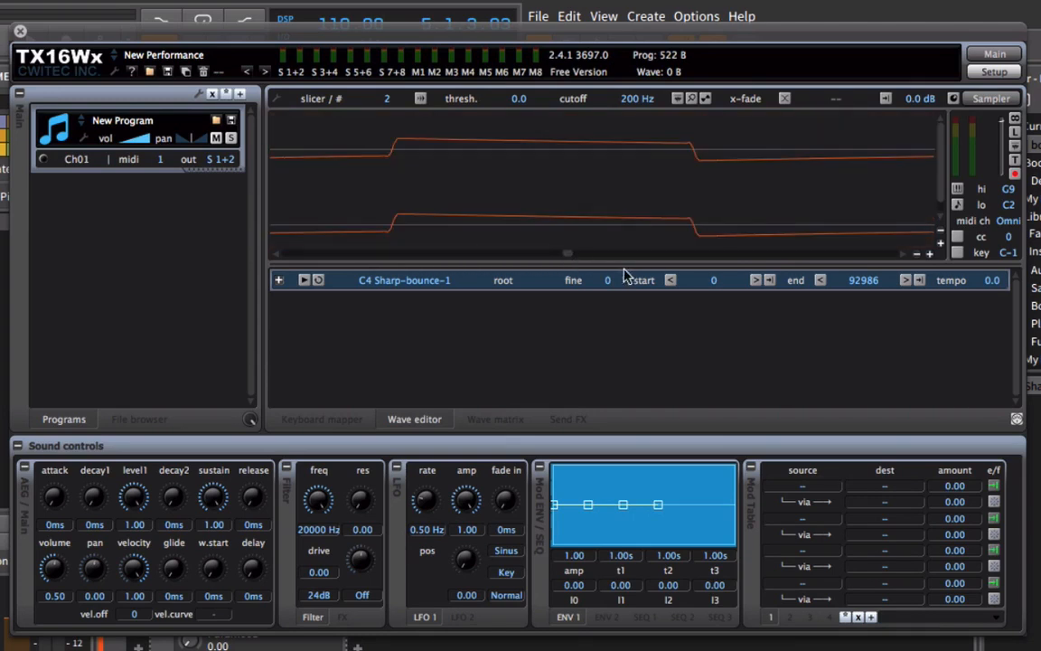
click(917, 253)
drag(561, 258, 564, 262)
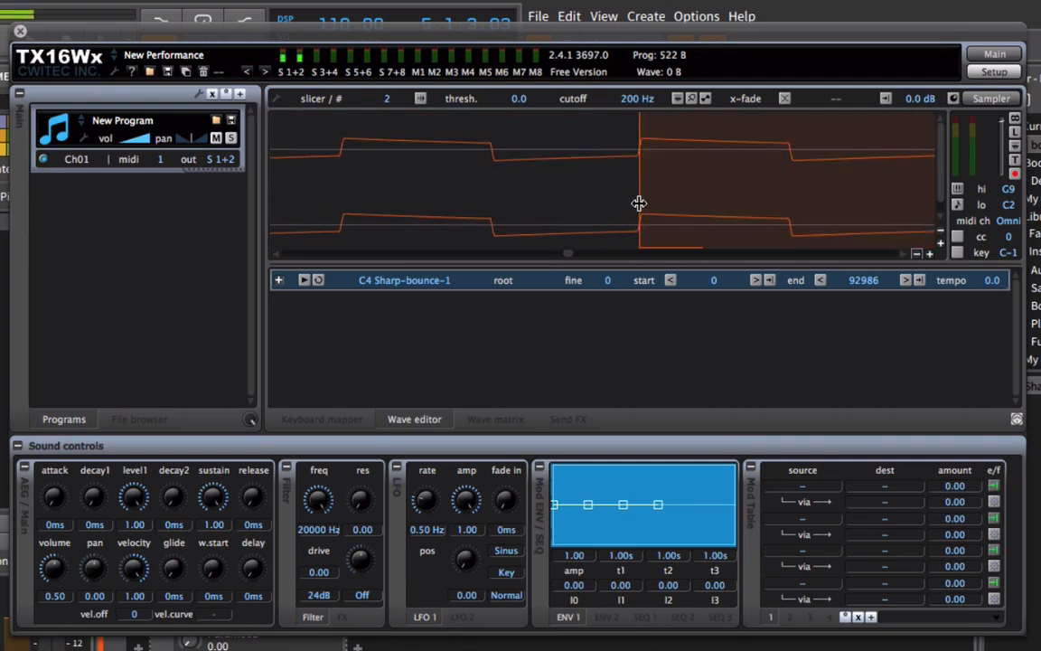
drag(639, 203, 491, 206)
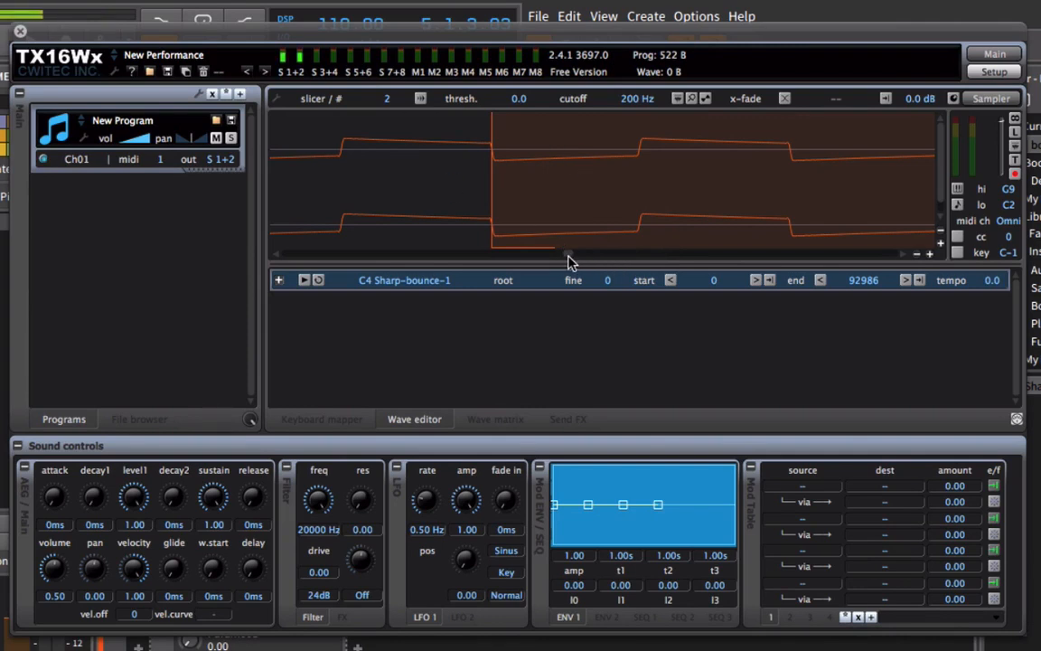
Compare the waveform at the loop's end and start, and view the whole wave with its loop region.
drag(569, 257, 789, 258)
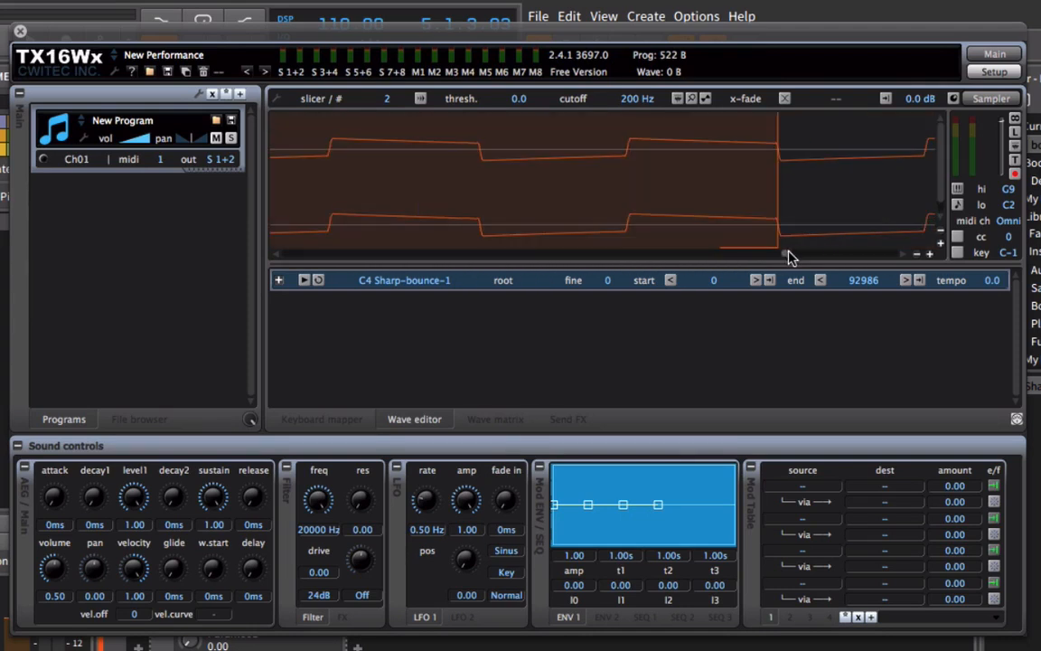
click(917, 254)
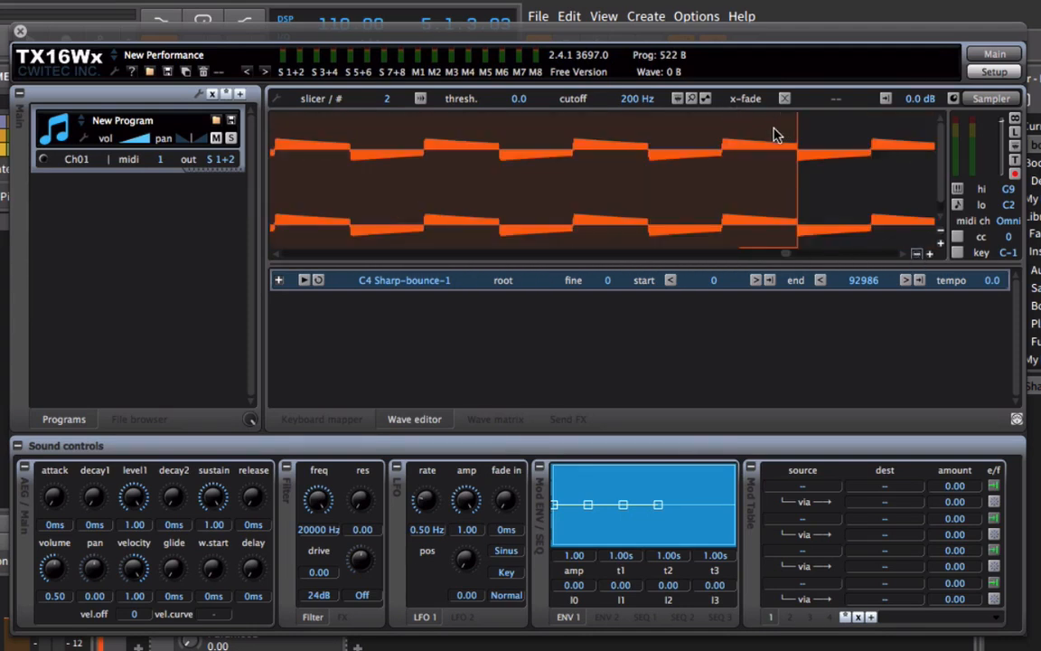
drag(790, 255, 574, 262)
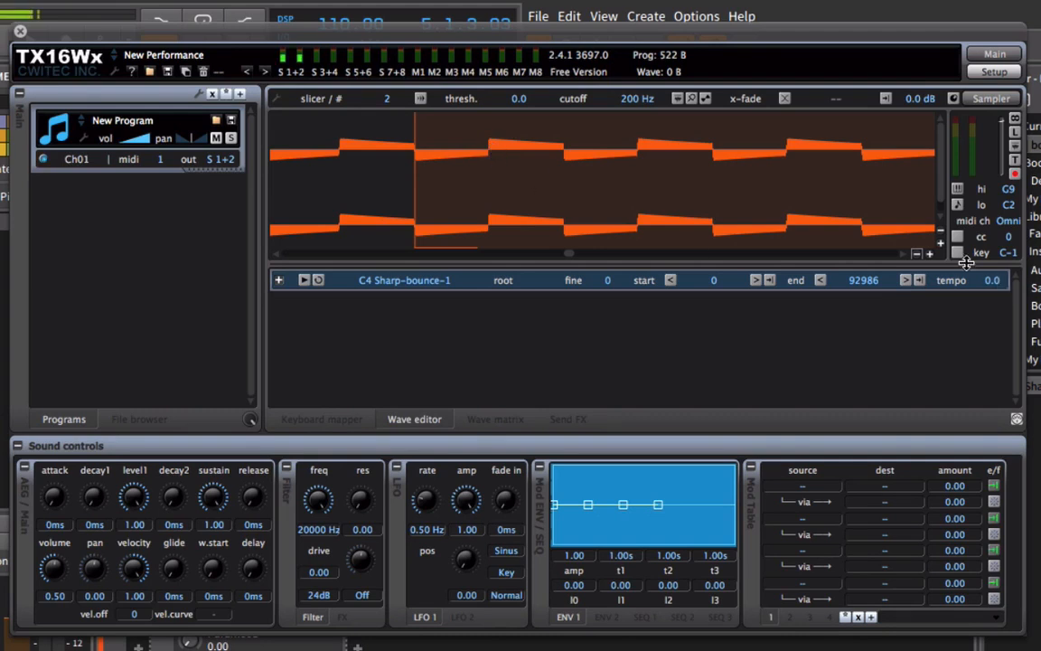
click(915, 255)
click(915, 255)
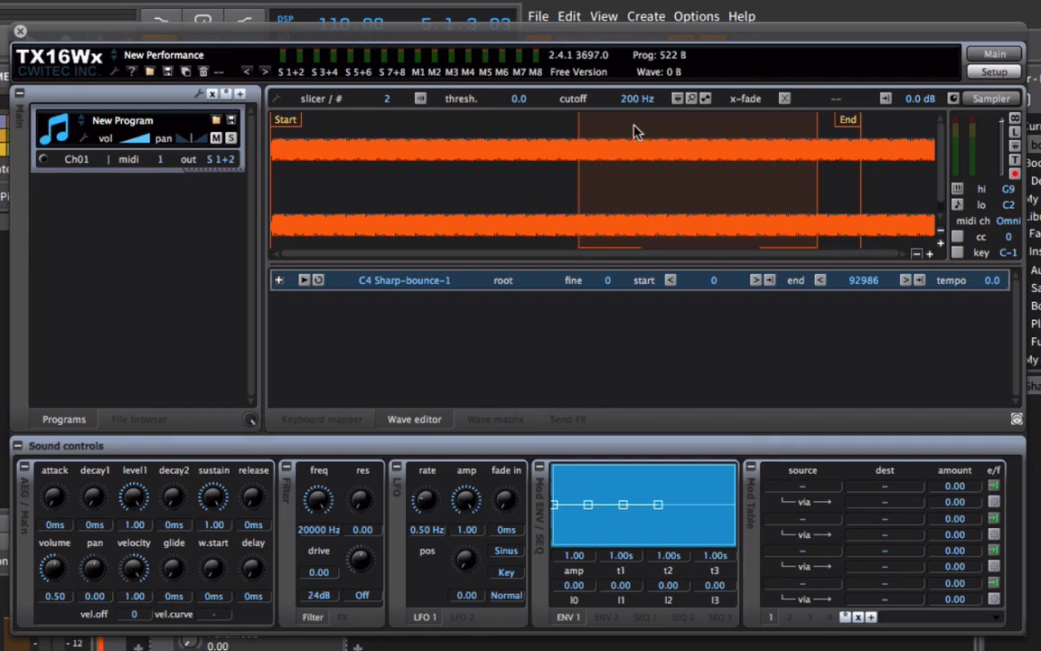
Lower the tune of the C4 Sharp-bounce-1 group to -16 in the keyboard mapper.
click(321, 421)
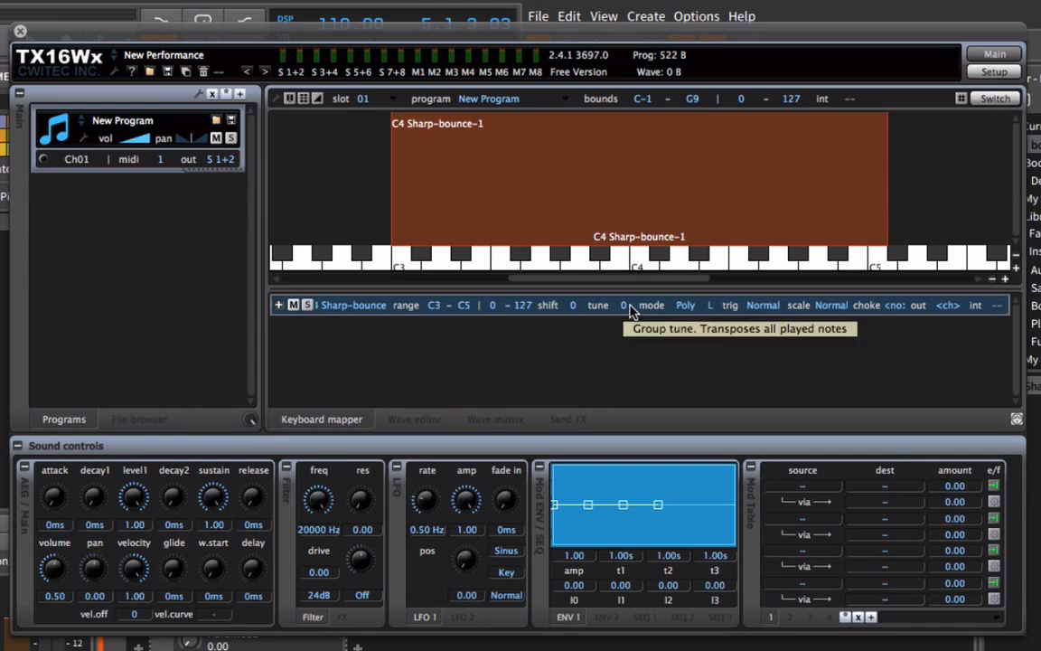
drag(627, 308, 620, 416)
drag(620, 343, 632, 394)
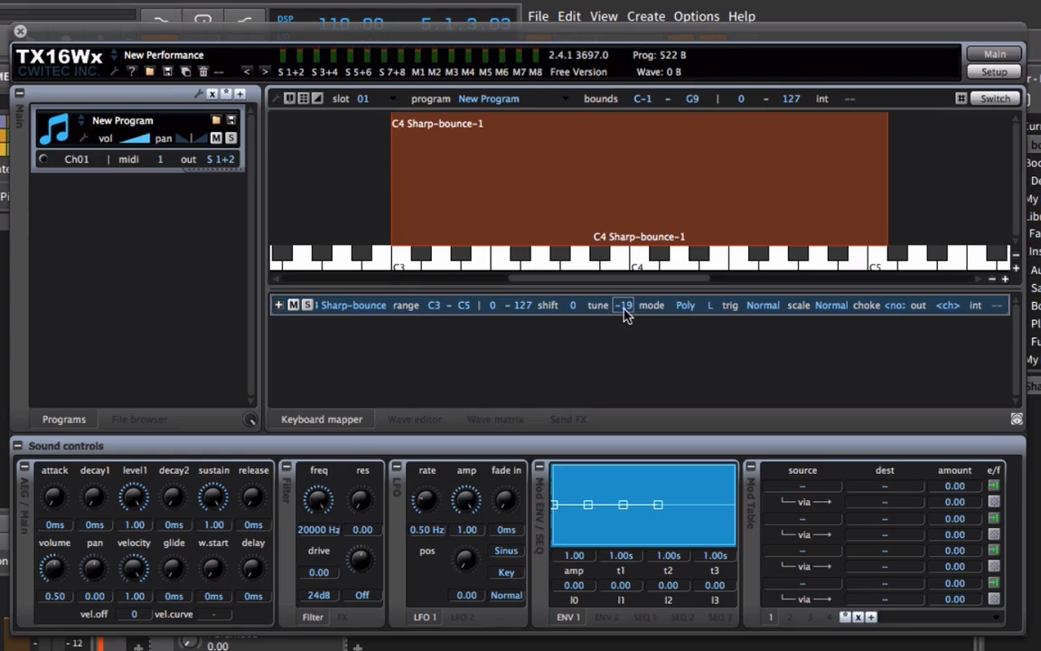
drag(638, 288, 642, 279)
Close the sampler window, add the Voxengo SPAN analyzer to the TX16Wx track, and reposition its window for a full spectrum view.
drag(113, 37, 438, 316)
click(343, 309)
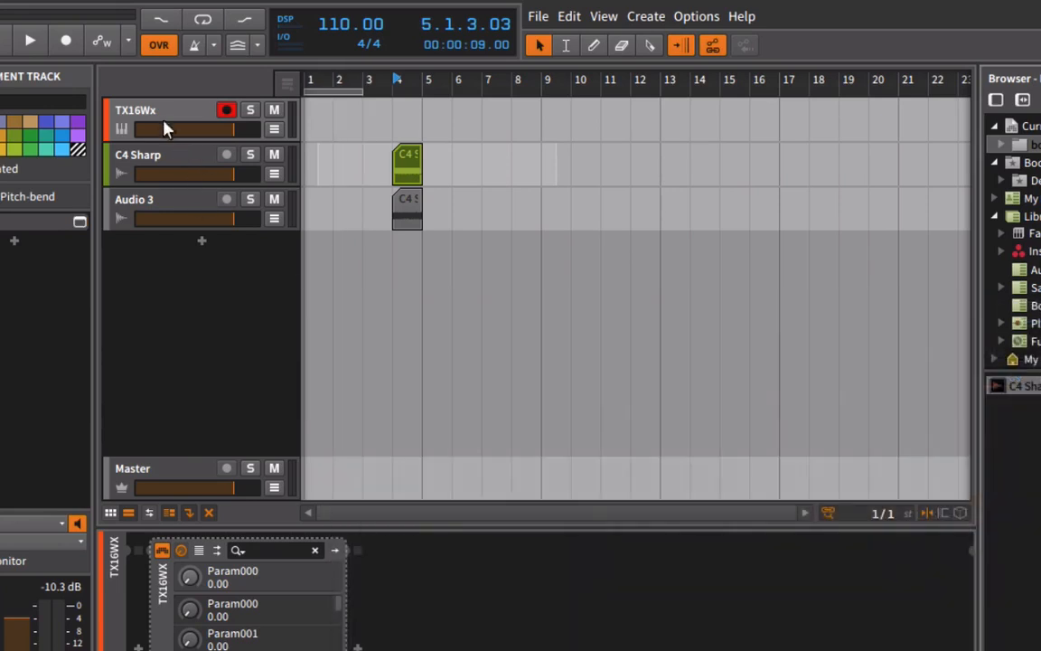
click(994, 101)
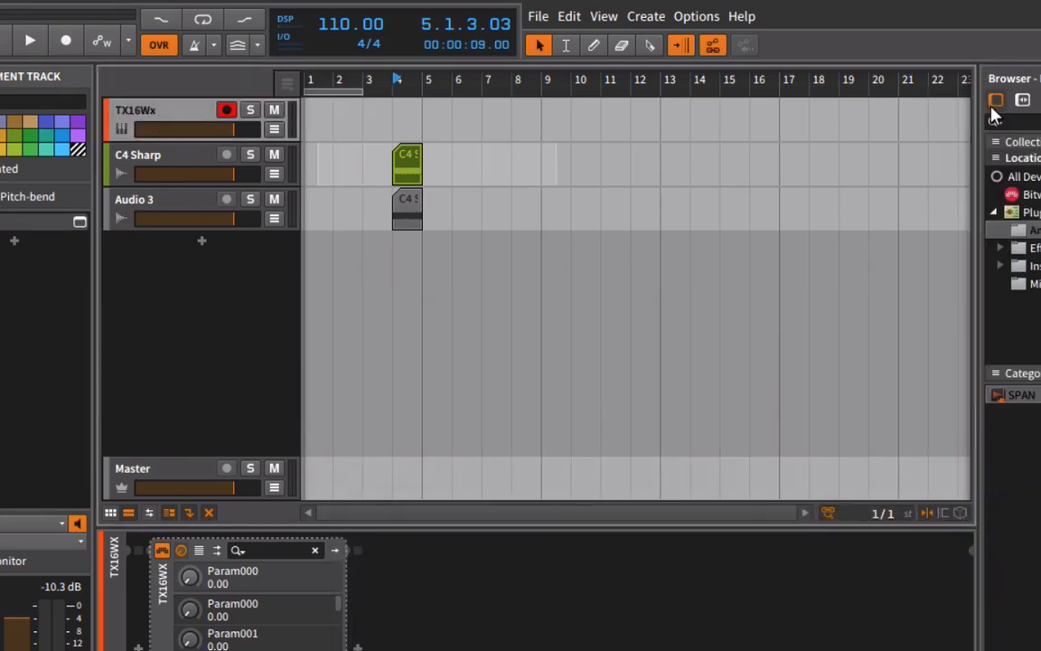
double_click(997, 398)
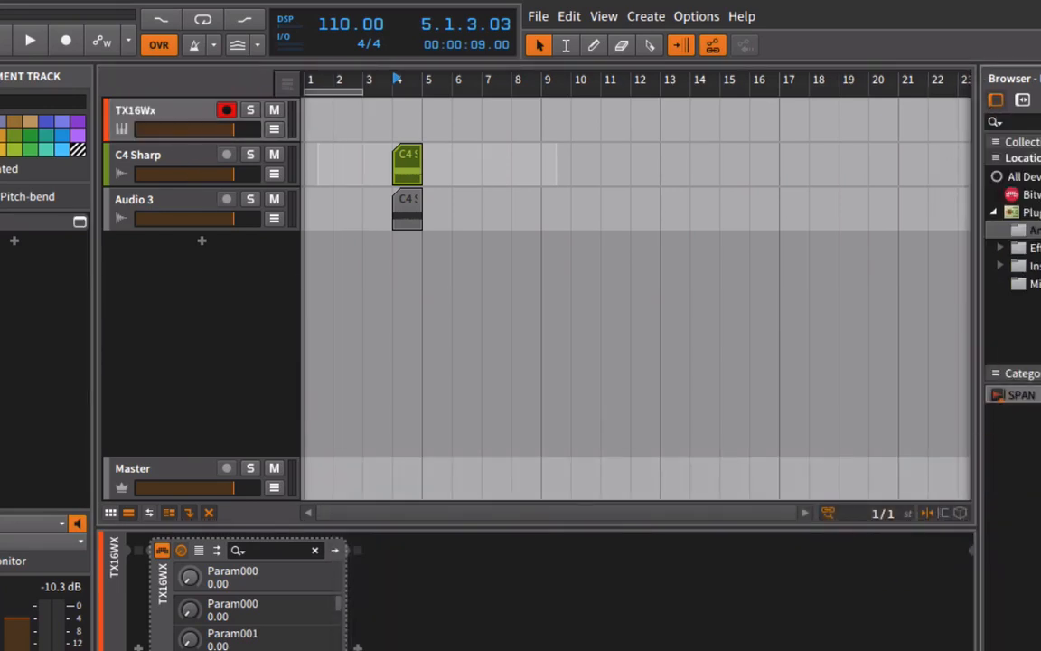
drag(406, 70, 523, 317)
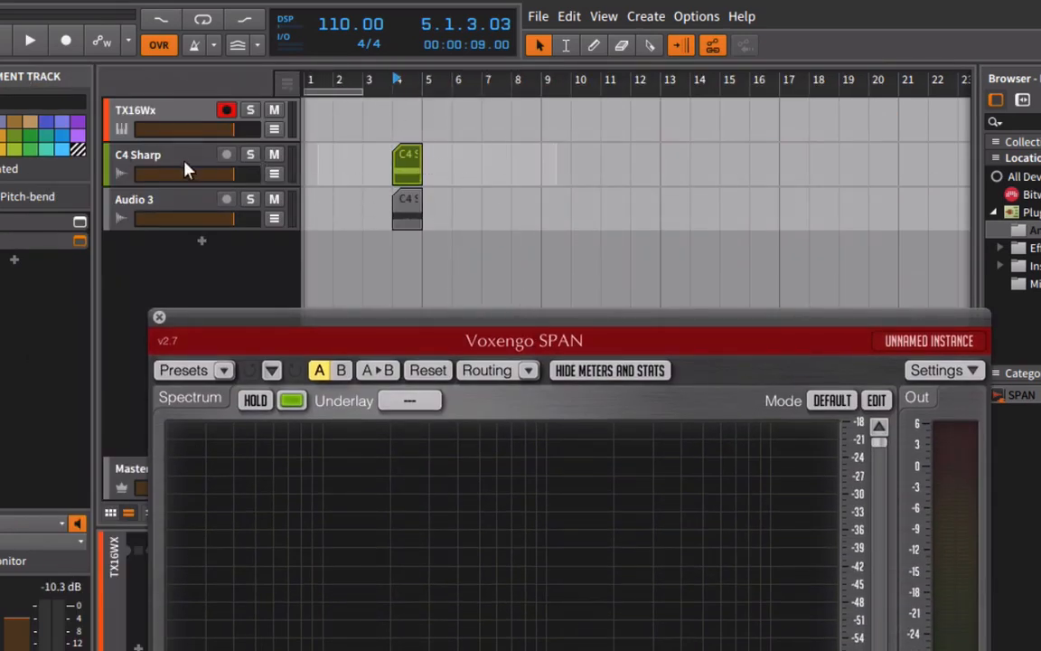
drag(390, 318, 542, 3)
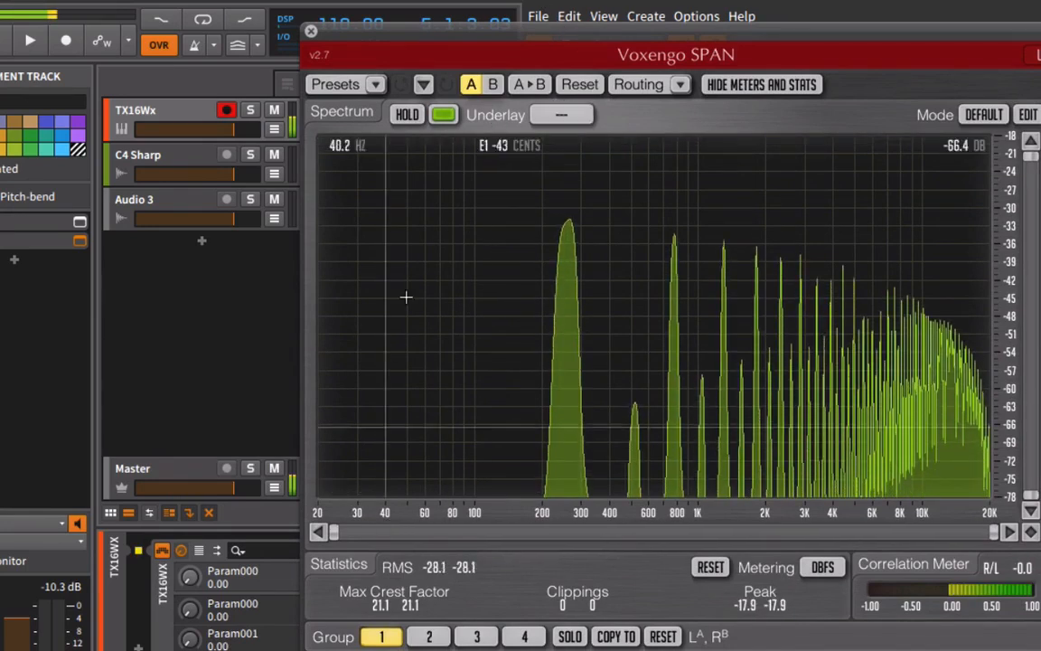
Hold the SPAN spectrum and zoom in to about 200–800 Hz to read the pitch of the fundamental peak.
click(407, 113)
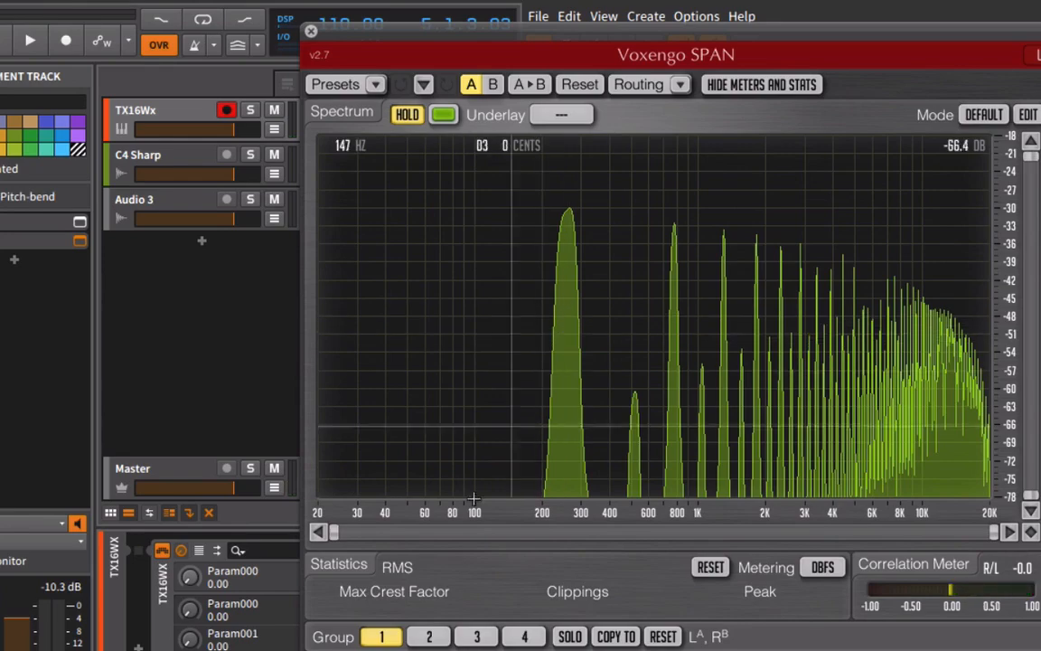
drag(335, 533, 576, 532)
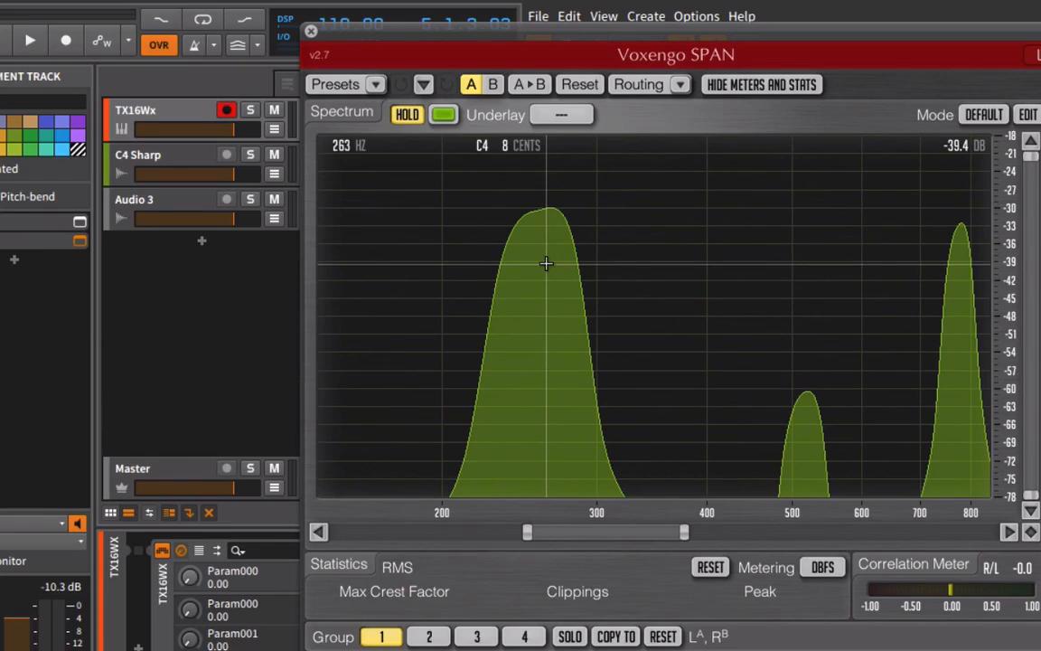
click(311, 30)
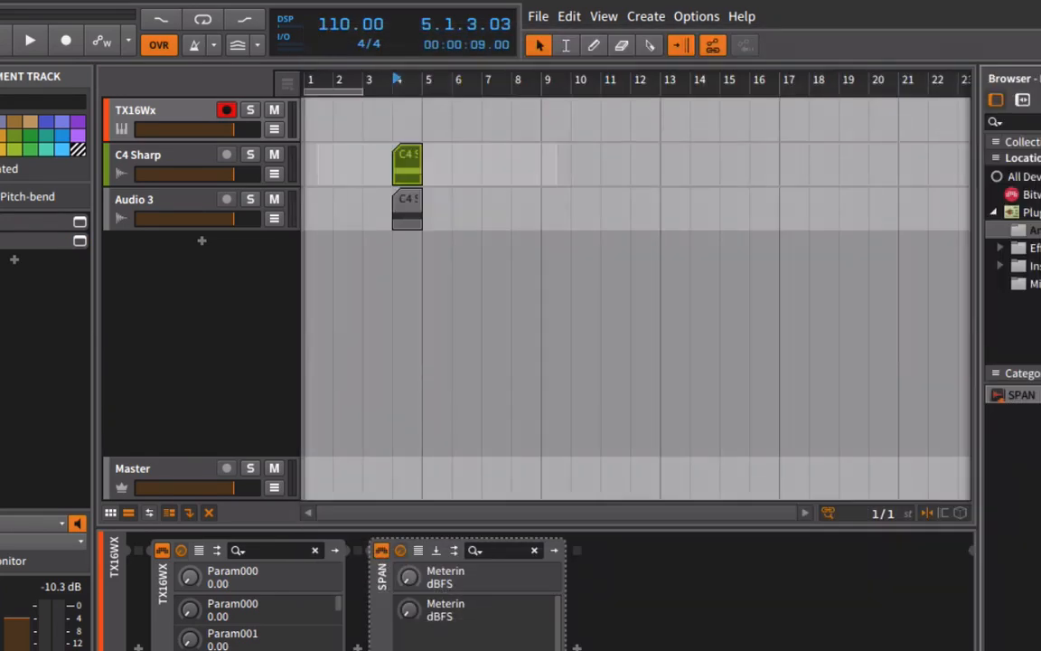
Reopen the TX16Wx sampler and set the C4 Sharp-bounce-1 group's tune to -20.
click(79, 222)
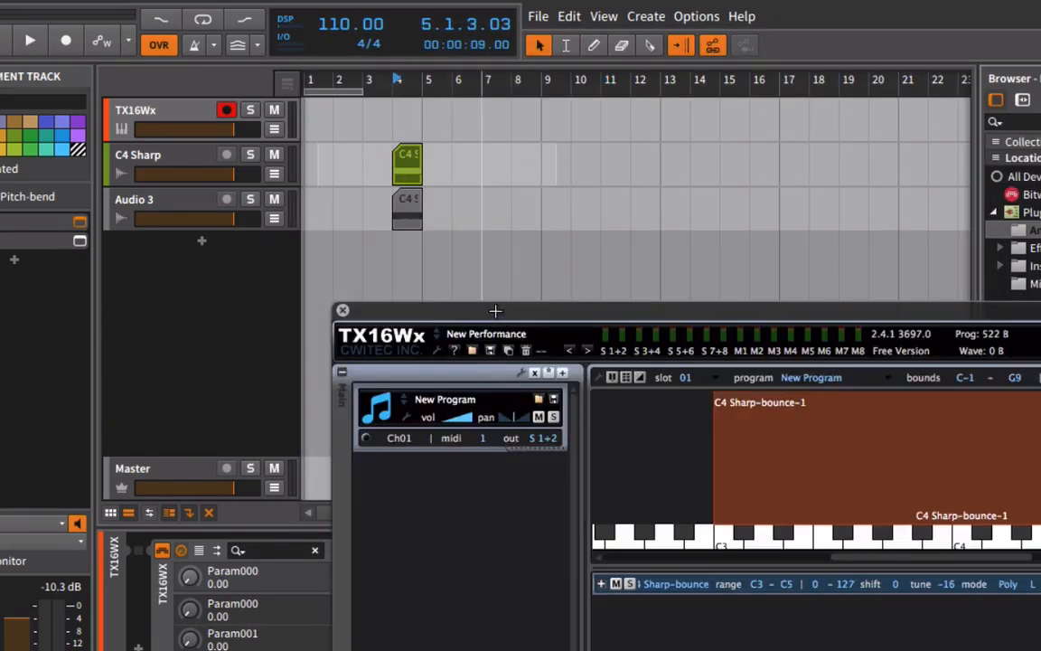
drag(496, 309, 178, 4)
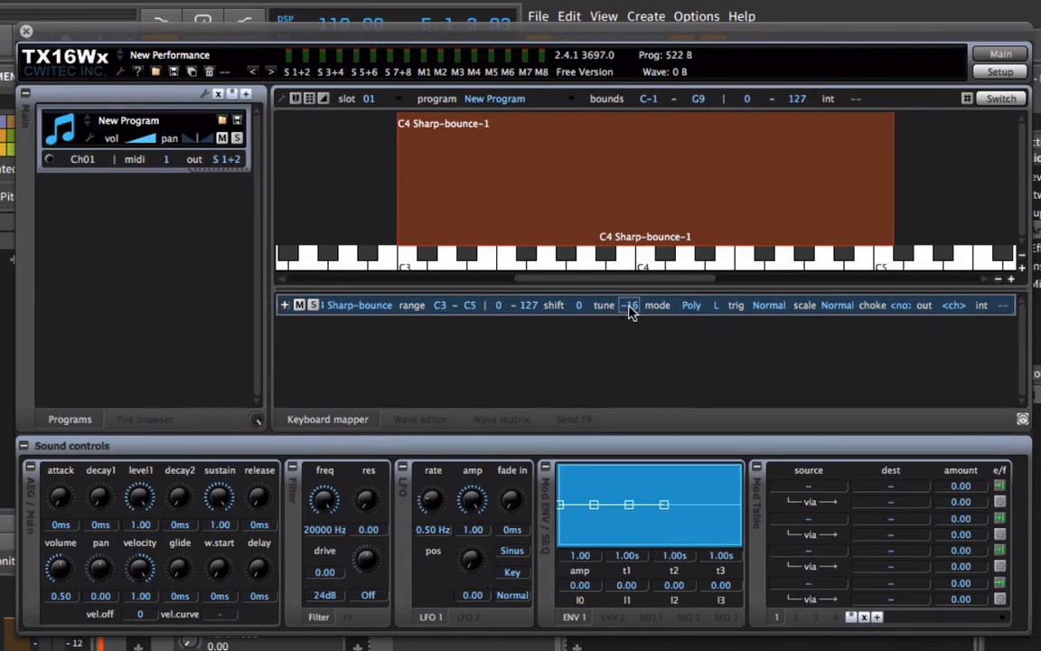
drag(632, 322, 633, 332)
drag(632, 343, 632, 355)
Switch to SPAN and recheck the pitch of the sampler note's fundamental peak after retuning.
click(27, 32)
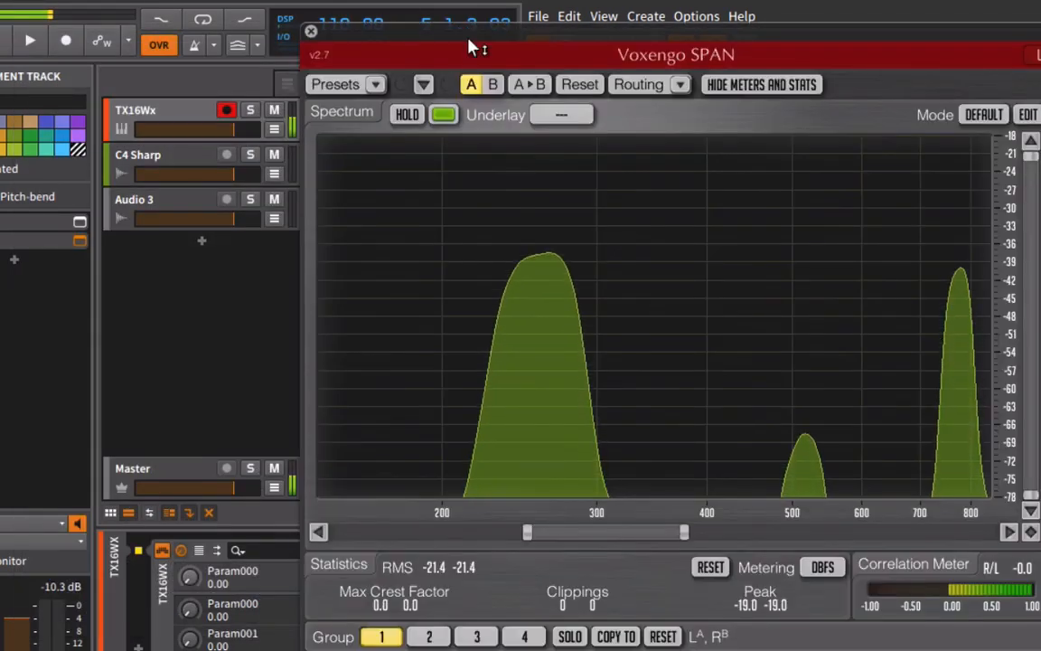
mouse_move(542, 294)
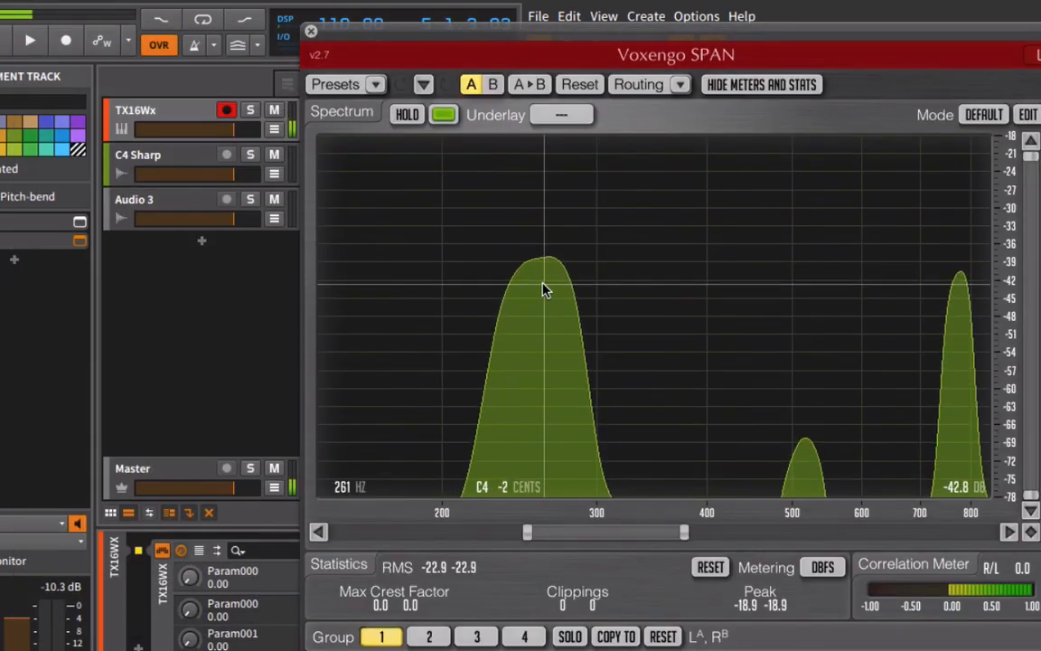
click(310, 31)
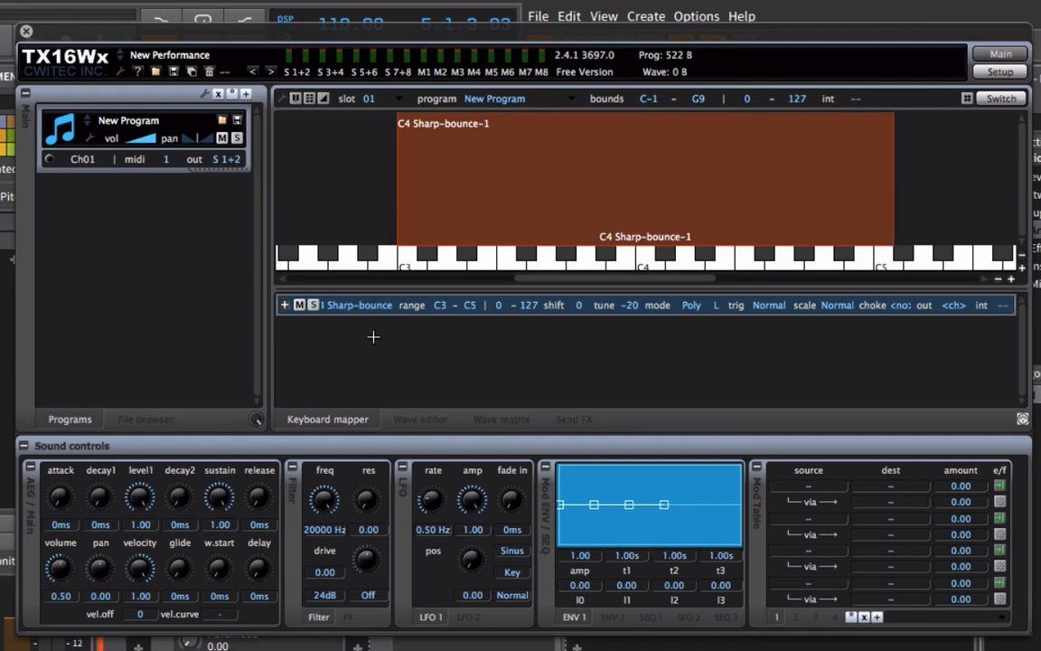
Duplicate the C4 Sharp-bounce-1 group three times in the keyboard mapper.
right_click(604, 311)
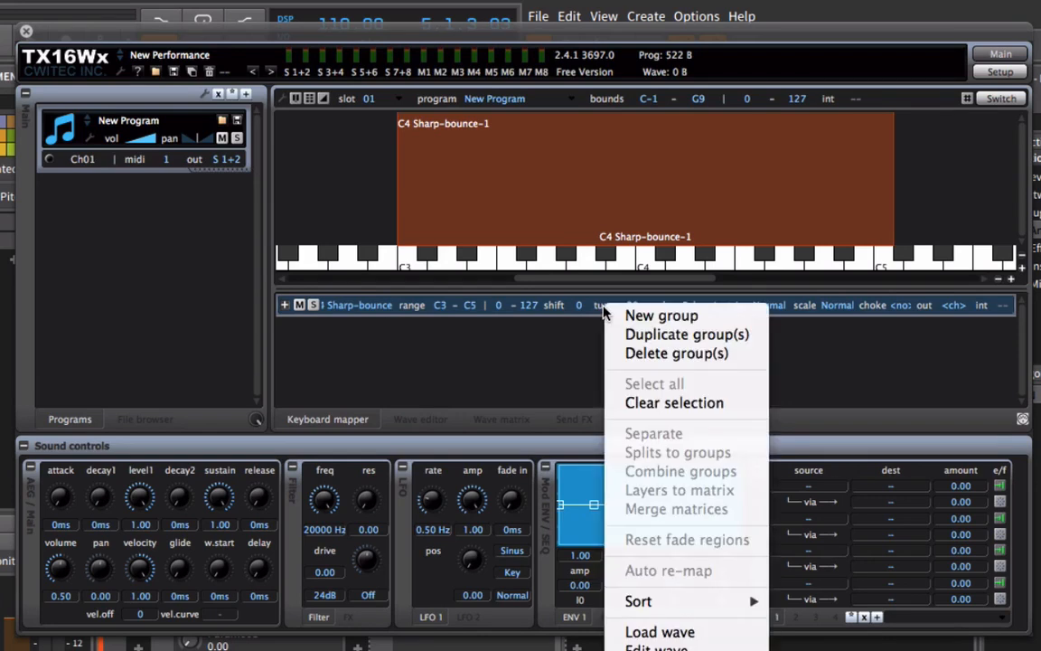
click(685, 337)
right_click(675, 309)
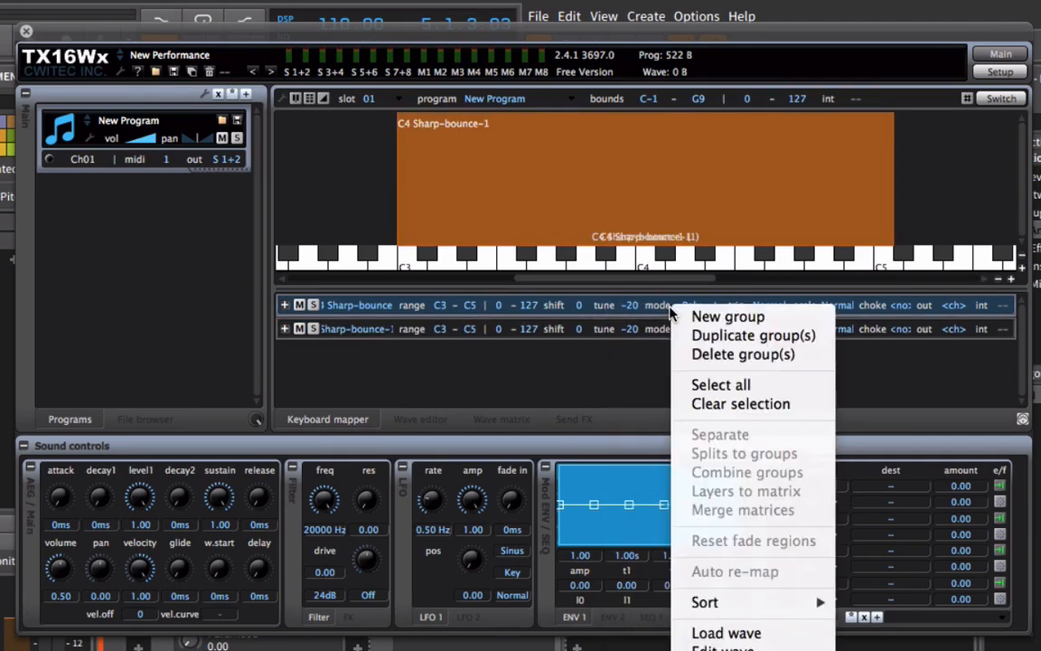
click(684, 336)
right_click(623, 303)
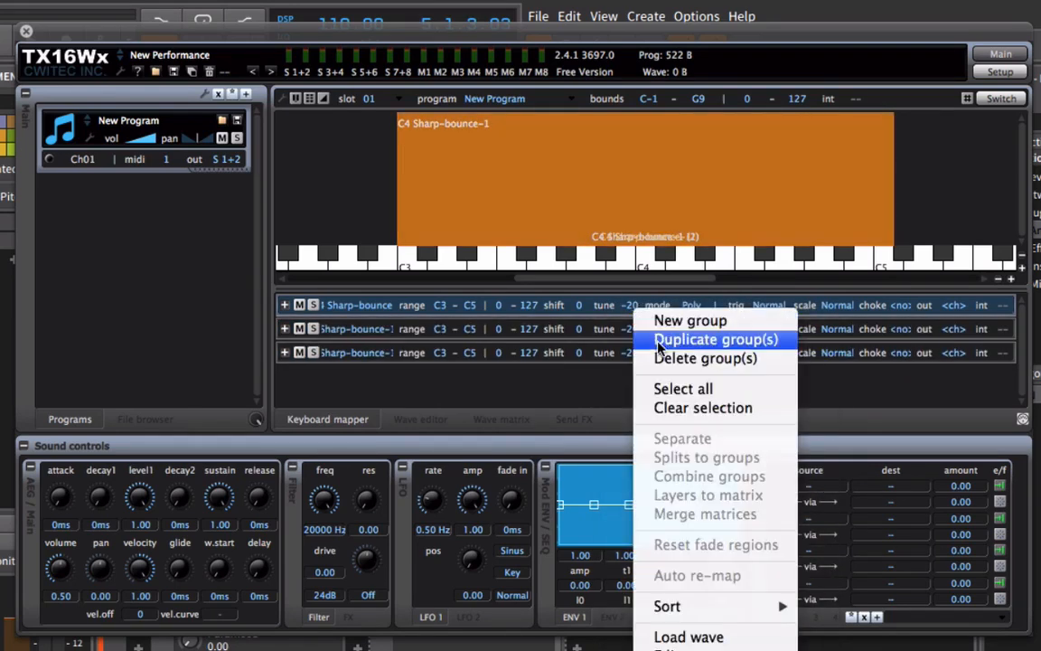
click(641, 336)
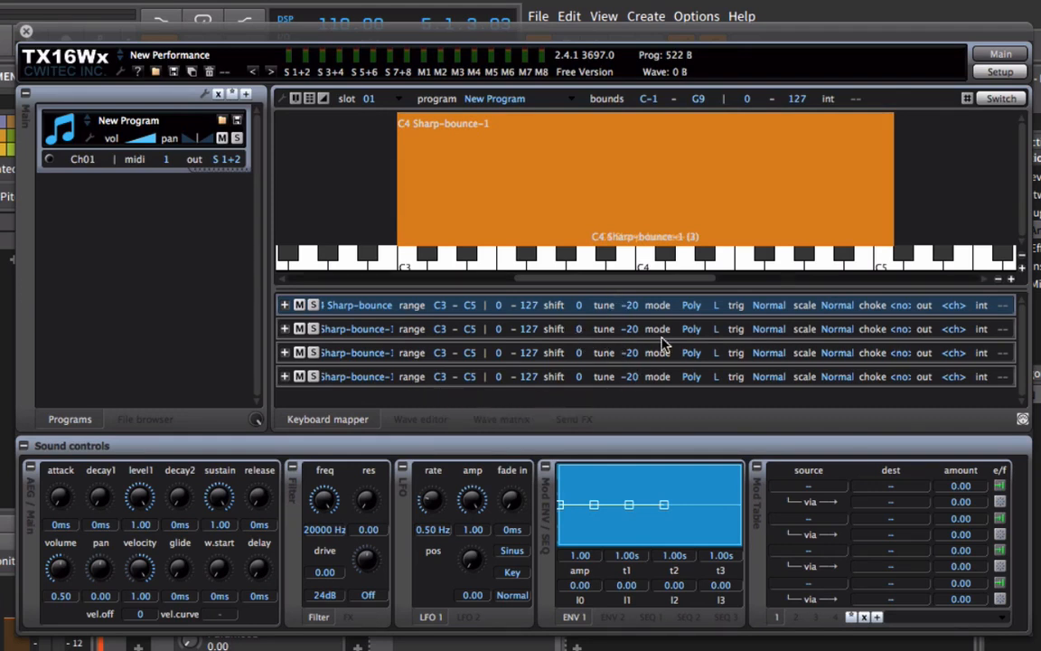
Set the key shift of the second, third and fourth groups to 12, 7 and -12, and the fourth group's volume to 0.30.
drag(578, 329, 594, 219)
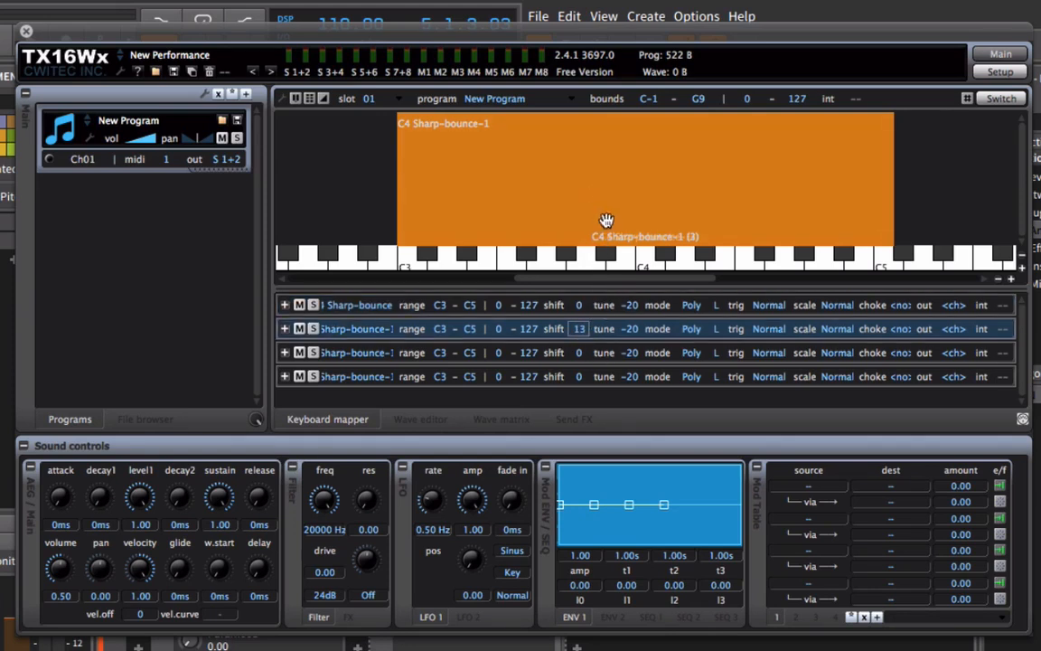
drag(579, 335, 571, 321)
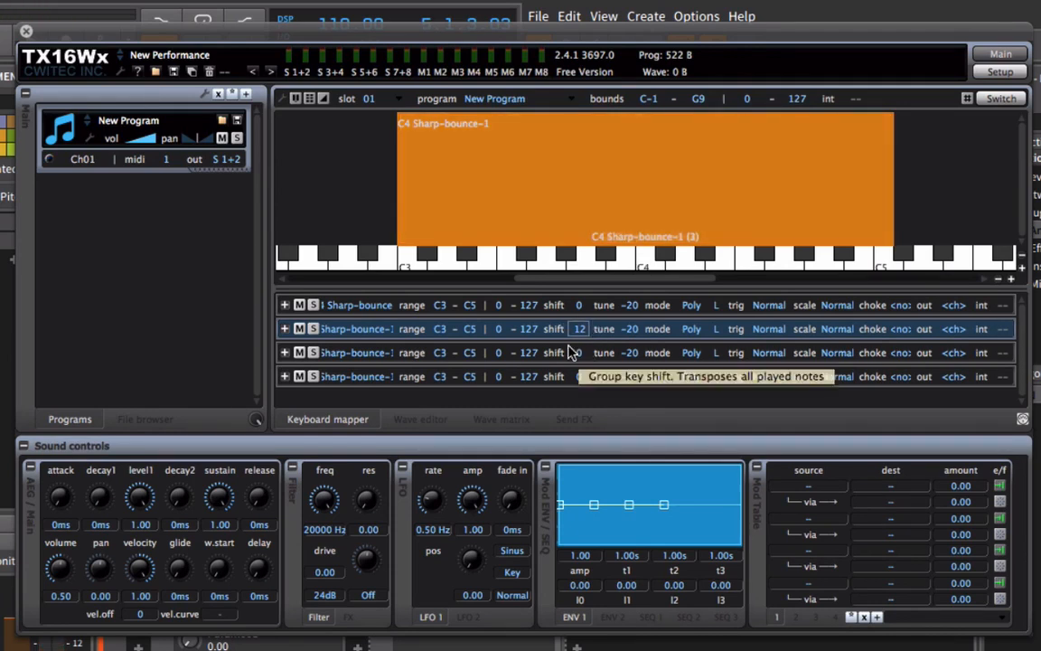
drag(583, 362, 611, 312)
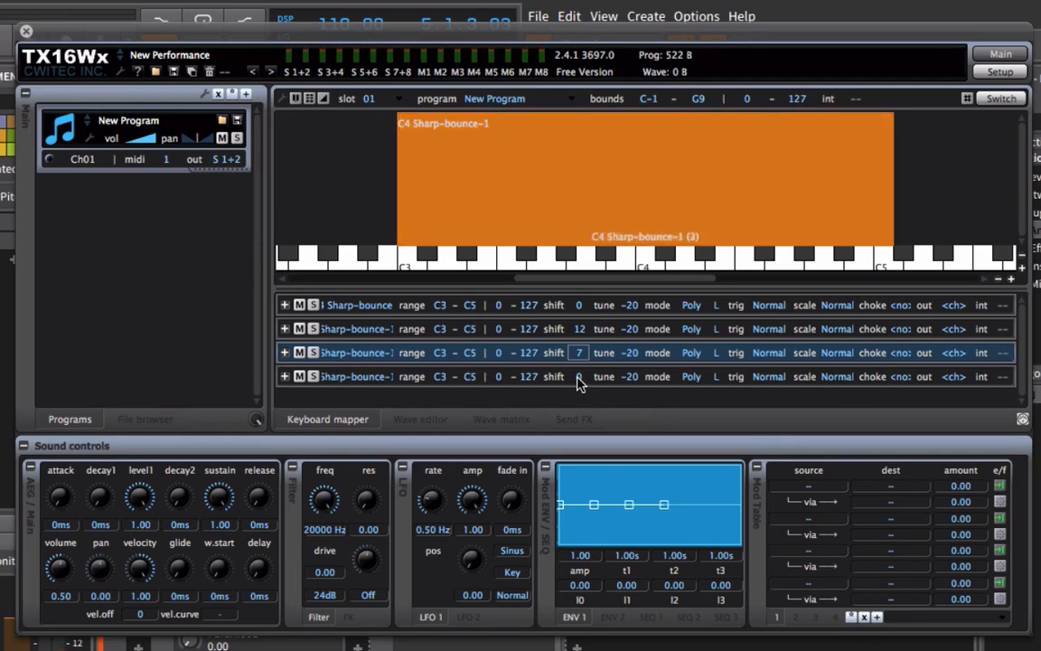
click(581, 380)
drag(581, 384, 590, 506)
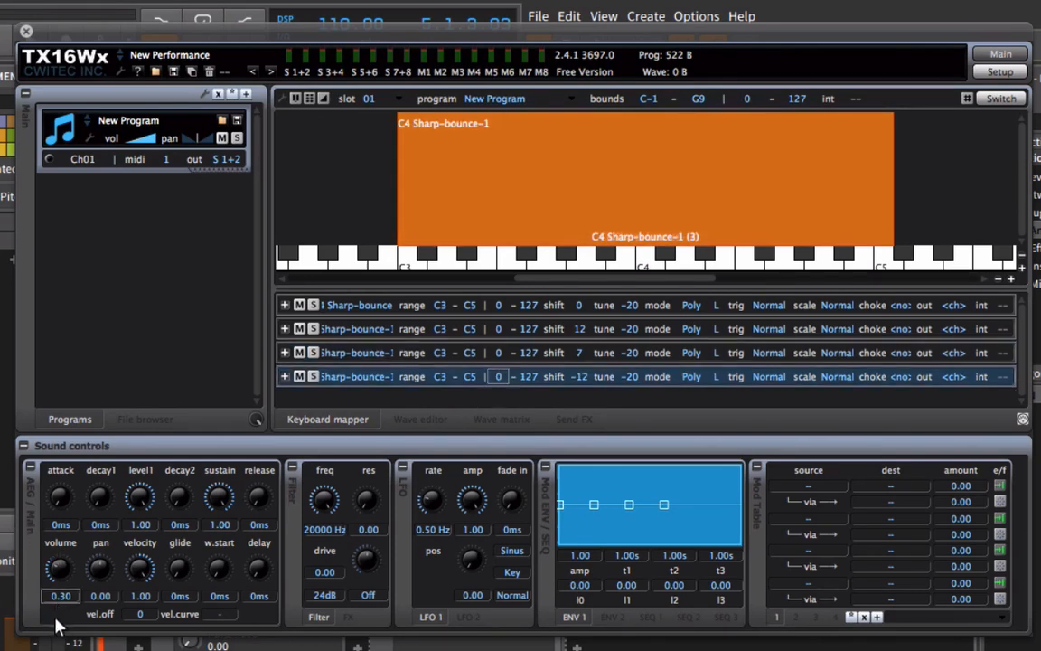
click(553, 355)
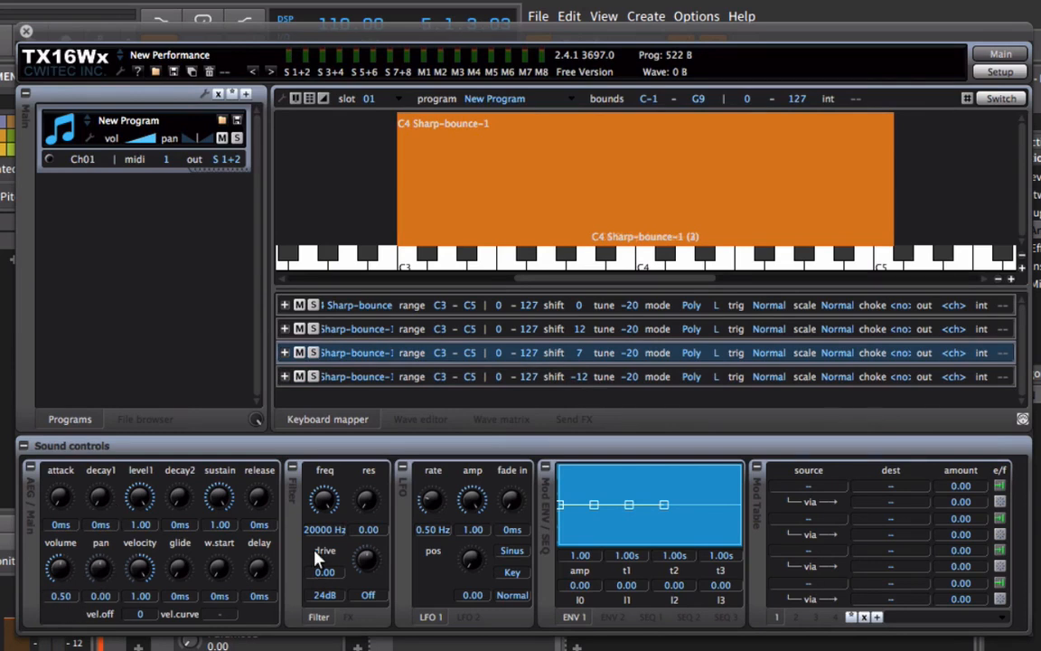
click(460, 378)
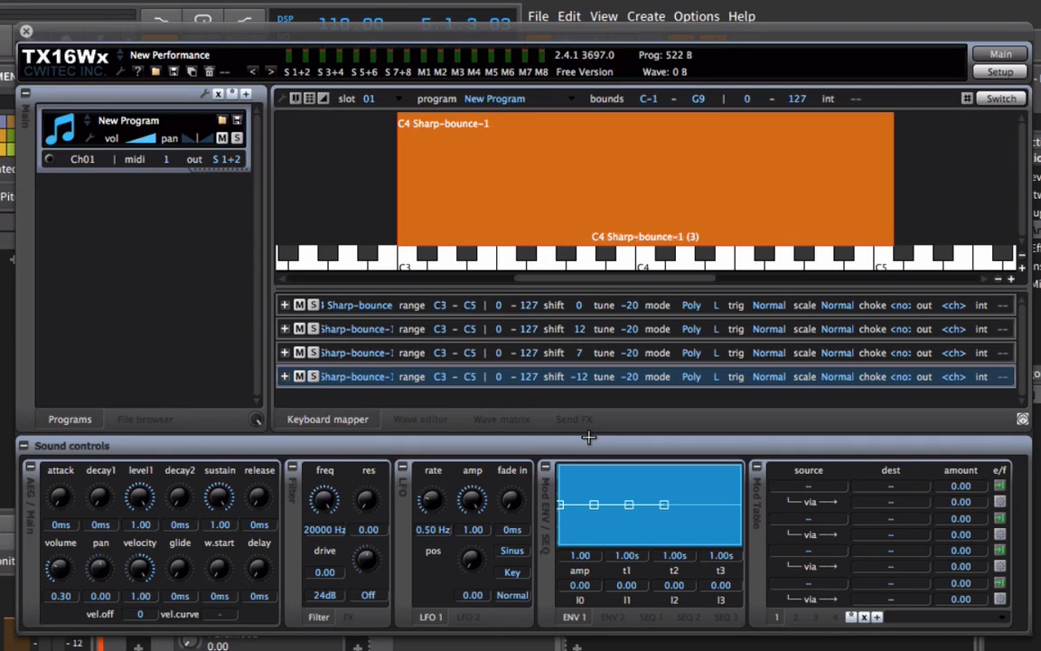
Detune the stacked groups by setting tune to -10 on the first, -22 on the second and -15 on the fourth.
click(632, 306)
drag(640, 274, 639, 242)
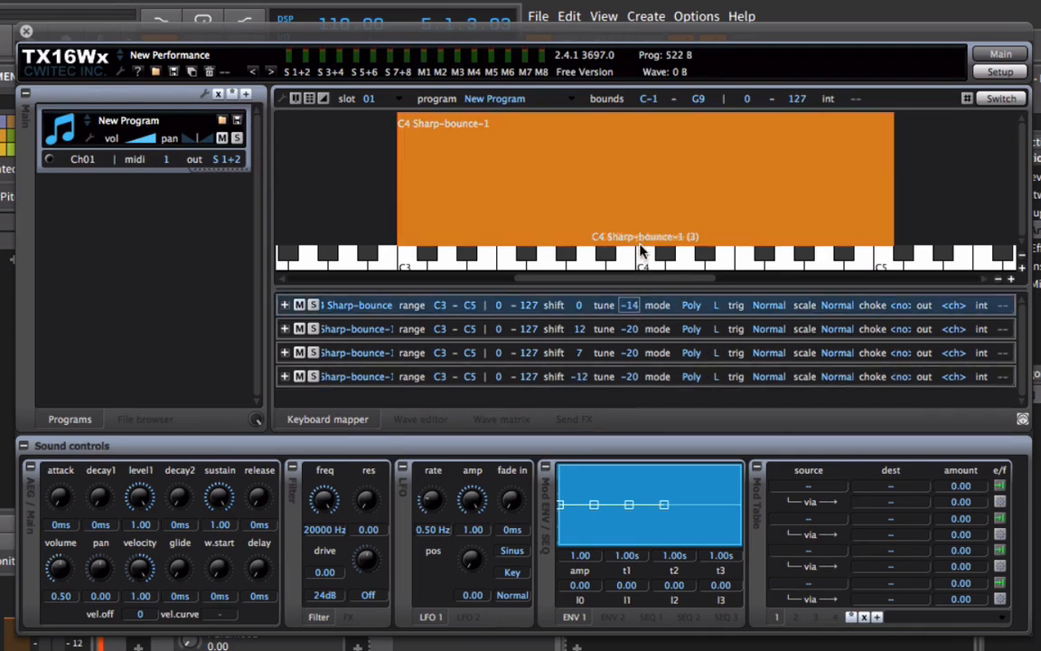
drag(635, 332, 635, 344)
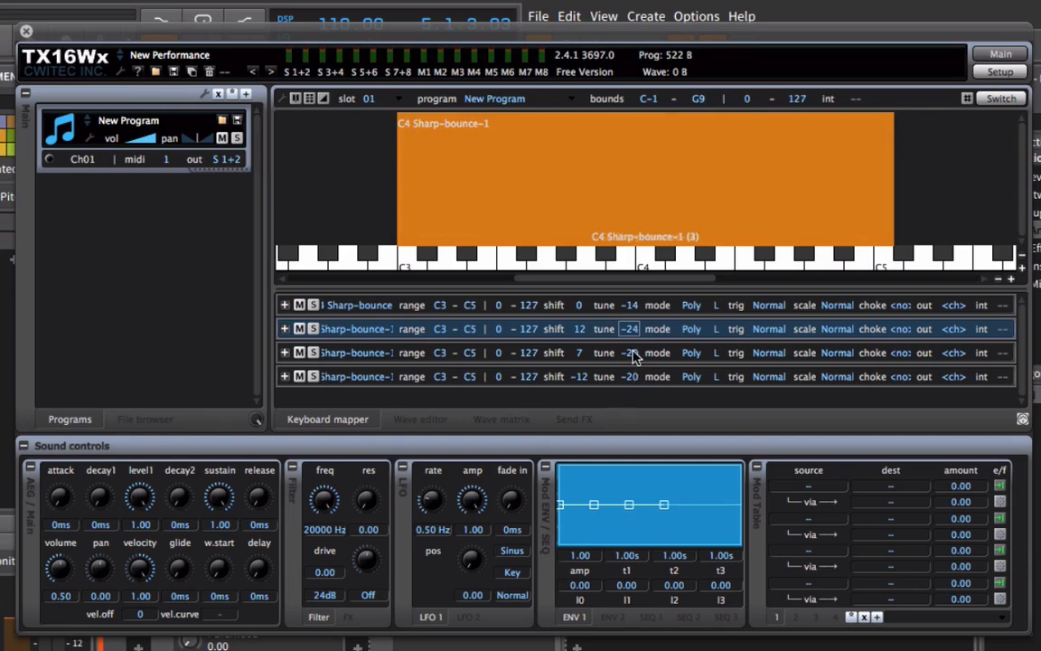
drag(639, 387, 633, 376)
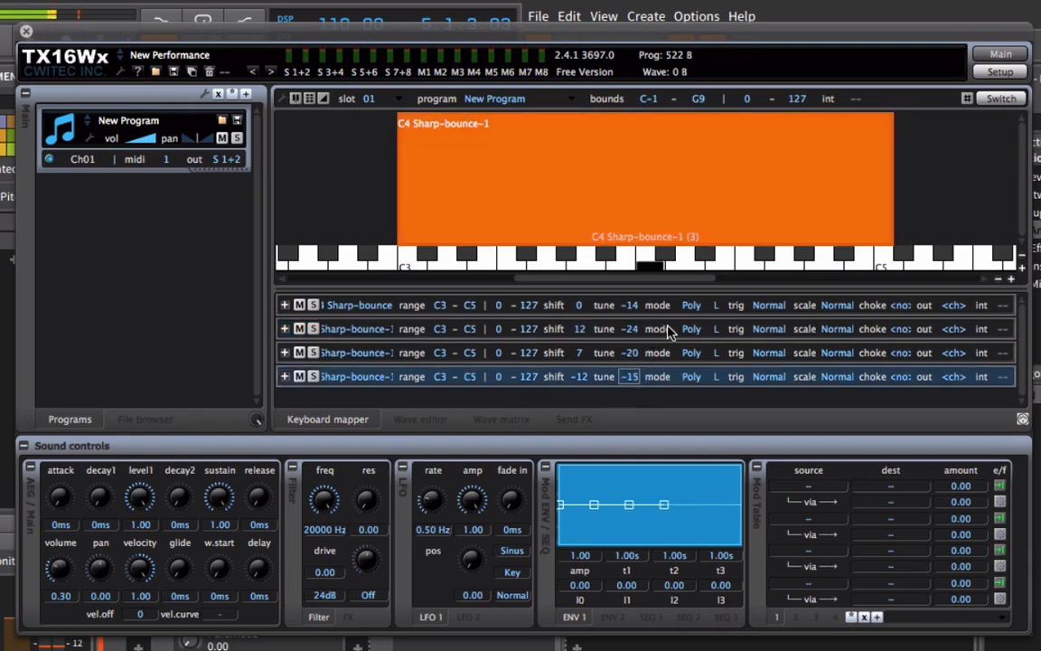
drag(632, 306, 639, 292)
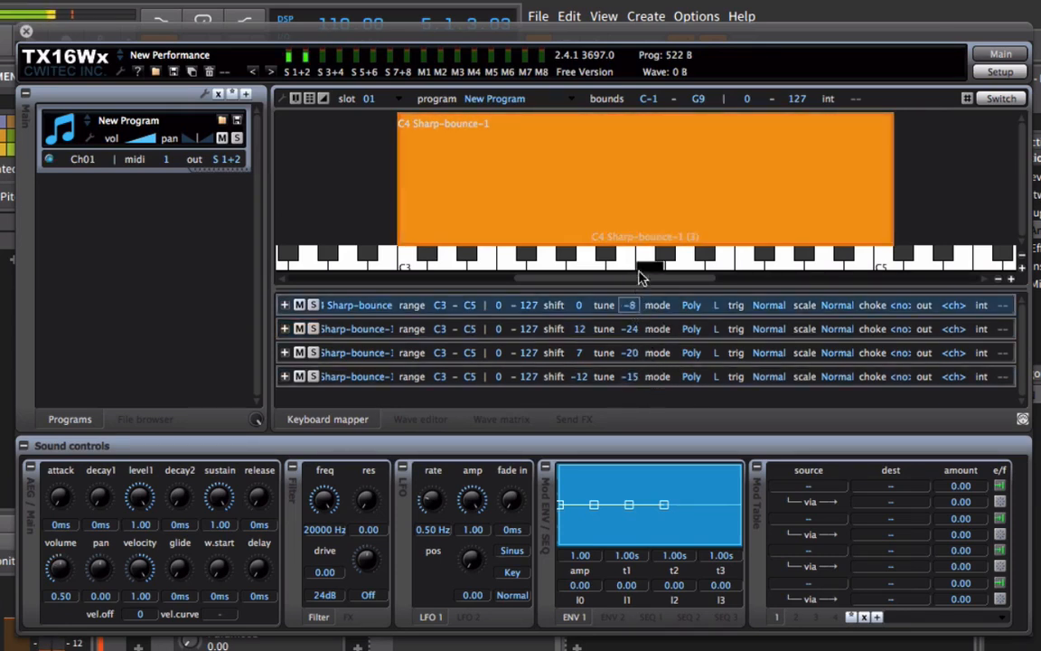
drag(634, 331, 661, 305)
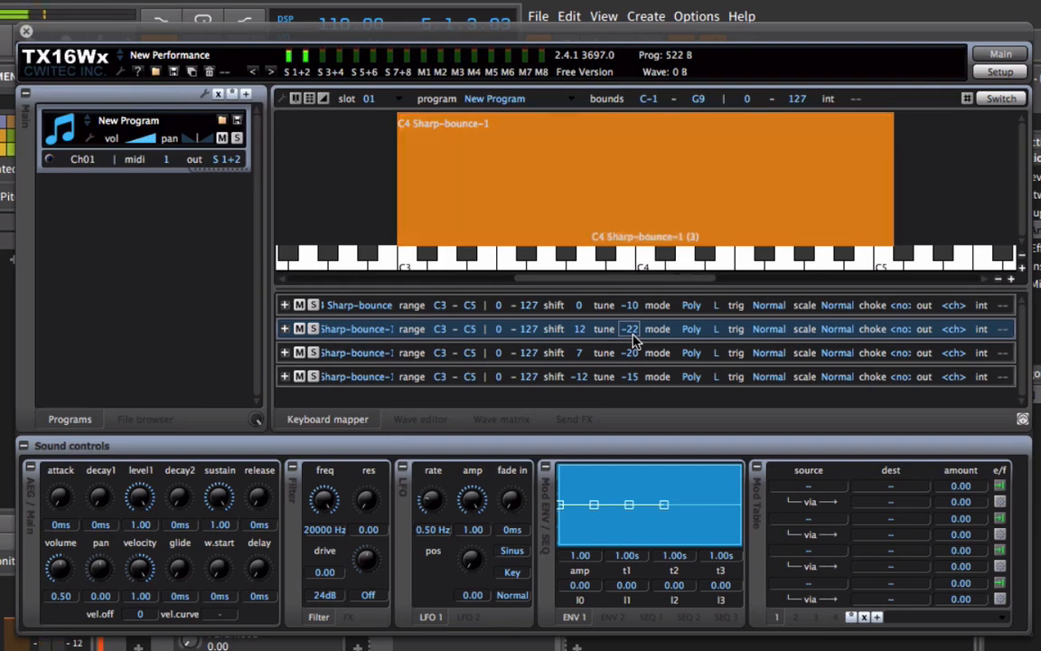
Duplicate the first group and set the copy's tune to -17.
click(605, 312)
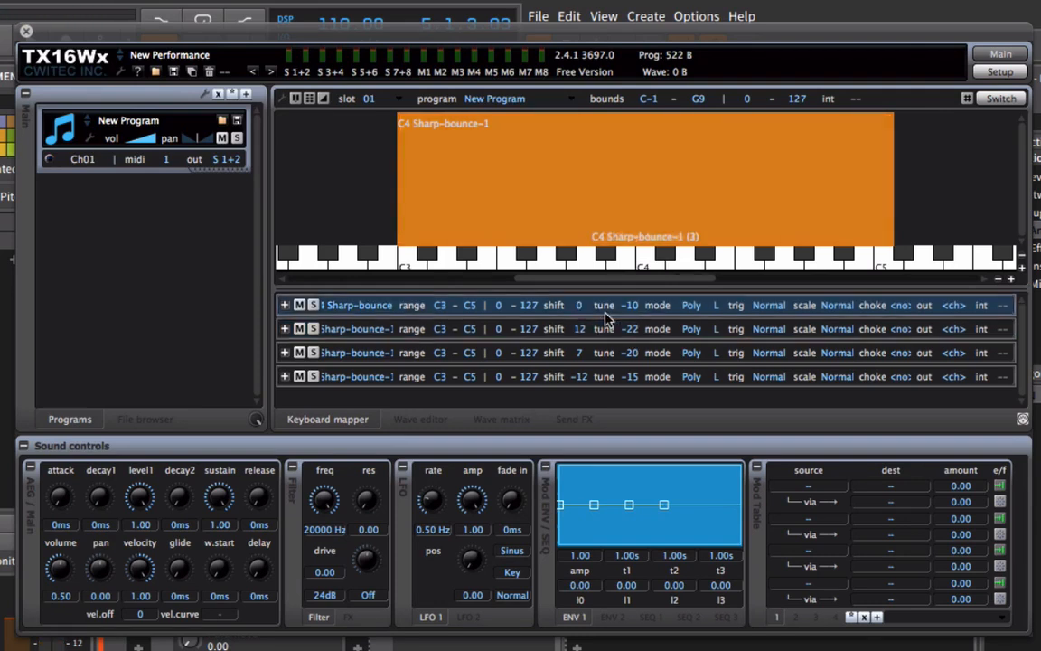
right_click(611, 313)
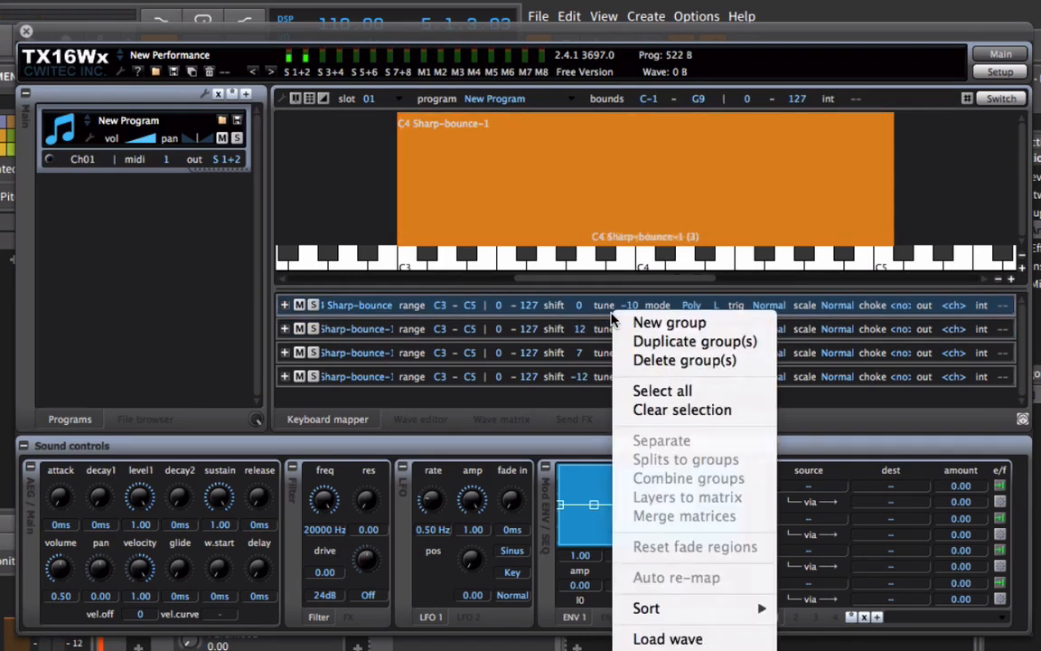
click(640, 342)
scroll(637, 337, down, 1)
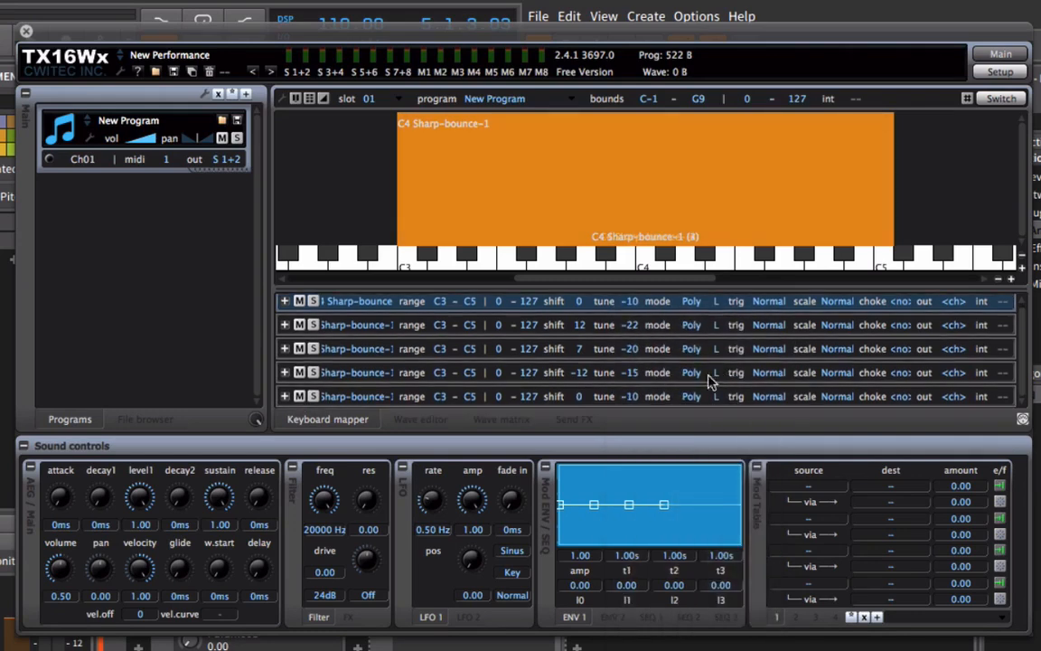
mouse_move(631, 398)
mouse_down()
mouse_move(635, 421)
mouse_move(635, 408)
mouse_up()
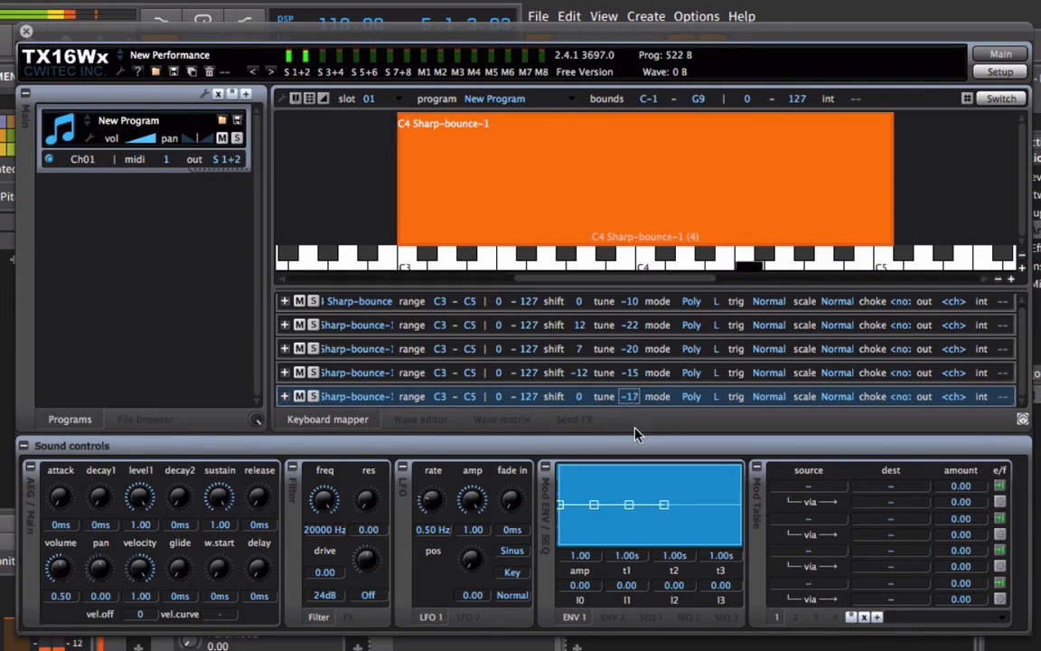
Duplicate the first group once more and set the newest copy's tune to -20.
right_click(637, 302)
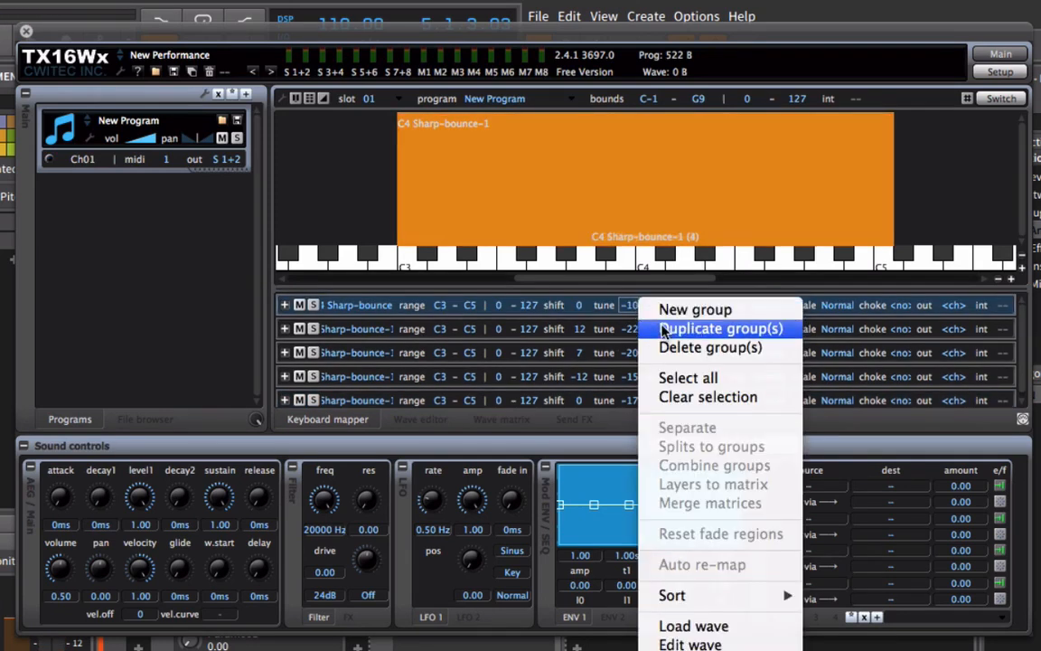
click(696, 329)
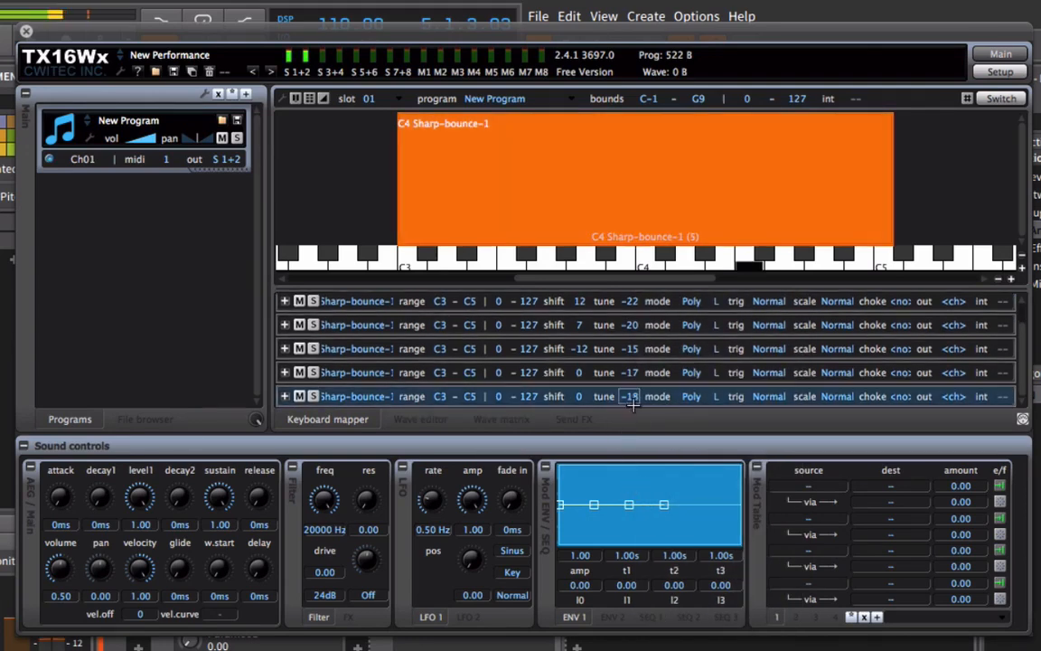
drag(632, 399, 634, 419)
drag(636, 519, 665, 422)
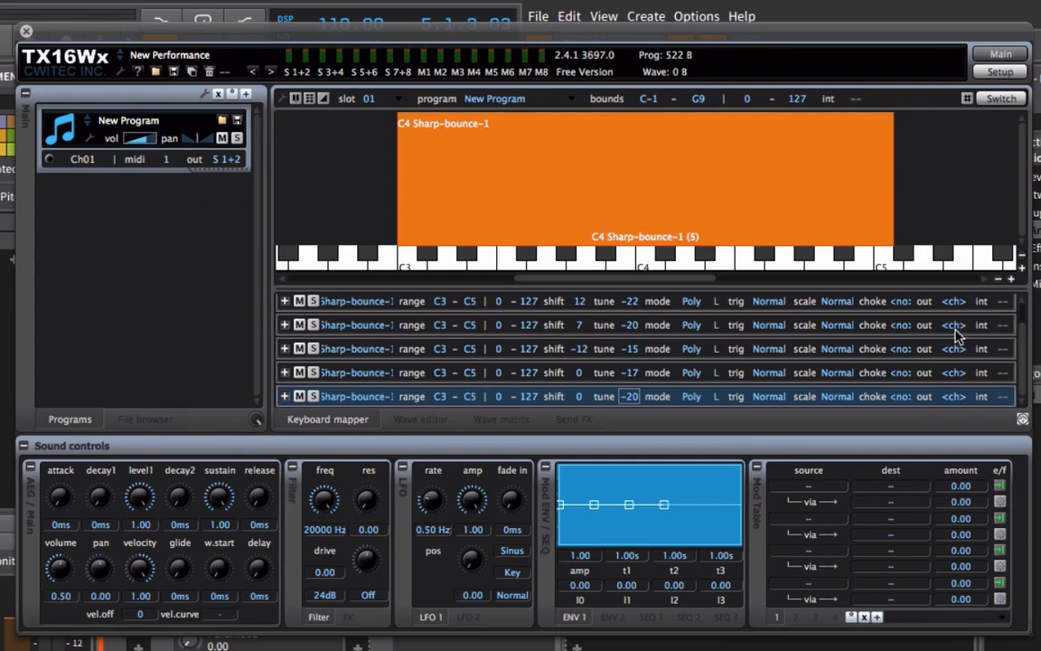
Select all six groups and set their amplitude envelope release to 3.20 s.
scroll(544, 389, up, 1)
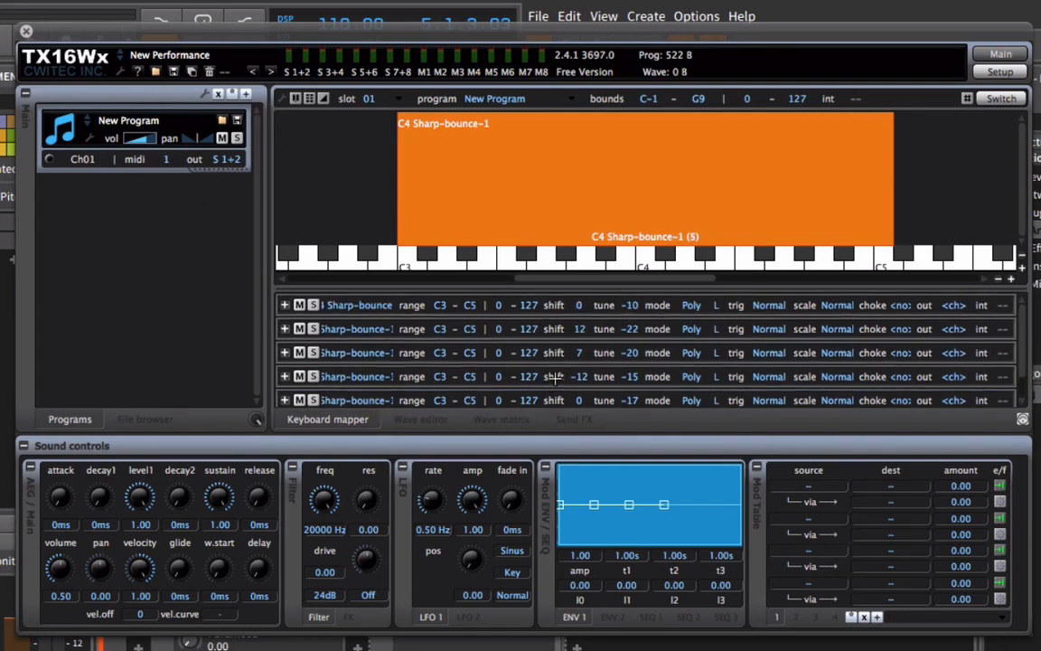
click(526, 306)
scroll(488, 323, down, 1)
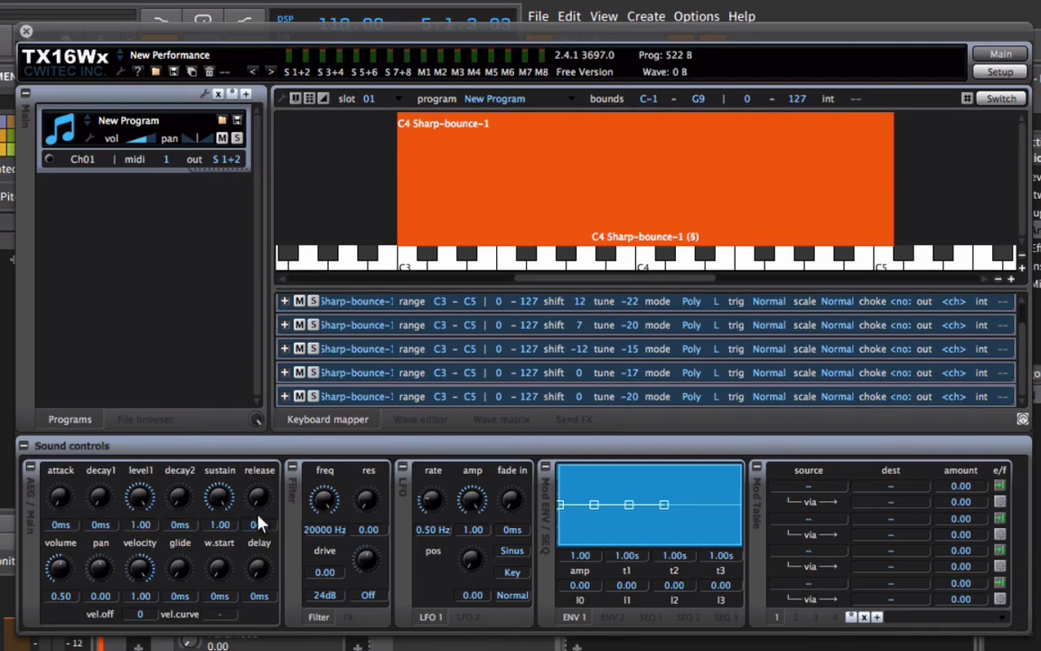
drag(259, 522, 261, 437)
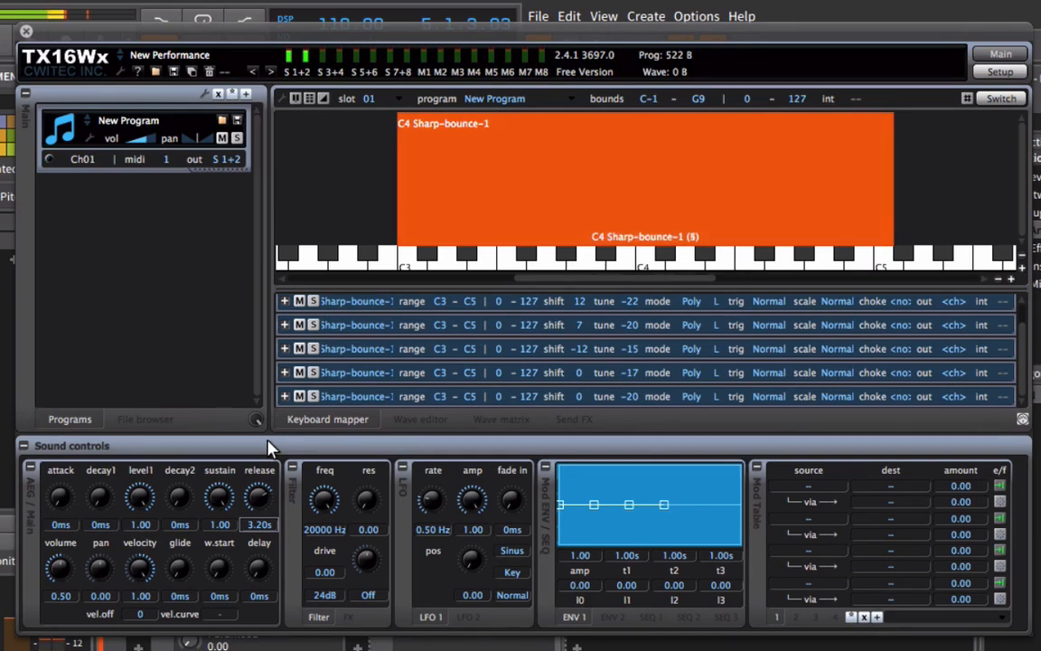
Pan the last unshifted group (tune -20) to -0.30 and the one tuned to -17 to 0.50.
click(425, 379)
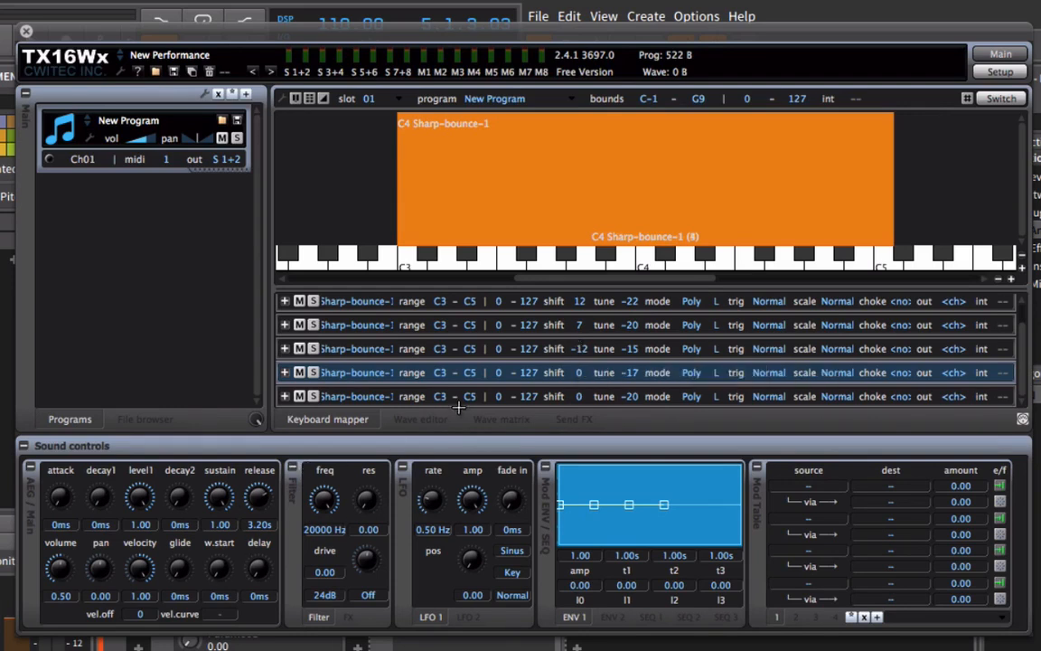
click(578, 396)
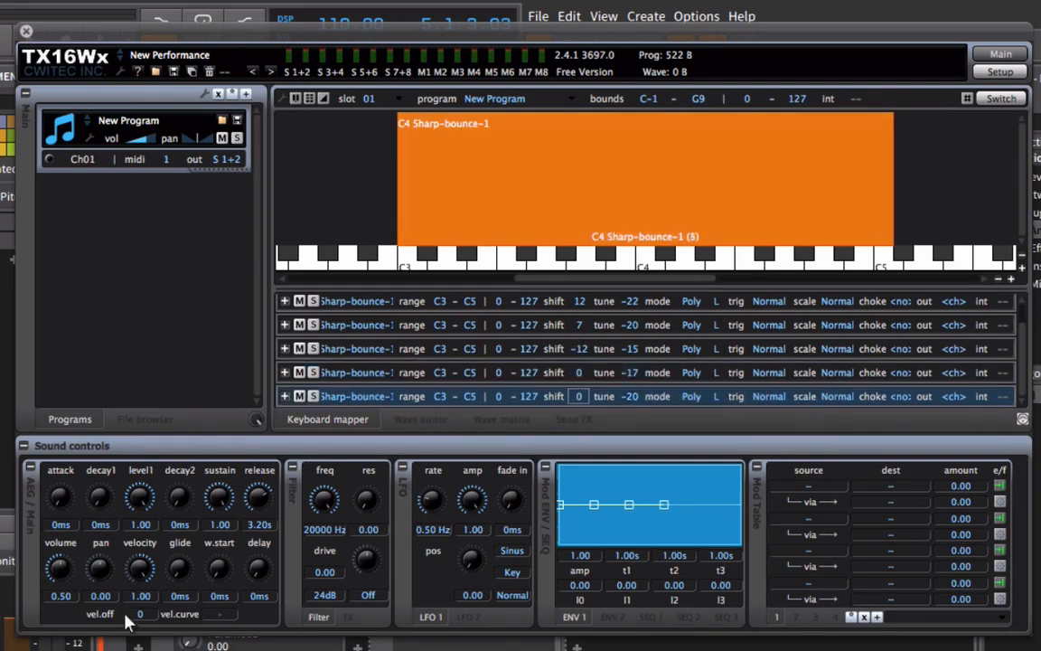
drag(98, 628, 98, 641)
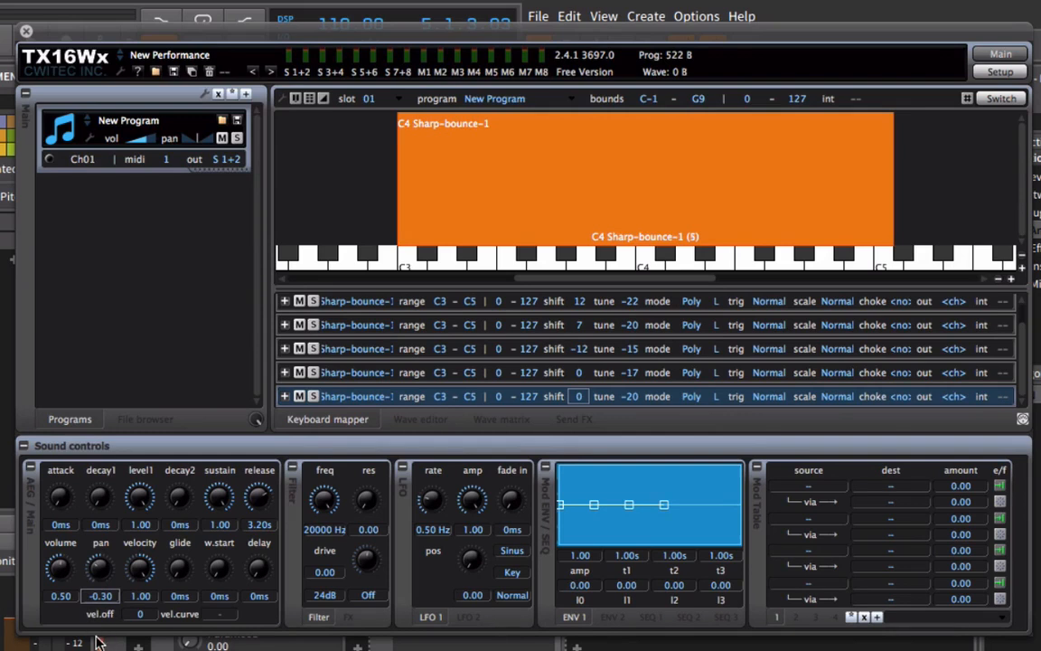
click(602, 371)
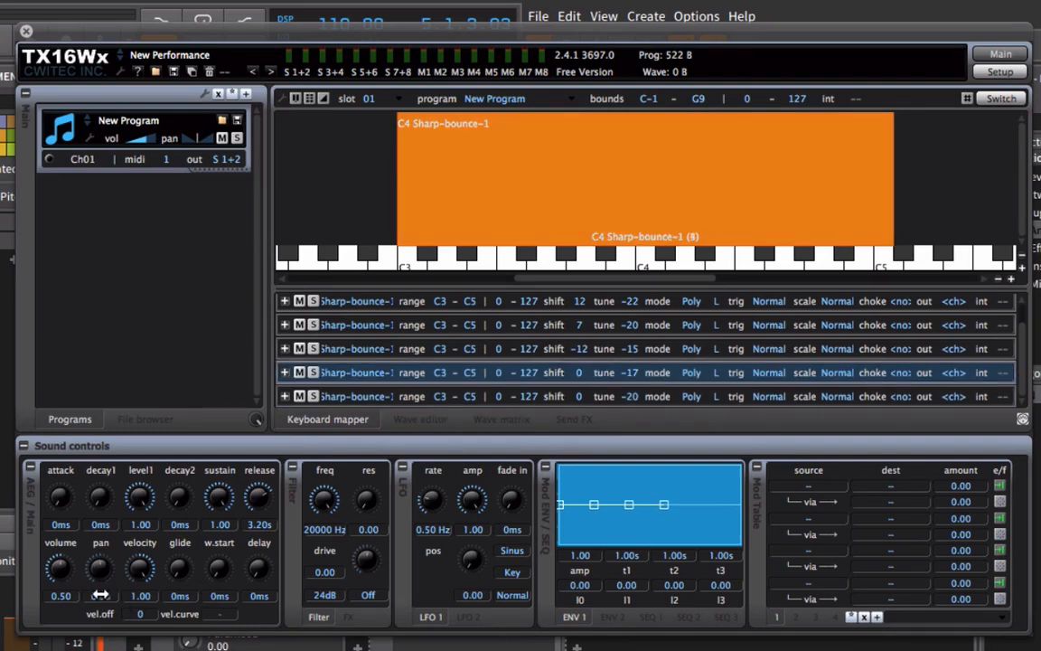
drag(100, 595, 105, 533)
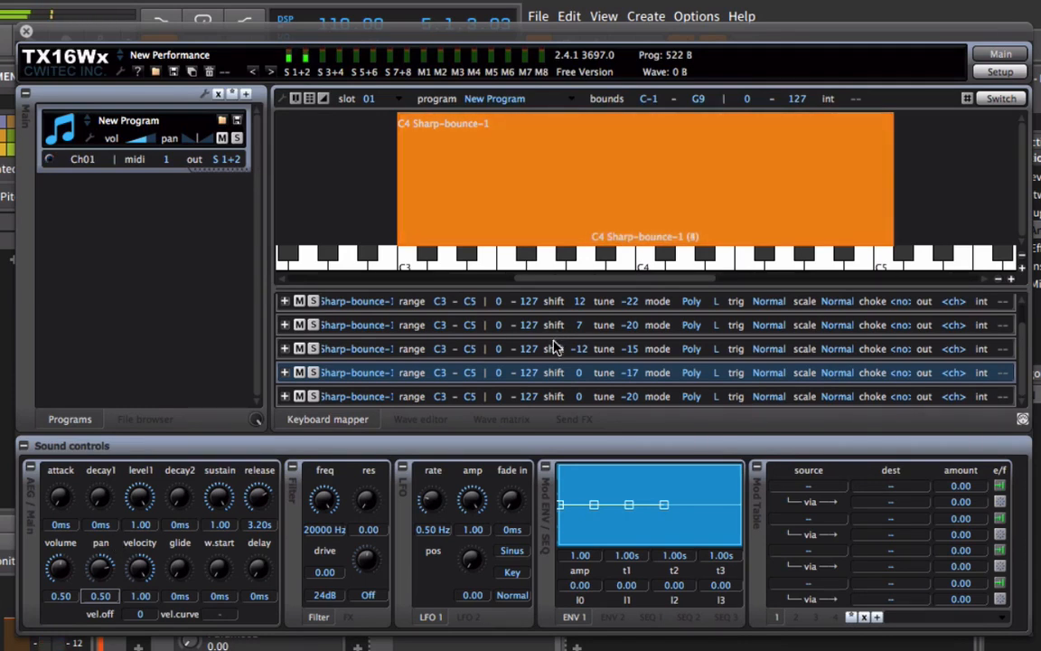
Select all groups and set their filter frequency to 5000 Hz and resonance to 0.40.
scroll(545, 379, up, 1)
click(542, 308)
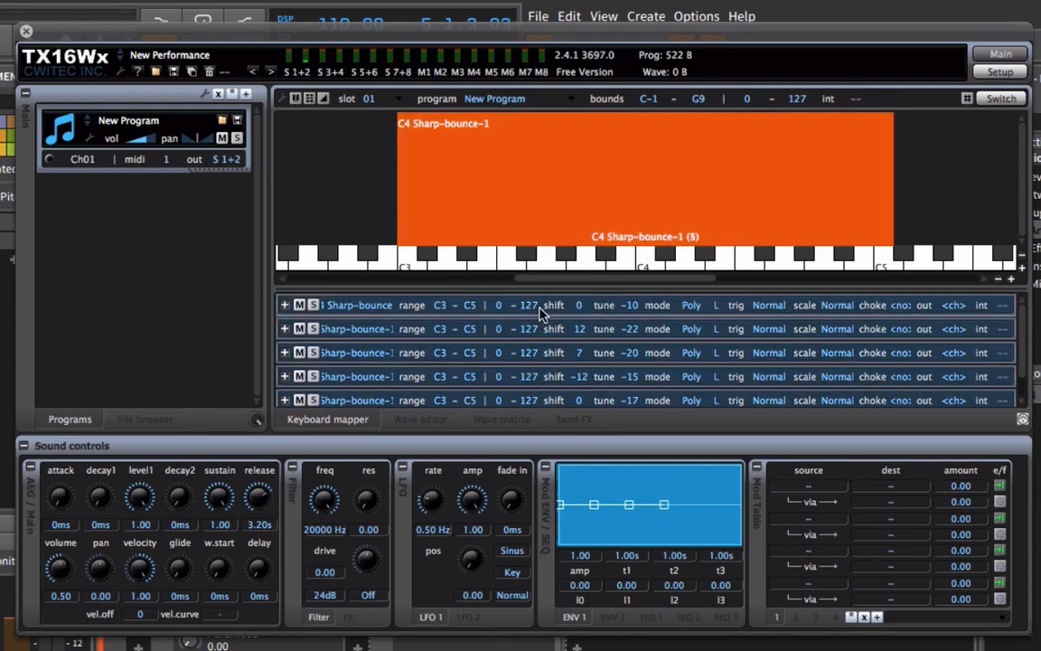
drag(321, 495, 328, 590)
drag(376, 534, 377, 484)
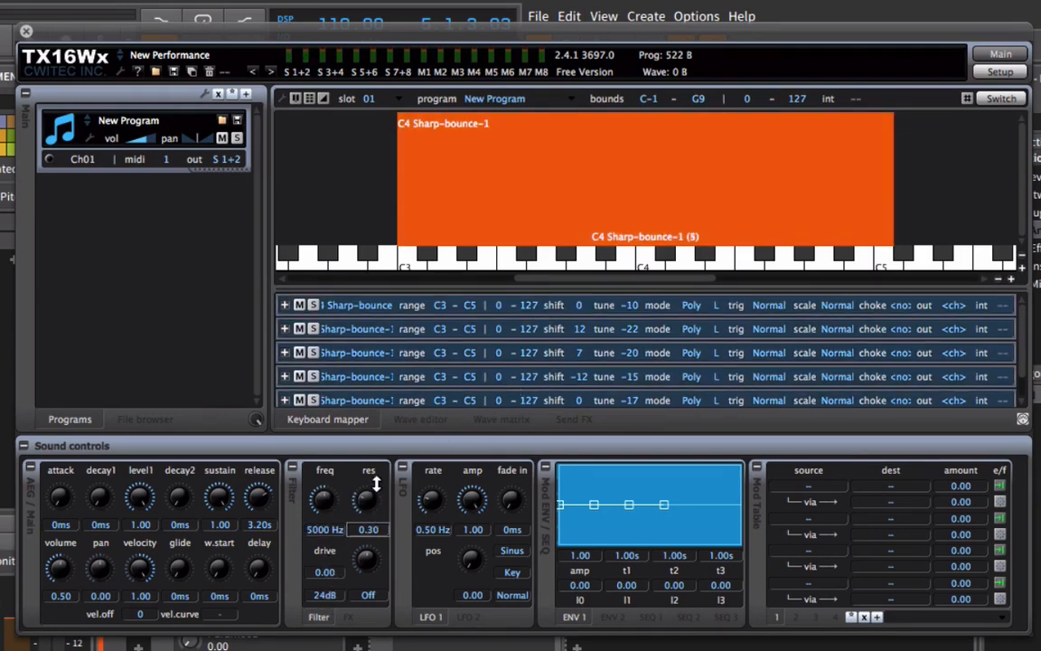
Make the filter of all groups a 12dB LowPass with drive at 0.30.
click(324, 594)
click(342, 627)
click(367, 595)
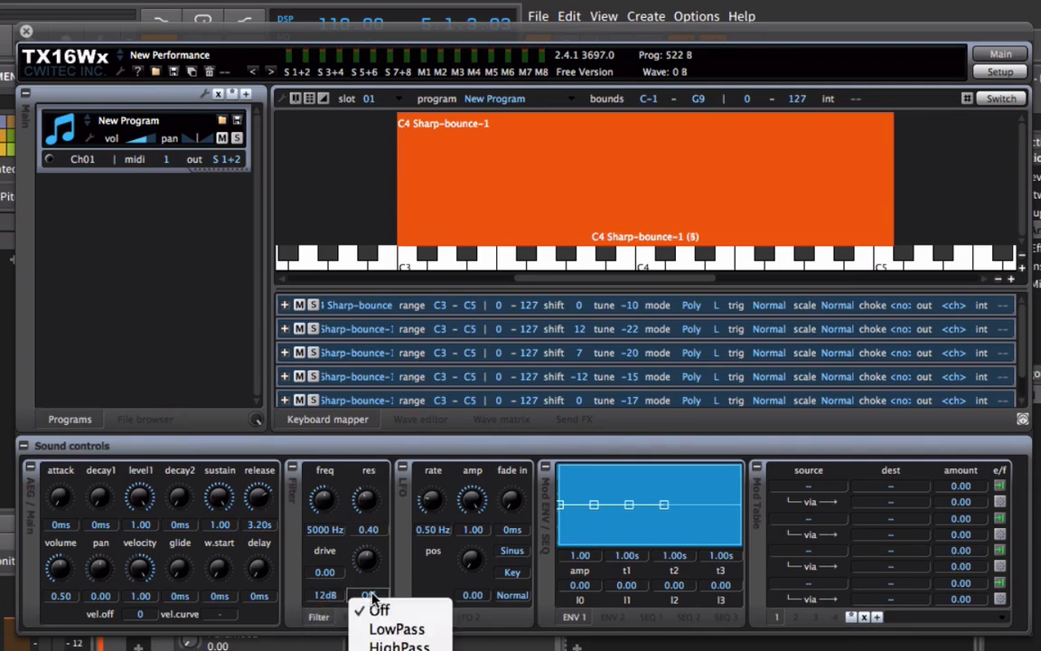
click(388, 628)
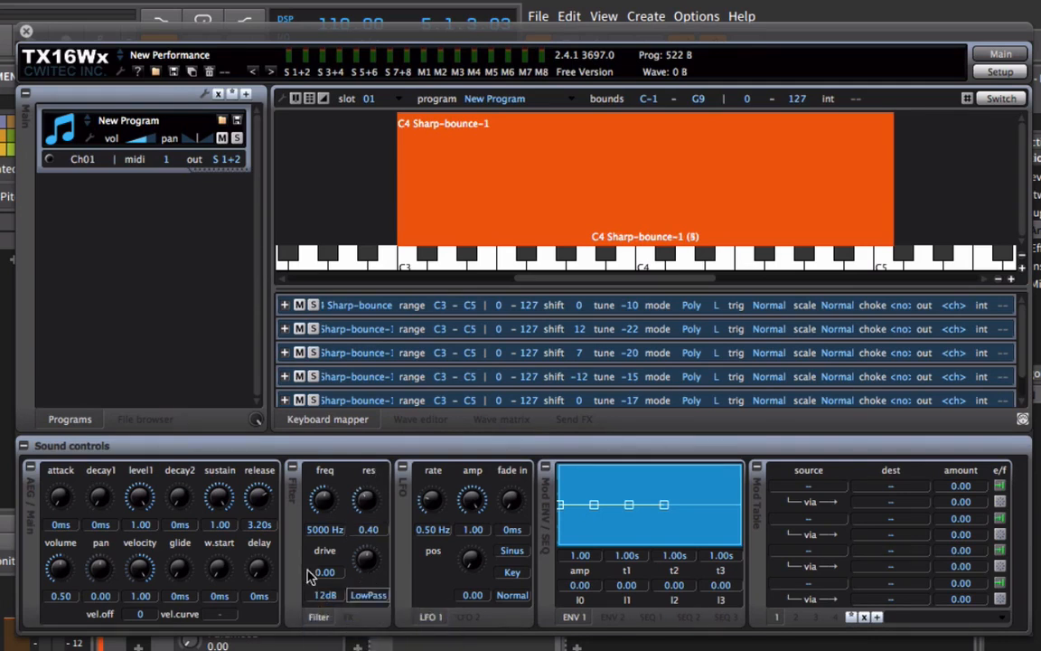
drag(309, 576, 342, 548)
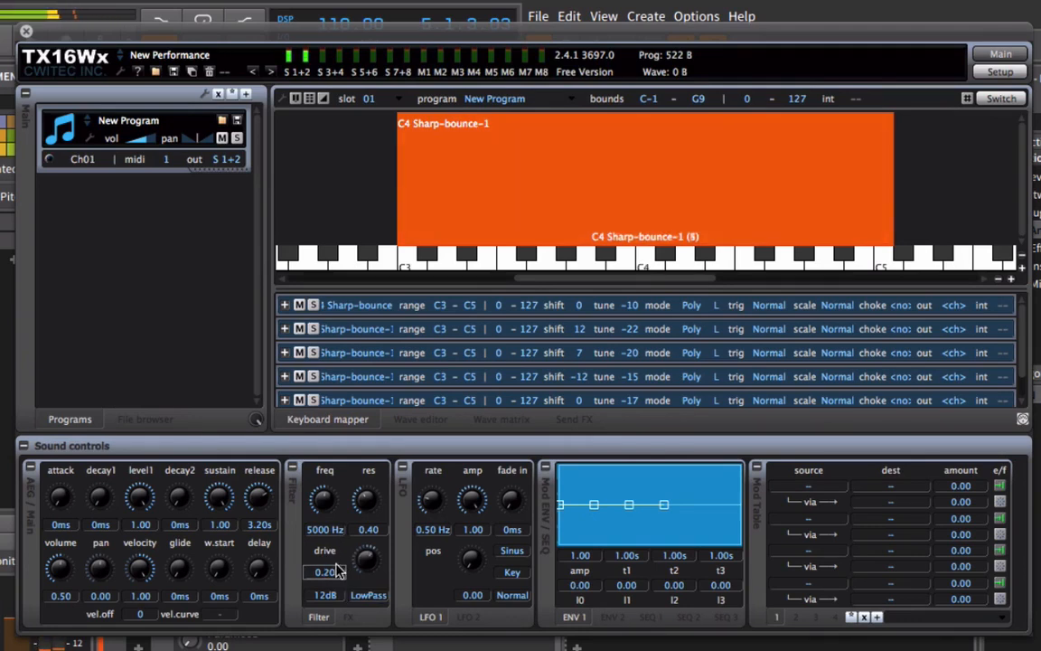
drag(337, 567, 337, 553)
mouse_move(141, 137)
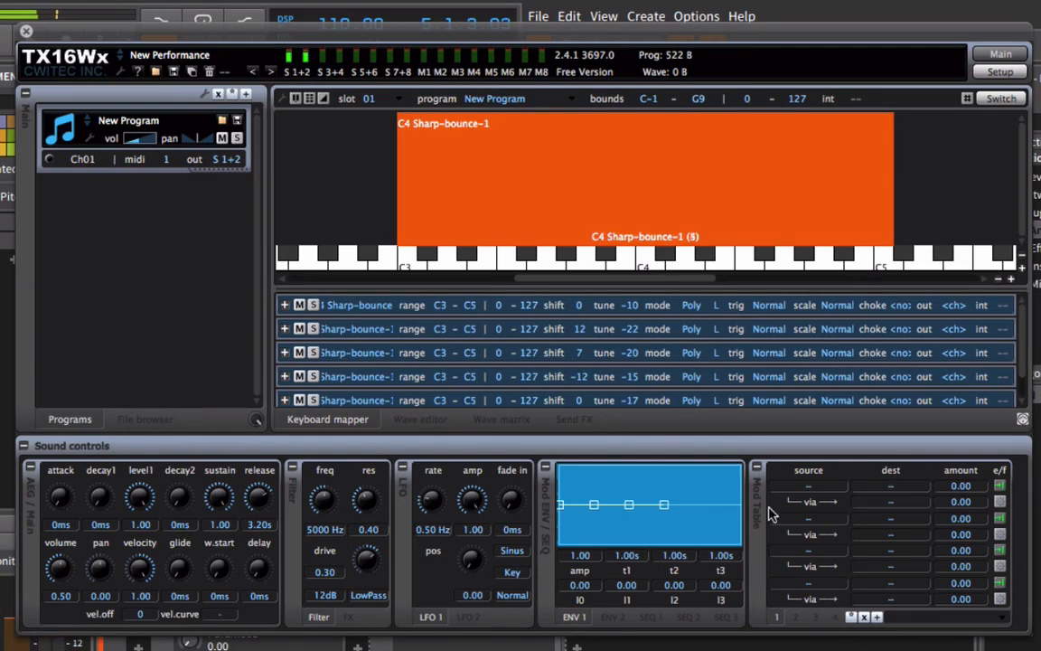
Route ENV1 to Filter Freq in the first modulation slot for all groups.
click(846, 486)
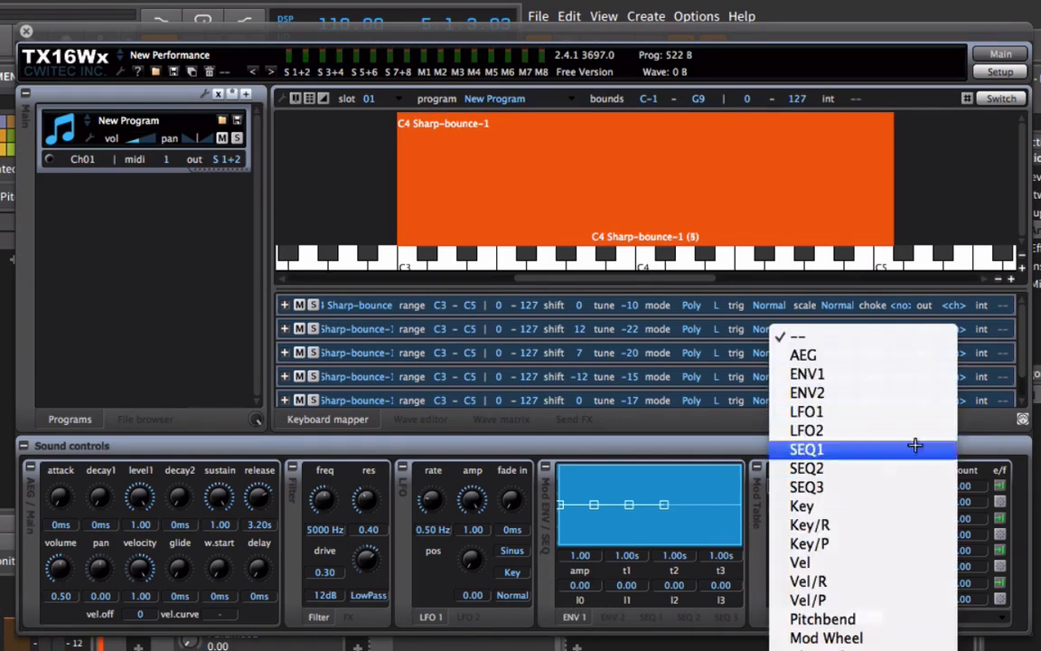
click(864, 373)
click(903, 487)
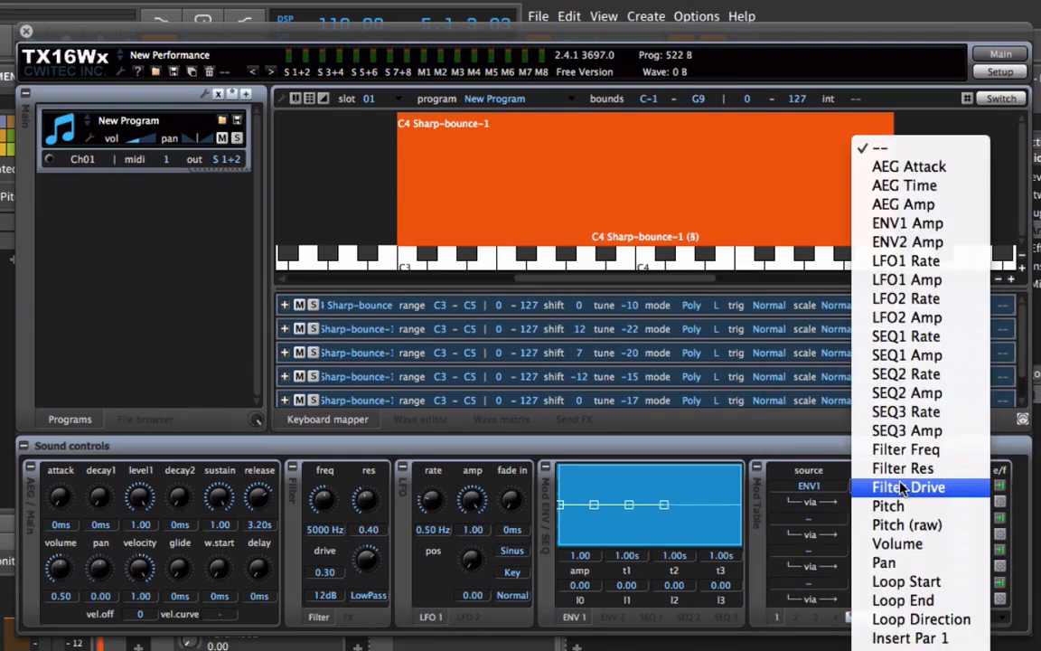
click(949, 450)
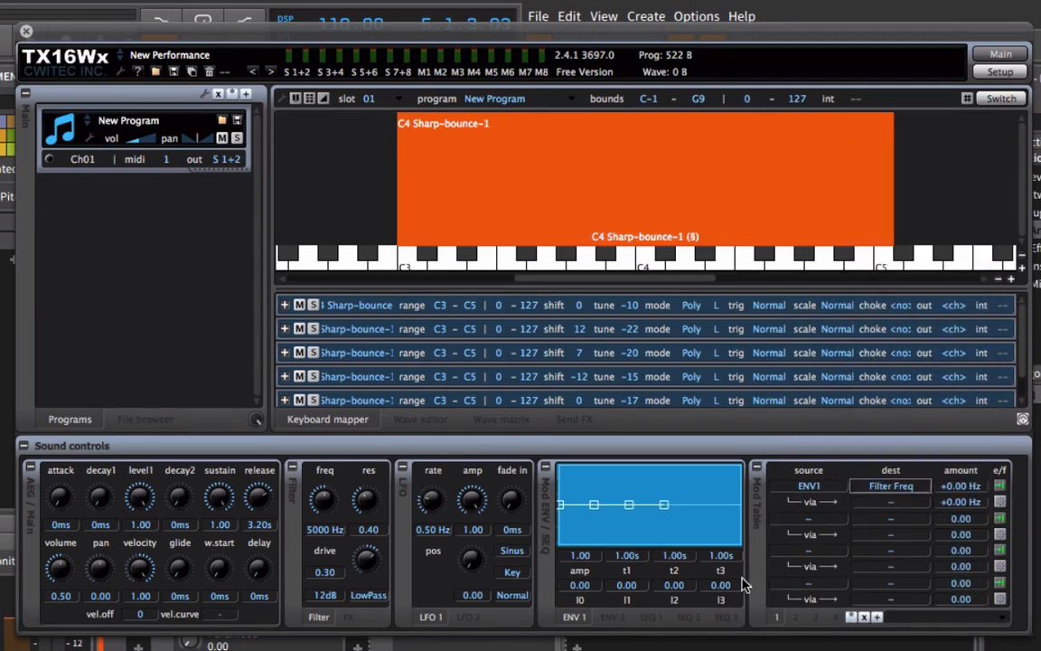
Set the ENV1 to Filter Freq amount to +12800 Hz and shape ENV 1 from -1.00 up to 0.58, then down to -1.00.
drag(951, 485, 867, 486)
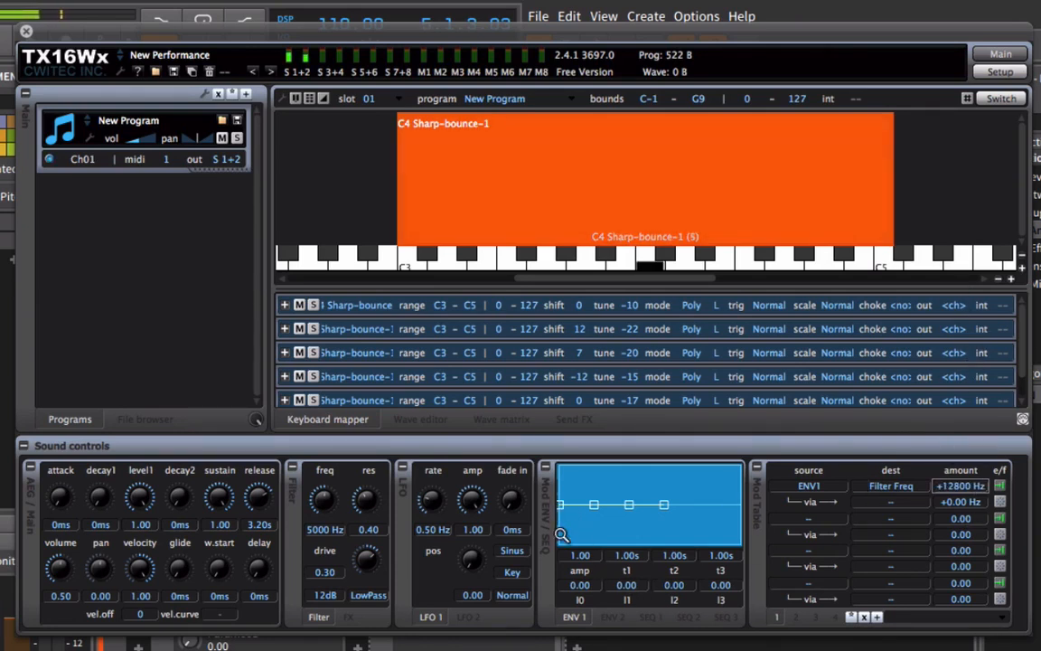
drag(561, 504, 562, 545)
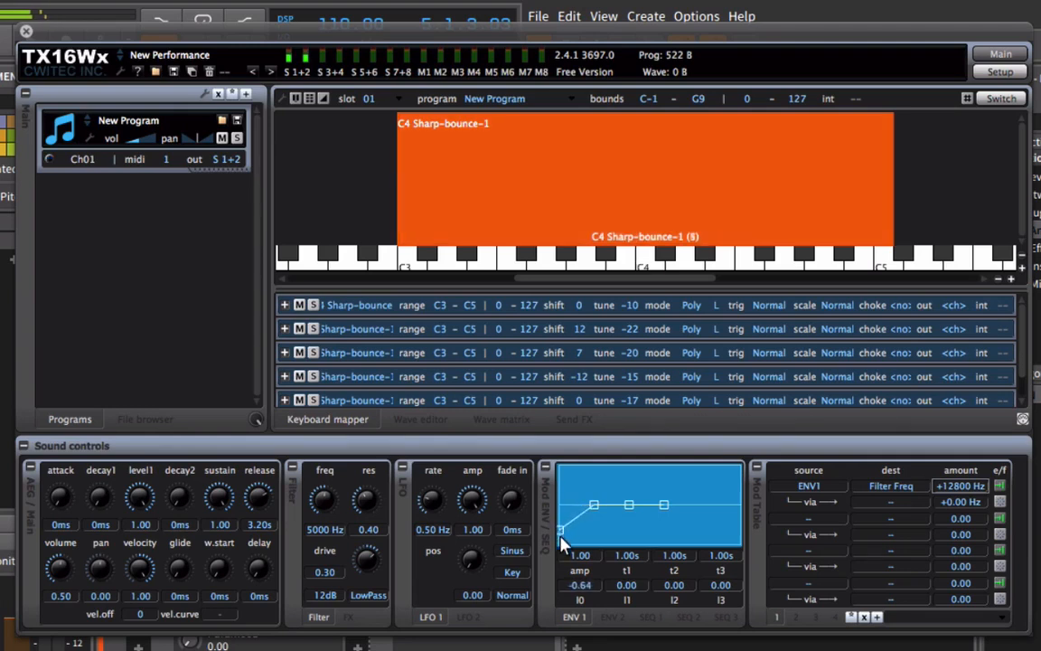
drag(594, 503, 677, 568)
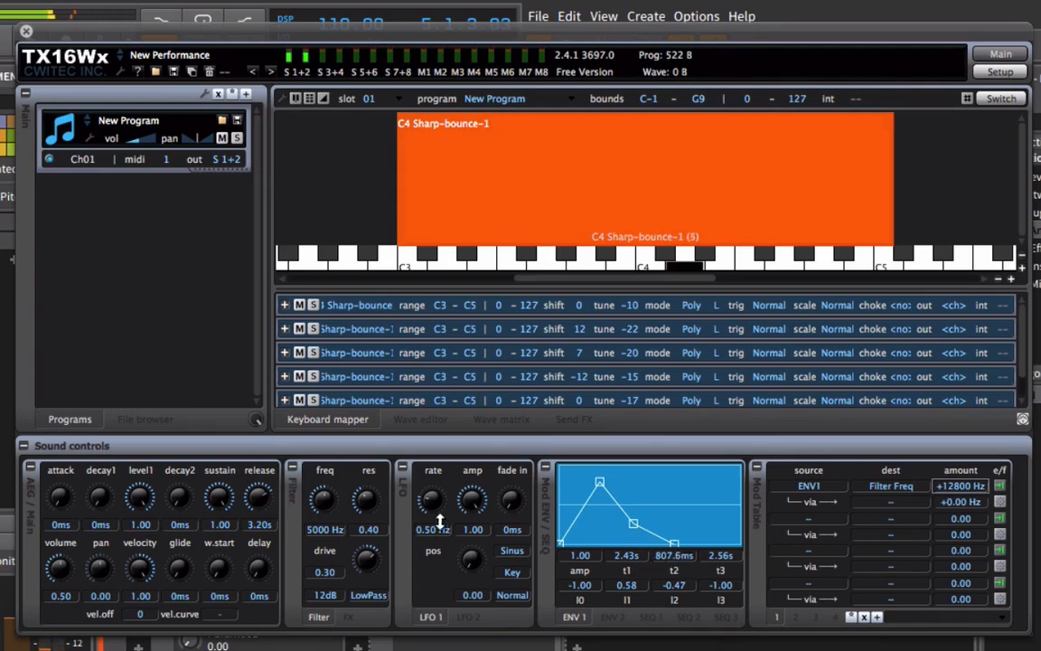
Refine the filter sweep with frequency 800 Hz, resonance 0.60, ENV1 amount +20000 Hz and ENV 1 level l2 at -0.61.
drag(331, 530, 330, 555)
drag(969, 485, 867, 378)
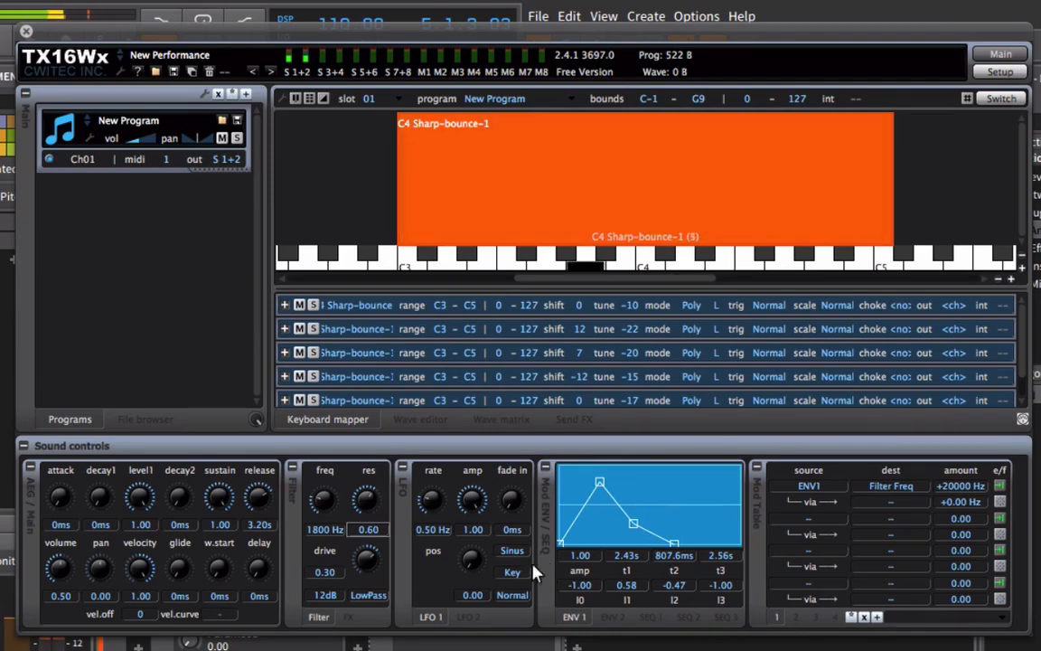
drag(316, 529, 318, 534)
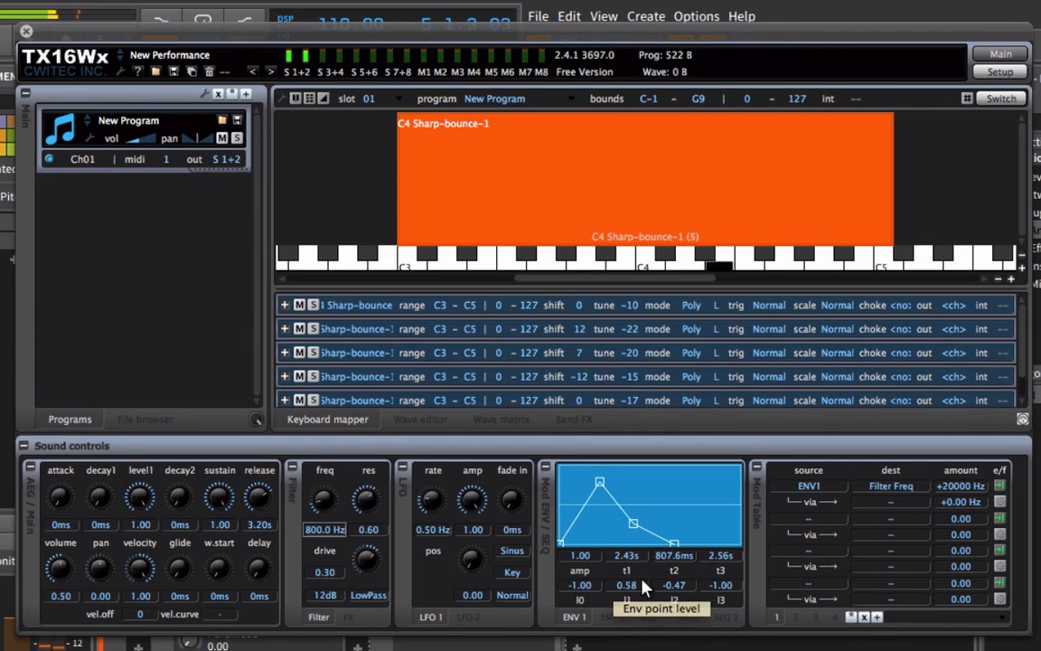
drag(632, 525, 631, 530)
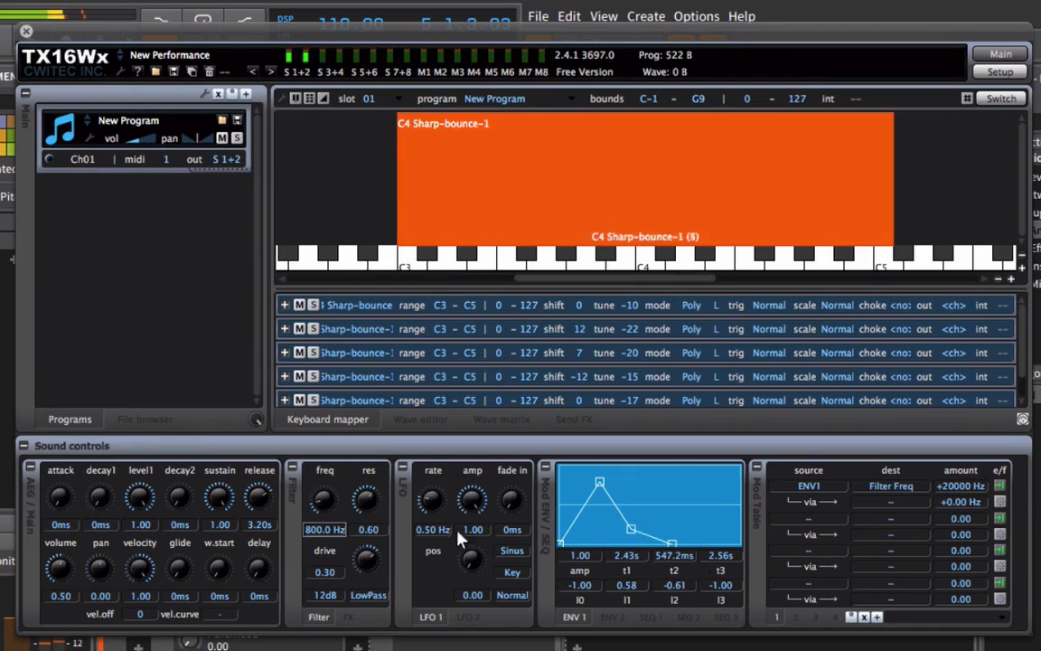
Route LFO1 to Filter Res in the second modulation slot with an amount of +1.00.
click(823, 537)
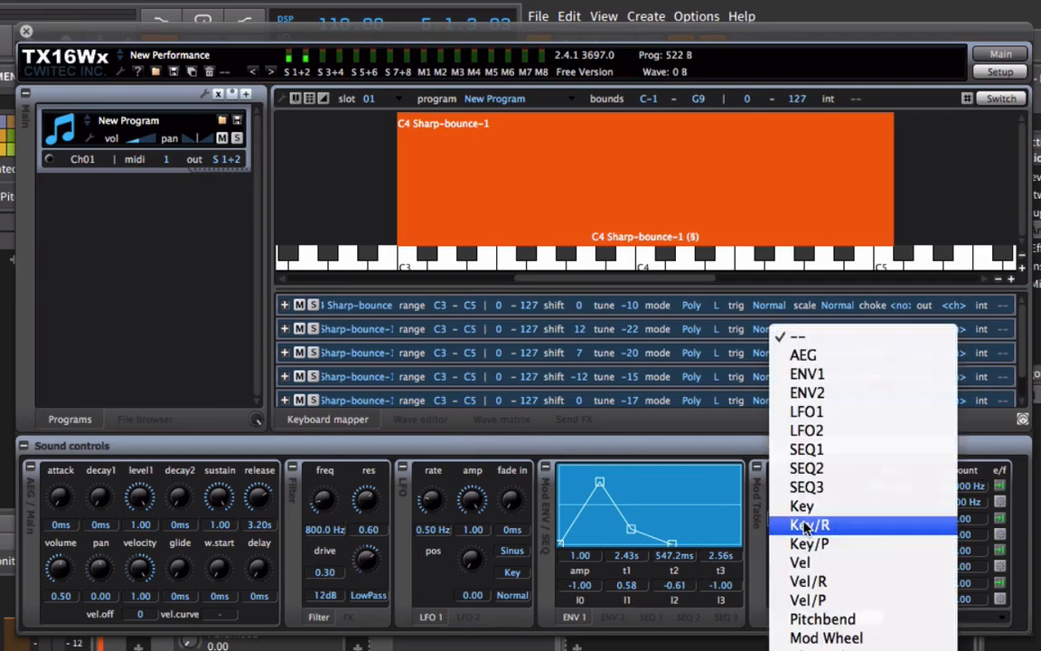
click(858, 413)
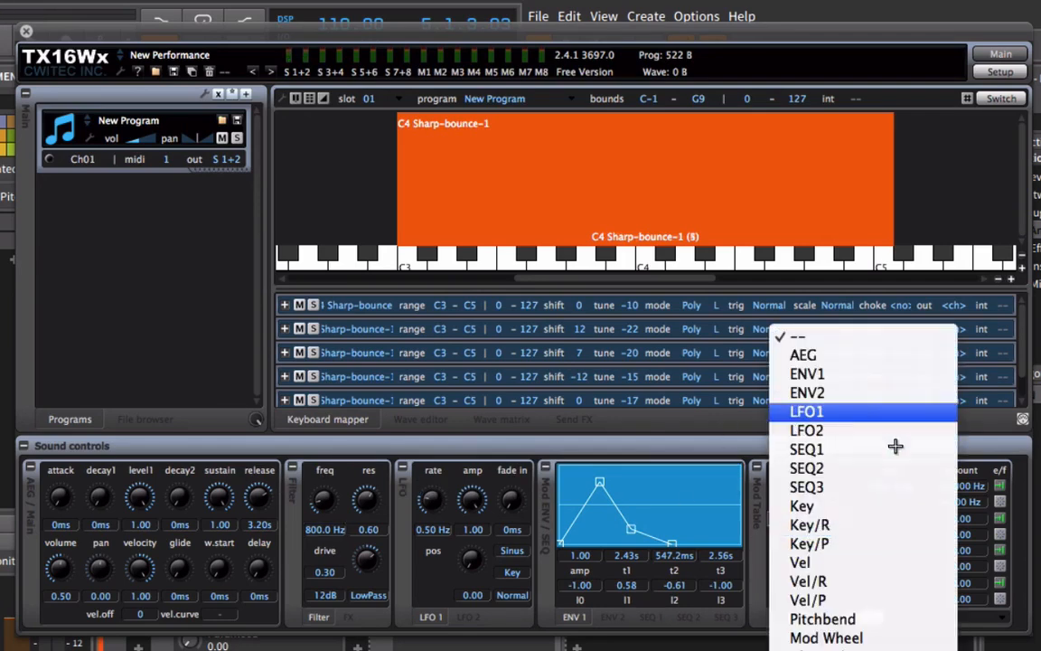
click(904, 520)
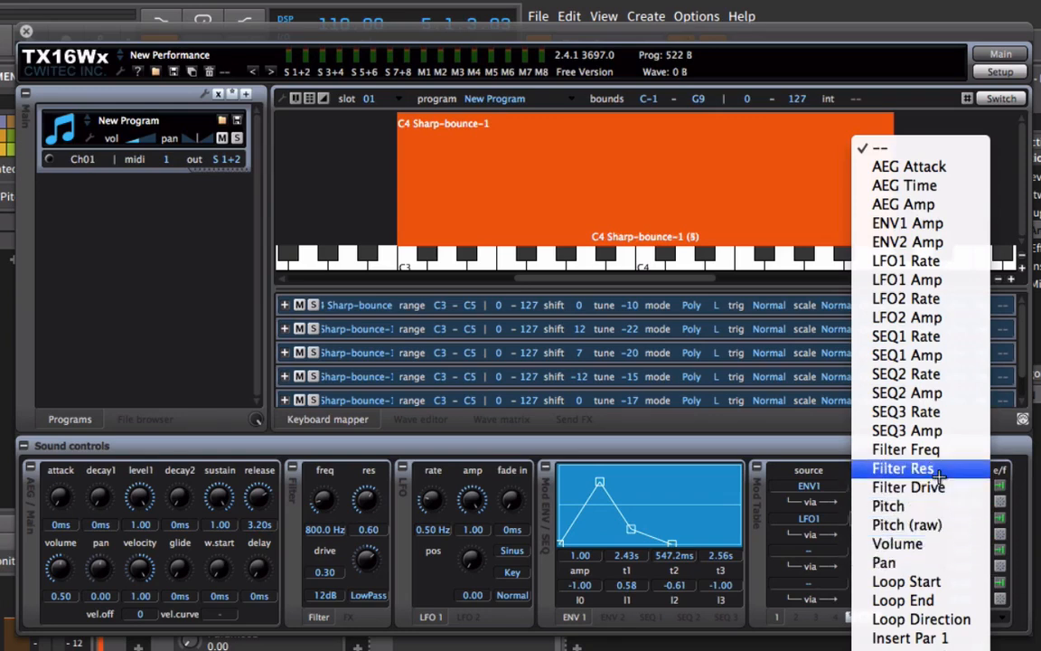
click(903, 468)
drag(963, 521, 963, 476)
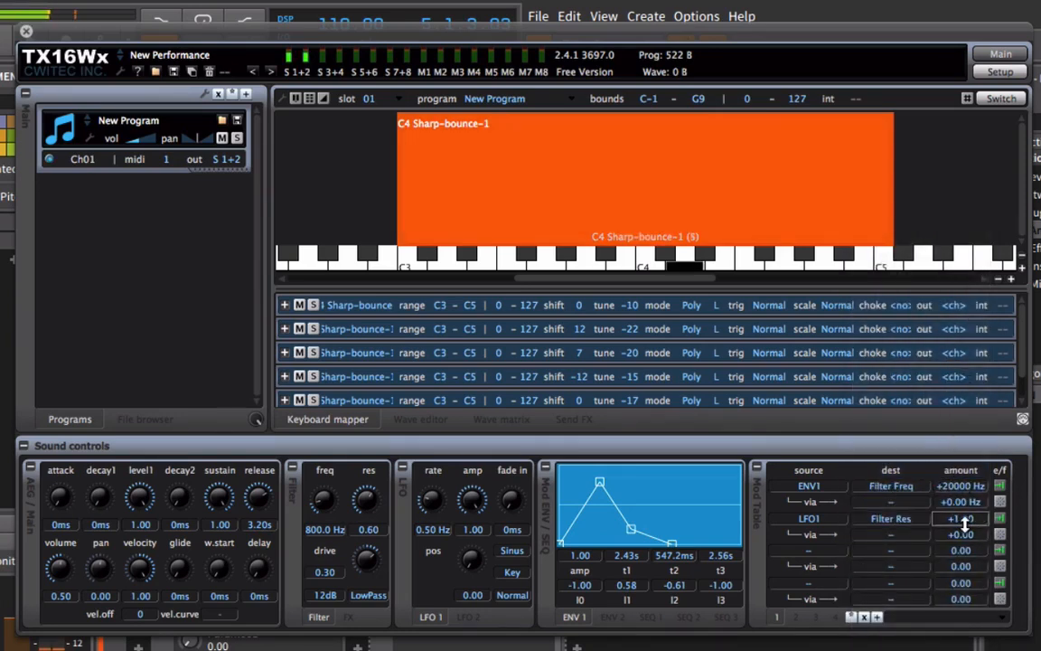
Adjust the resonance modulation by setting LFO 1's rate to 2.62 Hz and the filter resonance to 0.60.
drag(429, 504, 432, 498)
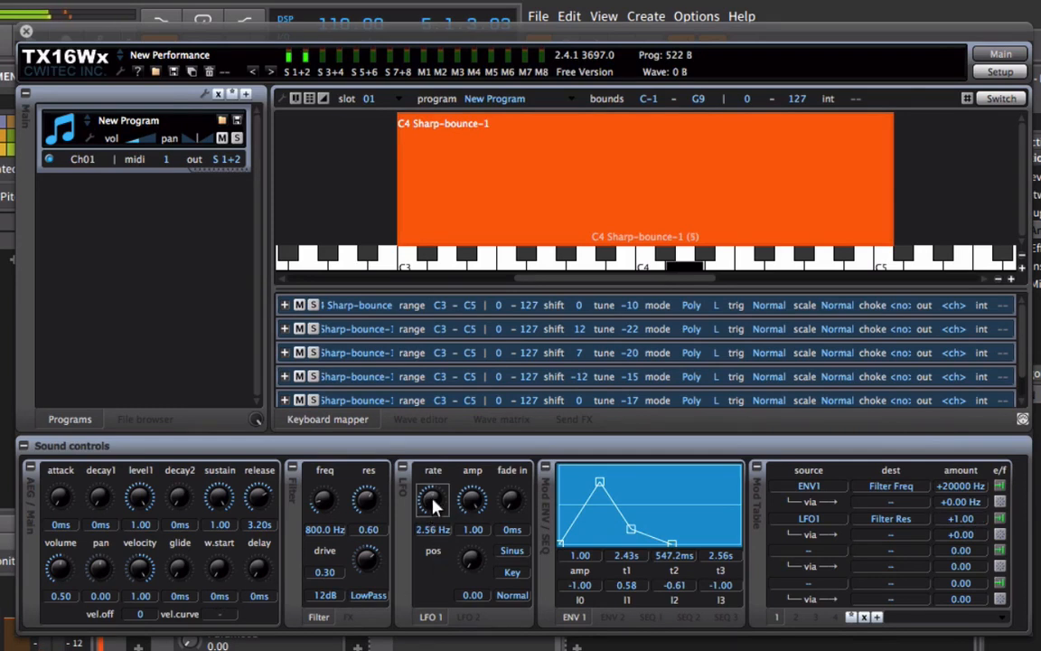
drag(485, 434, 462, 423)
drag(370, 533, 374, 567)
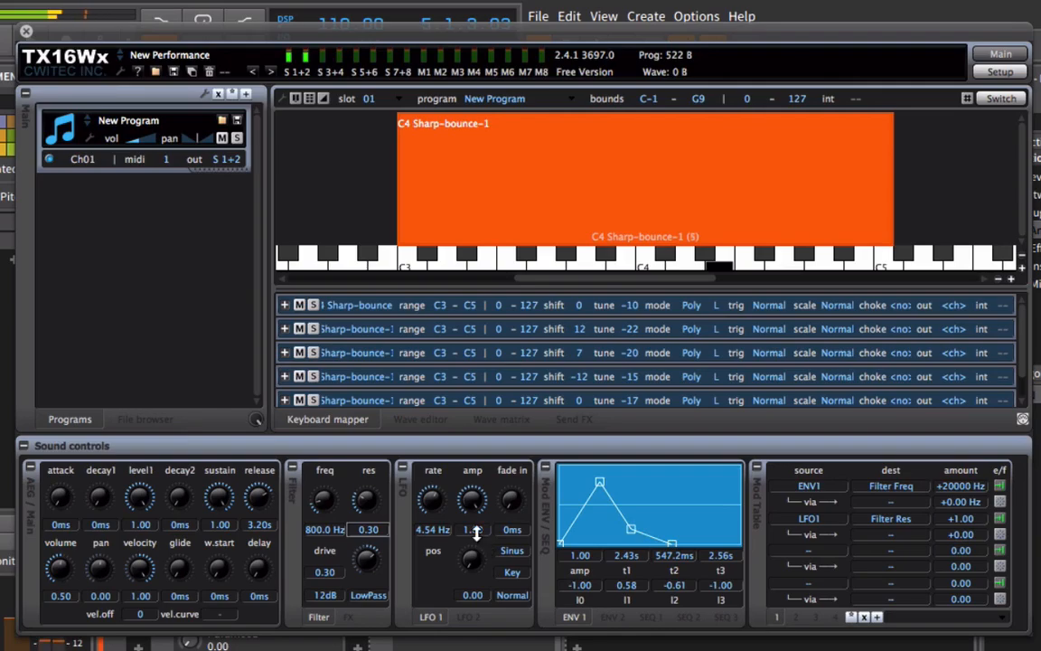
drag(374, 529, 372, 478)
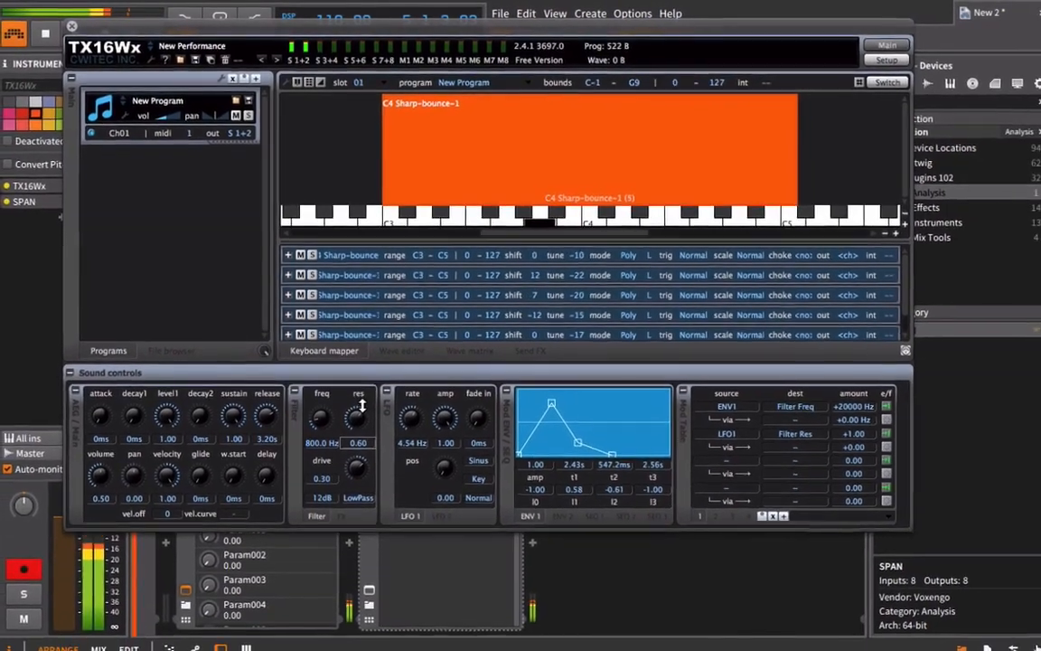
drag(411, 418, 408, 391)
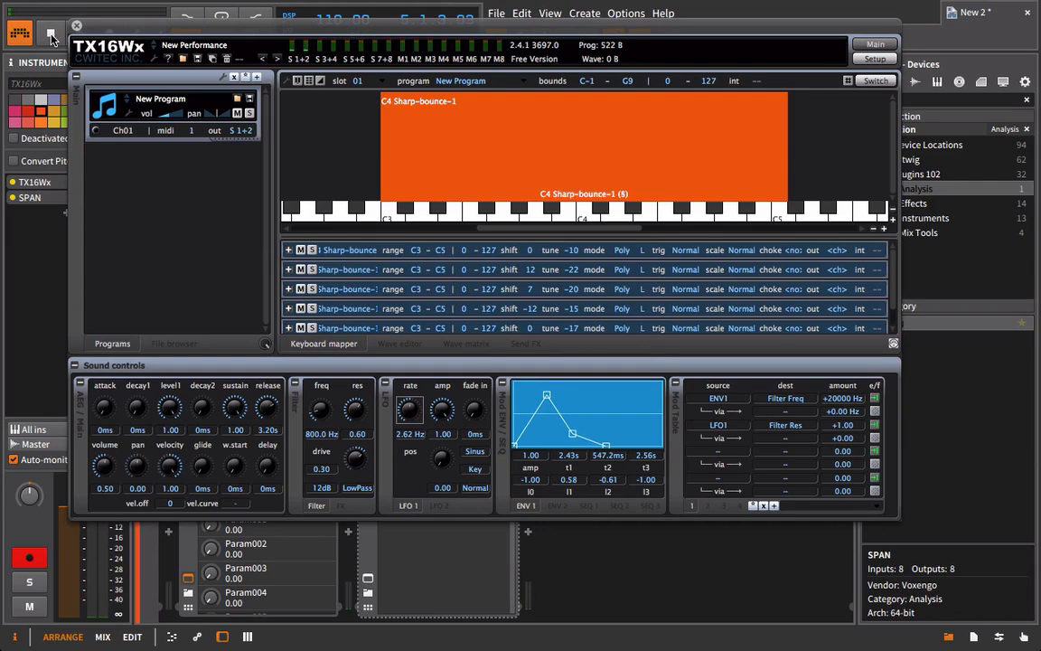
Close the sampler window and play the Audio 3 track soloed to hear the source sound, then unsolo it and stop playback.
drag(130, 26, 591, 70)
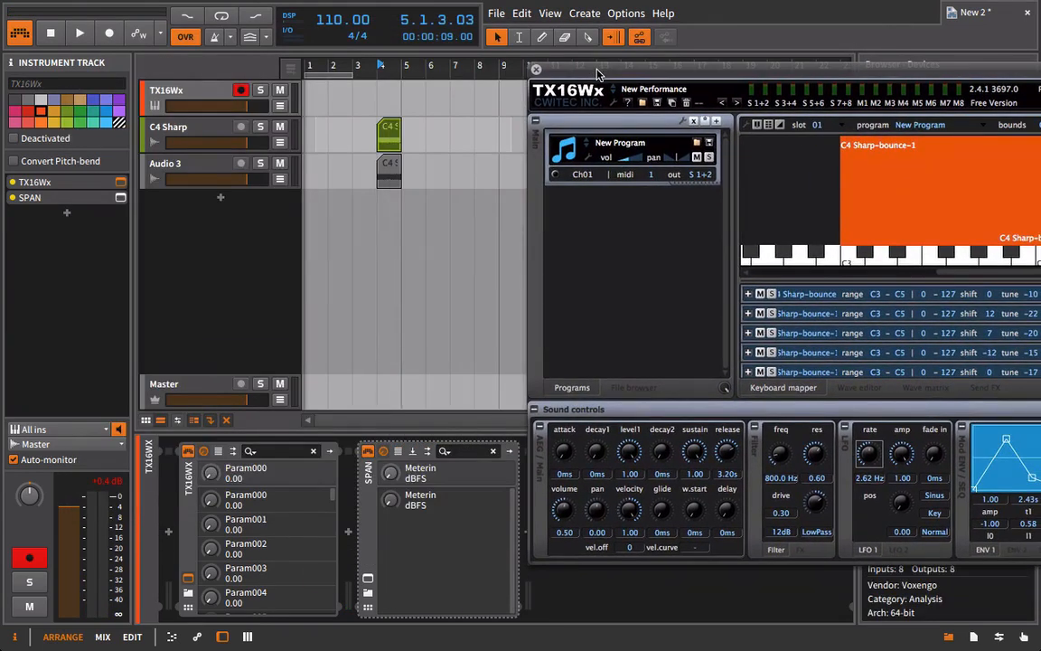
click(536, 68)
click(262, 164)
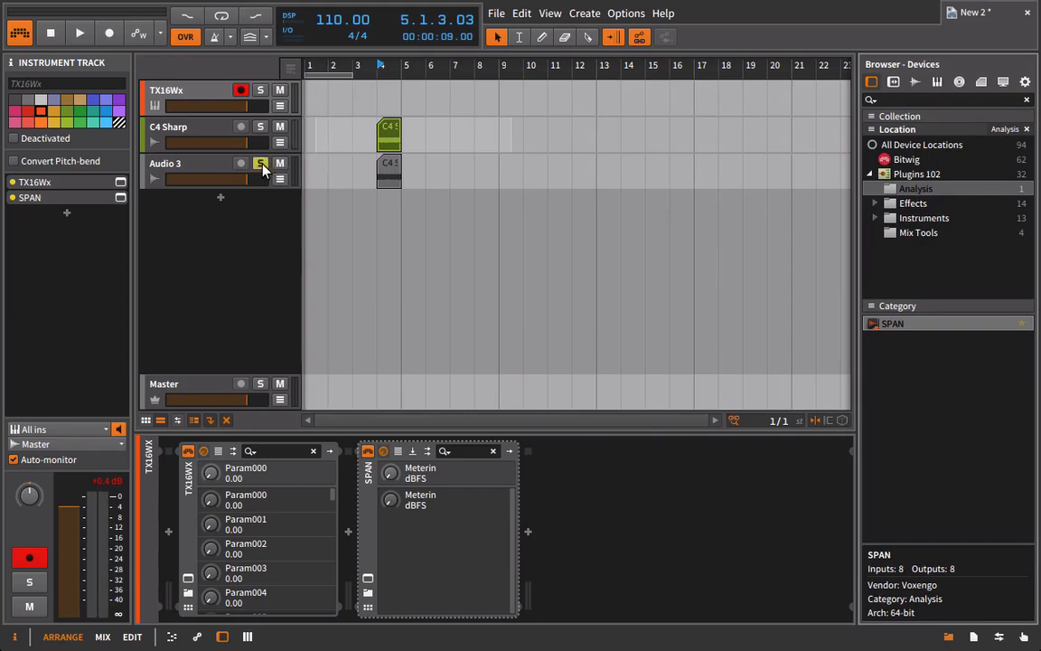
key(space)
click(262, 164)
key(space)
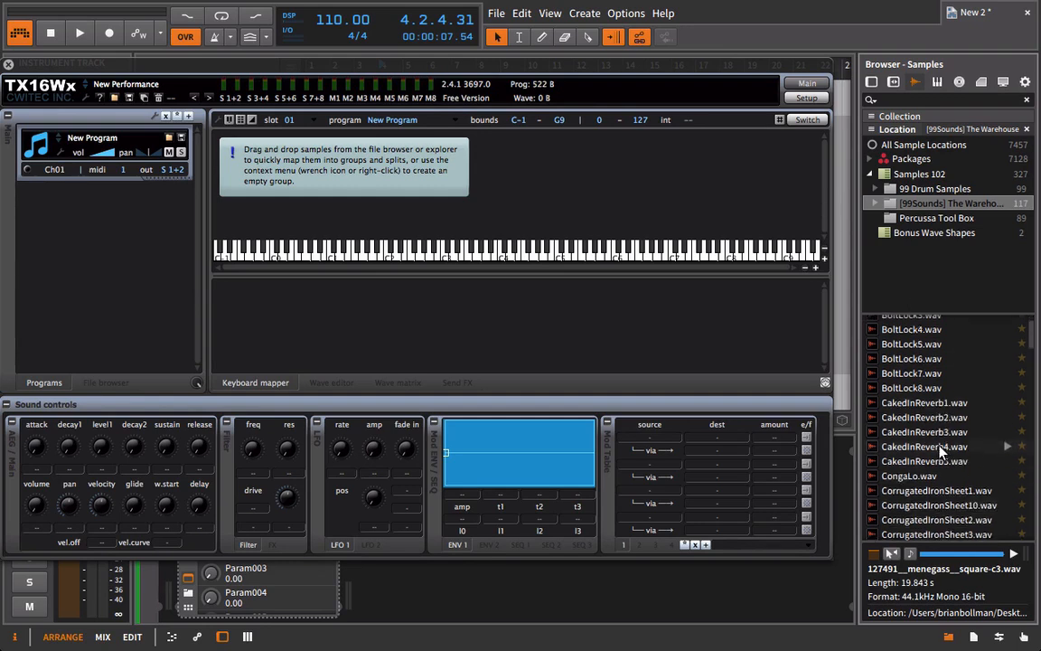
Preview CorrugatedIronSheet5.wav from the [99Sounds] Warehouse samples and map it to C4 in the empty sampler program.
scroll(942, 456, down, 3)
scroll(937, 468, down, 2)
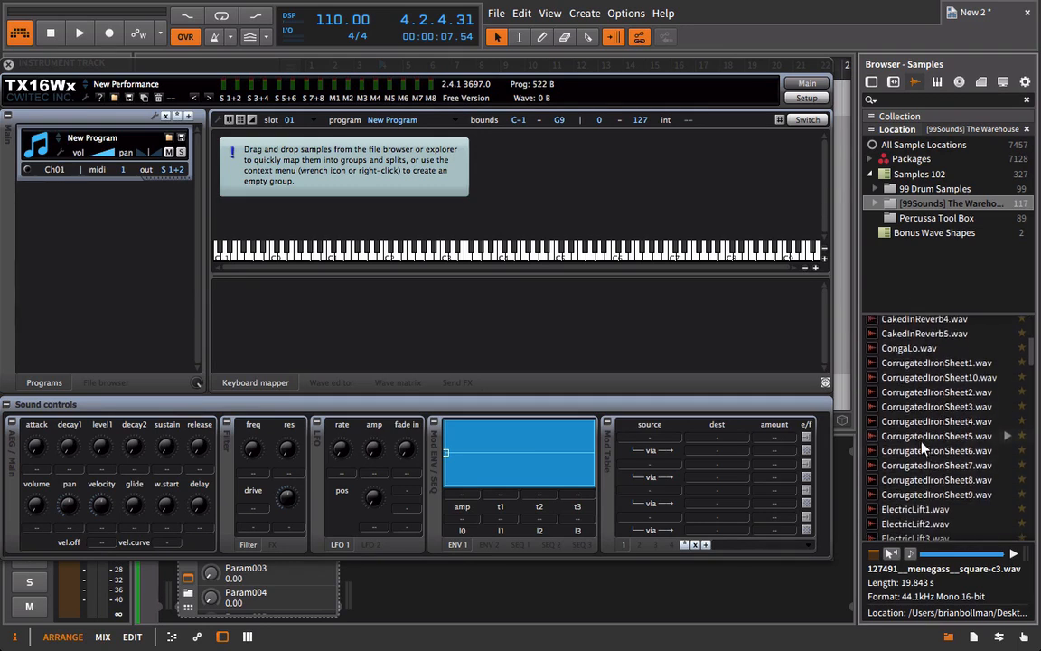
click(894, 437)
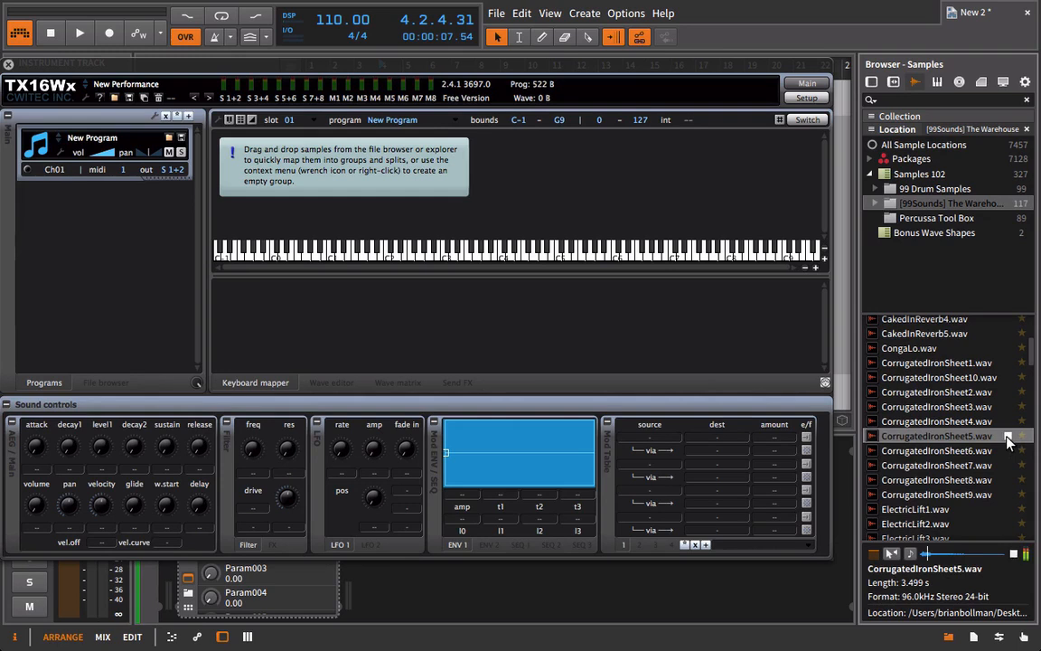
drag(1010, 441, 501, 222)
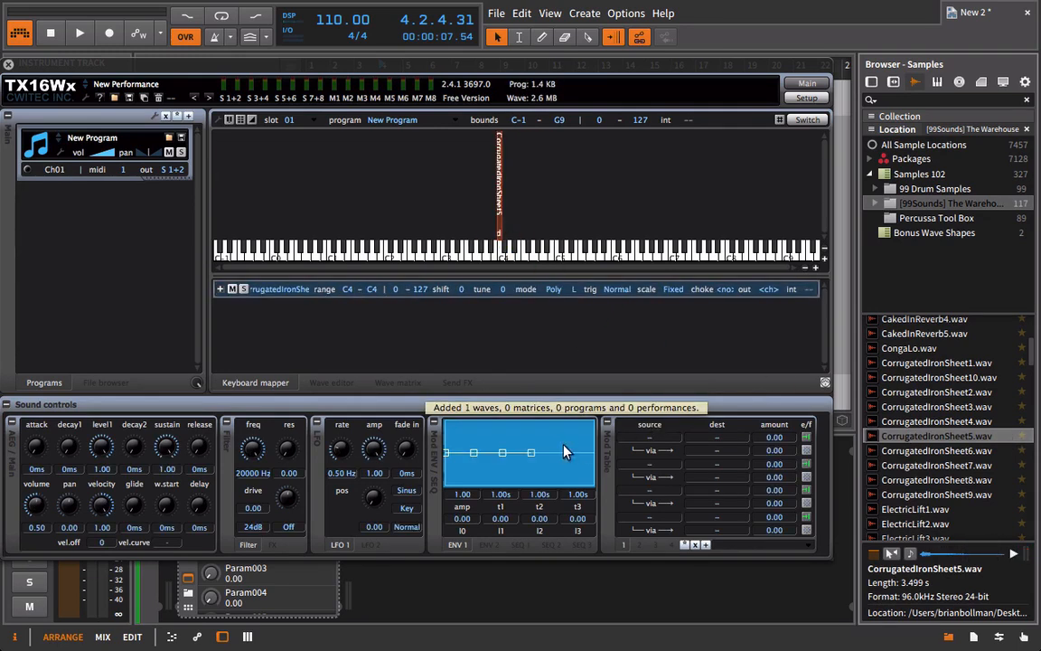
Audition GlassScrape8.wav and GlassSmash2.wav, and map GlassSmash2.wav to F4.
scroll(890, 456, down, 8)
click(890, 457)
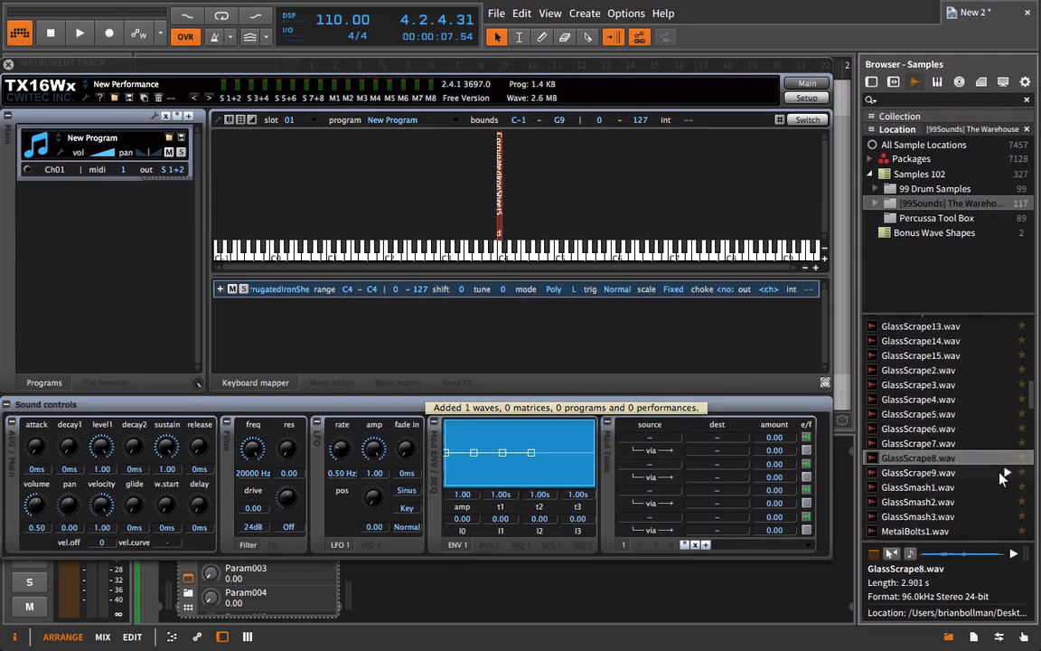
click(980, 502)
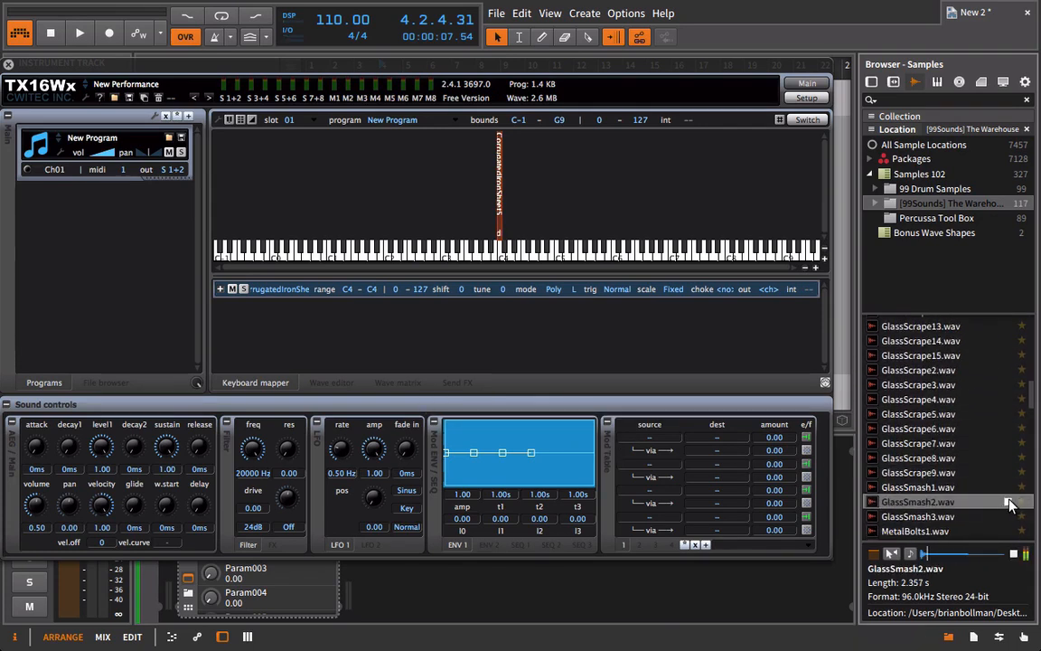
drag(1009, 505, 532, 214)
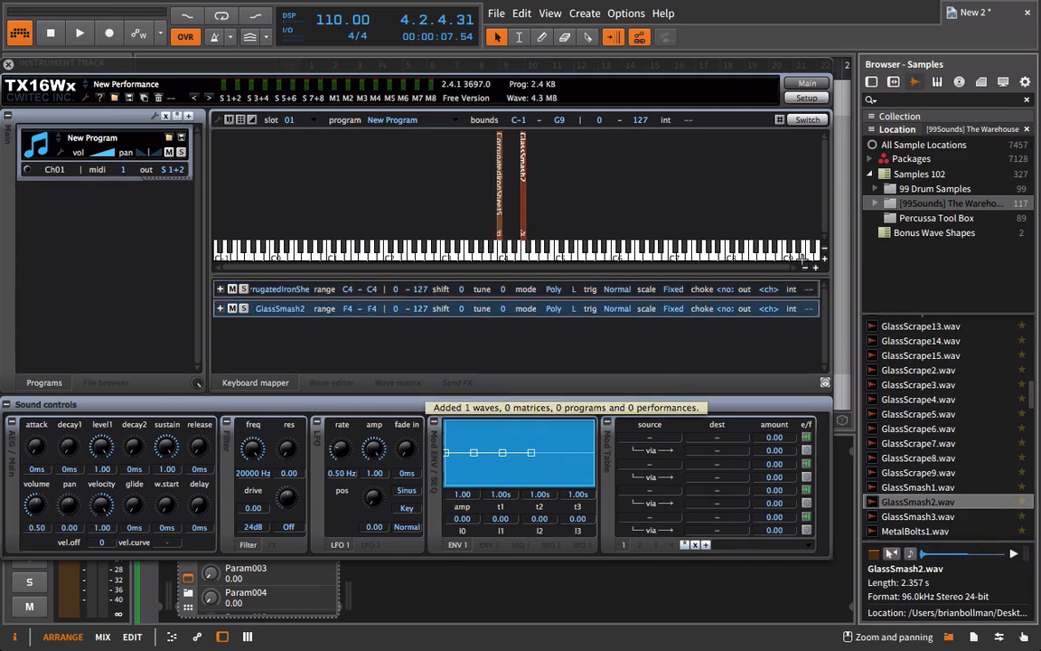
Stack both samples on C4 with overlapping velocity ranges, CorrugatedIronSheet5 at 61-127 and GlassSmash2 at 2-77.
click(817, 269)
click(817, 268)
click(817, 268)
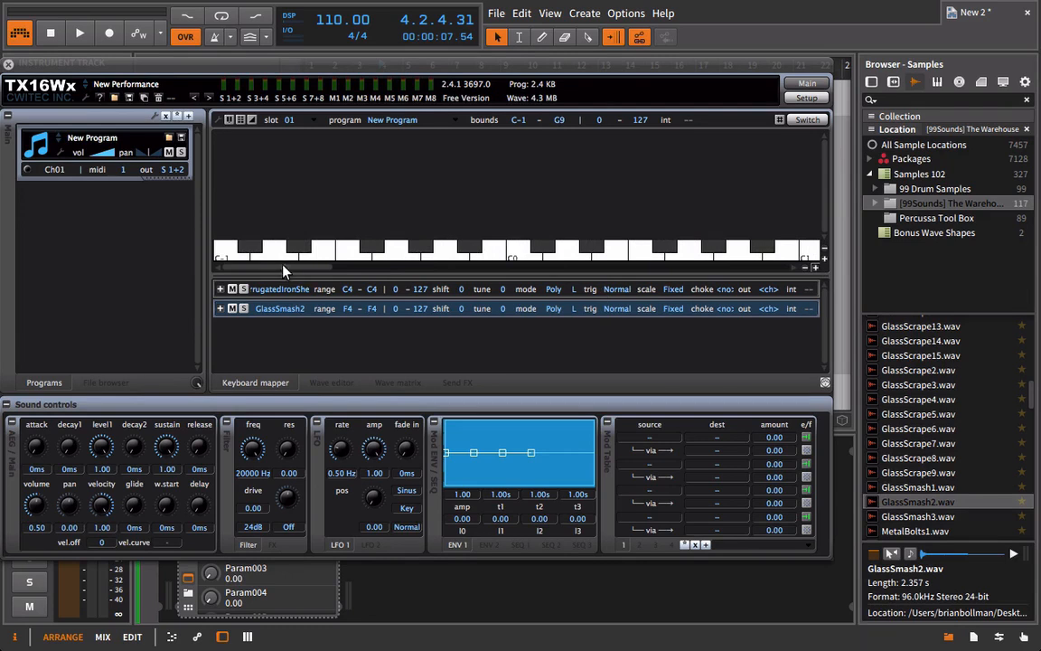
drag(287, 268, 512, 269)
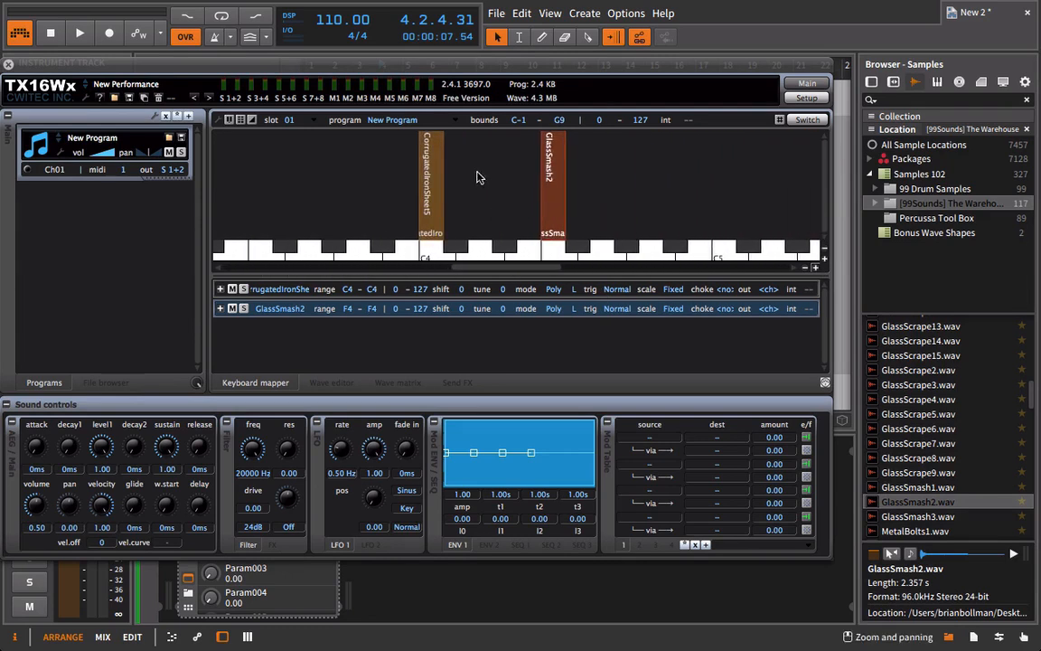
drag(435, 226, 427, 166)
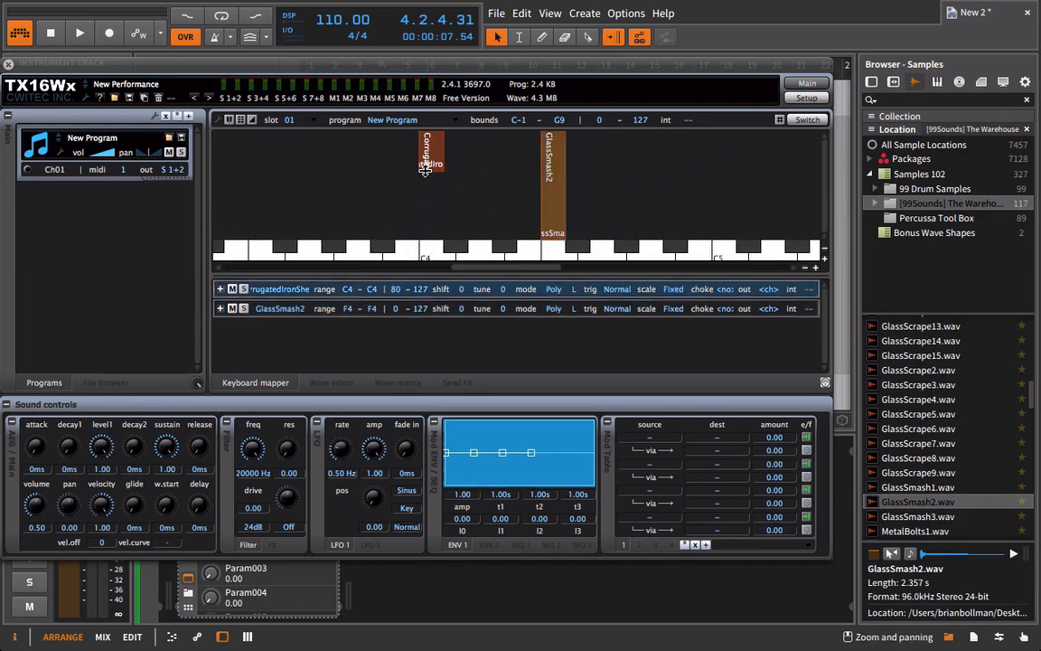
drag(555, 158, 434, 185)
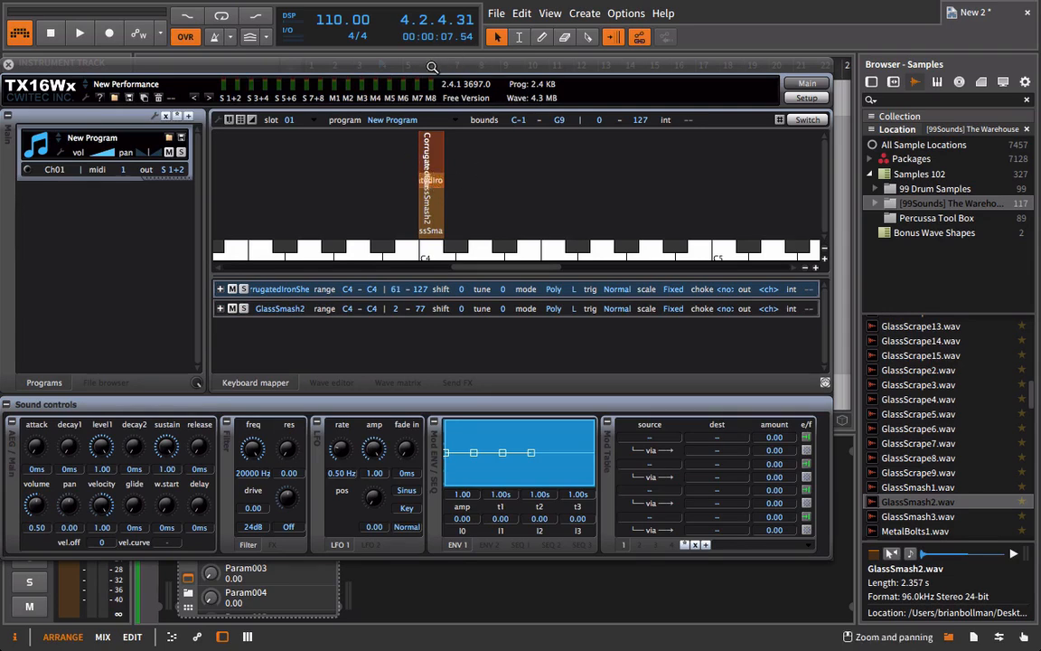
Extend GlassSmash2's upper velocity limit to 90 and record-arm the TX16Wx track.
drag(432, 65, 616, 180)
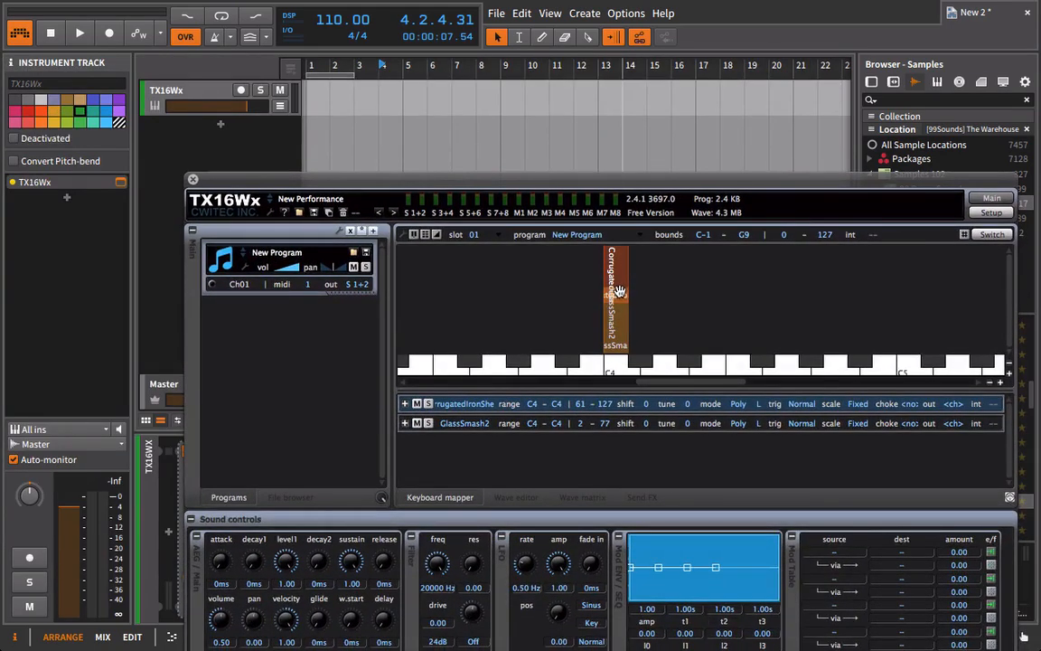
drag(621, 301, 617, 275)
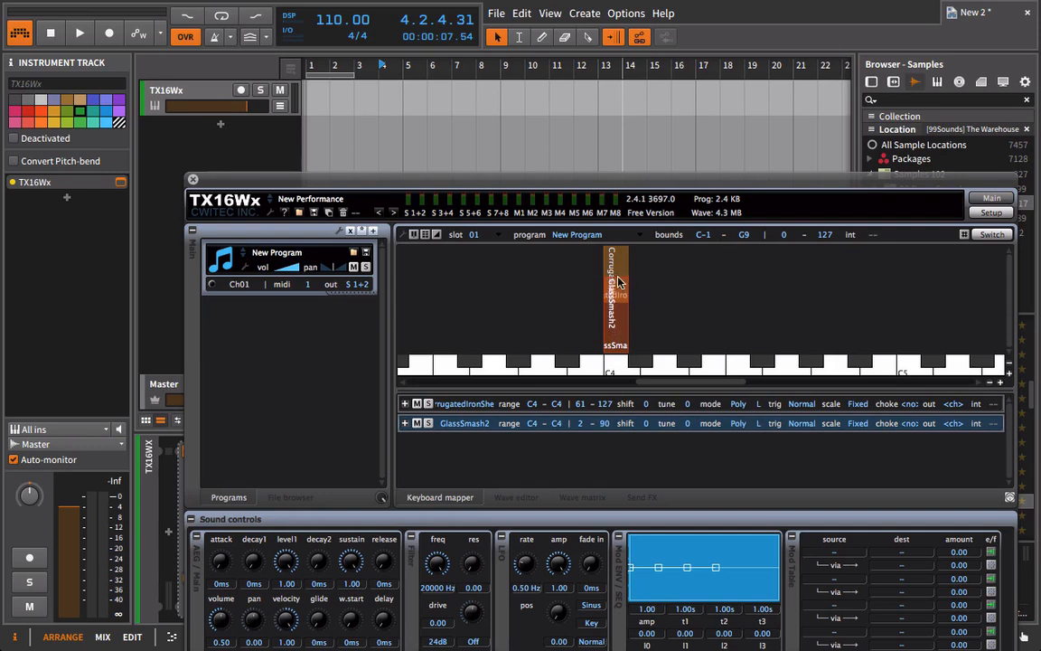
click(240, 90)
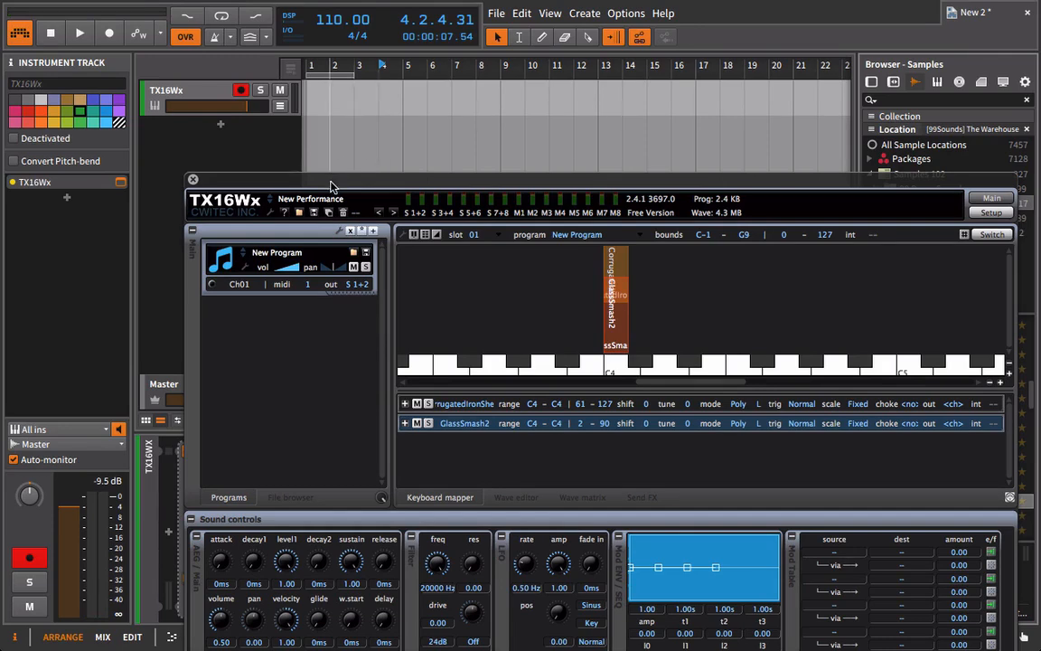
Move GlassSmash2 to F#4 with velocity range 1-127 and widen CorrugatedIronSheet5's velocity range to 0-127.
drag(332, 186, 292, 64)
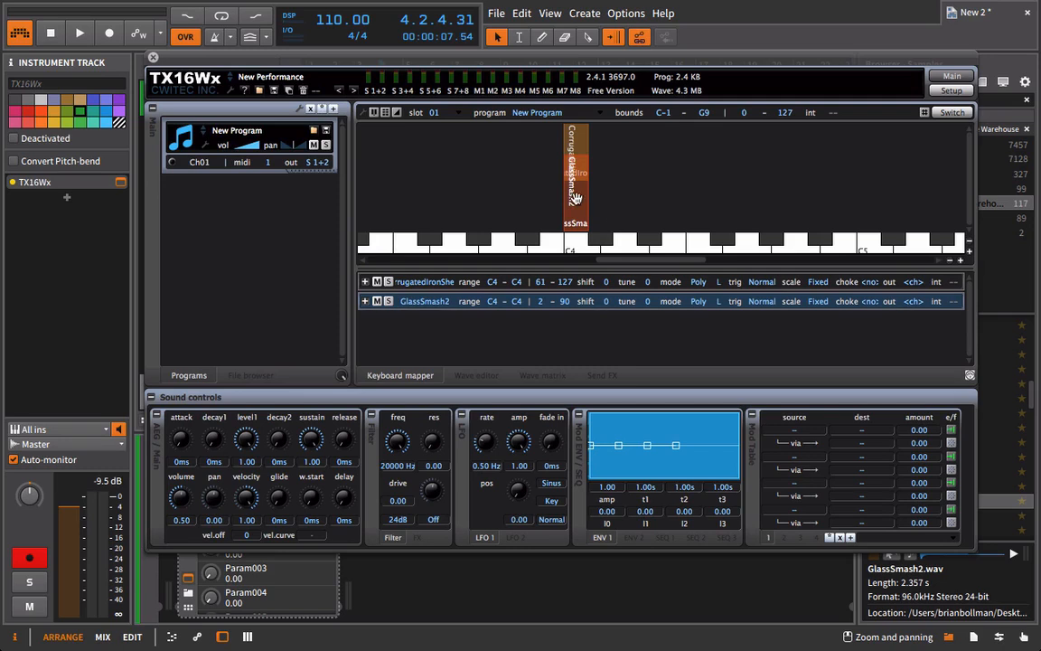
drag(587, 193, 723, 125)
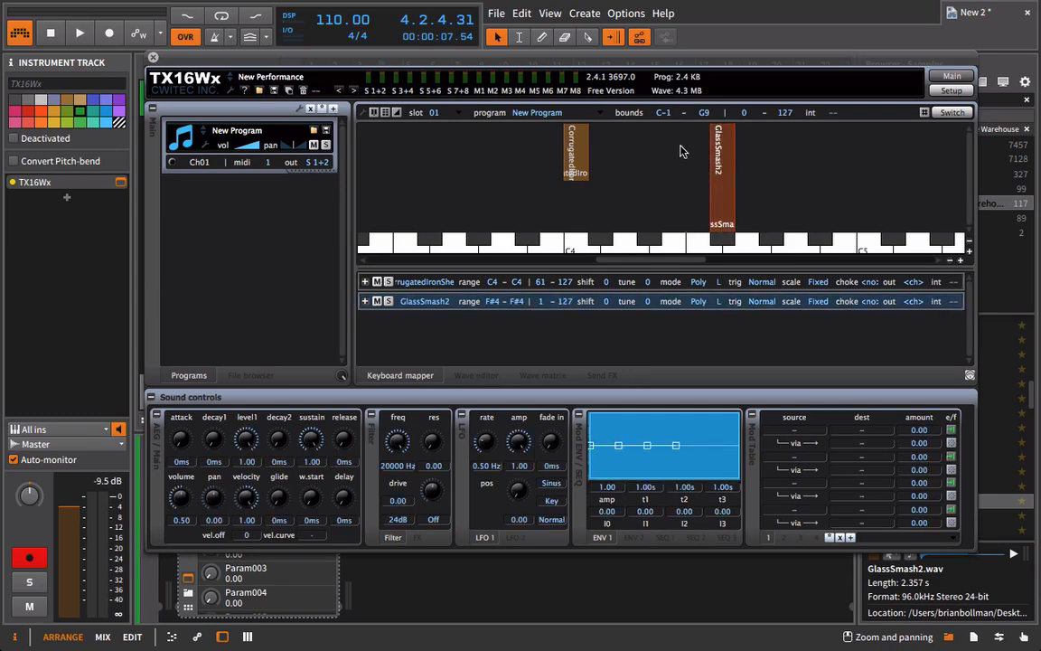
drag(576, 178, 577, 229)
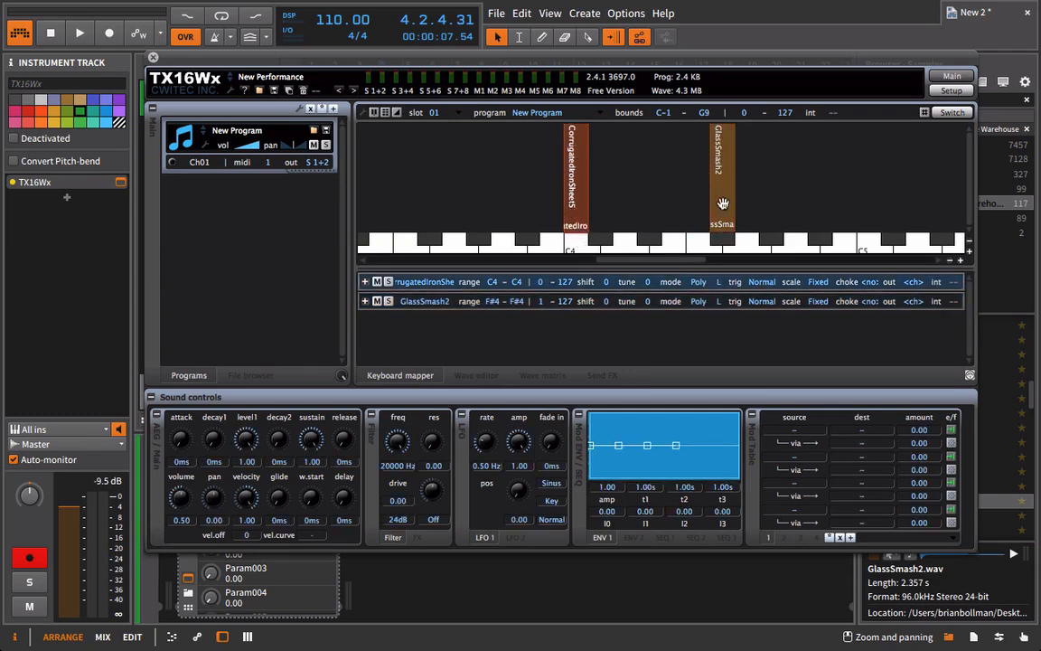
click(728, 178)
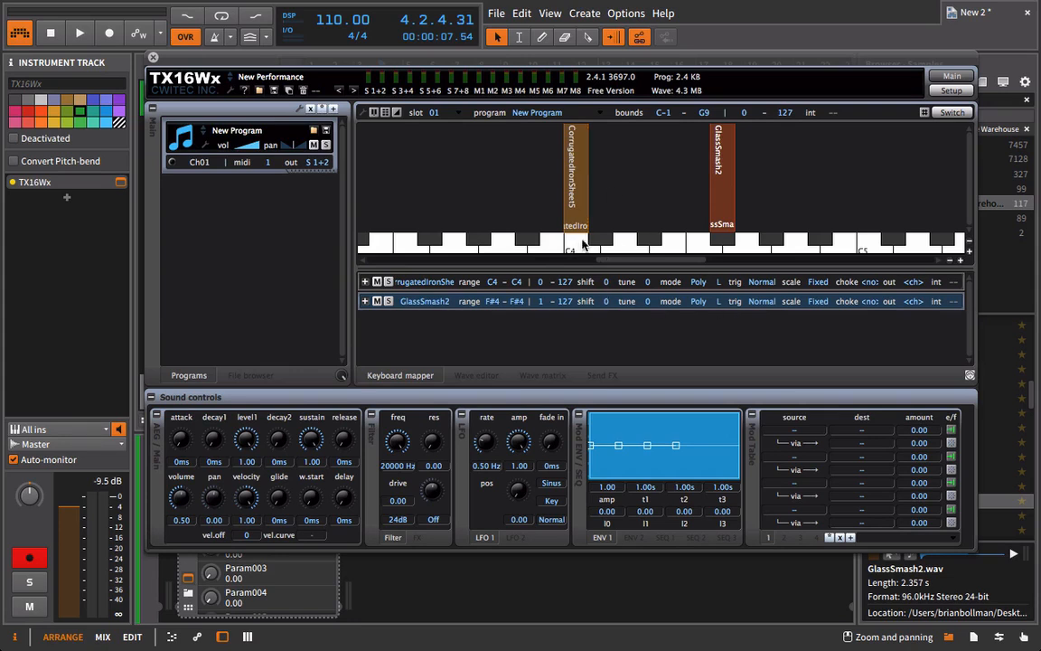
Widen the key ranges of both CorrugatedIronSheet5 and GlassSmash2 to C4–C5.
click(818, 282)
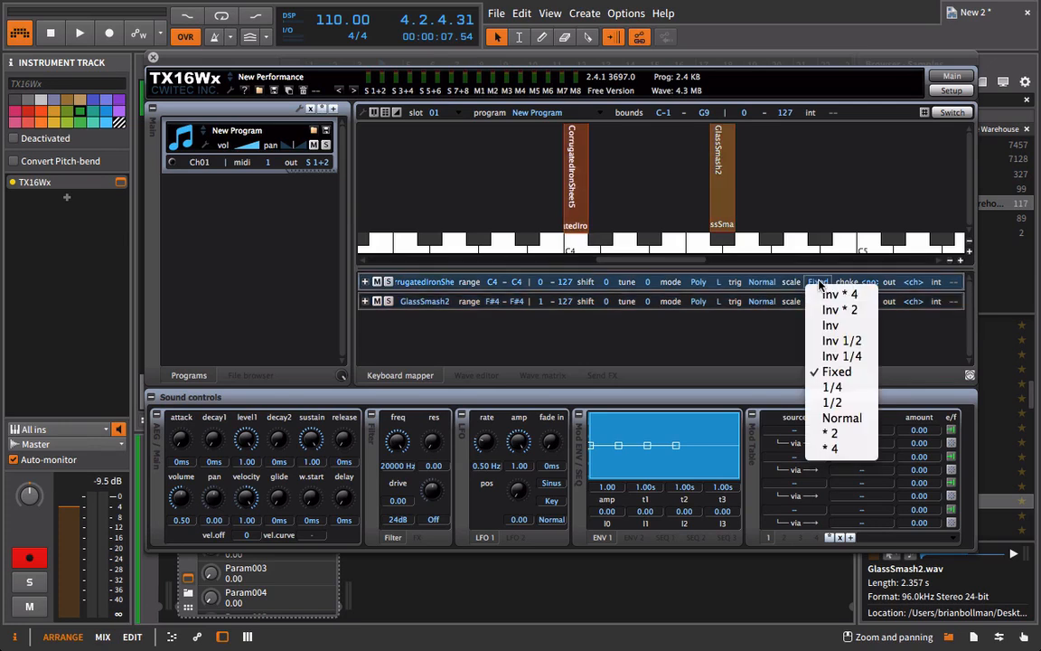
click(774, 262)
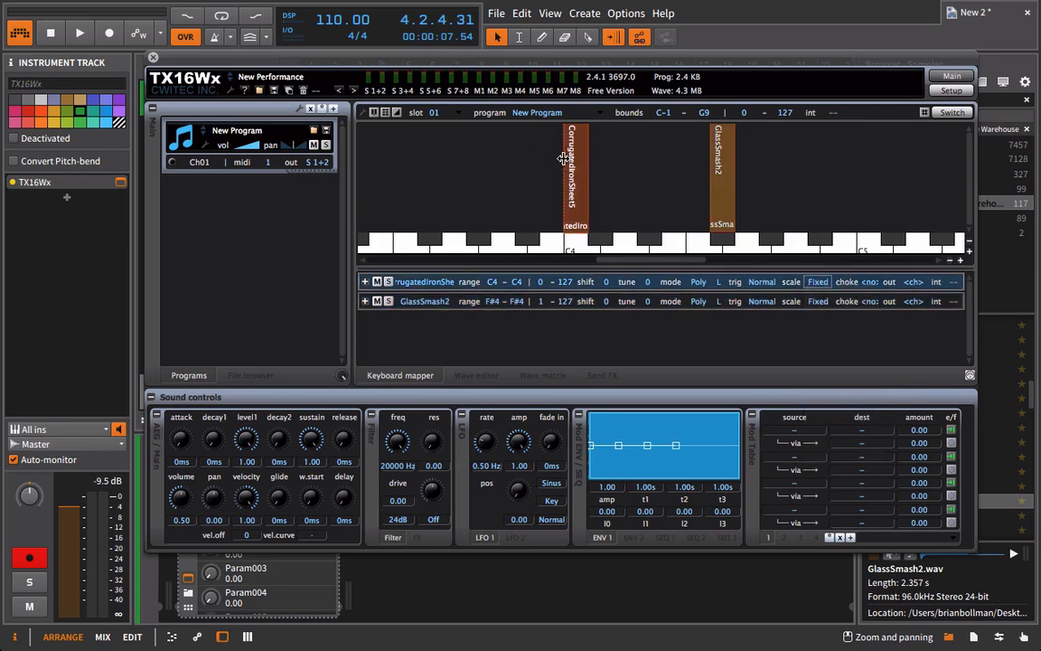
drag(585, 155, 860, 163)
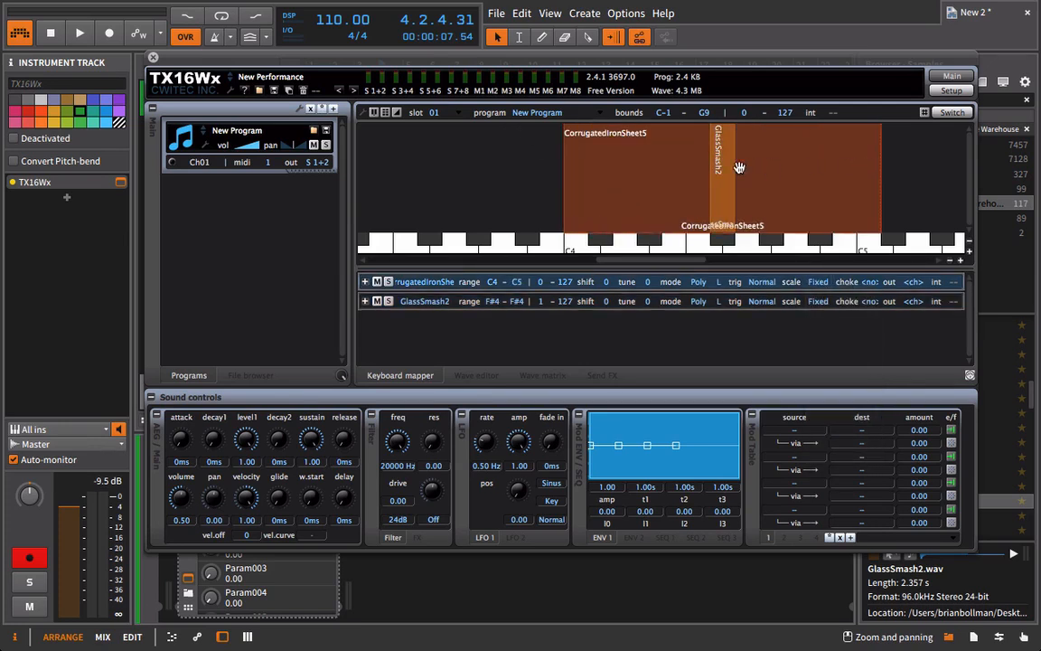
double_click(720, 176)
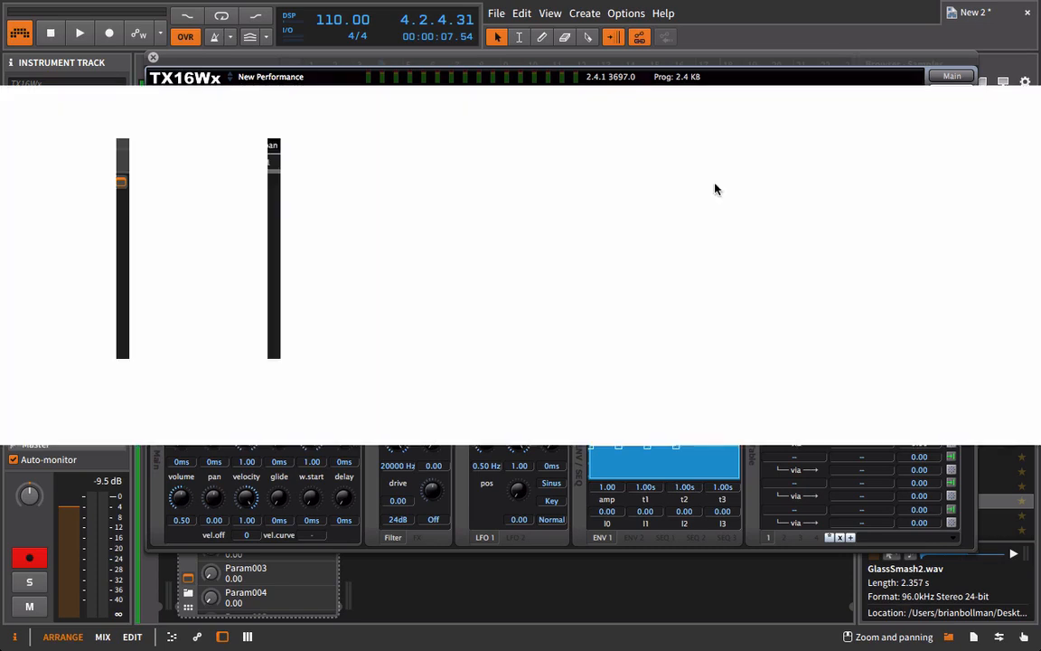
click(925, 426)
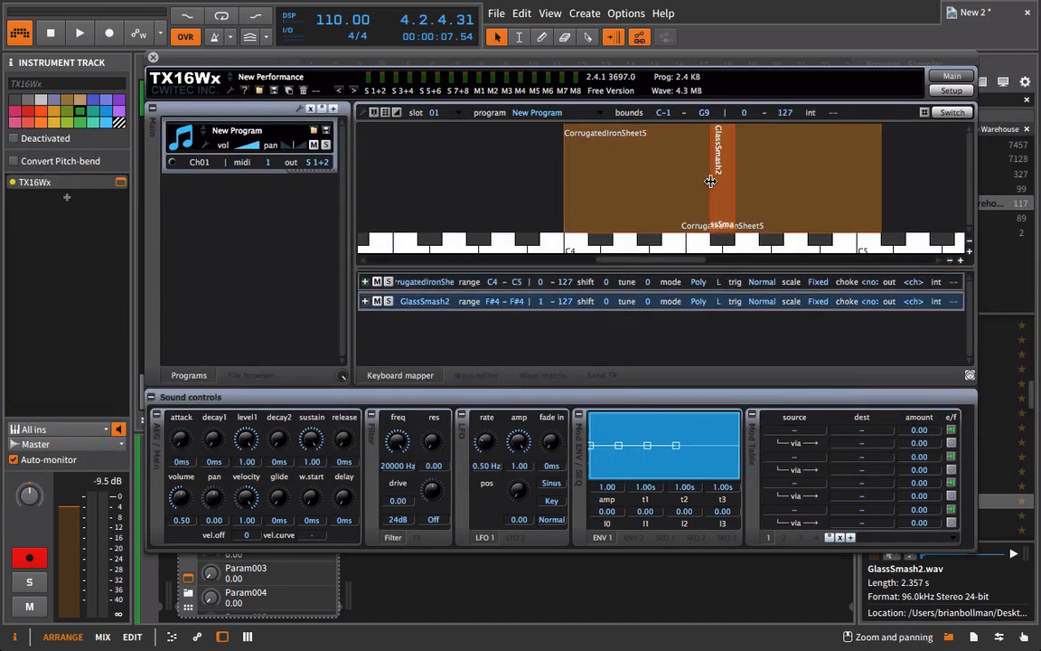
drag(710, 182, 522, 175)
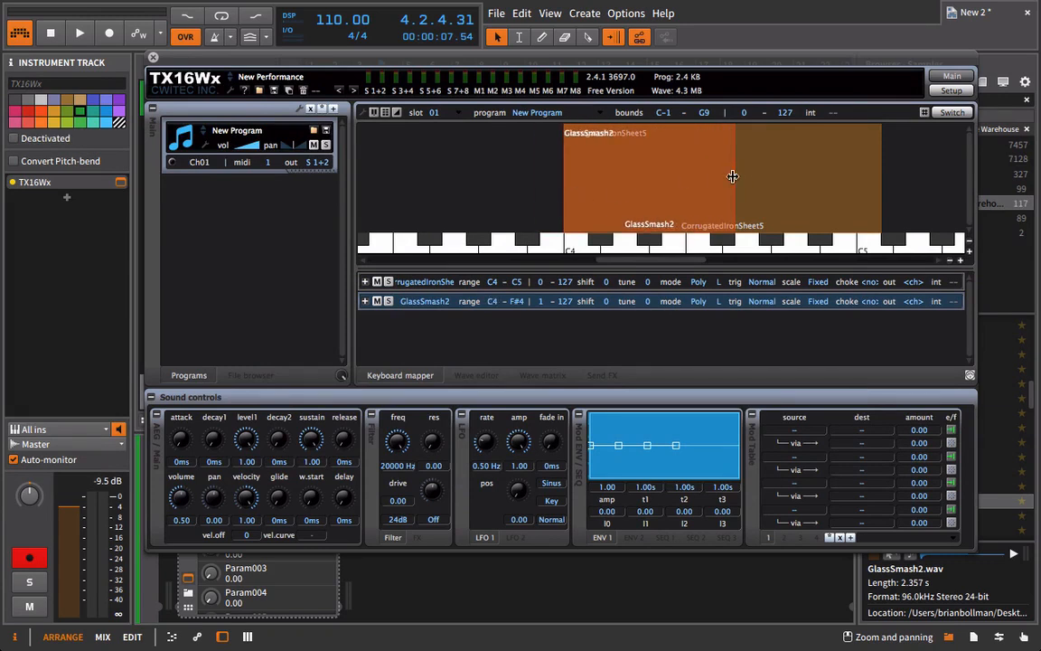
drag(732, 176, 861, 183)
Set GlassSmash2's scale to Normal and extend its key range down to C3.
click(819, 302)
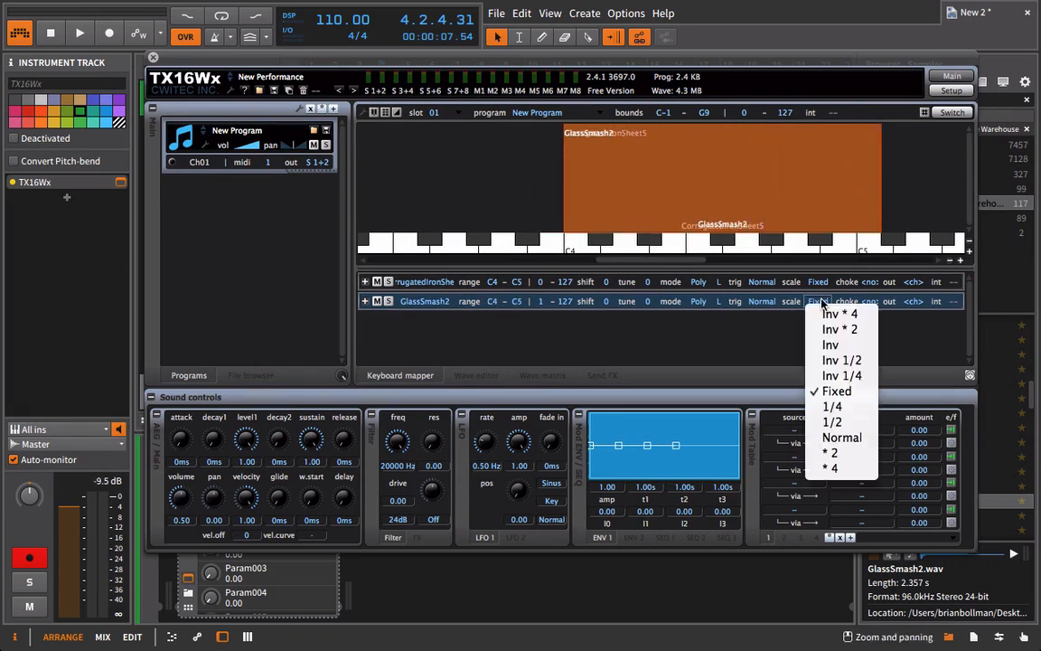
click(844, 437)
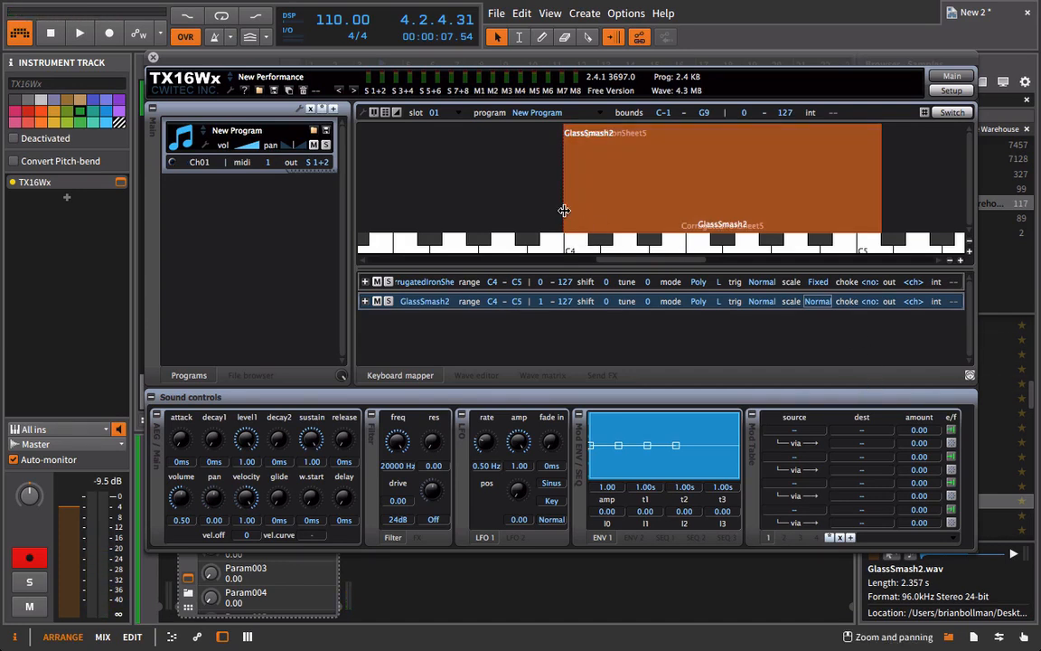
drag(564, 210, 404, 207)
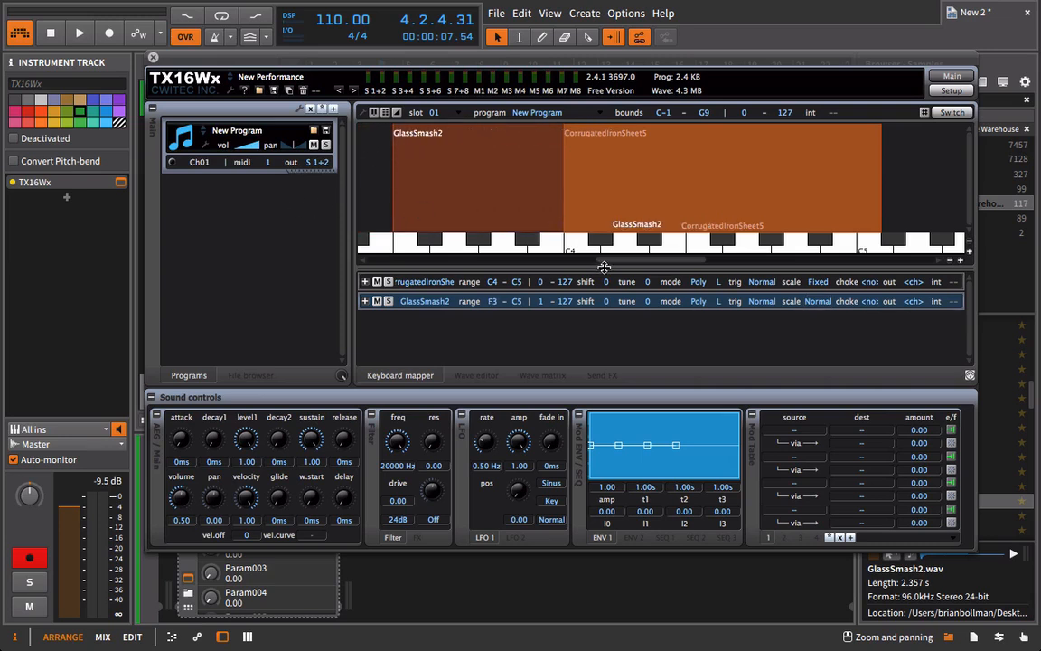
scroll(539, 234, left, 5)
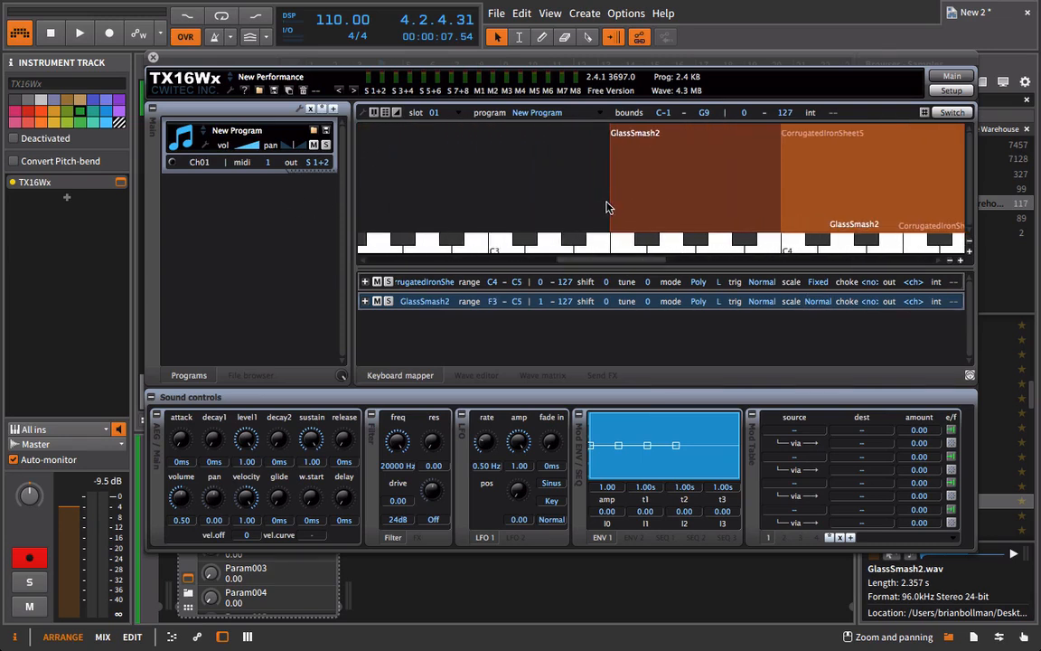
drag(609, 202, 445, 186)
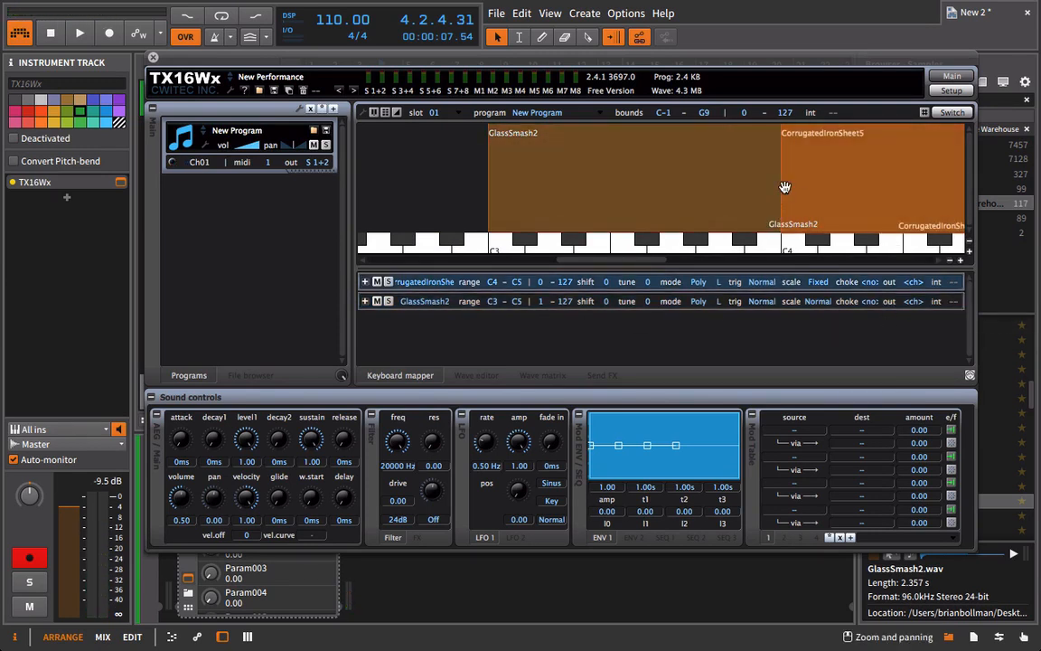
Extend CorrugatedIronSheet5's key range down to C3 and set the release of both groups to 1.25 s.
click(779, 187)
click(776, 281)
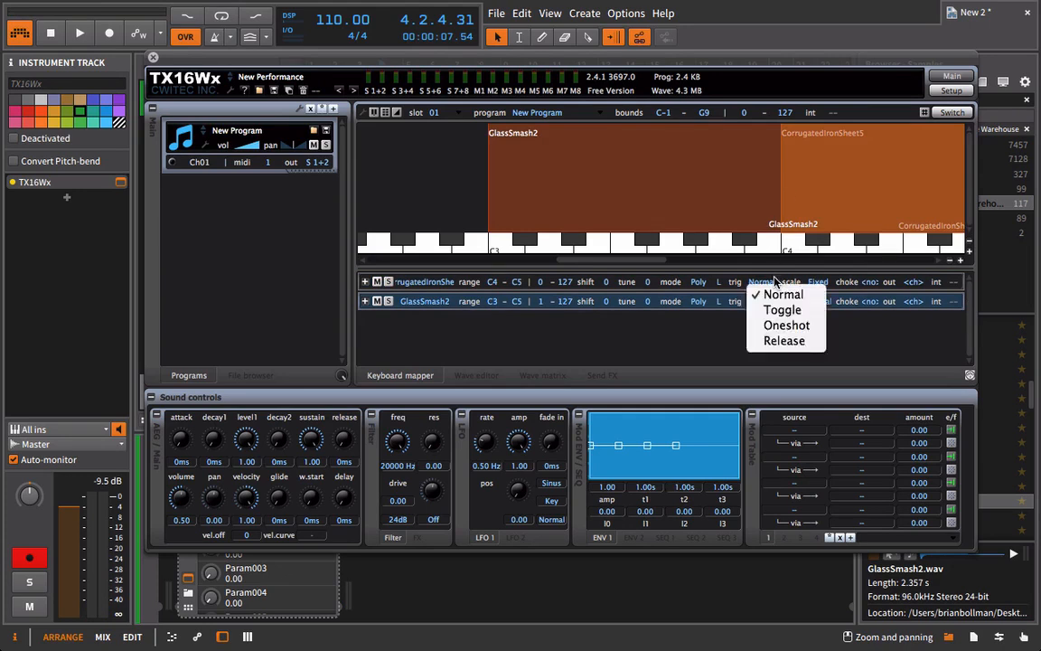
click(800, 194)
drag(781, 188, 486, 178)
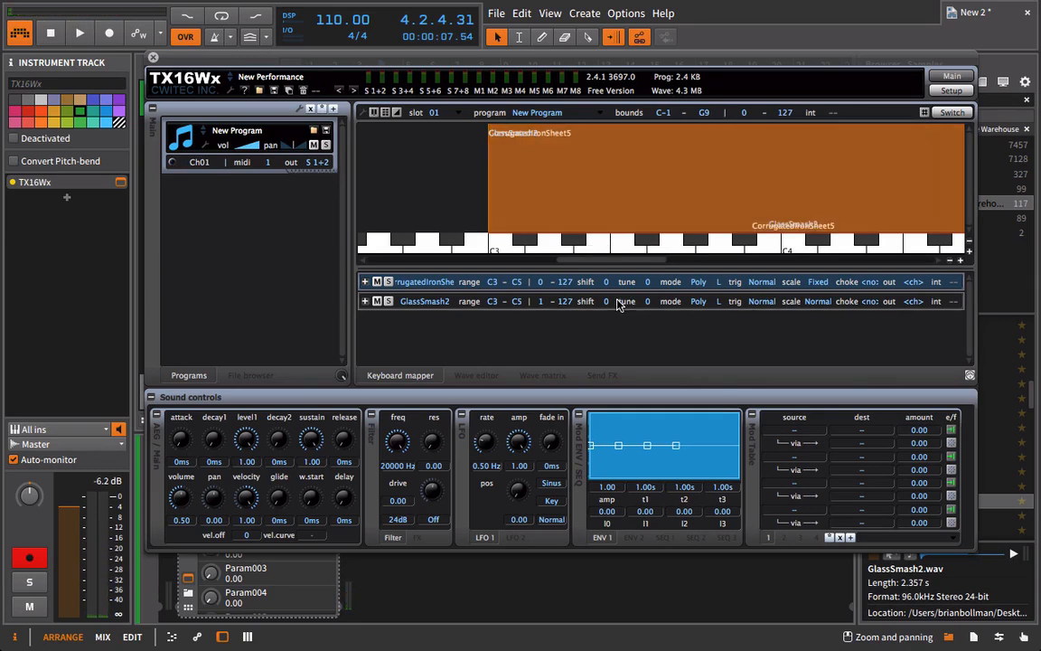
click(555, 302)
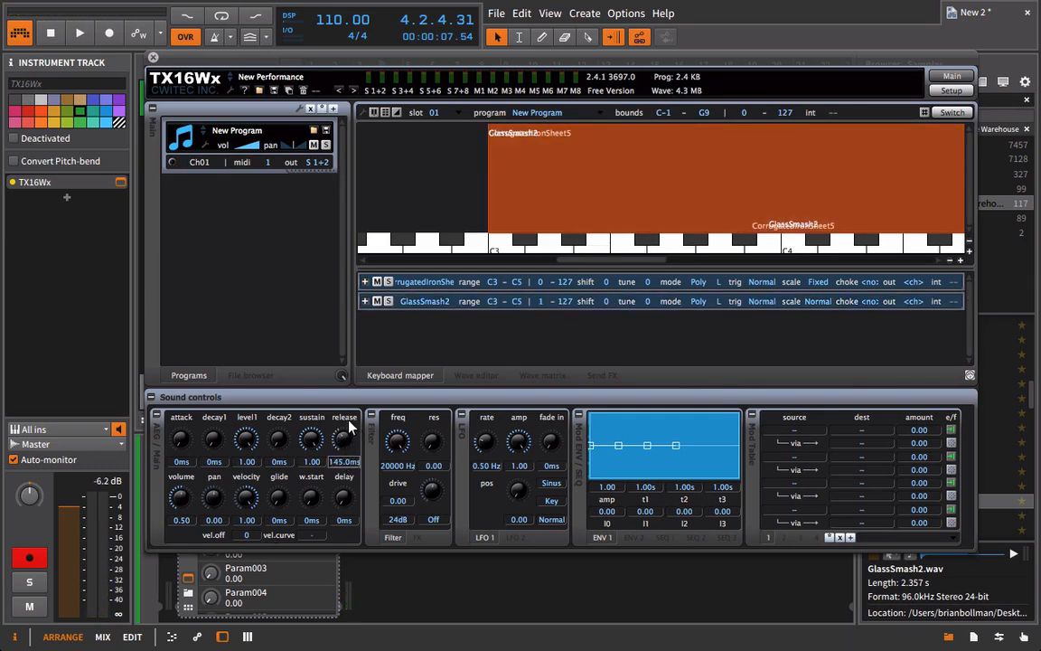
drag(348, 421, 353, 408)
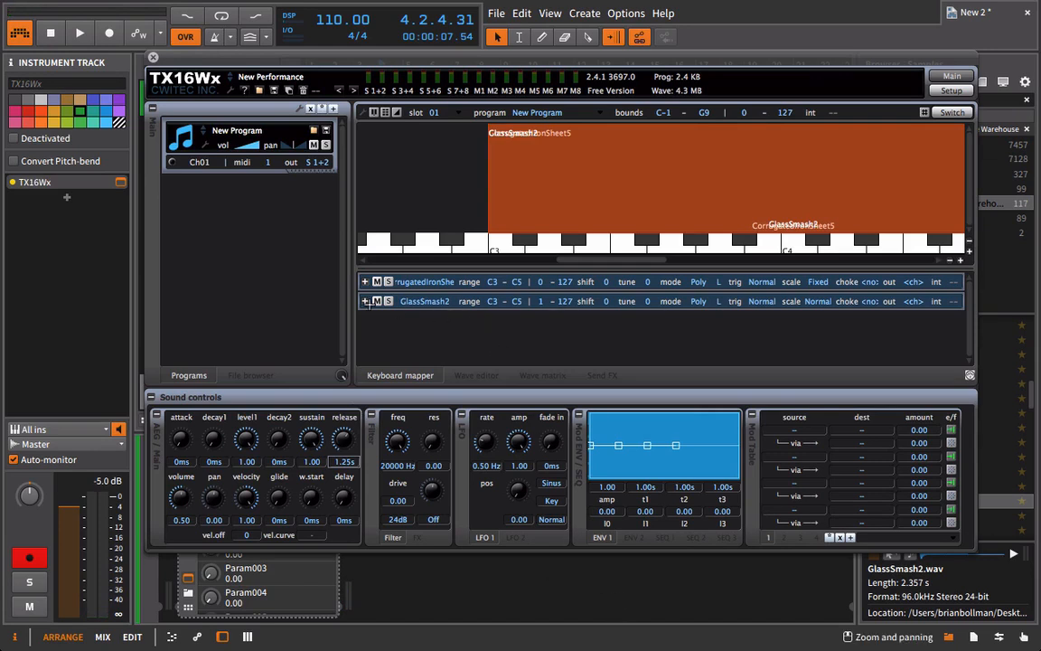
Open CorrugatedIronSheet5 in the wave editor and shorten it by moving its end point to sample 89635.
click(423, 301)
click(433, 282)
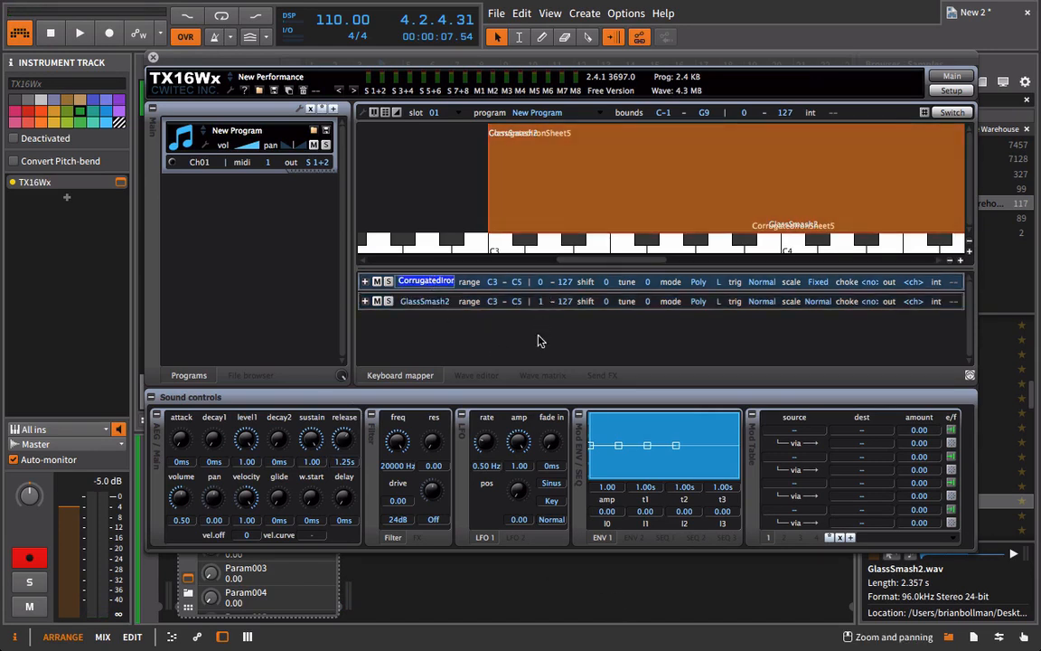
click(492, 376)
click(493, 261)
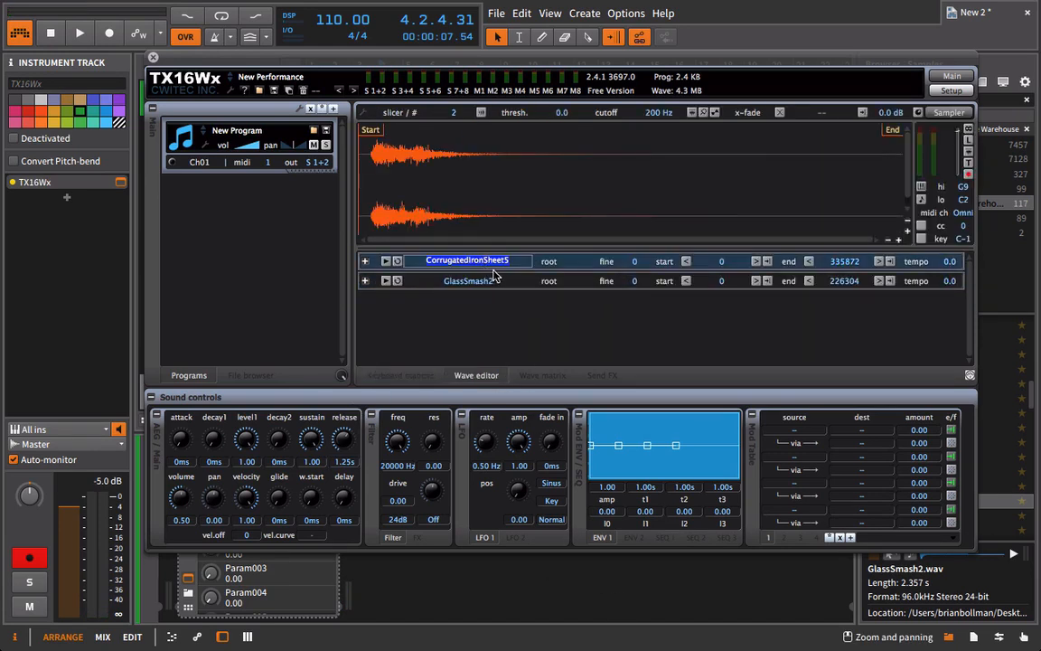
drag(818, 131, 493, 134)
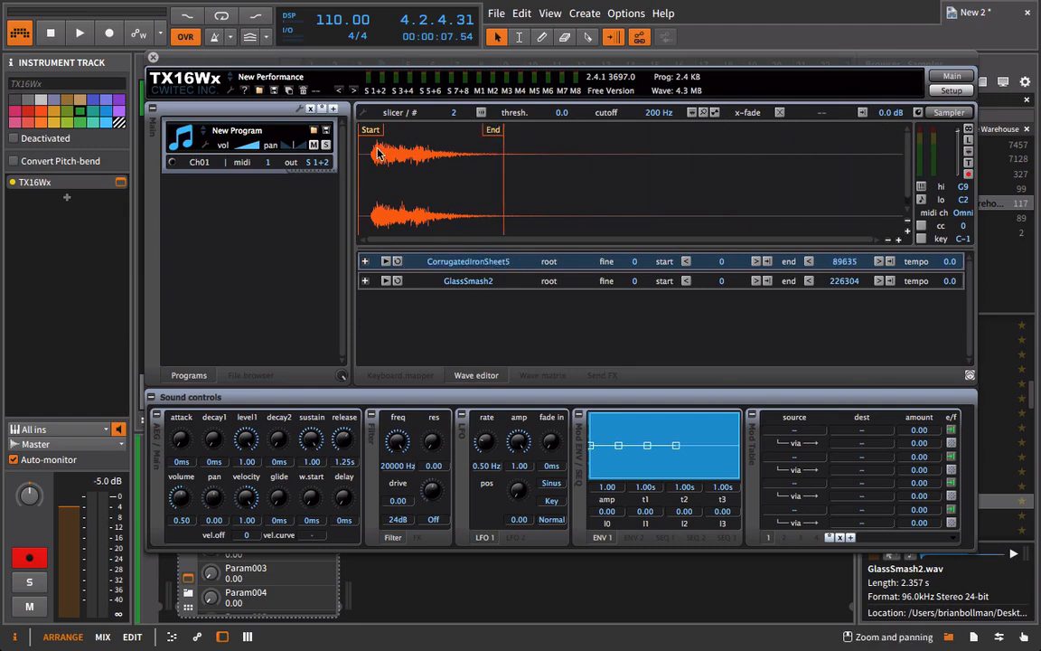
Try to reverse the CorrugatedIronSheet5 wave, raise its fine tuning to 50, and return to the keyboard mapper.
right_click(416, 143)
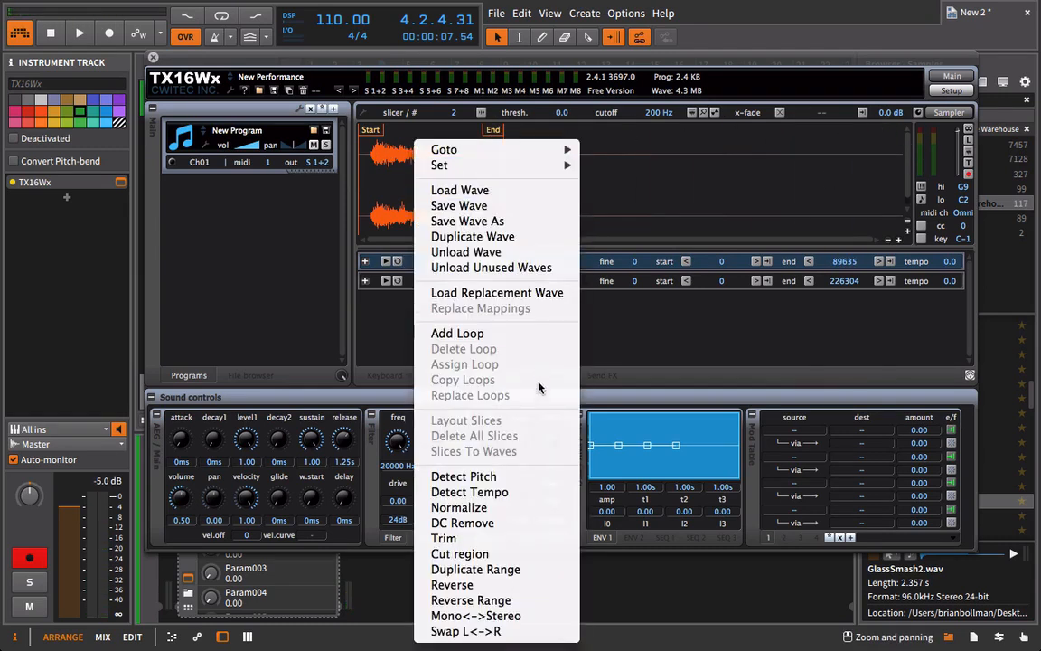
click(532, 586)
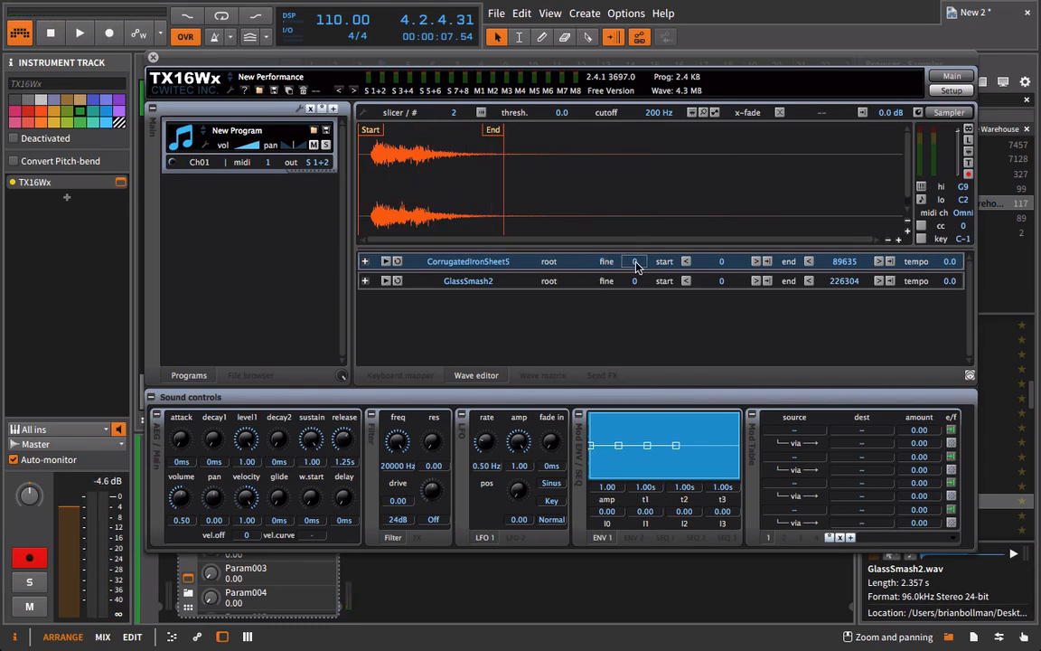
drag(614, 83, 618, 13)
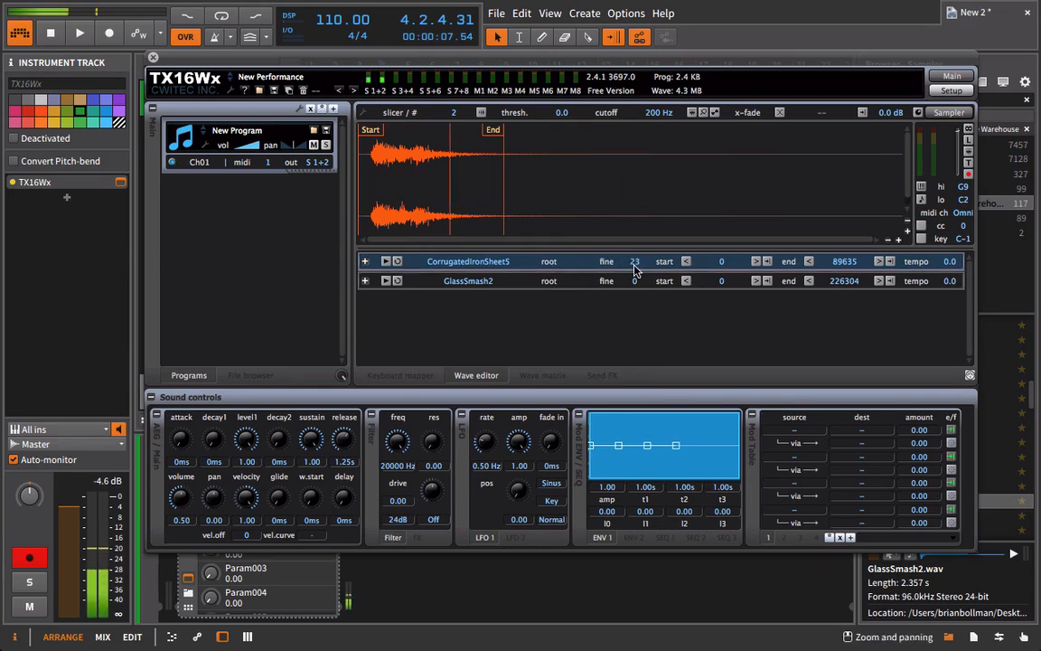
drag(634, 263, 618, 91)
drag(638, 262, 649, 140)
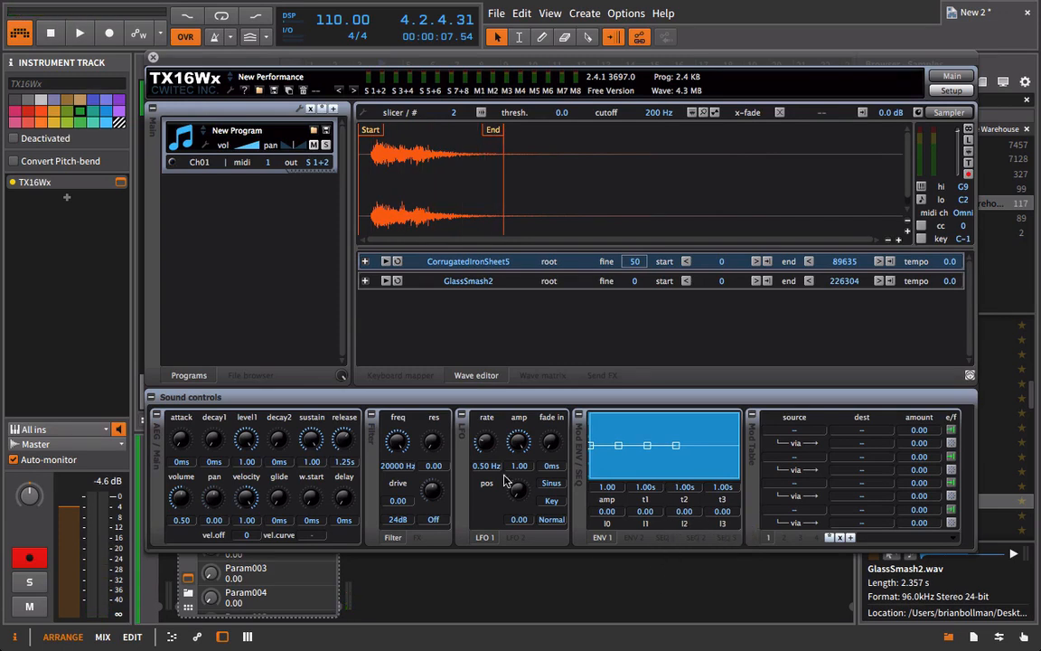
click(397, 375)
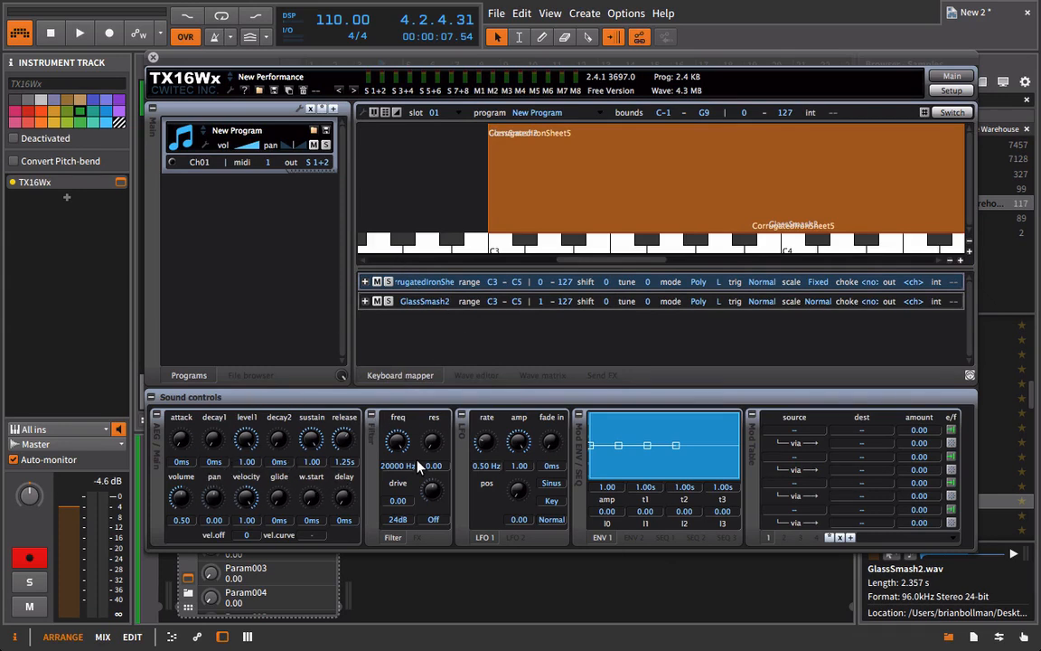
click(436, 303)
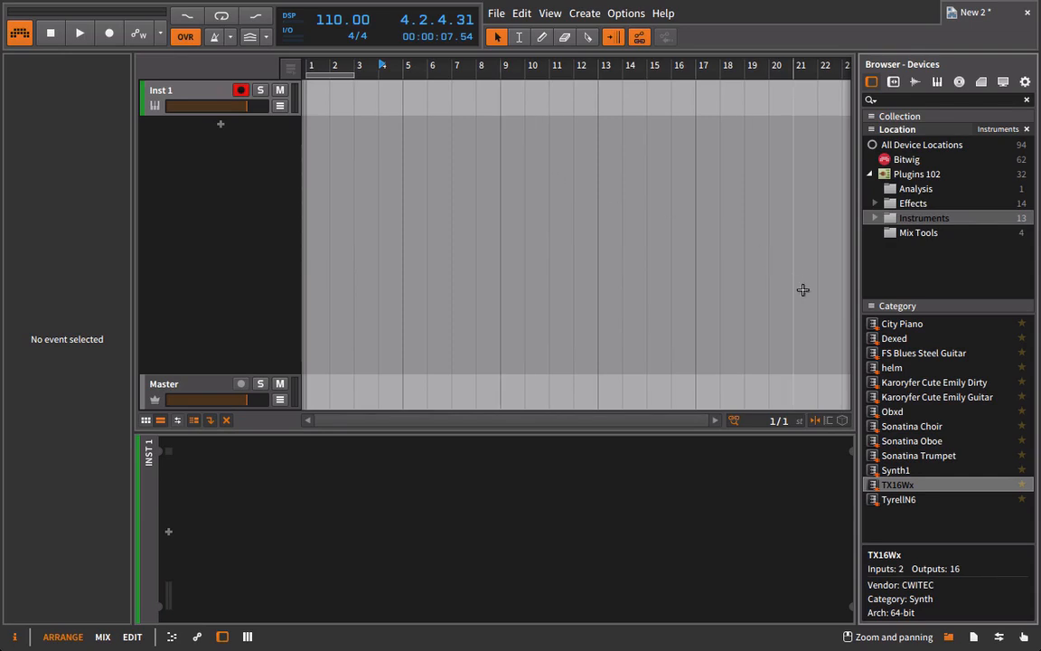
Load a new TX16Wx instance on the Inst 1 track and show the 99 Drum Samples folder beside it.
drag(878, 488, 604, 325)
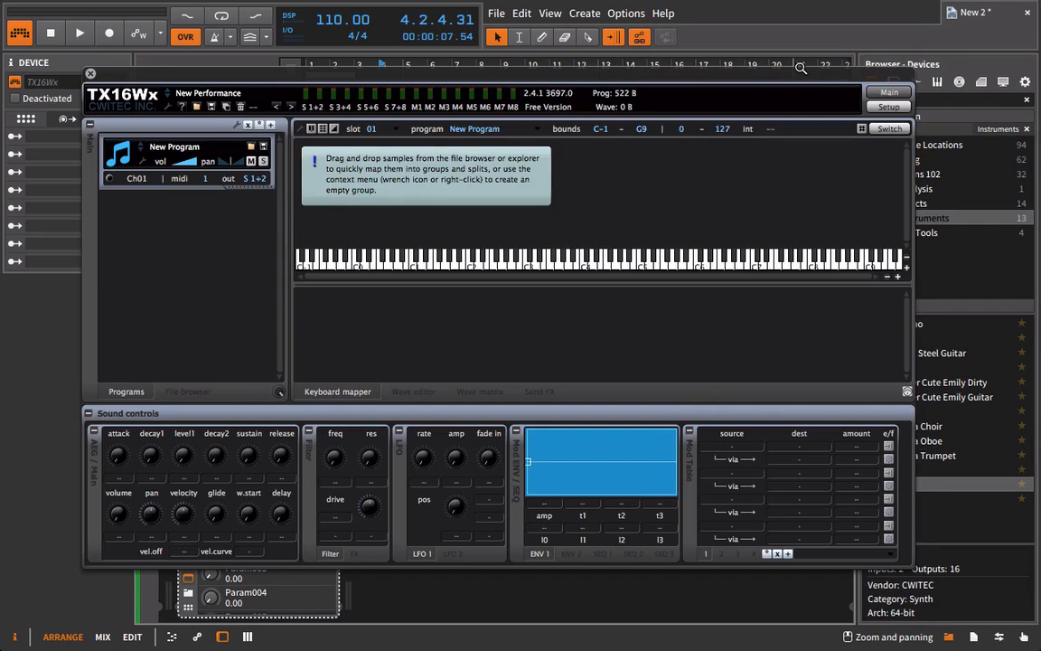
drag(788, 74, 690, 60)
click(916, 81)
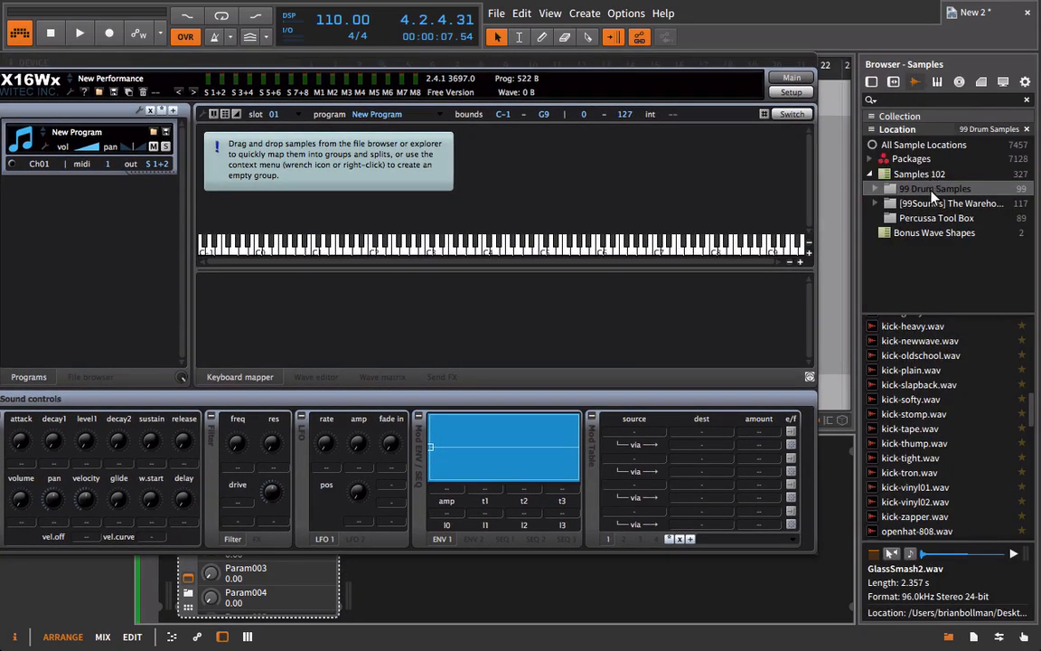
Audition the kick samples in the 99 Drum Samples folder, from kick-classic.wav through kick-floppy.wav.
scroll(948, 364, up, 10)
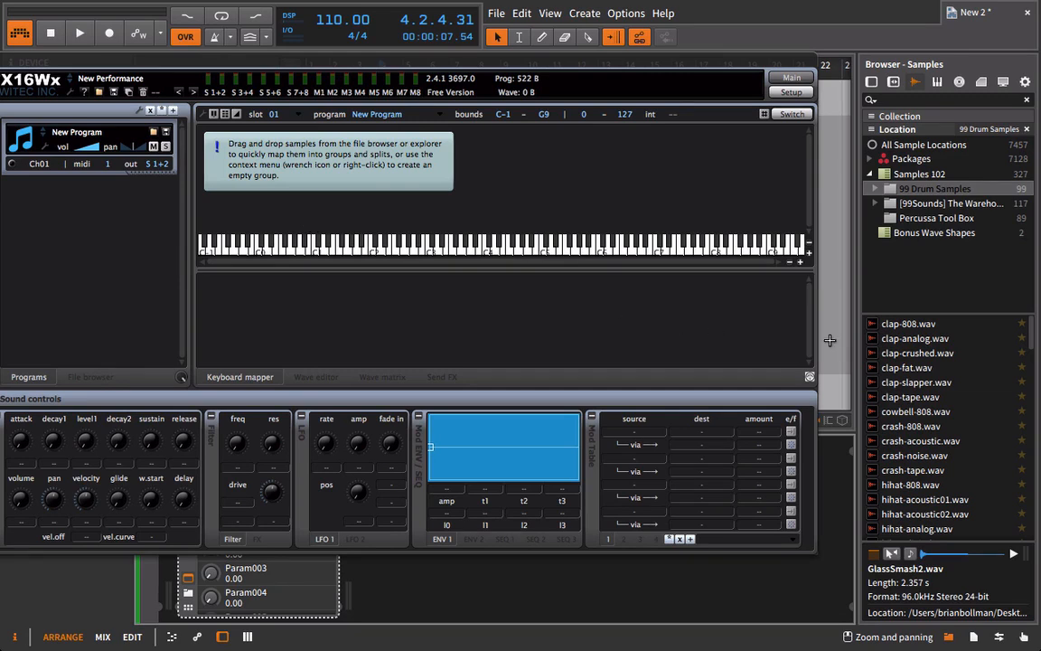
scroll(926, 361, down, 7)
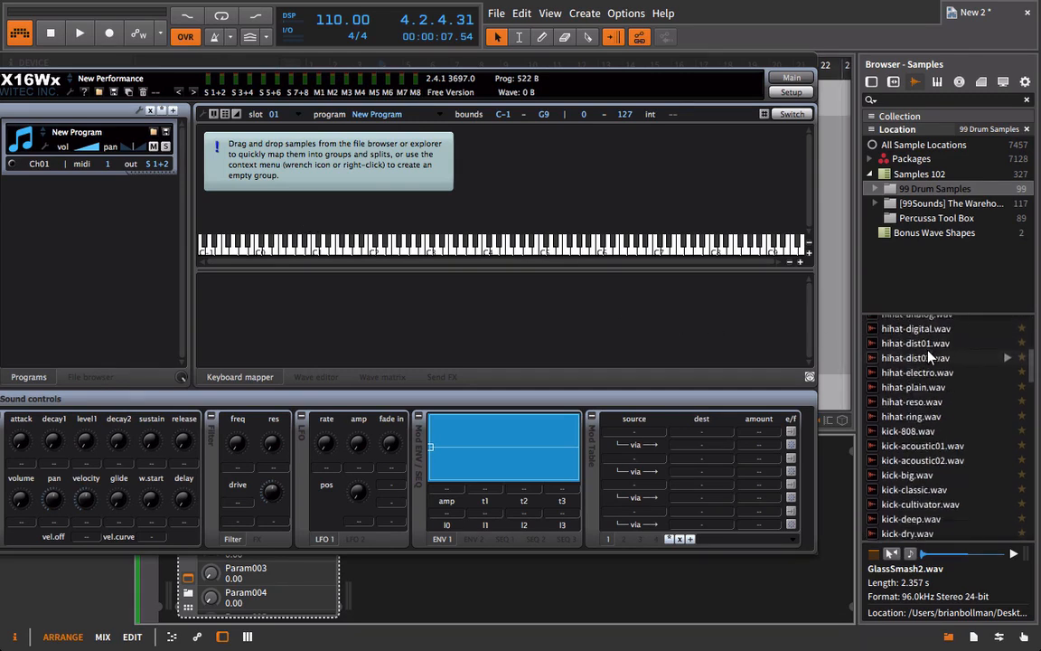
click(943, 463)
key(Up)
key(Up)
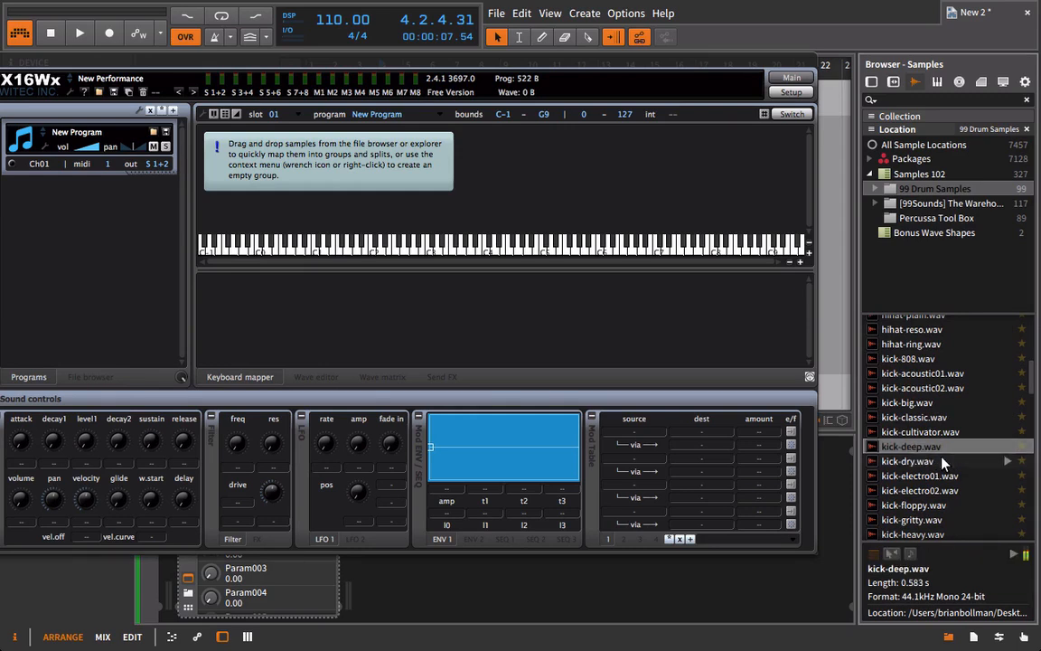
key(Up)
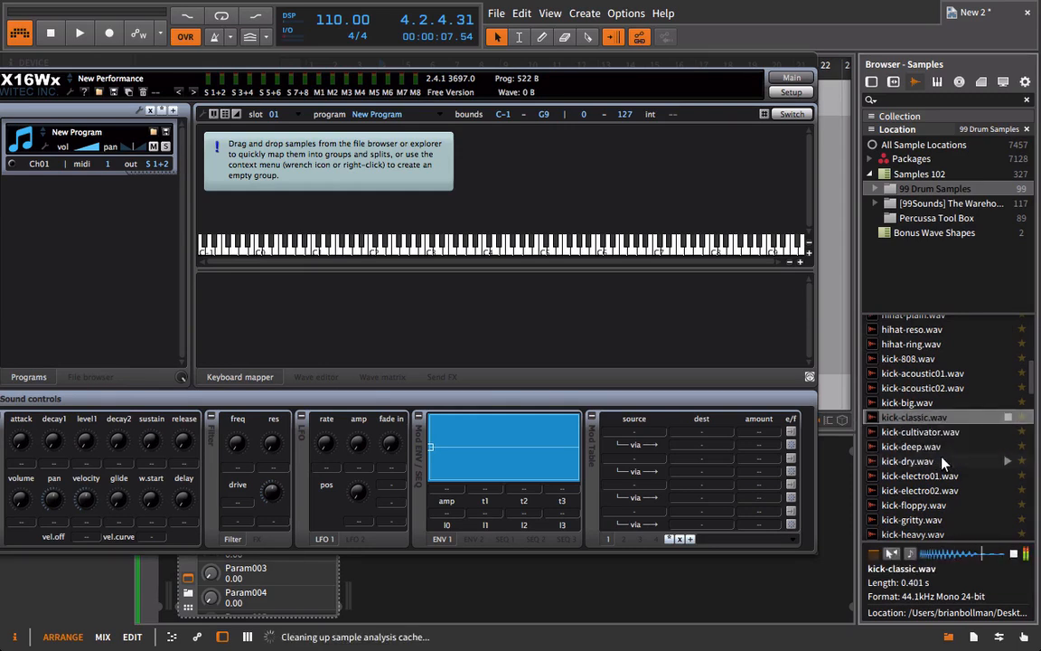
key(Down)
key(Down)
key(Down)
key(Down)
key(Down)
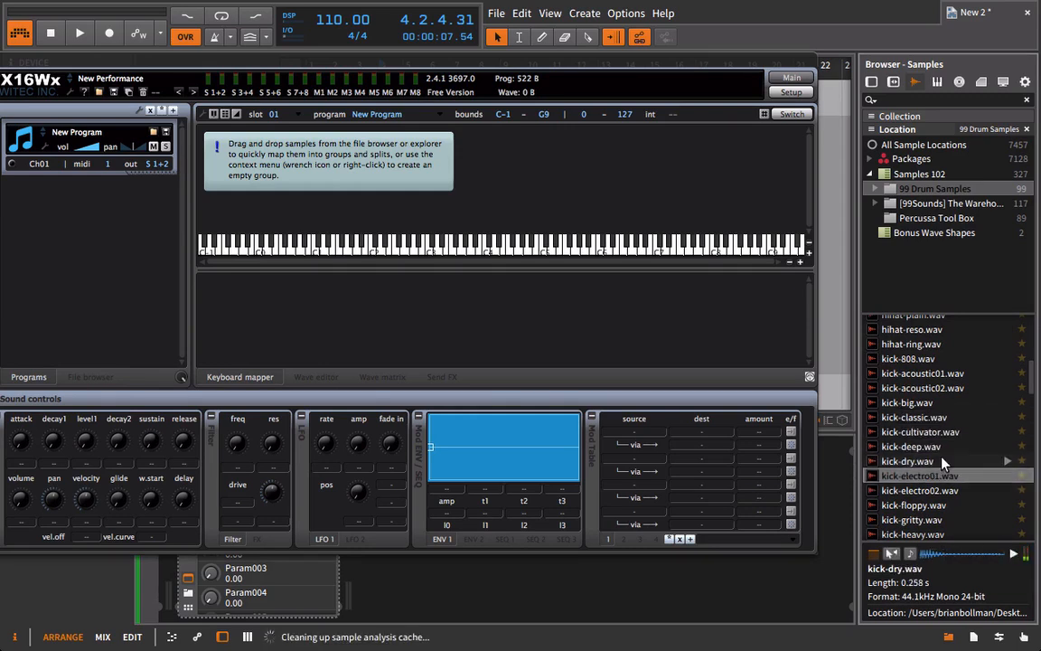
key(Down)
key(Down)
key(Down)
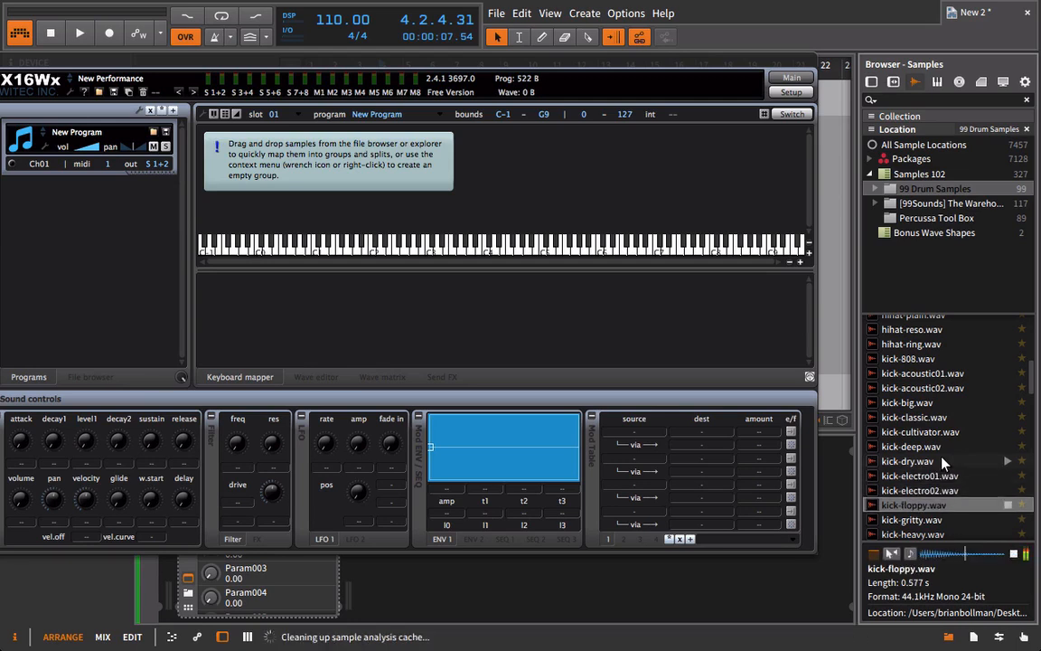
Choose kick-cultivator.wav, map it to C1, and reposition the plugin window.
key(Up)
key(Up)
key(Up)
key(Up)
key(Up)
key(Up)
key(Up)
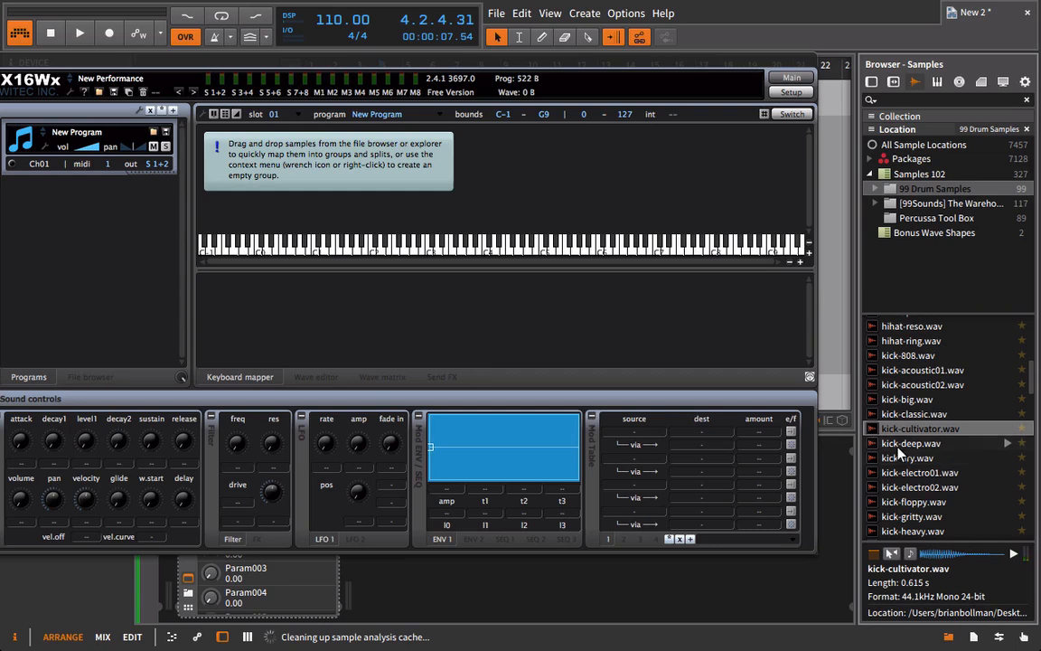
drag(909, 433, 317, 201)
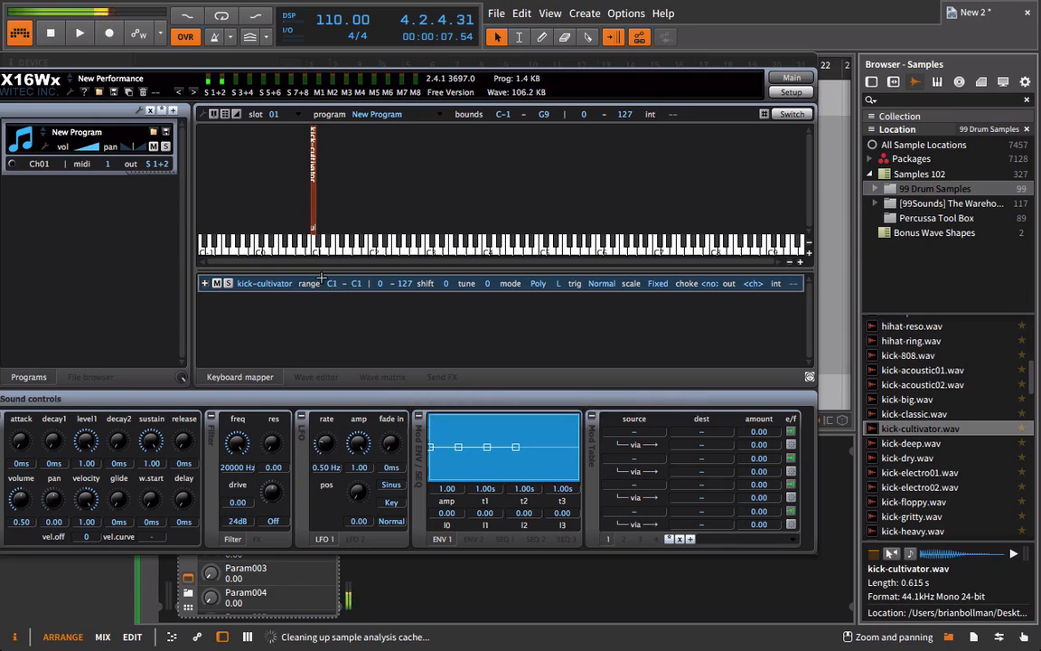
drag(325, 62, 382, 49)
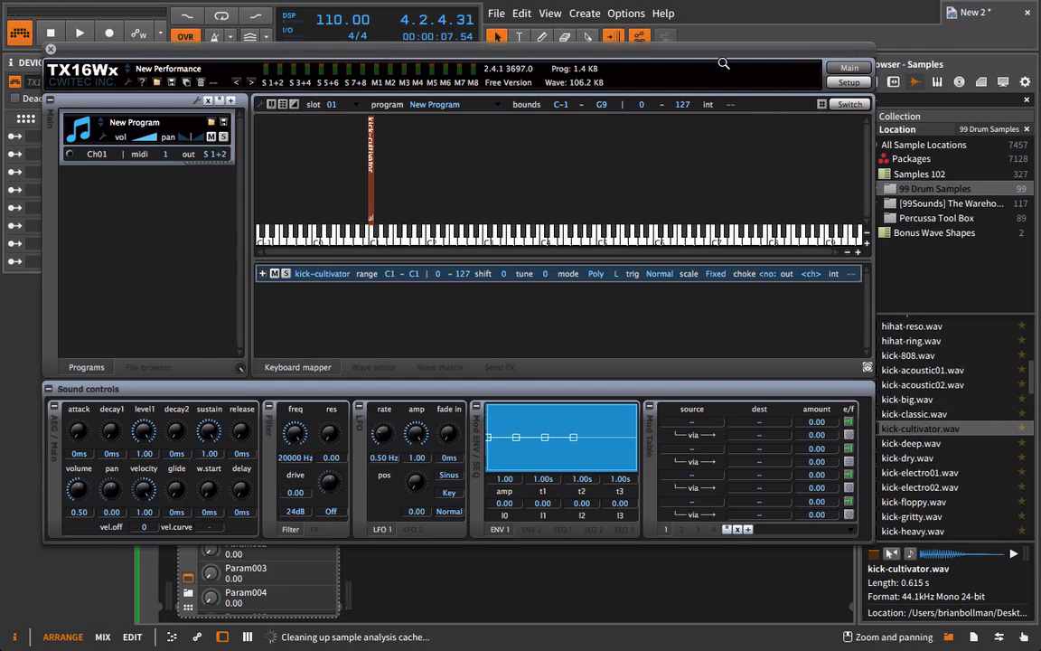
Audition the clap samples in the 99 Drum Samples folder and map clap-808.wav to D1.
scroll(994, 379, up, 5)
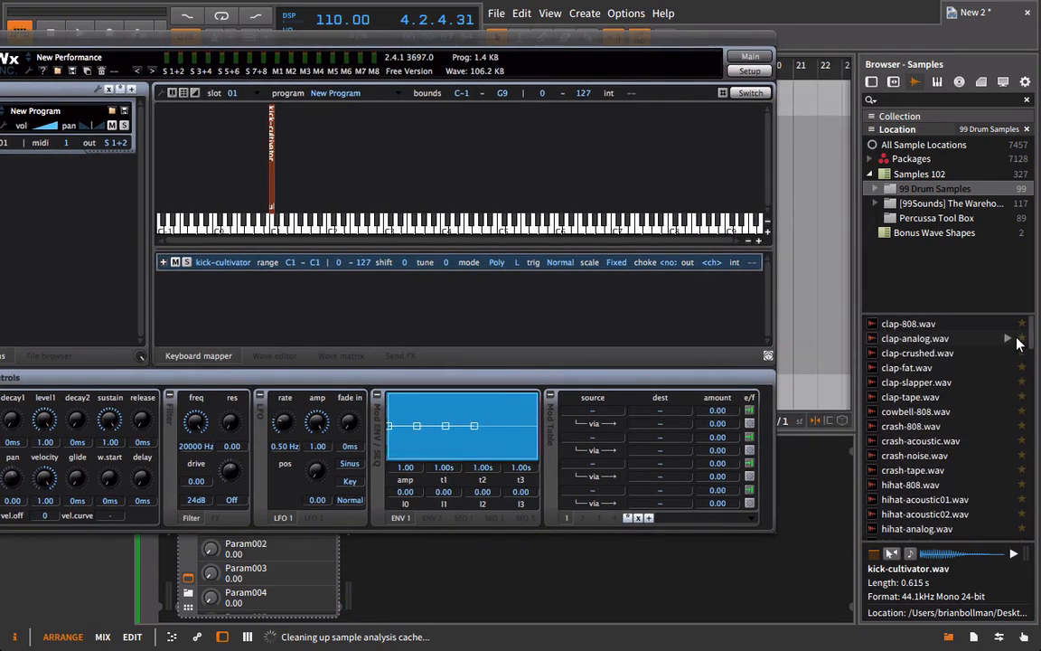
click(952, 344)
key(Down)
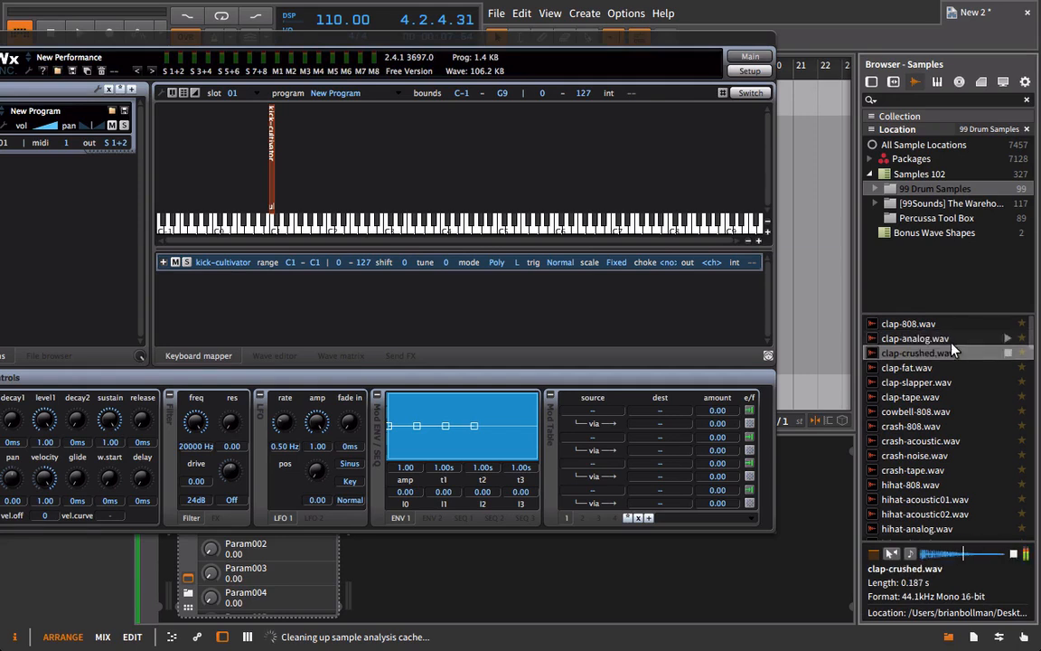
key(Down)
key(Up)
key(Up)
key(Up)
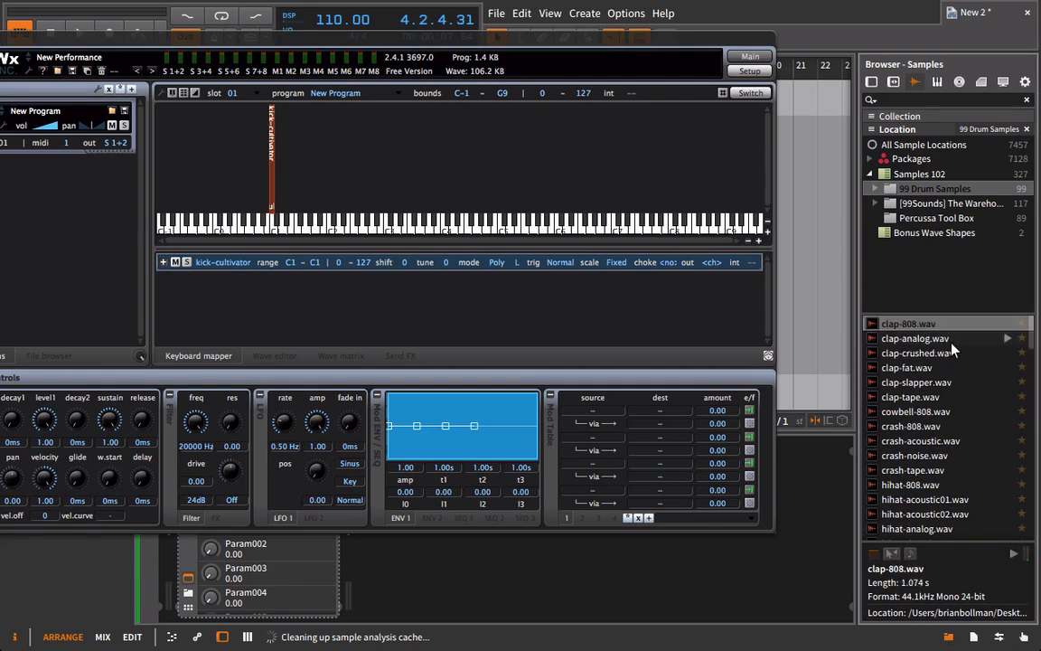
drag(893, 323, 283, 188)
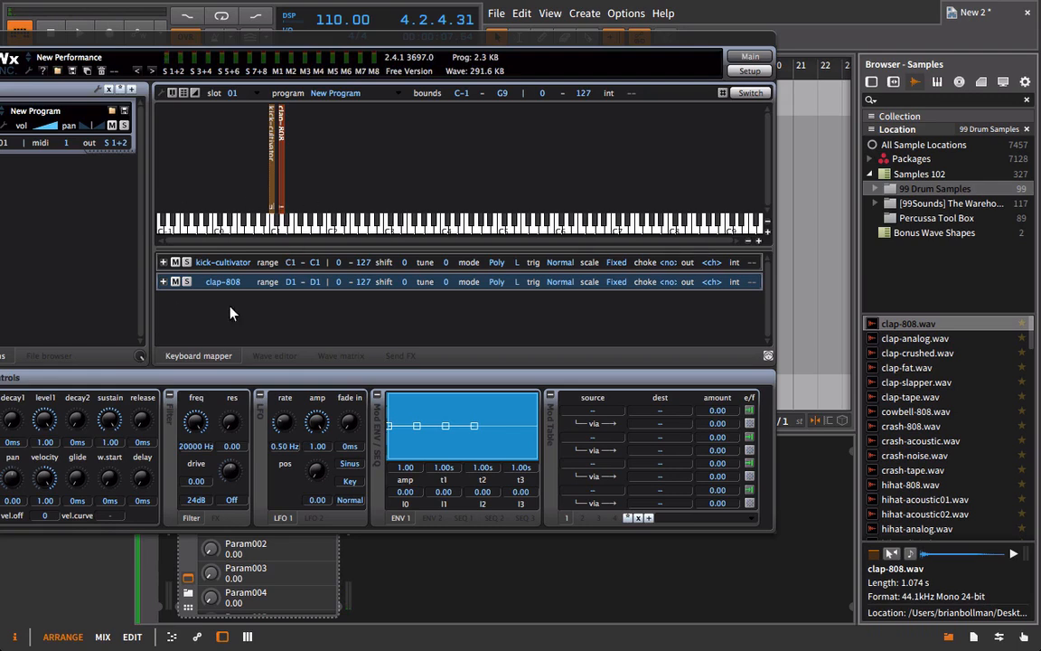
Audition the hi-hat samples and map hihat-808.wav to E1.
scroll(979, 481, down, 2)
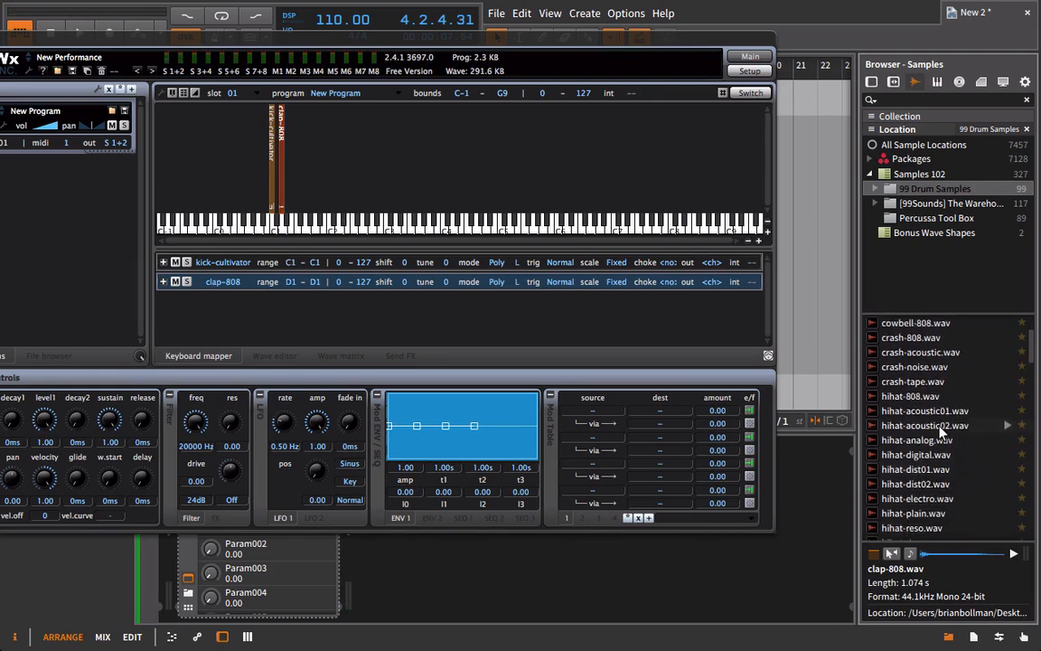
click(940, 414)
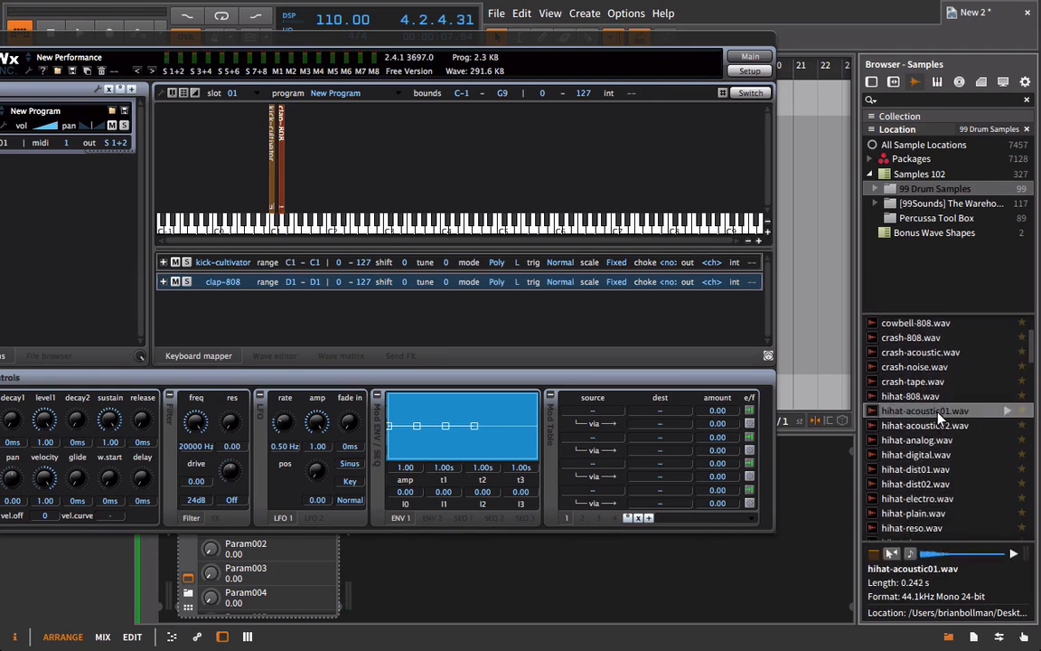
key(Up)
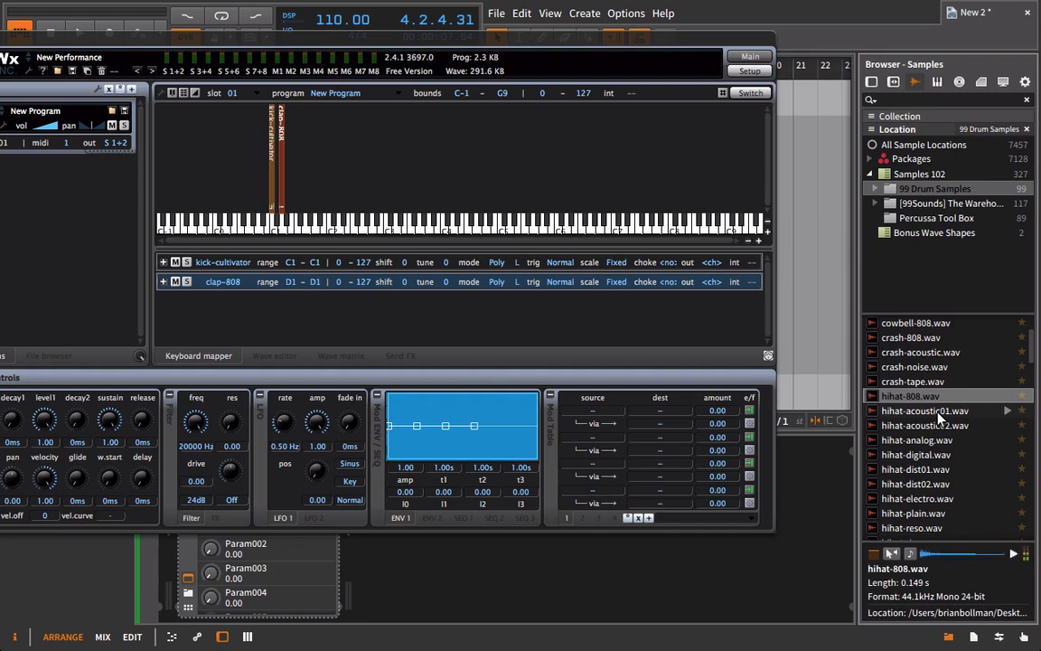
drag(912, 395, 291, 184)
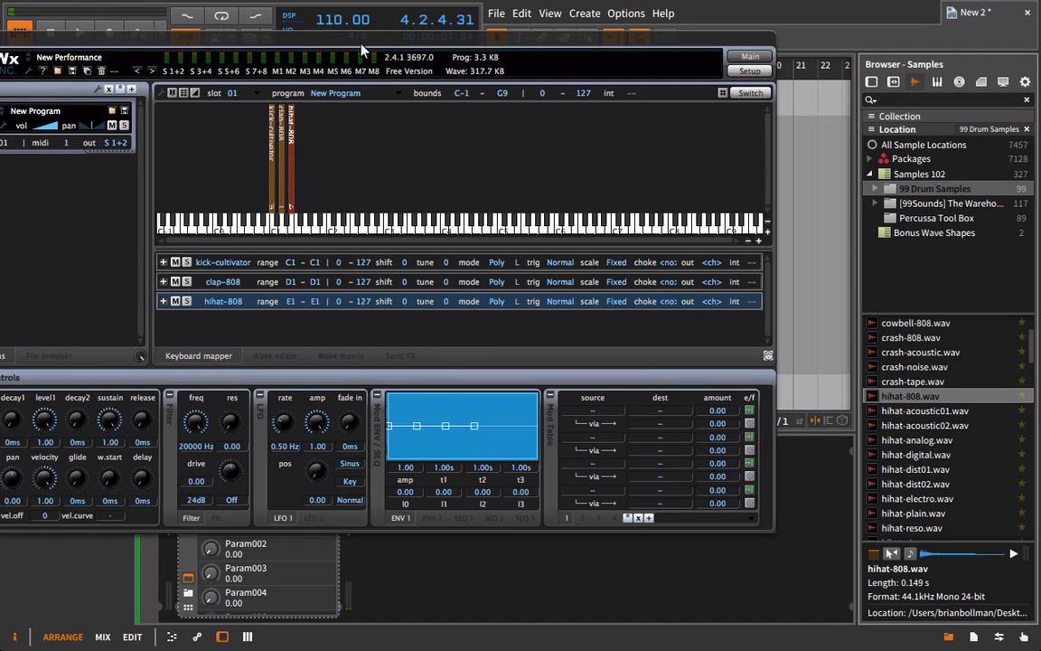
Reposition the plugin window to show all its controls and enlarge the keyboard map around the three drum samples.
drag(356, 40, 494, 36)
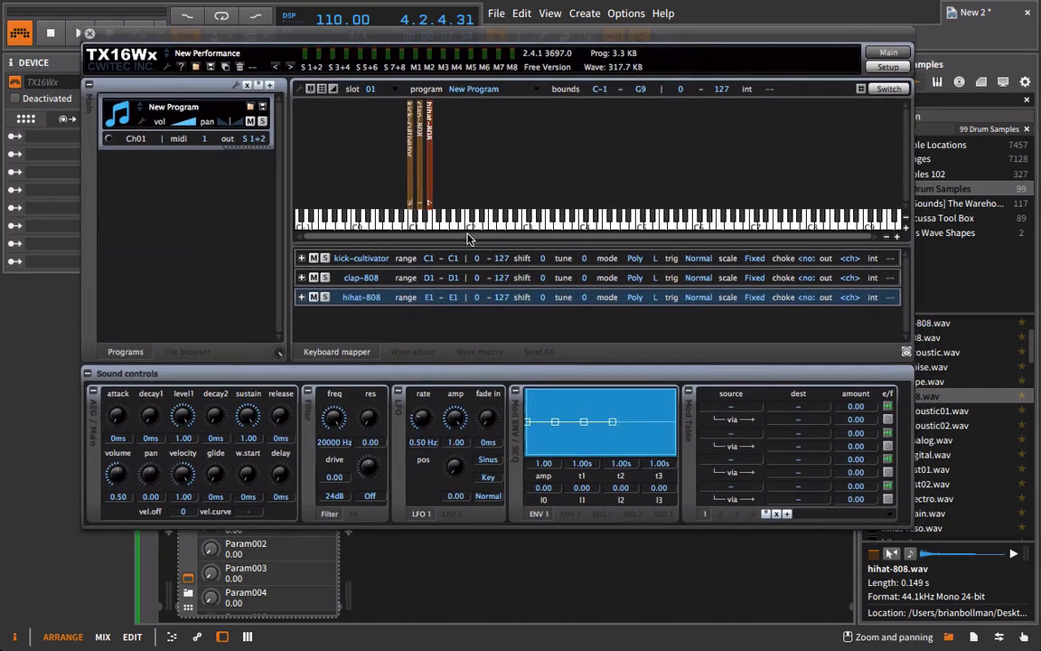
click(899, 237)
click(899, 237)
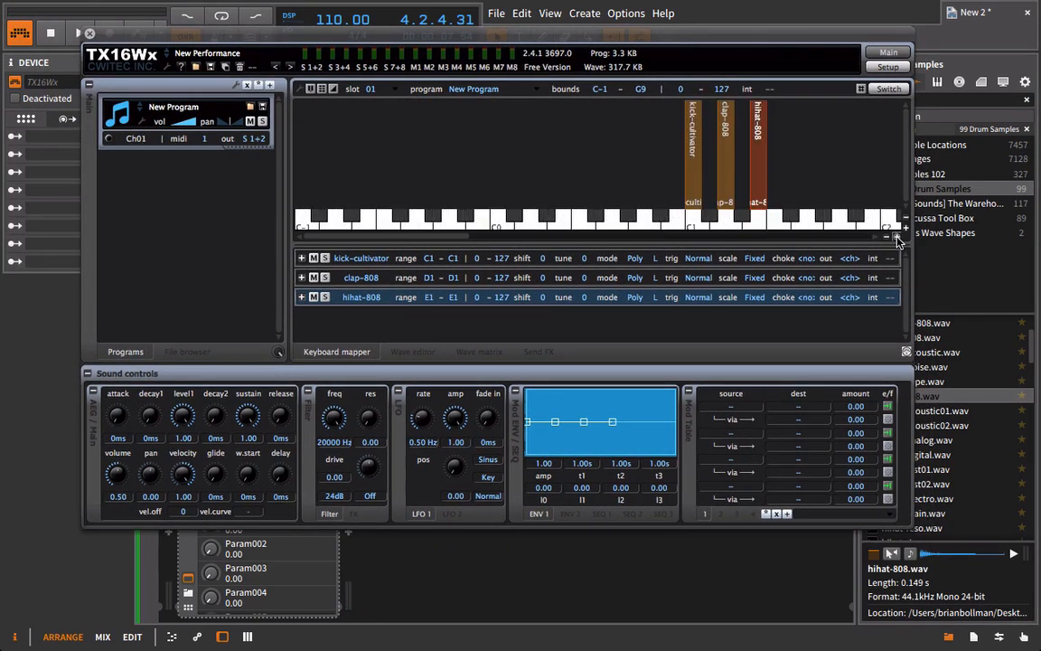
scroll(425, 217, right, 5)
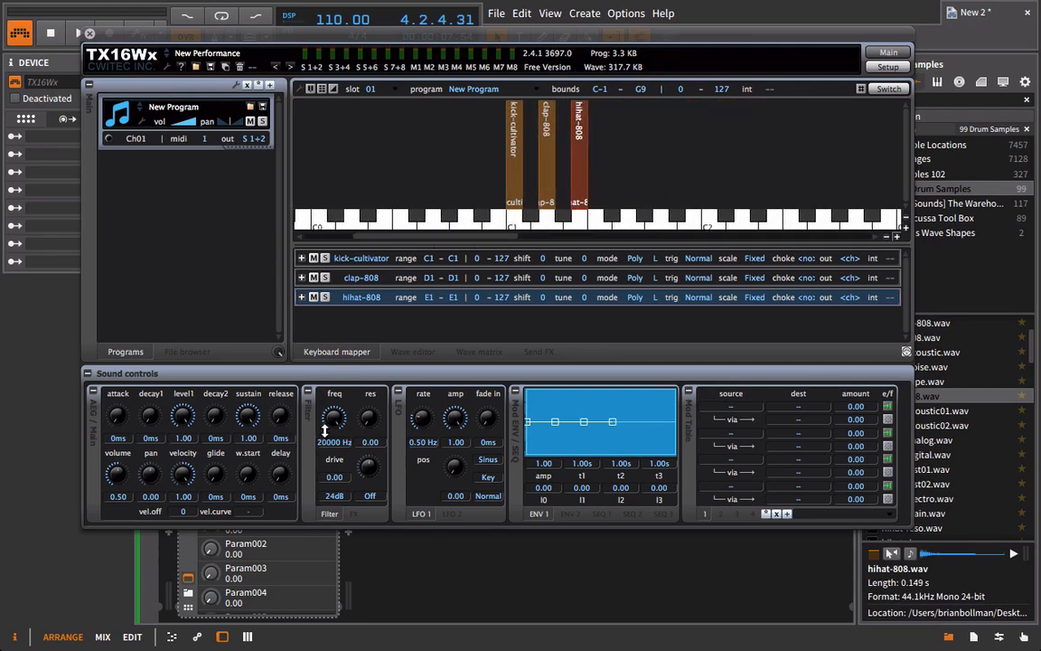
Set the amplitude envelope release of the kick-cultivator group to 25 ms.
click(533, 260)
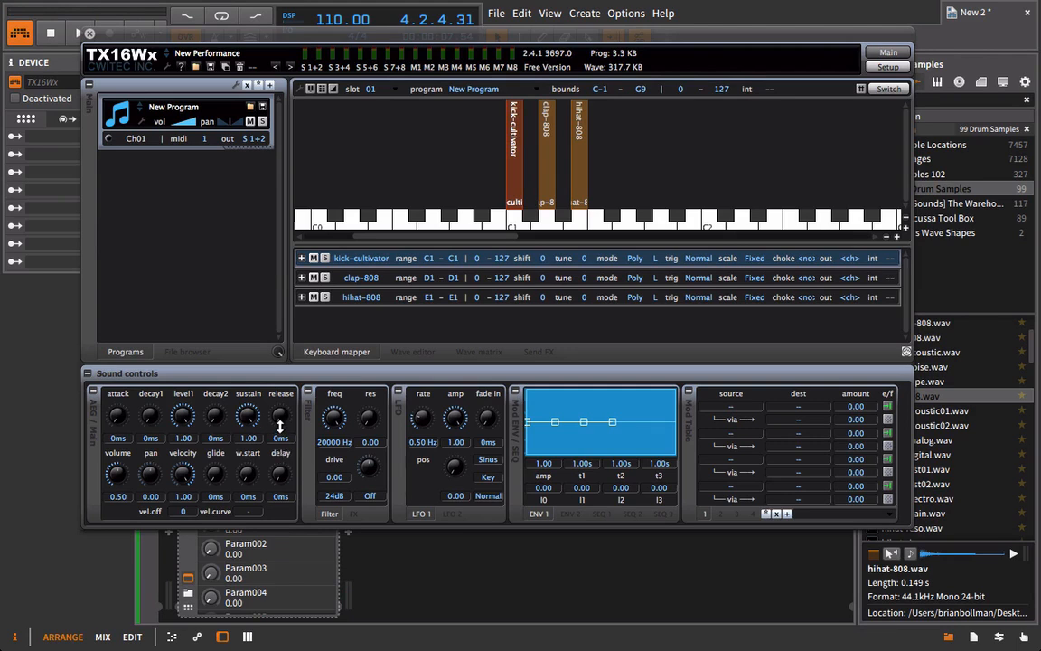
drag(285, 411, 279, 429)
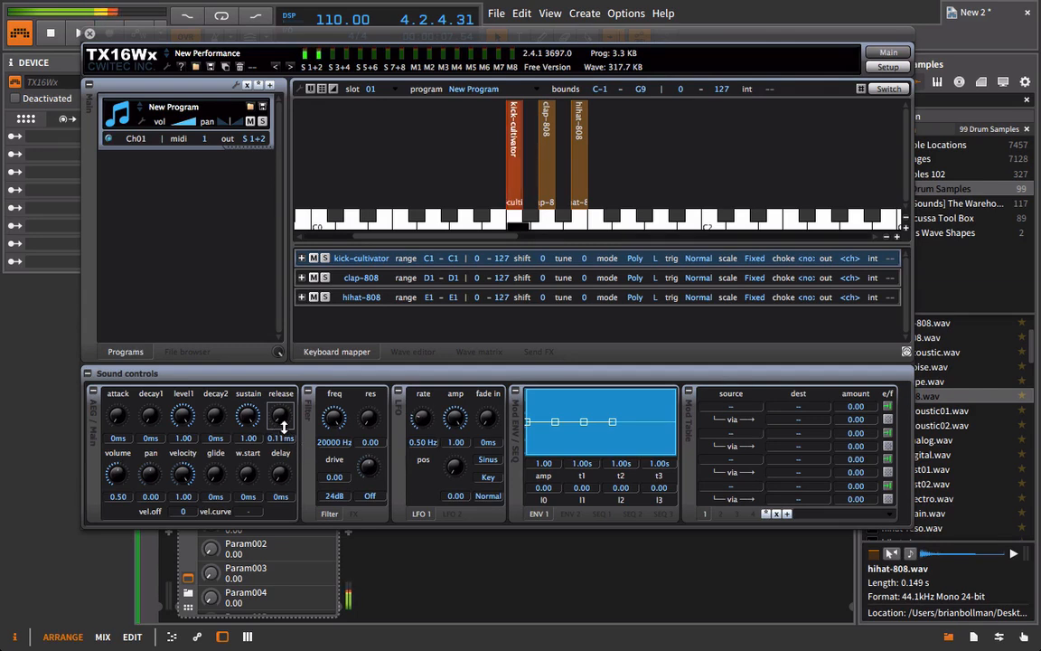
drag(286, 436, 286, 432)
double_click(286, 438)
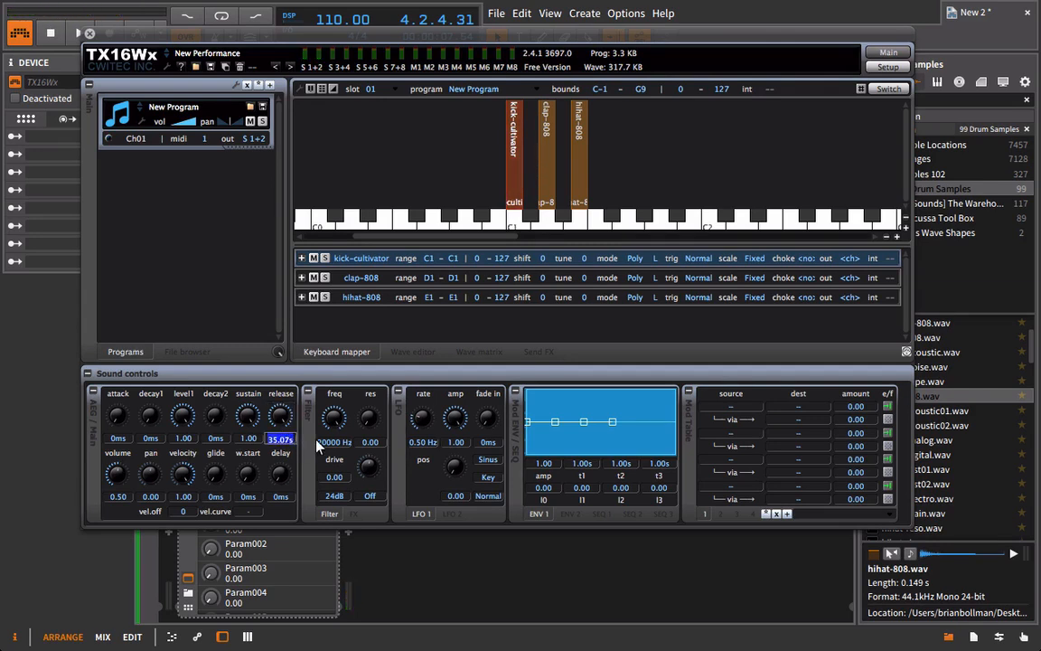
key(BackSpace)
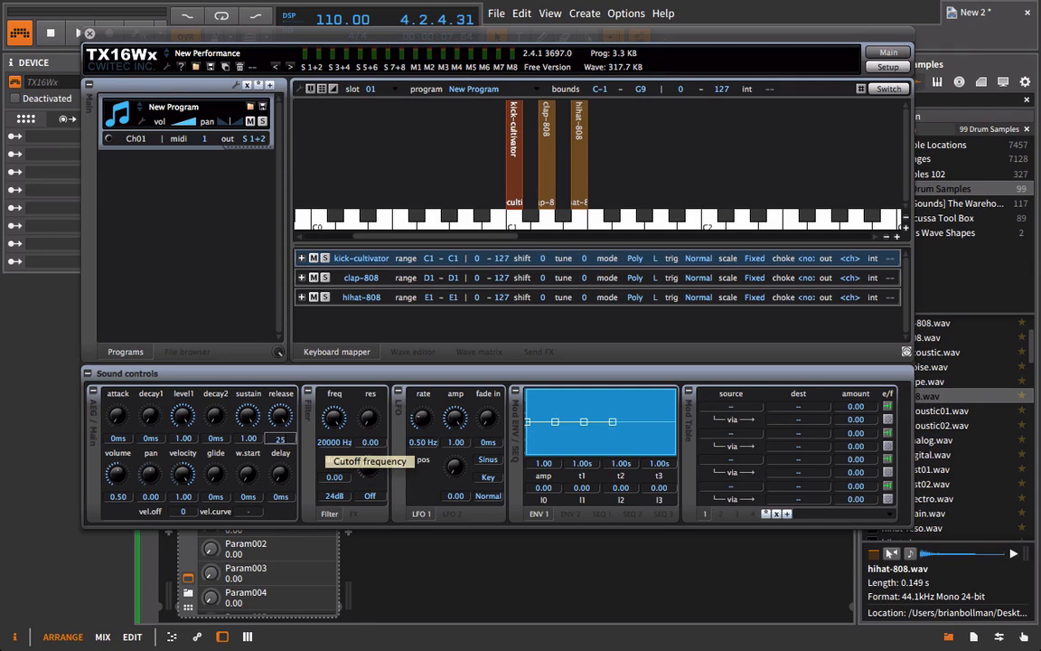
key(Return)
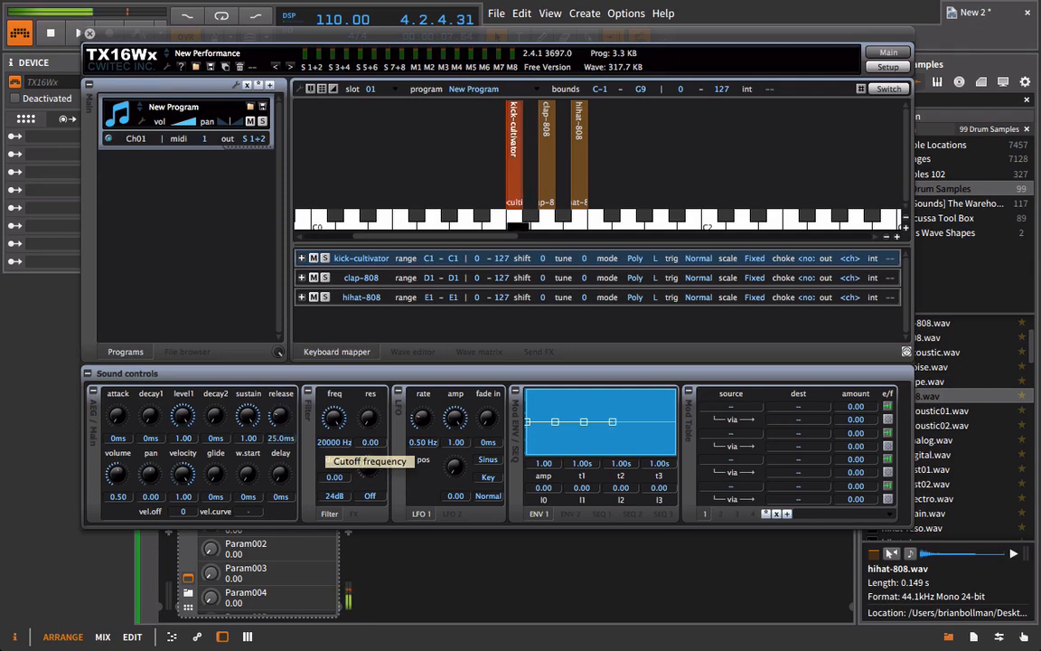
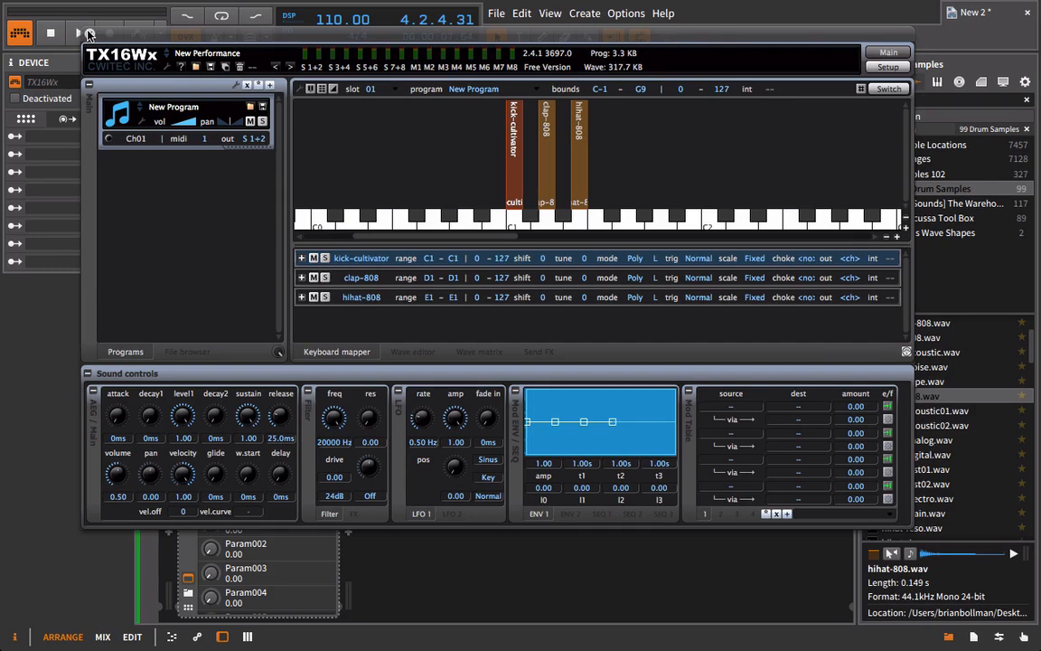
Close the TX16Wx window and create a one-bar clip at bar 1 on the TX16Wx track.
click(88, 33)
click(314, 97)
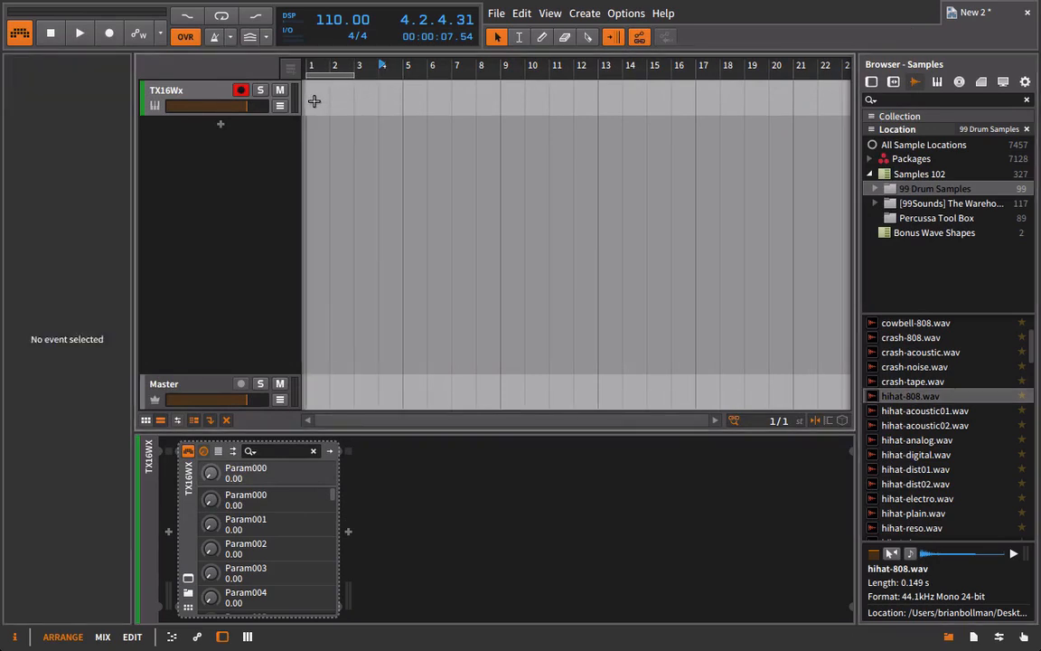
double_click(316, 98)
Draw four C1 notes at 1.1, 1.2, 1.3 and 1.4 in the clip and play it back.
scroll(266, 522, down, 7)
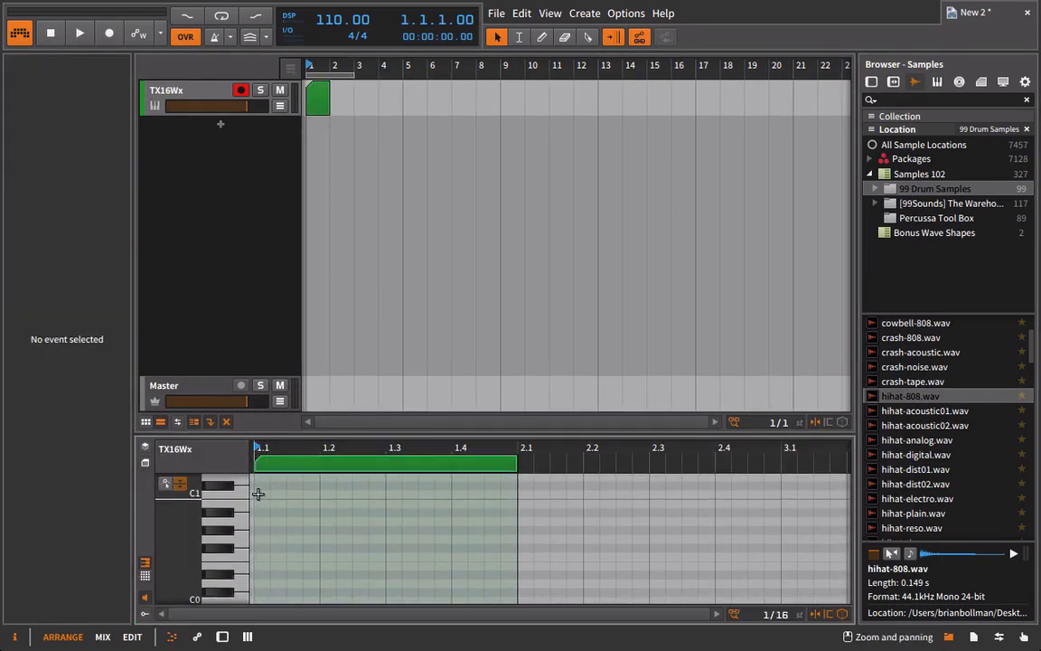
double_click(260, 496)
double_click(325, 495)
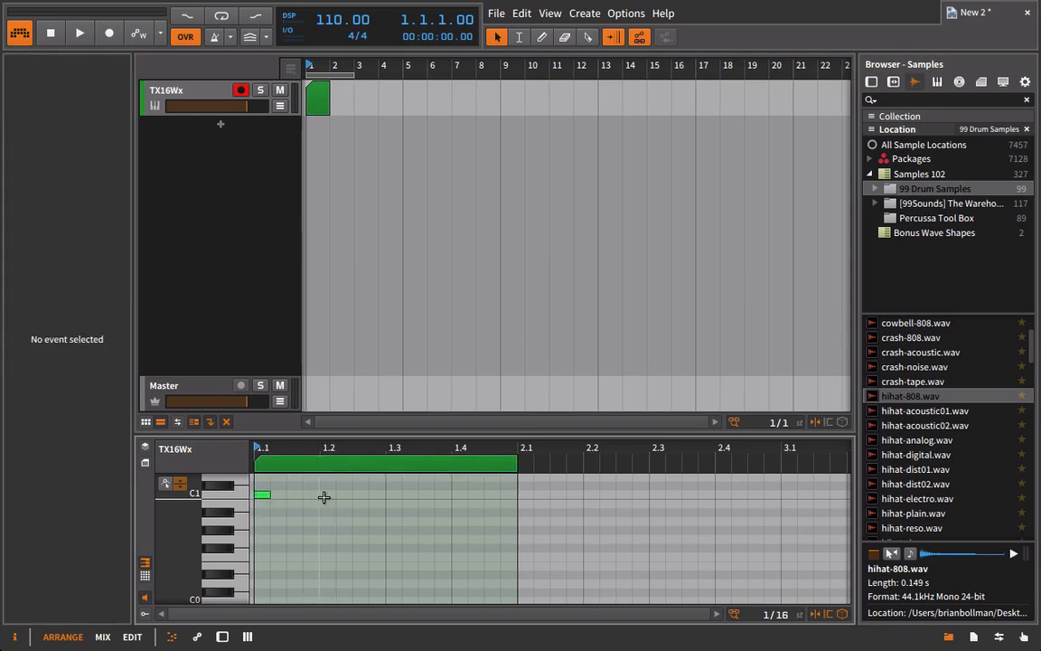
double_click(395, 496)
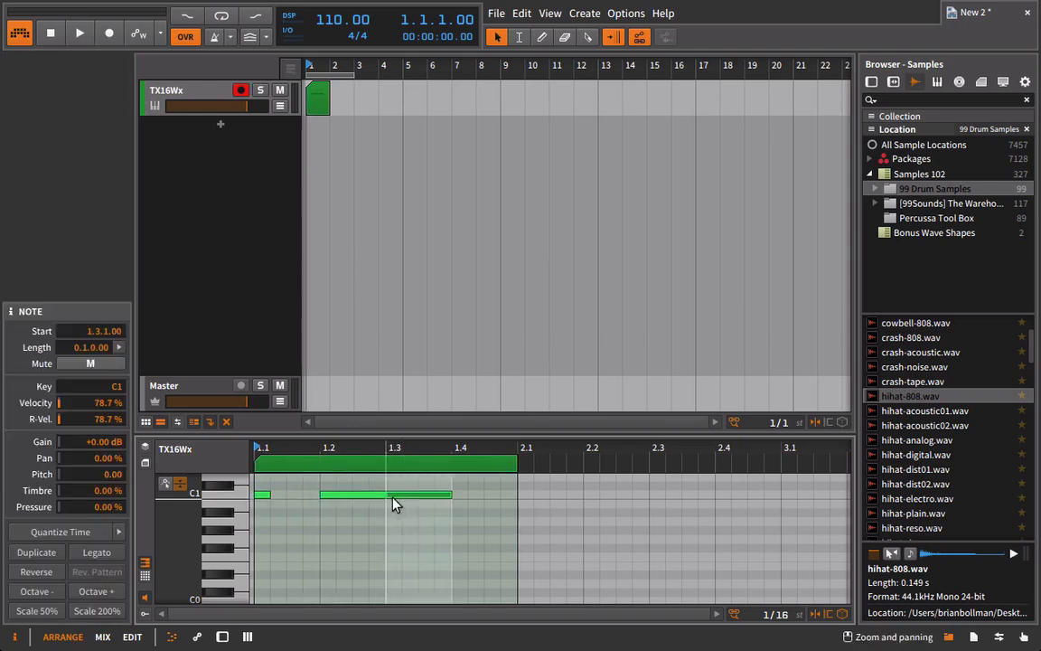
double_click(457, 495)
key(space)
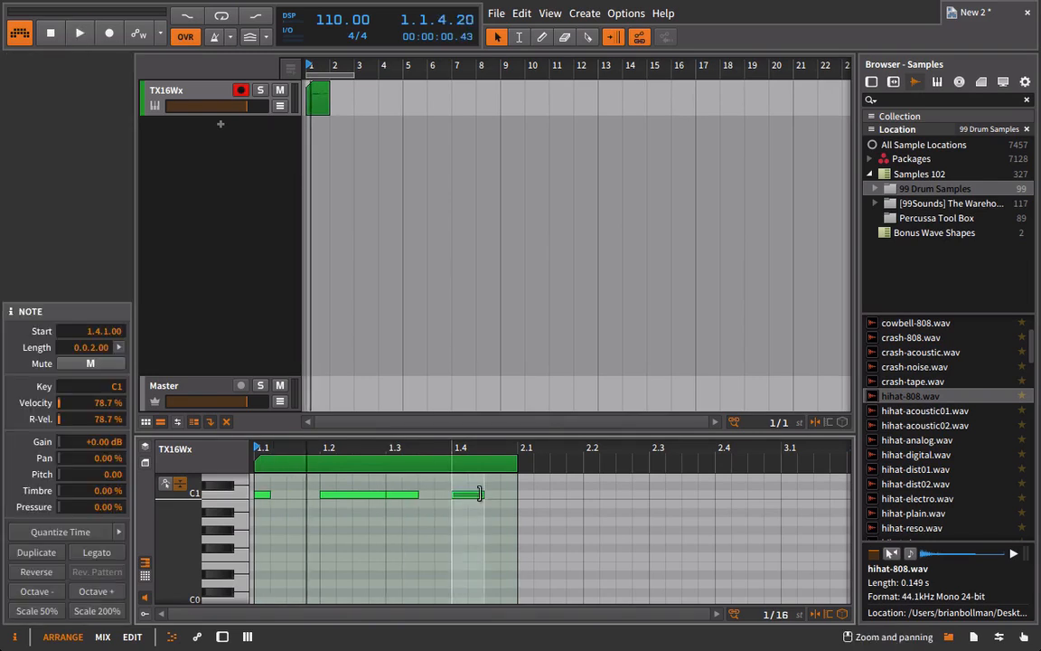
click(193, 101)
key(space)
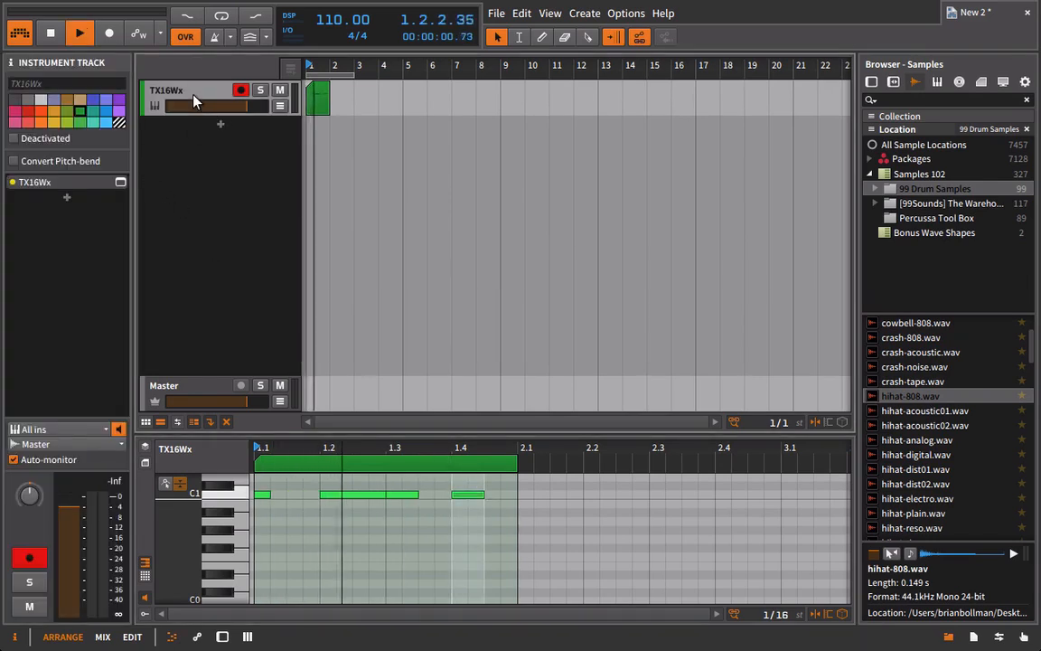
key(space)
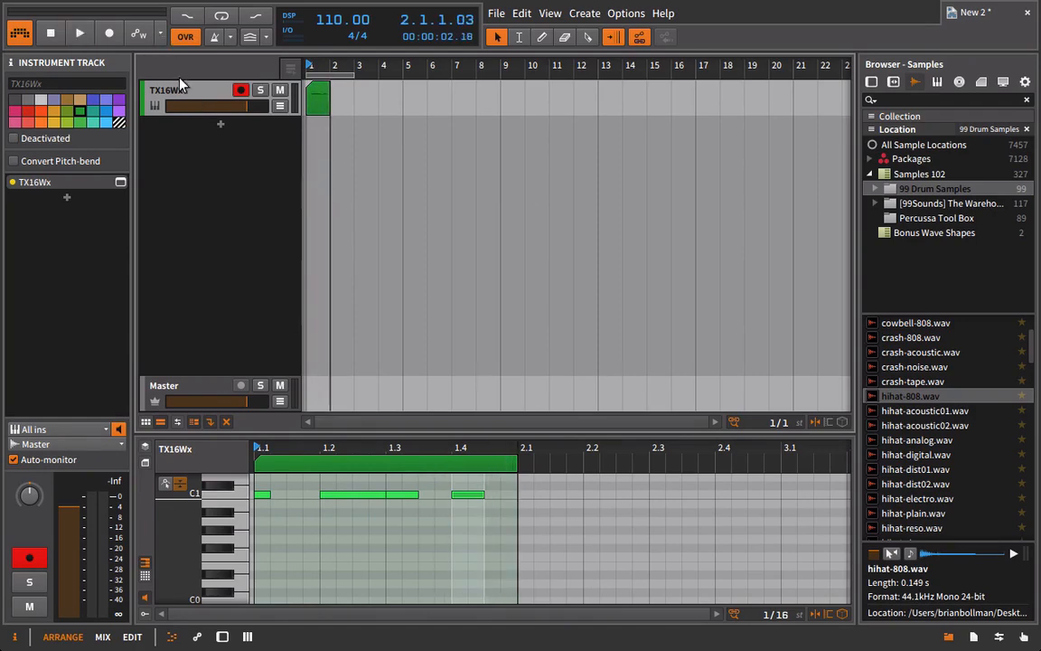
Reopen the TX16Wx window, move it beside the selected clip and make the note editor taller.
double_click(180, 90)
click(188, 579)
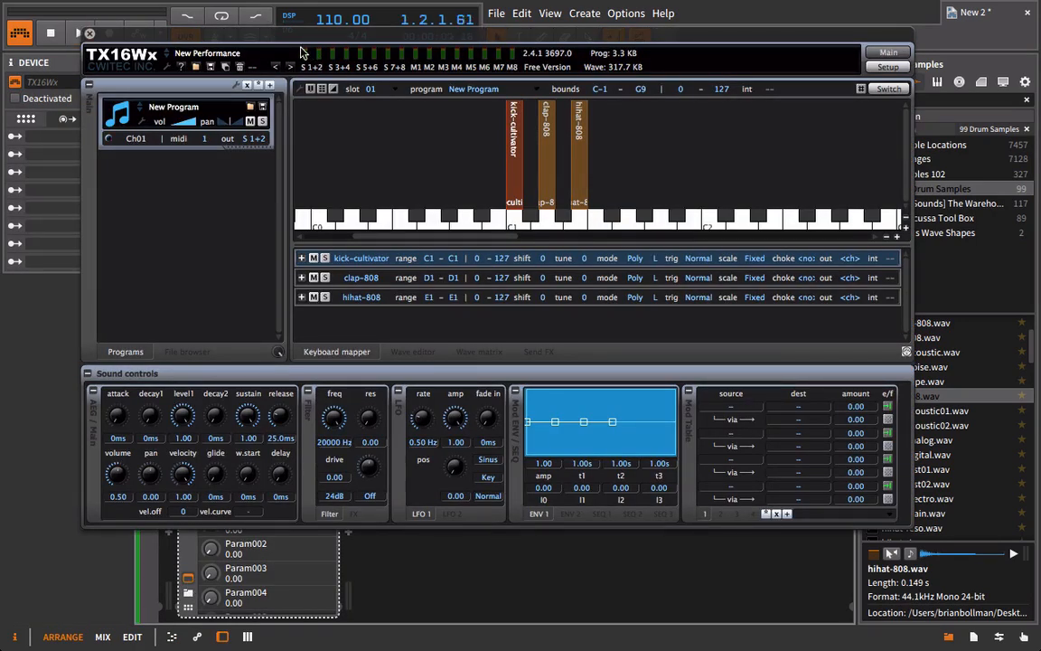
drag(290, 39, 388, 237)
click(323, 95)
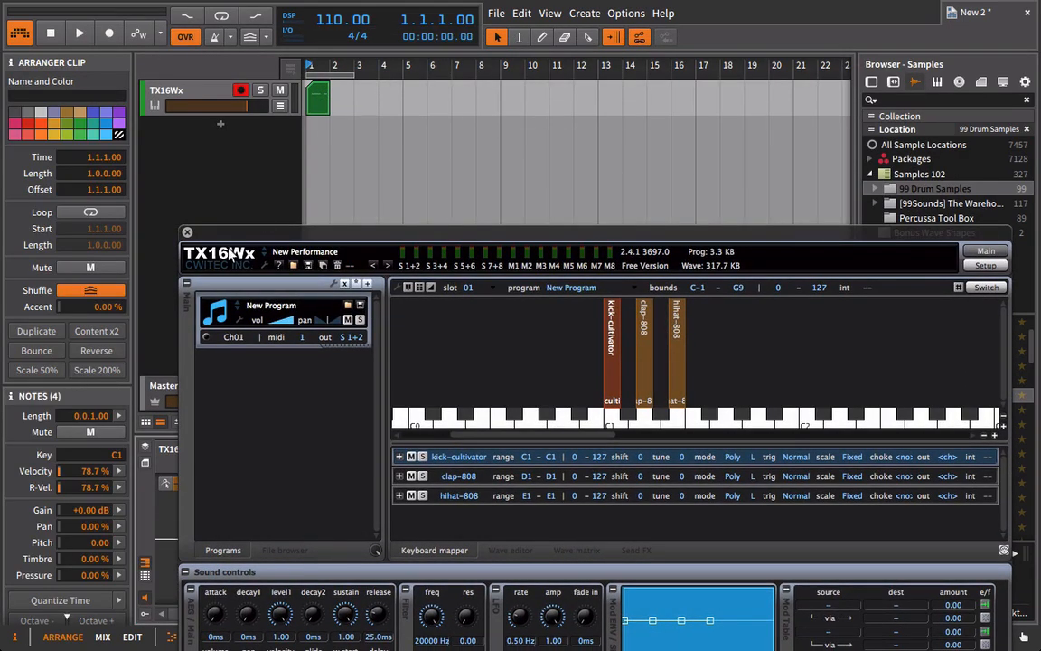
drag(242, 233, 596, 81)
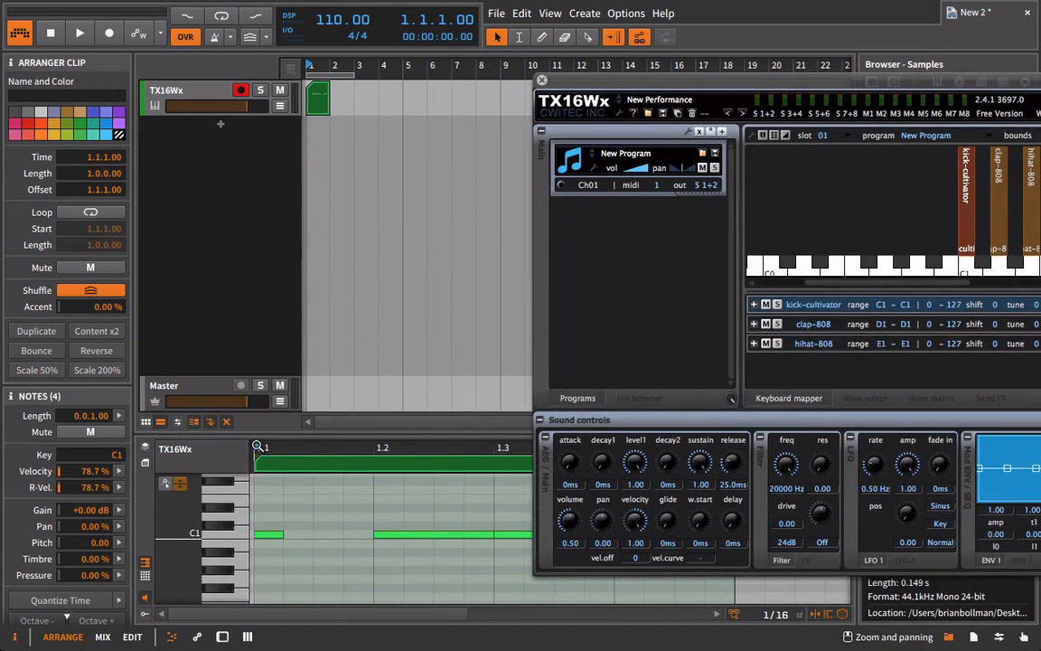
drag(255, 435, 258, 253)
Transpose all the clip's notes down one octave to C0 and play the clip.
click(365, 451)
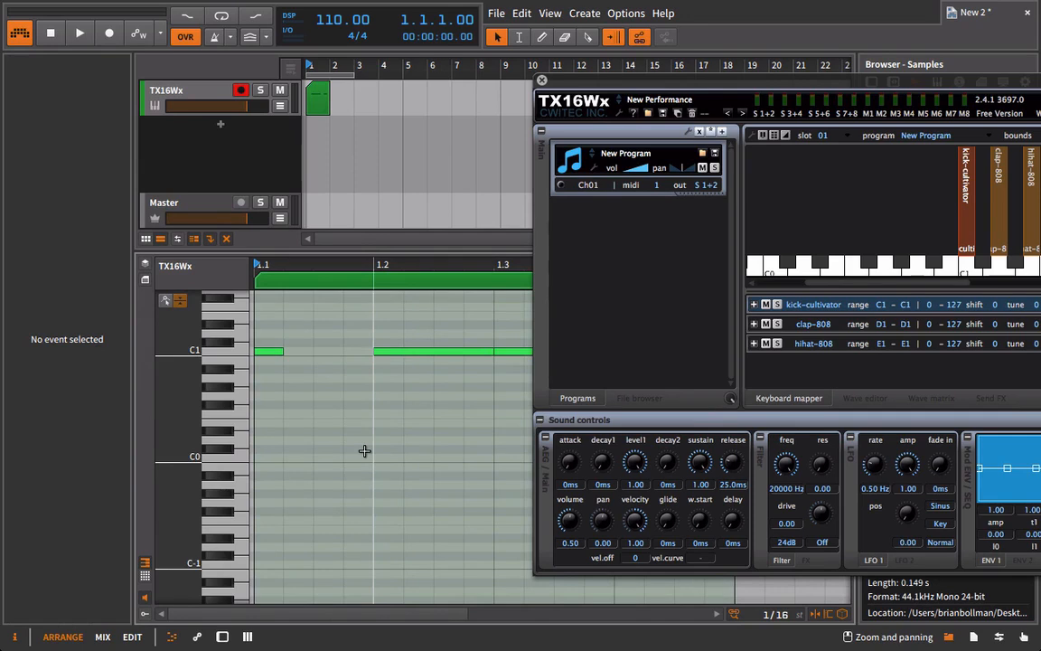
key(ctrl+a)
key(shift+Down)
key(space)
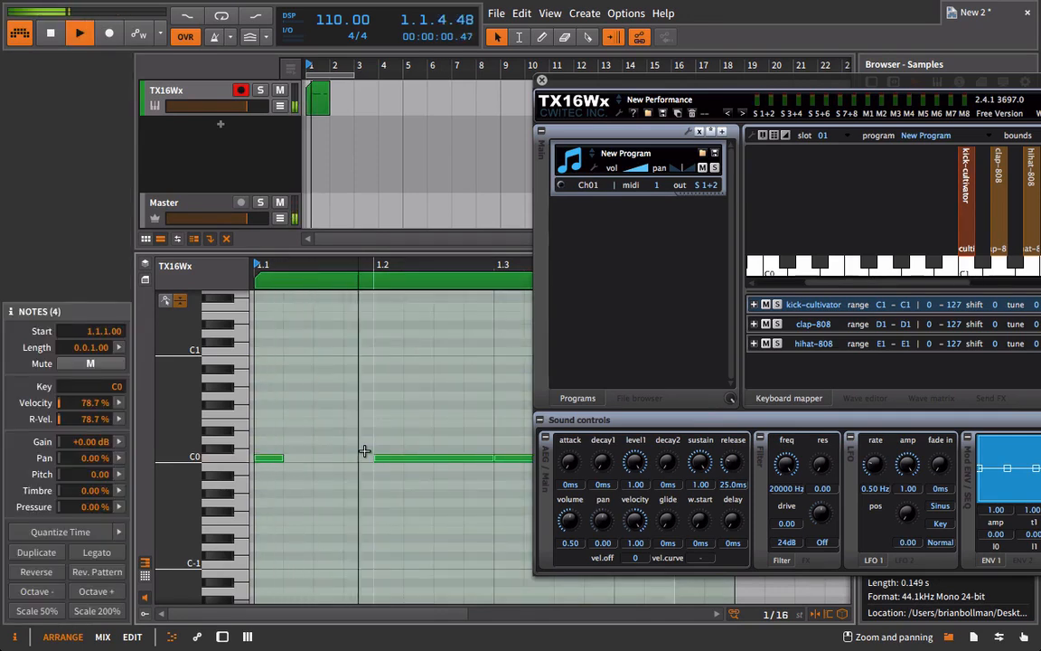
key(space)
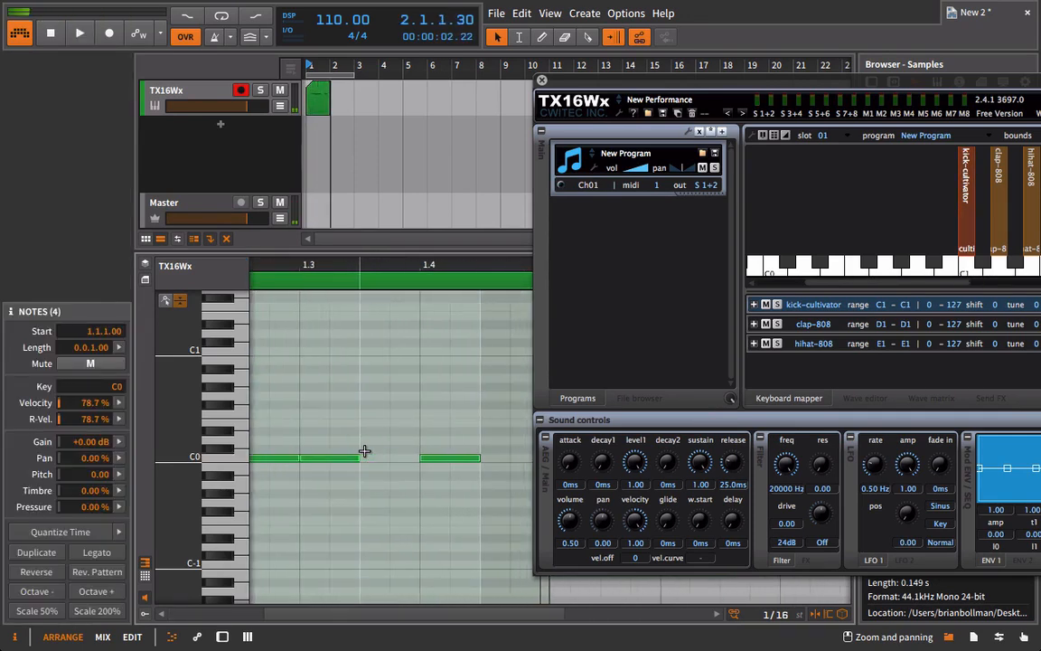
Resize the C0 notes: beat 1.4 to 0.0.0.55, beat 1.3 to 0.0.0.97 and beat 1.1 to 0.0.2.00, auditioning the changes.
scroll(365, 451, down, 3)
click(485, 446)
drag(478, 382, 451, 381)
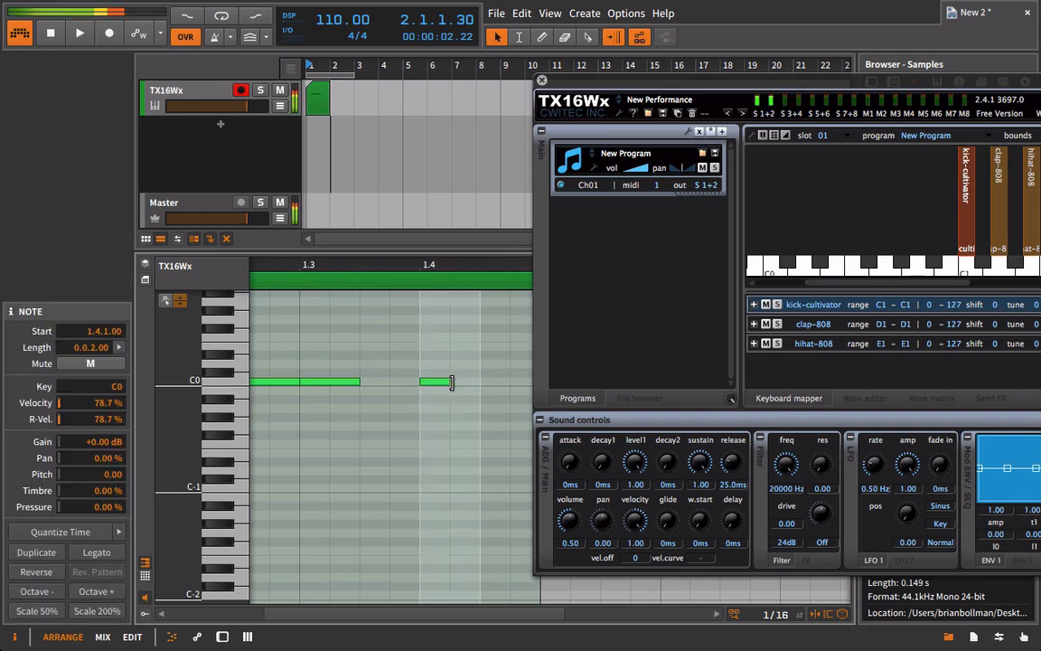
key(space)
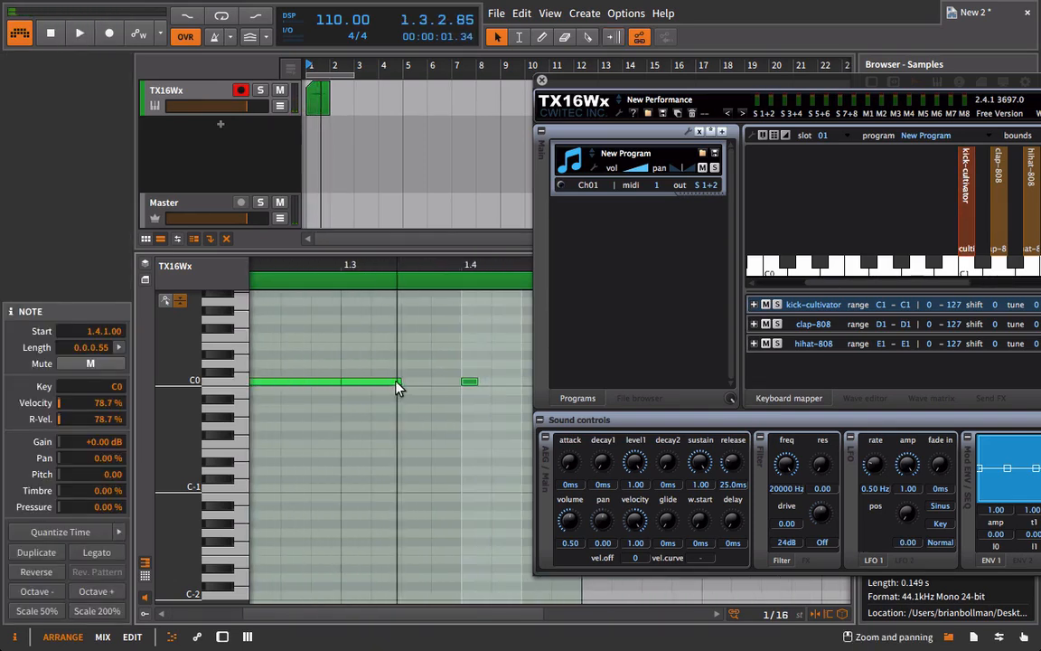
drag(398, 385, 371, 385)
key(space)
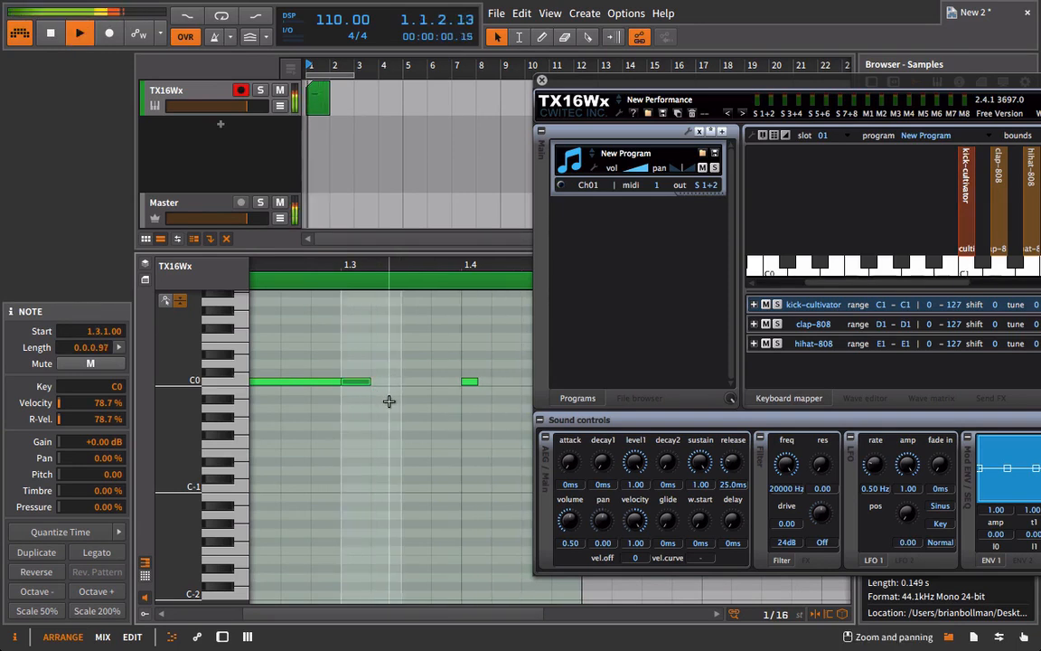
scroll(389, 402, left, 4)
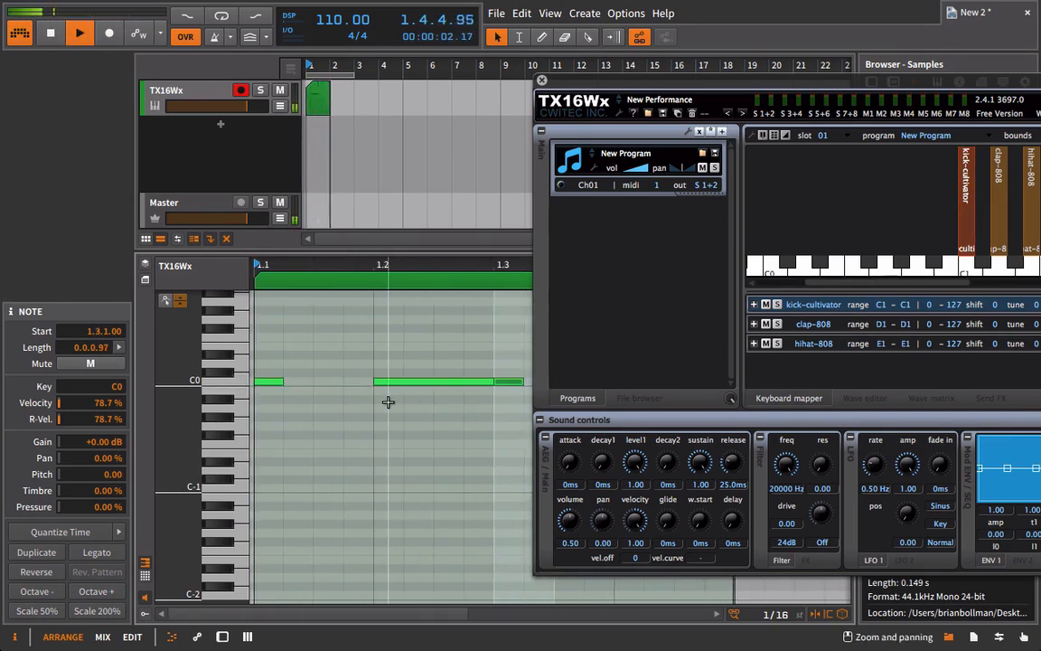
drag(284, 381, 309, 384)
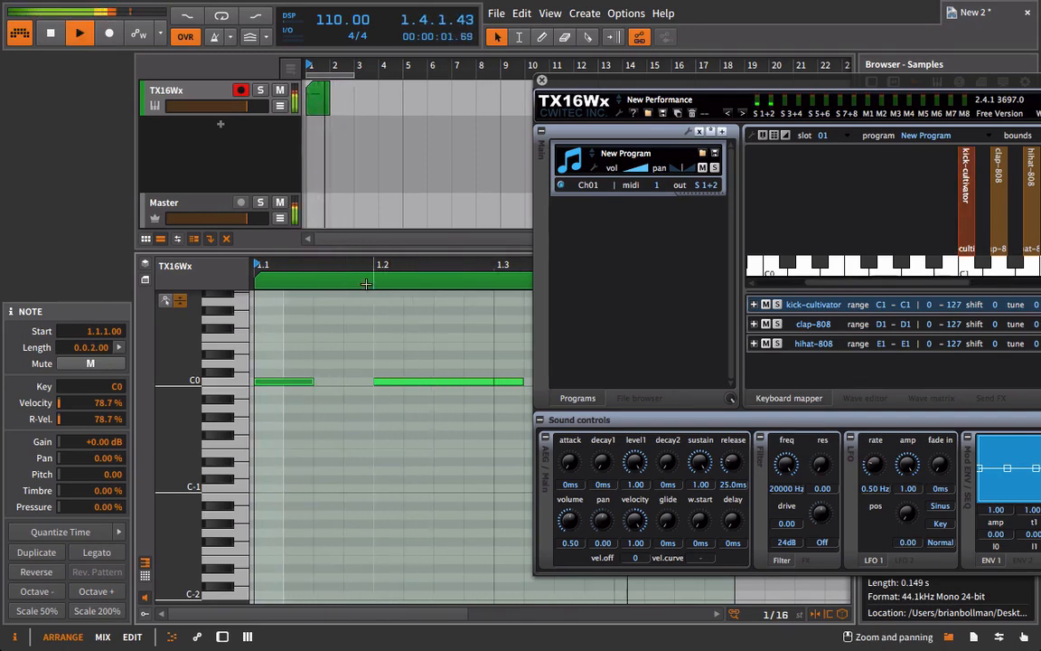
Move the TX16Wx window to show more of the keyboard map, select the clap-808 group and play the clip.
drag(638, 92, 559, 70)
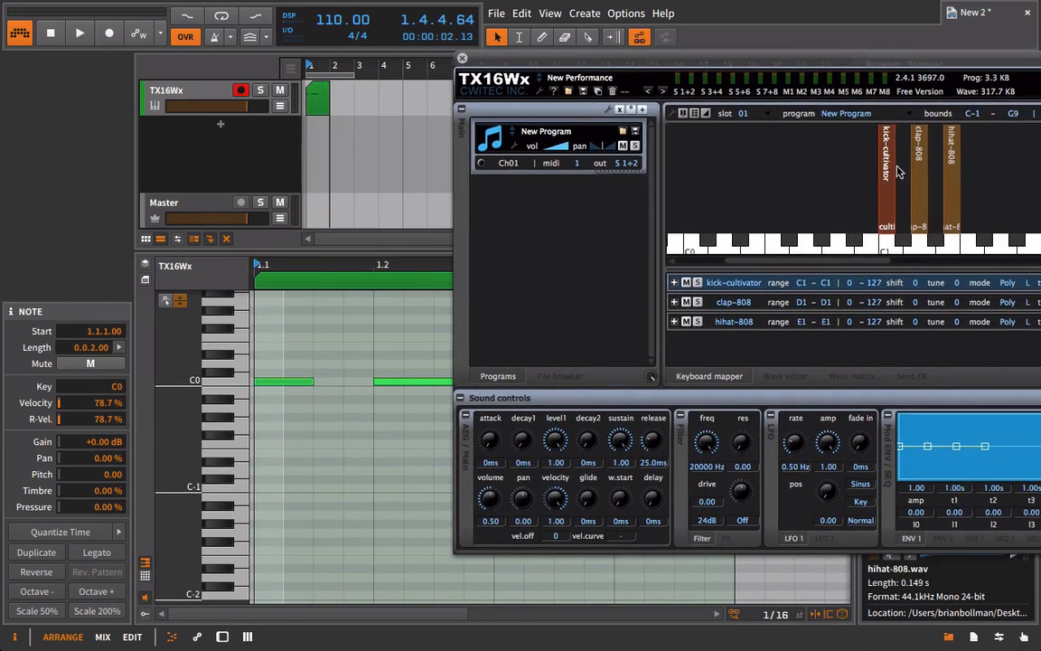
click(916, 215)
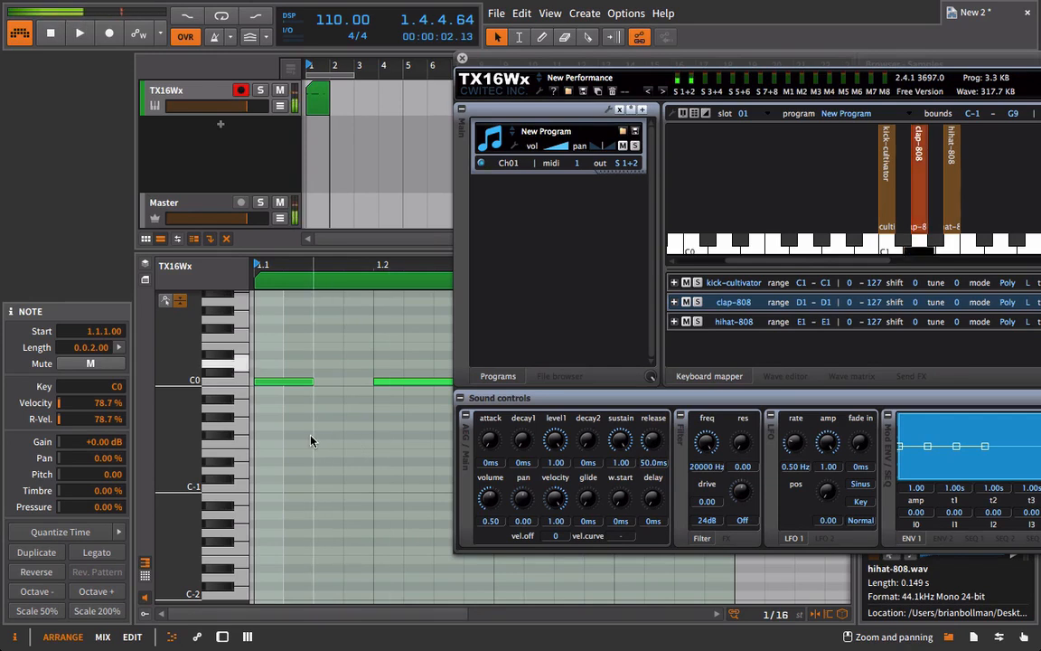
key(space)
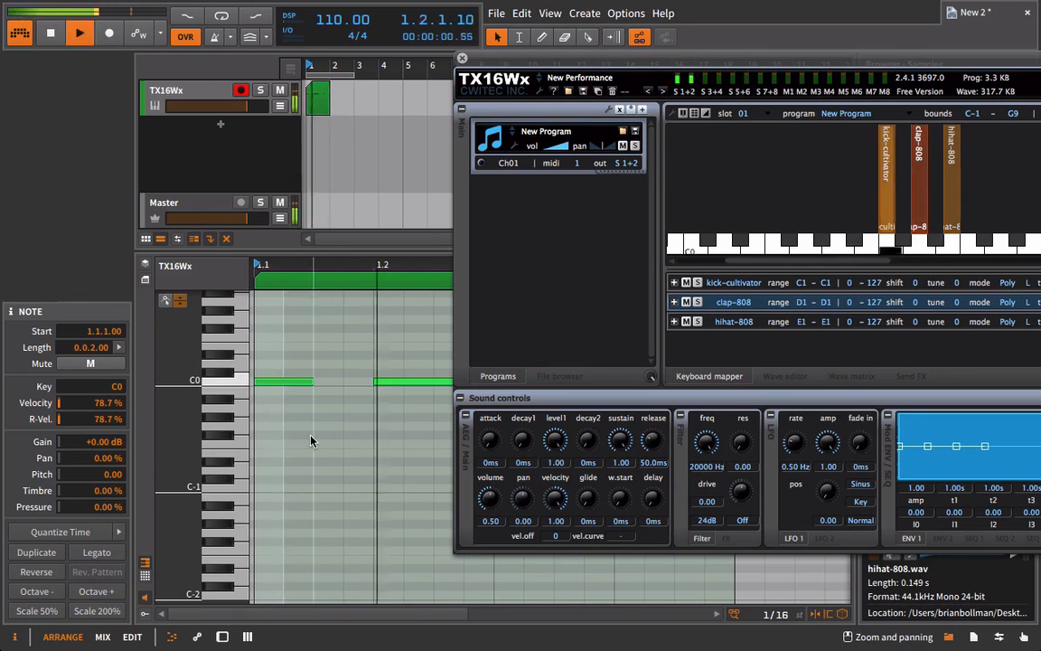
Add a D0 note at 1.1.2.00 with length 0.0.2.00 and loop playback over the first bar.
double_click(298, 363)
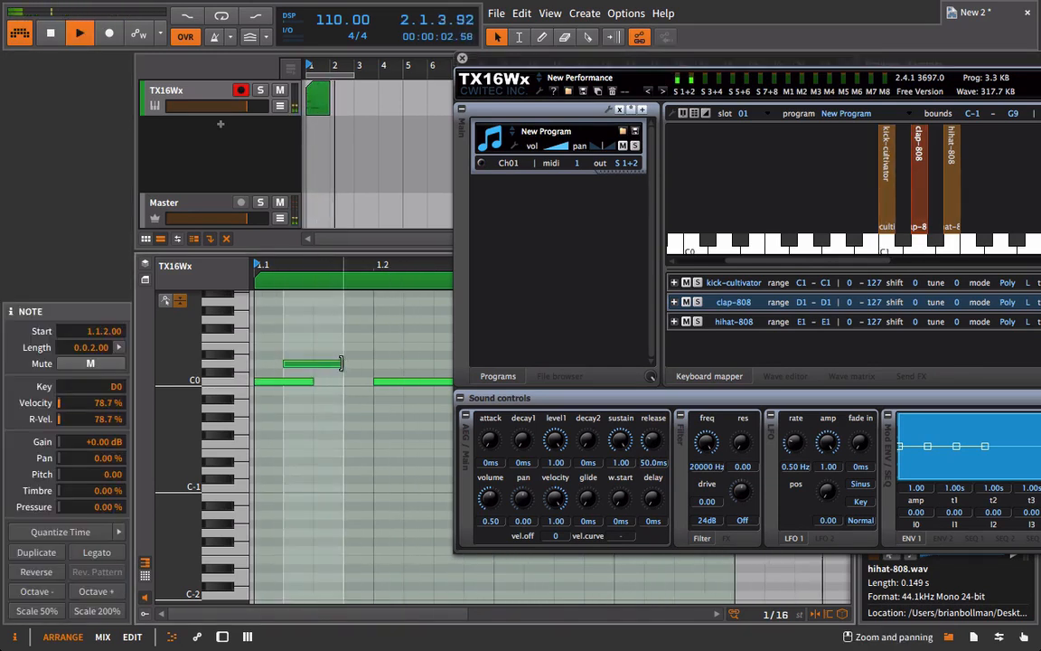
key(ctrl+l)
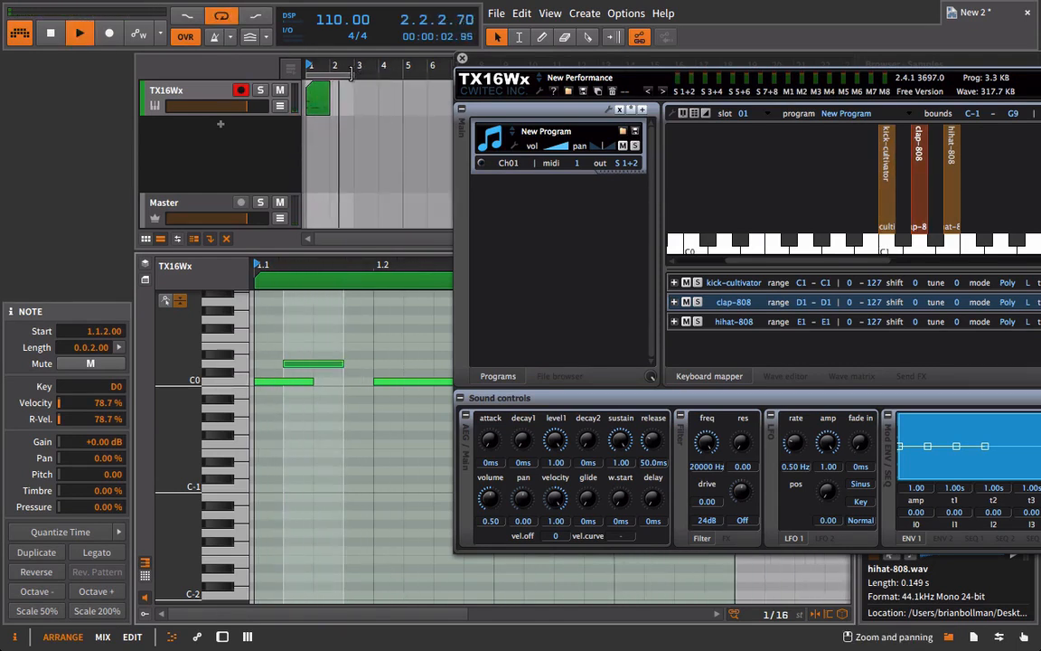
drag(351, 74, 331, 75)
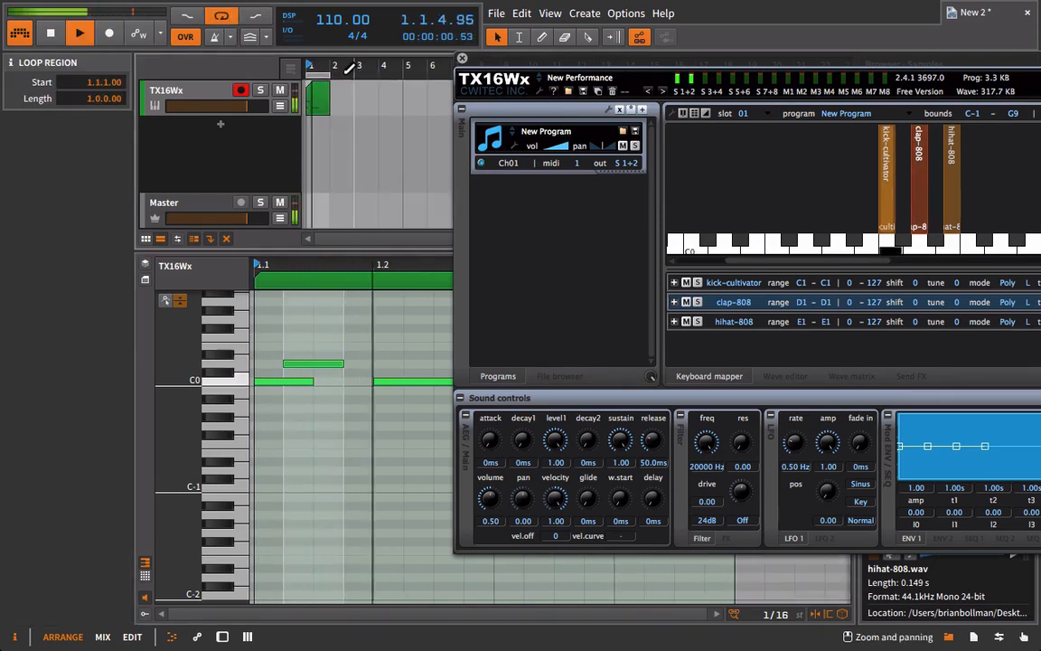
Add D0 notes at 1.2.3.00 with length 0.0.1.00 and at 1.3.2.00 with length 0.0.3.00.
scroll(379, 324, right, 3)
mouse_move(325, 366)
mouse_down()
mouse_move(368, 365)
mouse_move(335, 365)
mouse_up()
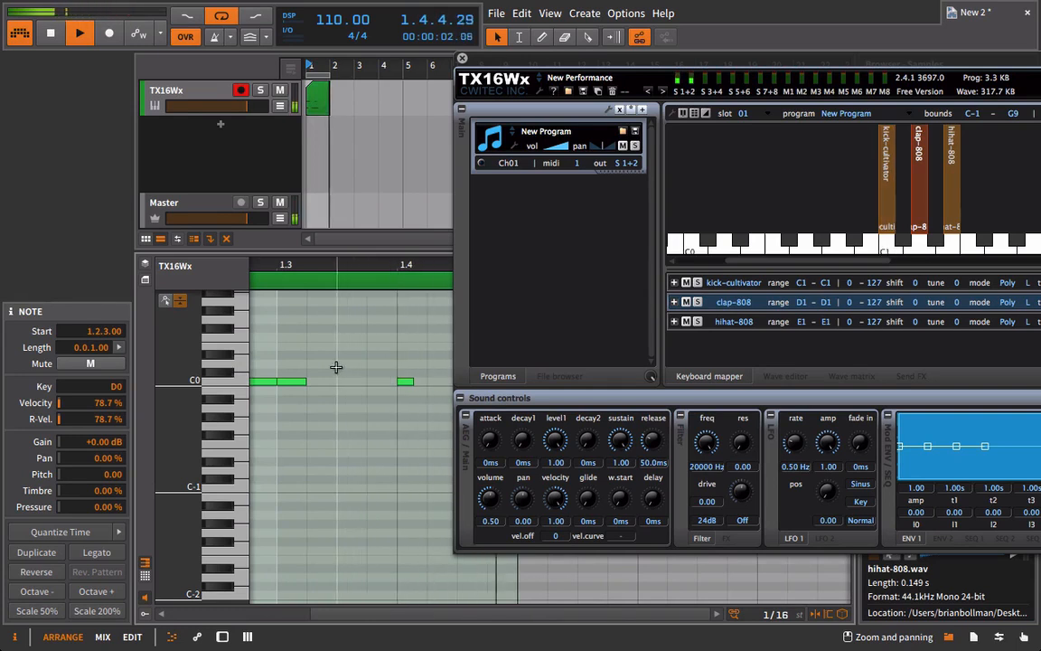
click(335, 366)
drag(336, 364, 396, 364)
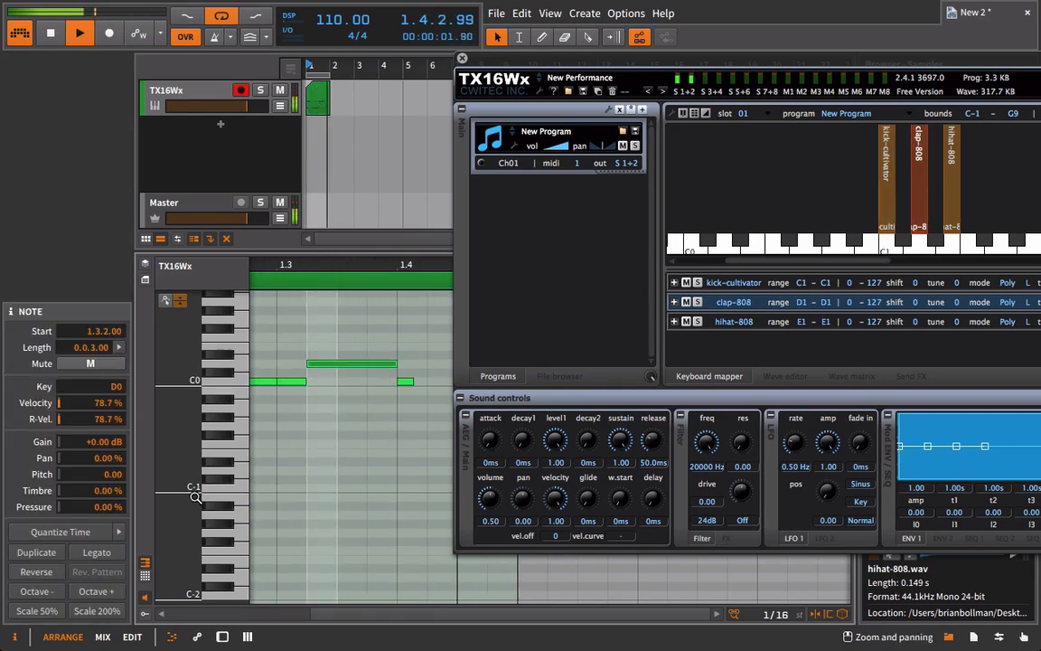
Add a D0 note at 1.4.4.00 with length 0.0.1.00 and audition the looped pattern.
scroll(309, 451, right, 5)
scroll(309, 451, left, 2)
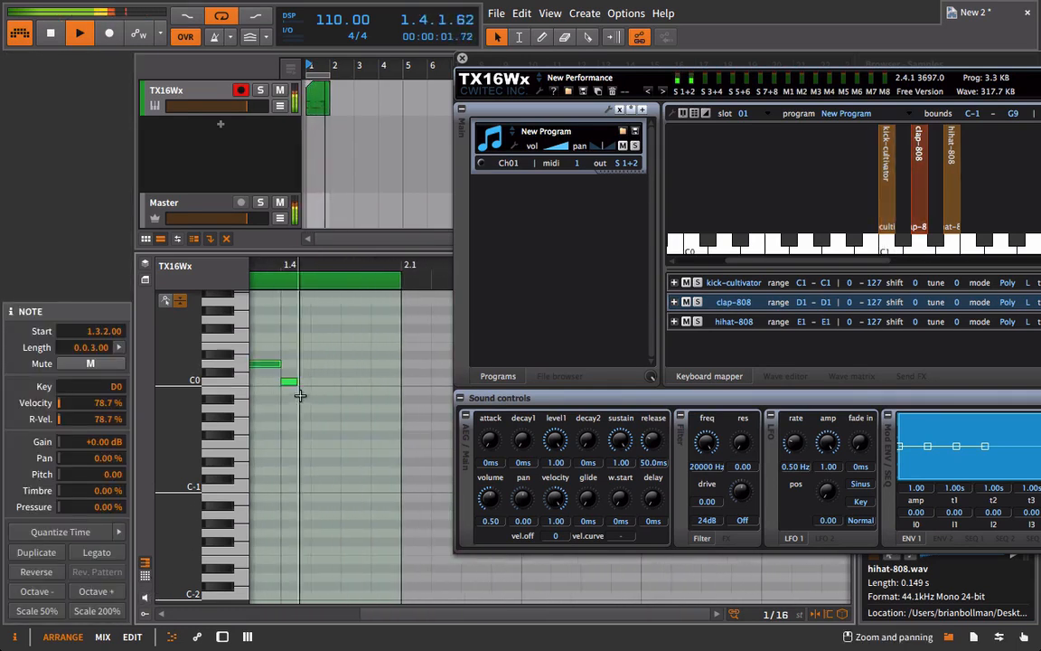
double_click(361, 364)
click(360, 363)
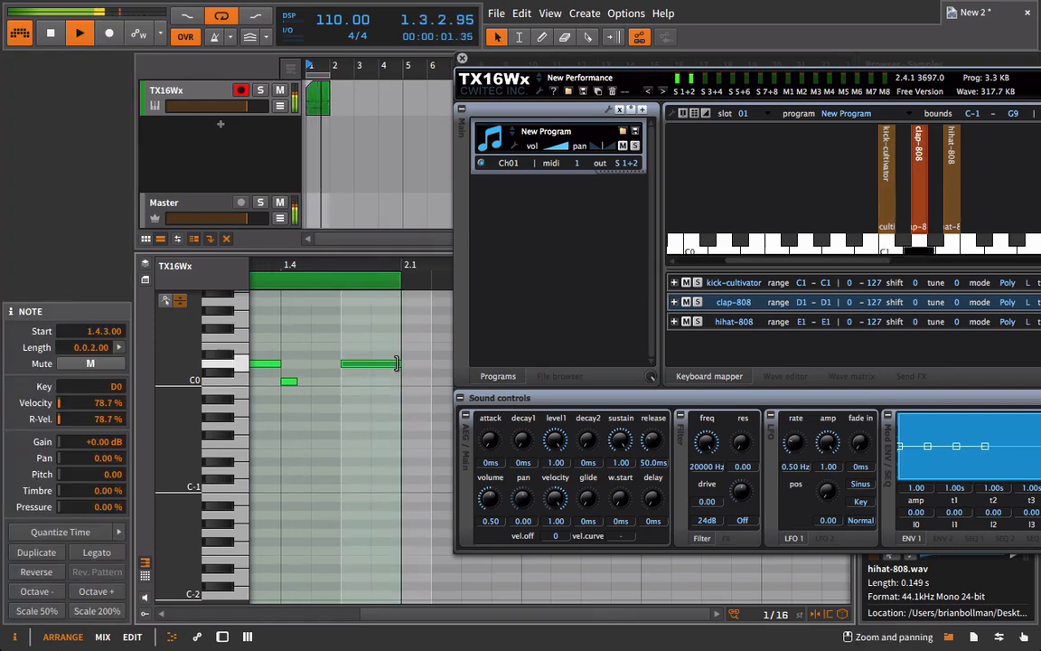
mouse_move(386, 363)
mouse_down()
mouse_move(370, 364)
mouse_move(381, 364)
mouse_up()
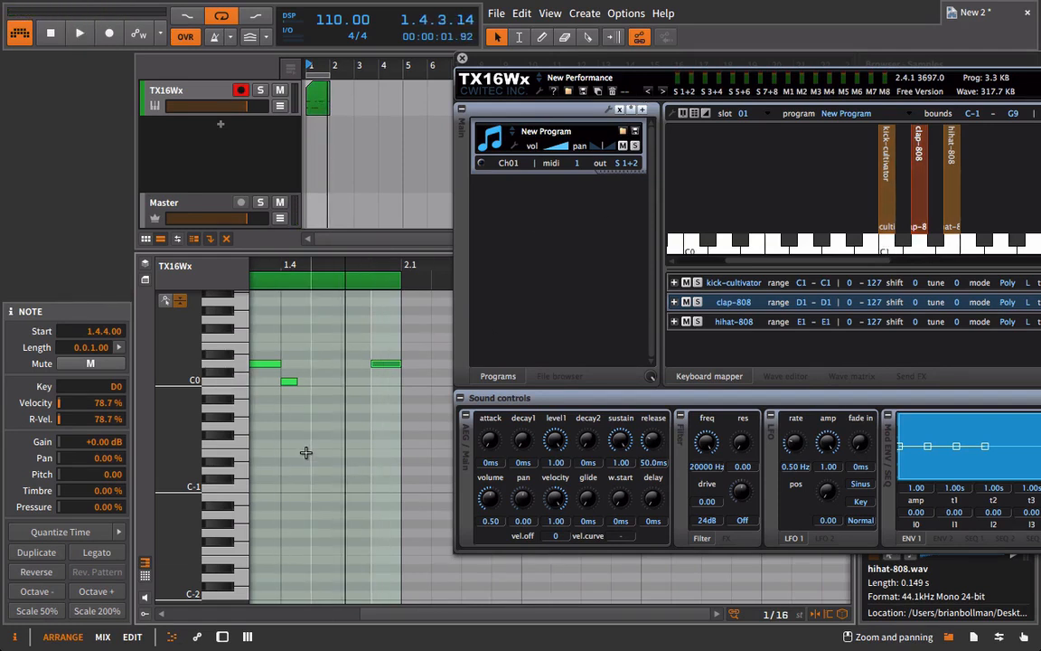
scroll(306, 452, left, 5)
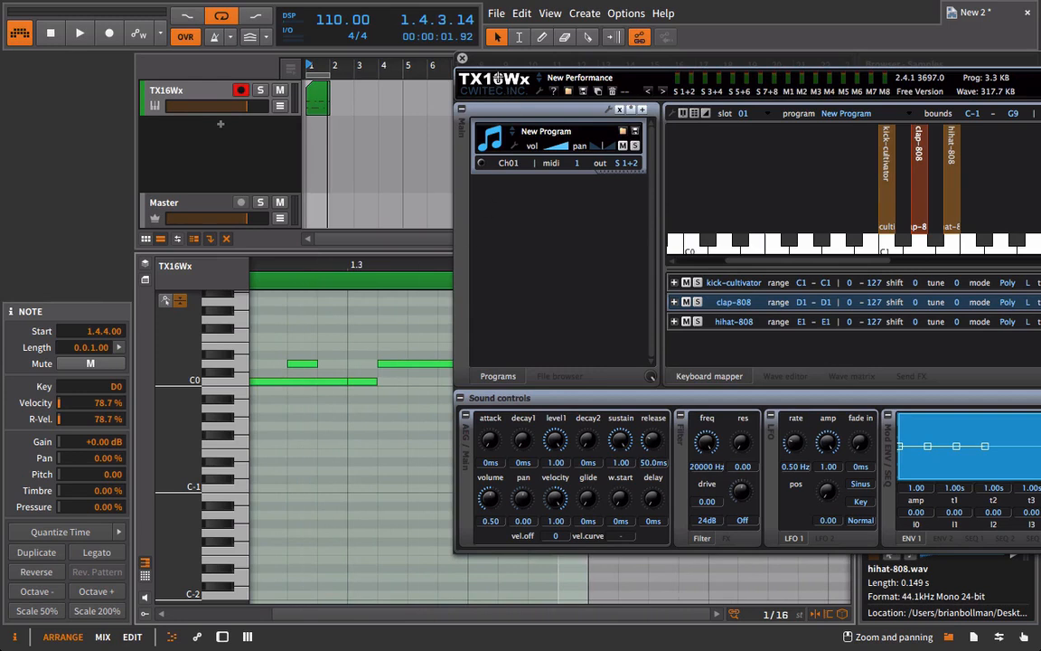
scroll(297, 432, left, 3)
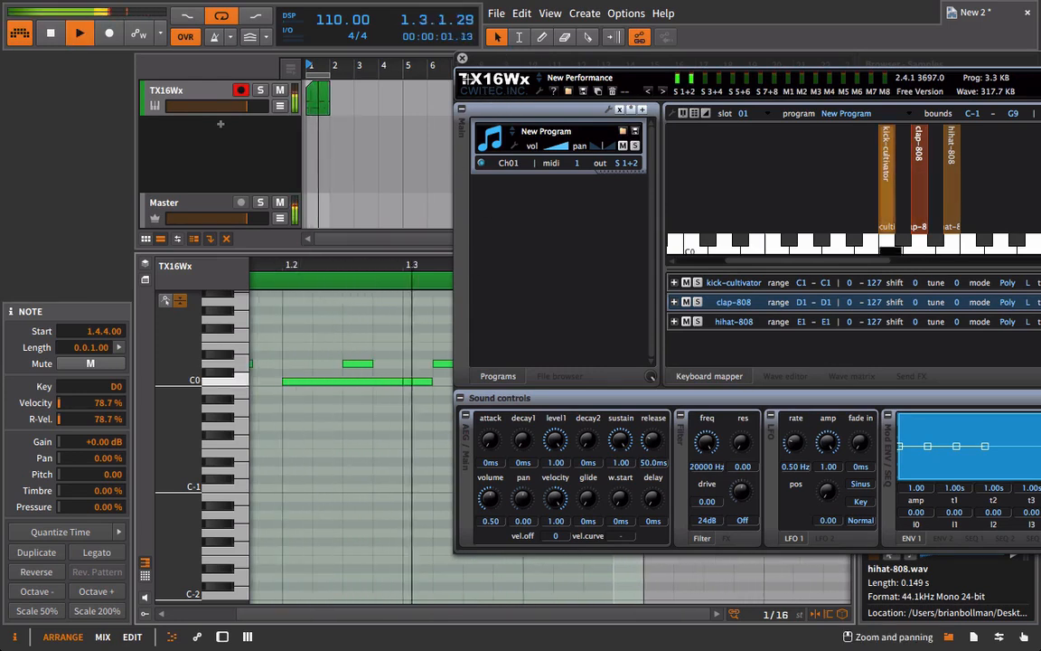
key(space)
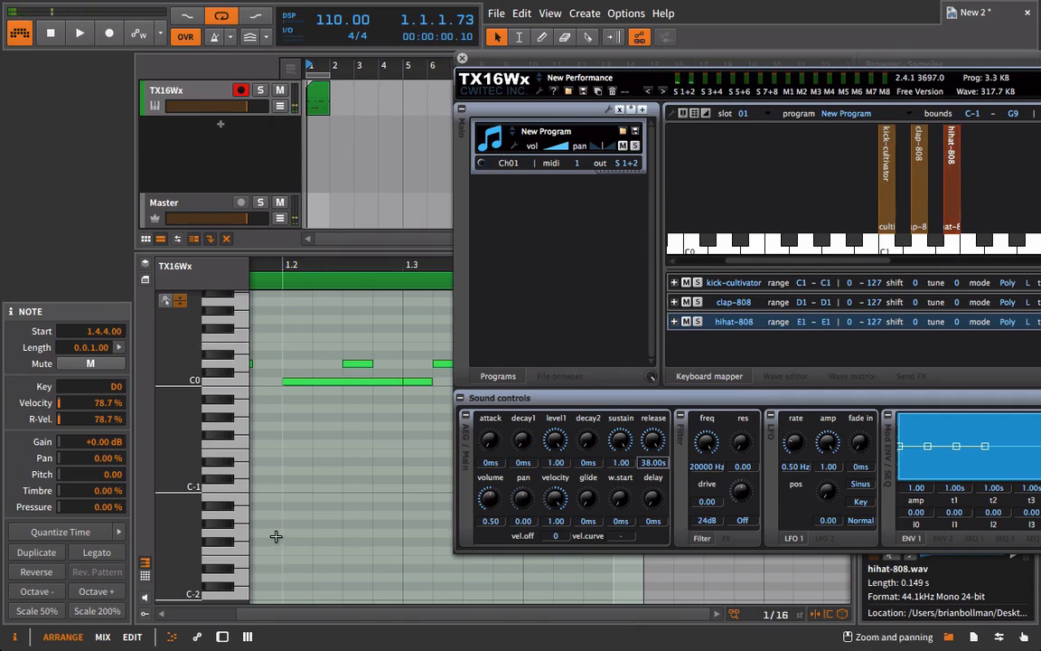
Close the TX16Wx window and show the note velocity lane beneath the clip's notes.
scroll(276, 536, left, 3)
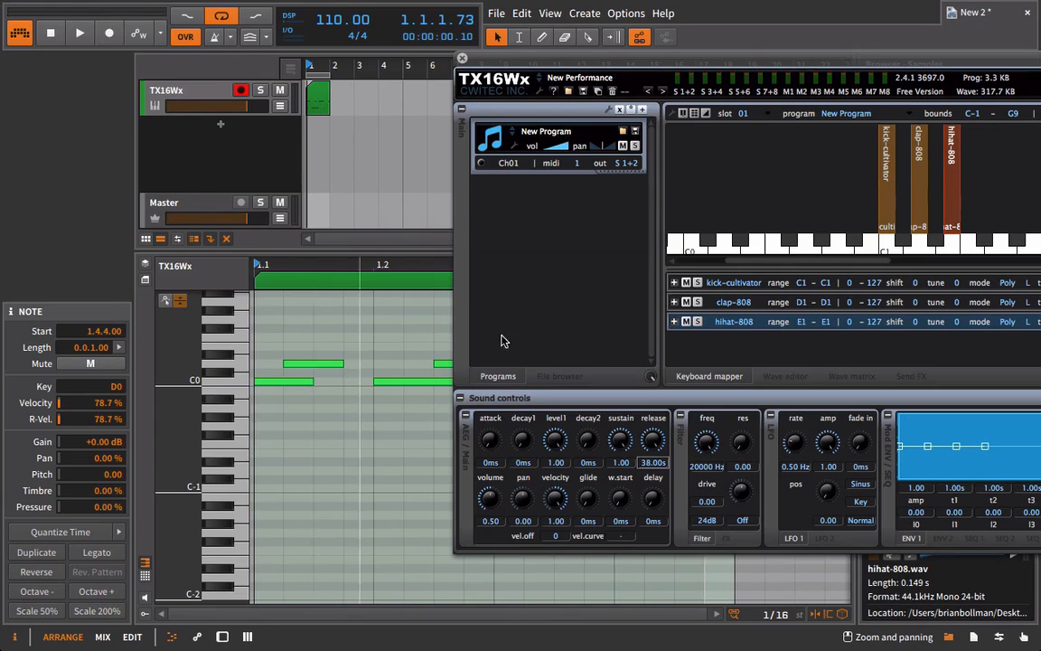
click(461, 59)
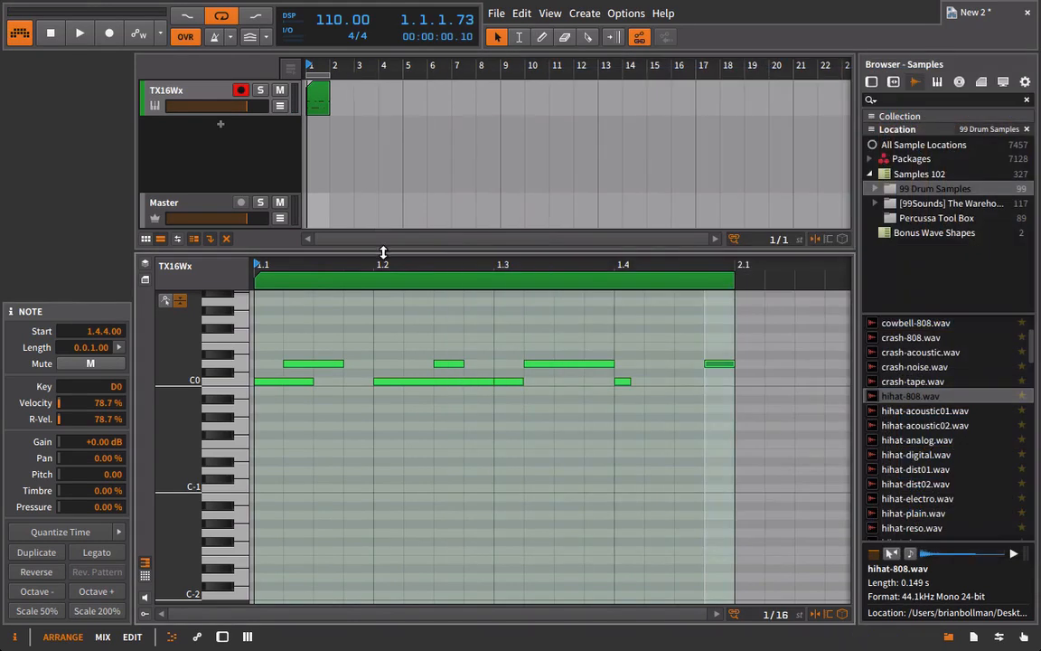
click(144, 614)
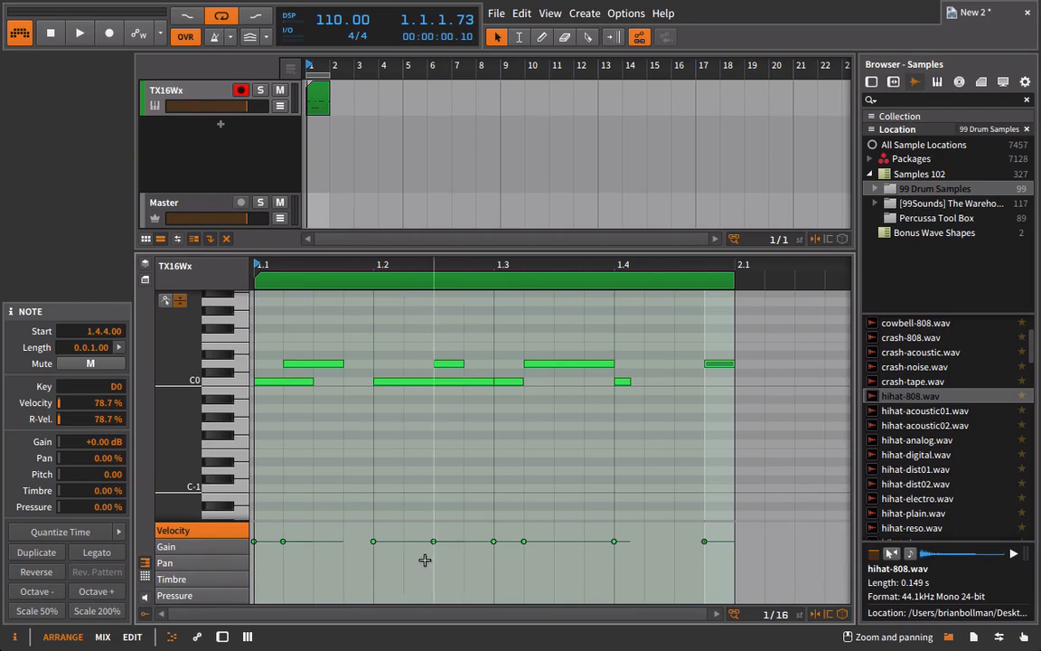
During looped playback, set velocity to 33.4 % for the C0 note at 1.3.1.00 and 85.8 % for the first C0, and lower the first D0.
key(space)
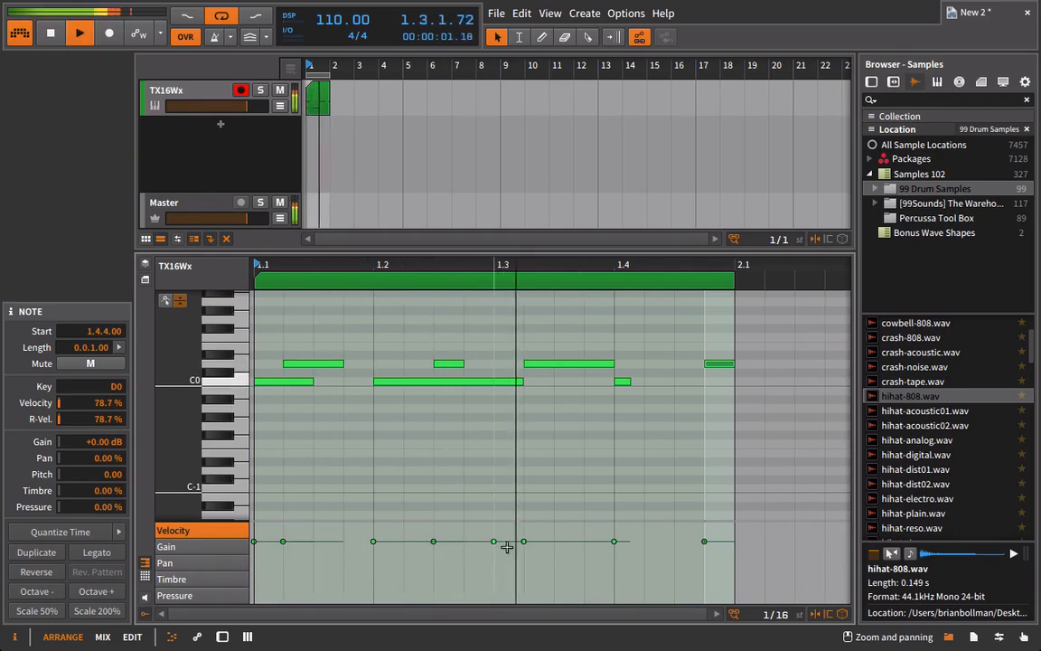
drag(498, 540, 503, 574)
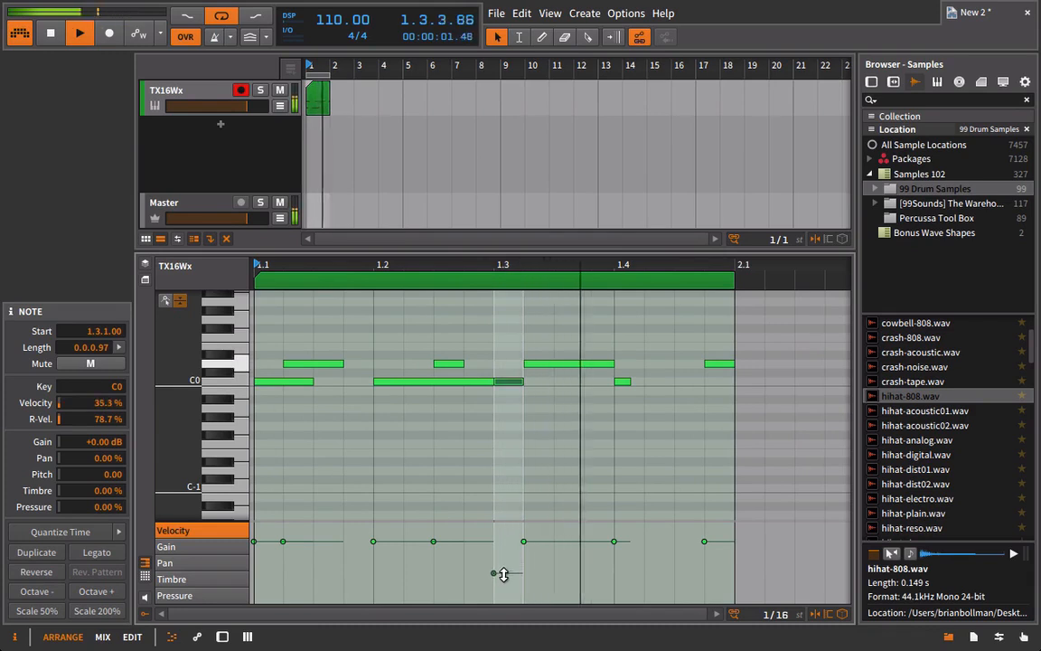
click(327, 365)
click(307, 543)
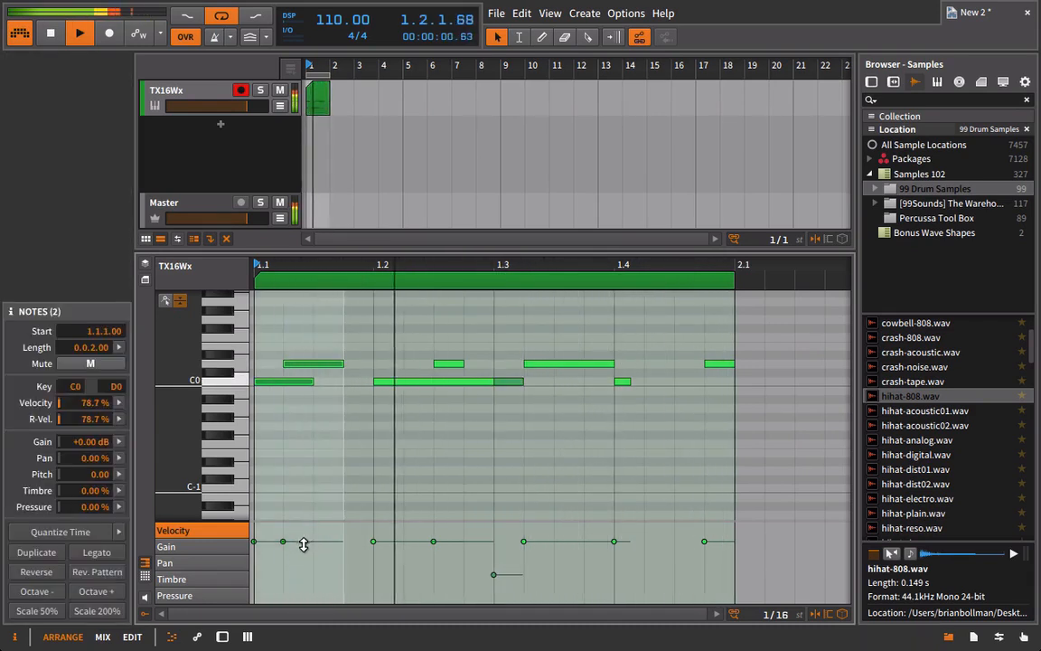
mouse_move(303, 543)
mouse_down()
mouse_move(311, 578)
mouse_move(288, 539)
mouse_up()
click(309, 552)
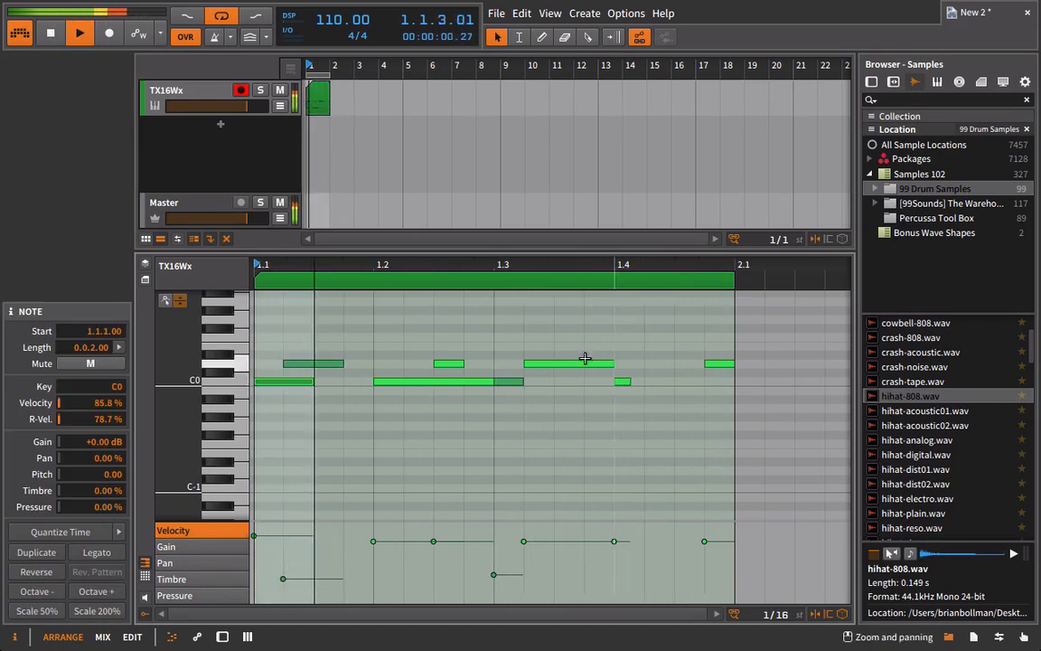
Raise the D0 velocity at 1.2.3.00; set C0 at 1.2.1.00 to 62.2 %, D0 at 1.4.4.00 to 96.4 % and C0 at 1.4.1.00 to 89.9 %.
click(449, 548)
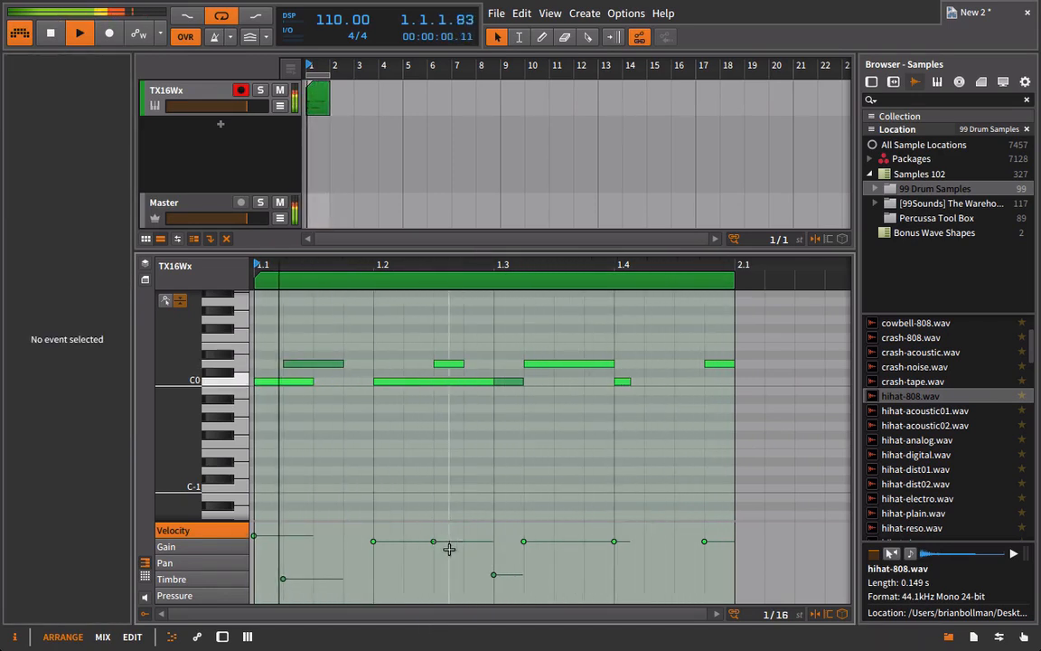
drag(451, 541, 399, 553)
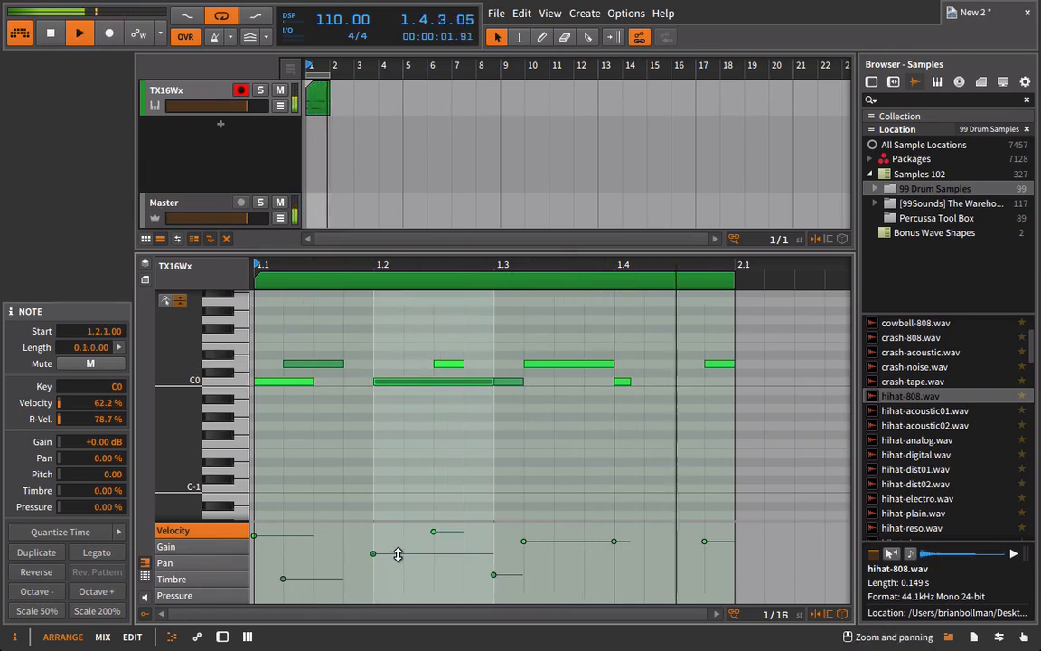
drag(720, 541, 720, 528)
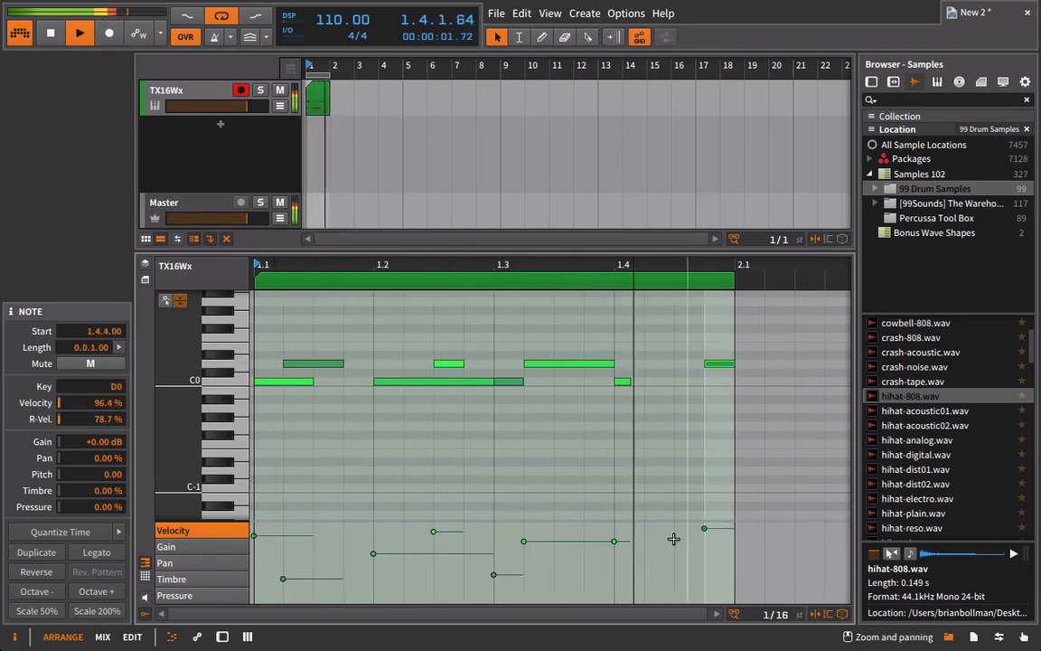
drag(617, 542, 618, 532)
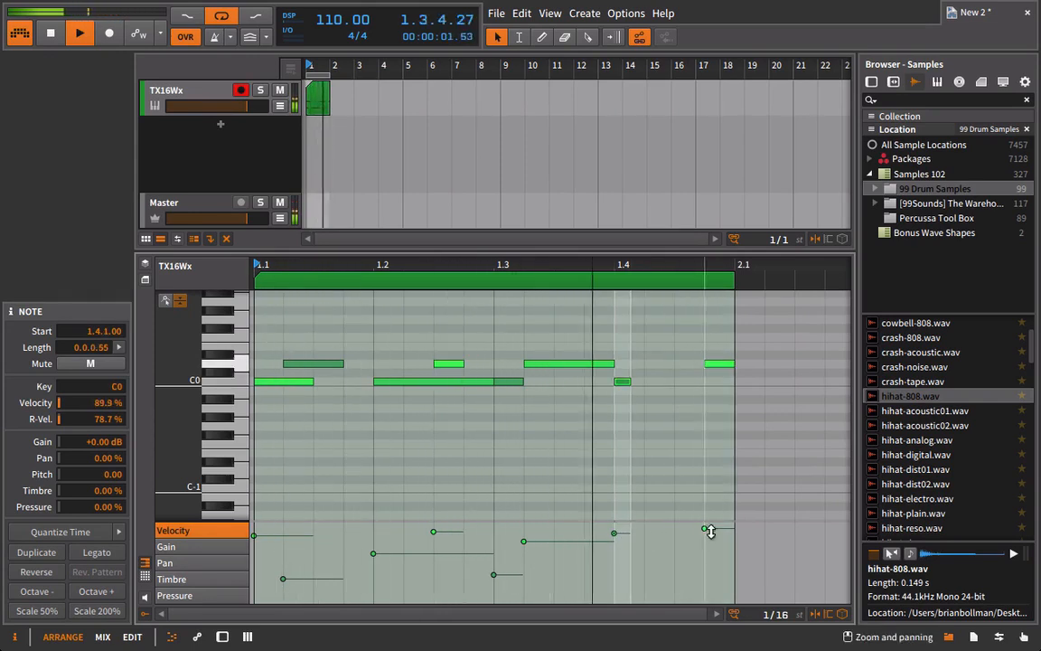
Add three consecutive E0 notes of length 0.0.1.00 at 1.1.1.00, 1.1.2.00 and 1.1.3.00.
double_click(263, 344)
double_click(300, 344)
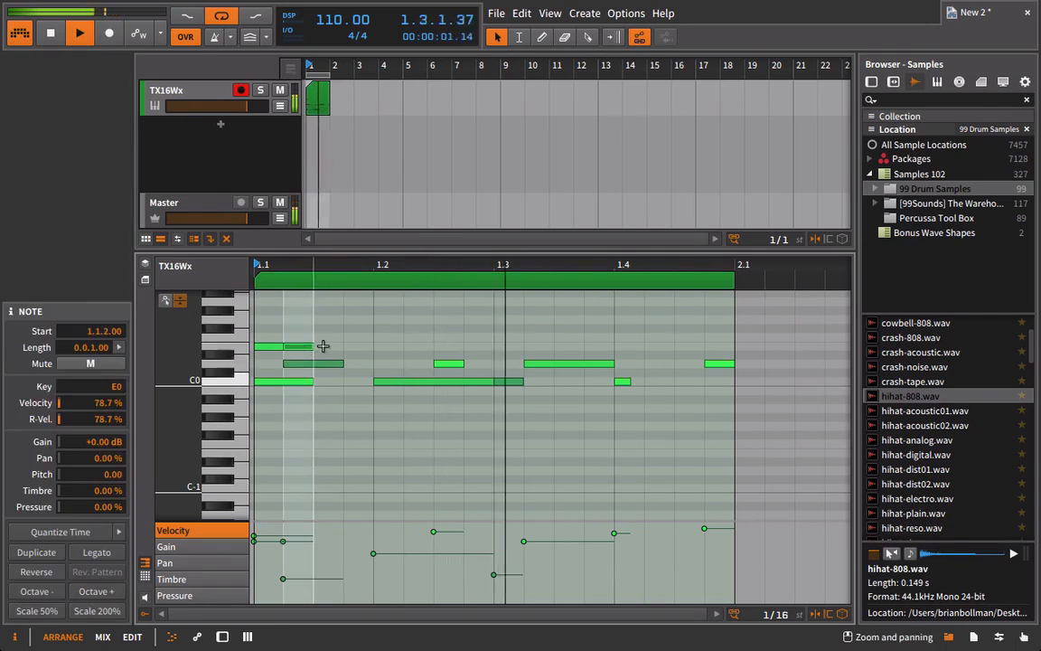
double_click(321, 346)
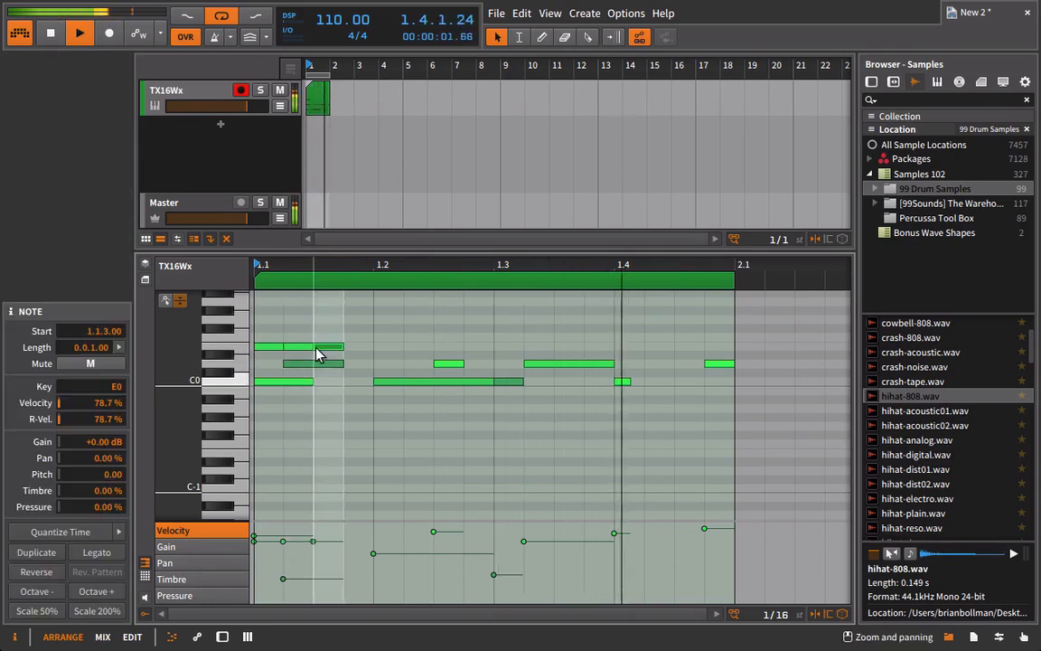
Set the first E0 note's velocity to 41.5 % and make the velocities rise across the next two E0 notes.
click(268, 542)
drag(272, 338, 323, 355)
drag(258, 541, 266, 570)
click(272, 560)
click(268, 557)
drag(333, 559, 342, 549)
click(267, 350)
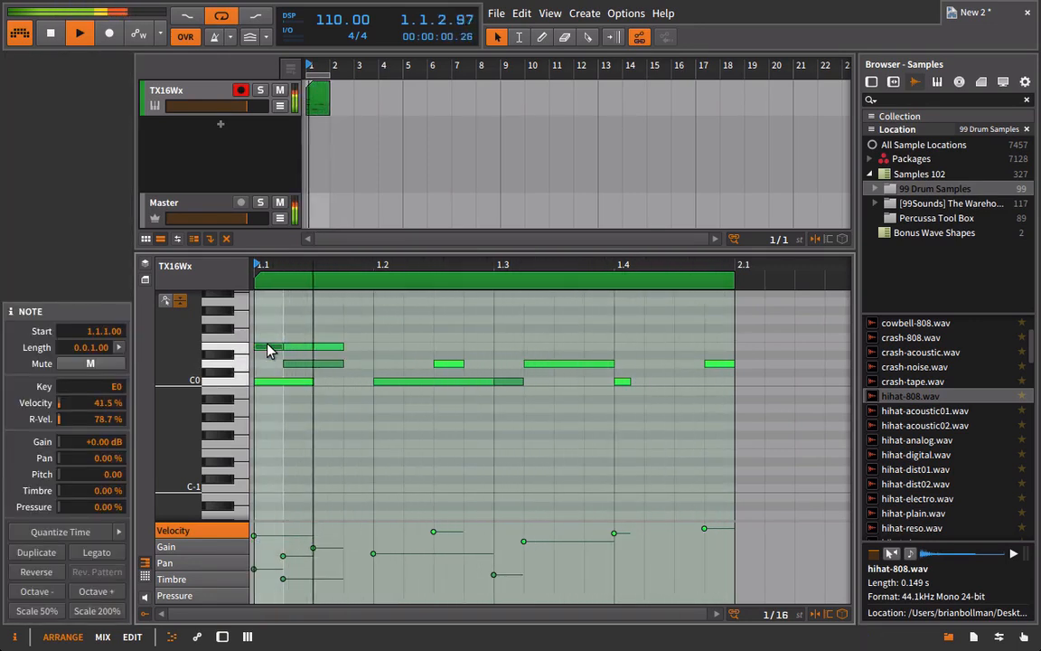
Copy the group of three E0 notes so that copies start at 1.2.2.00 and 1.3.4.00.
drag(269, 336, 333, 353)
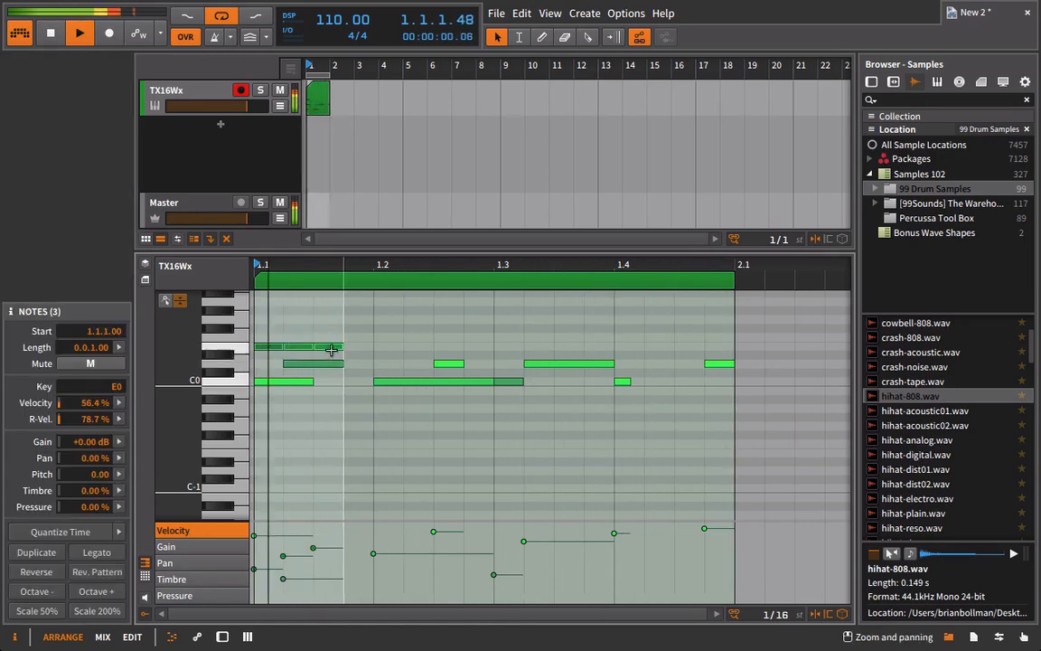
drag(259, 330, 606, 350)
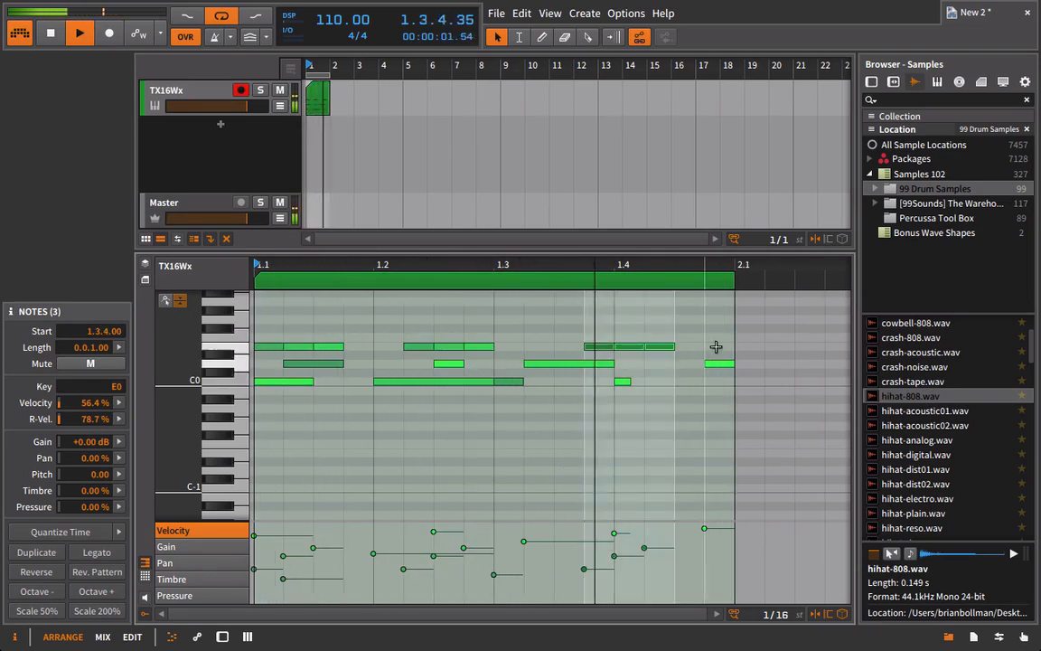
Add E0 notes at 1.4.3.00 and 1.4.4.00, lower the first one's velocity and set the last one's to 25.3 %.
click(693, 344)
double_click(713, 344)
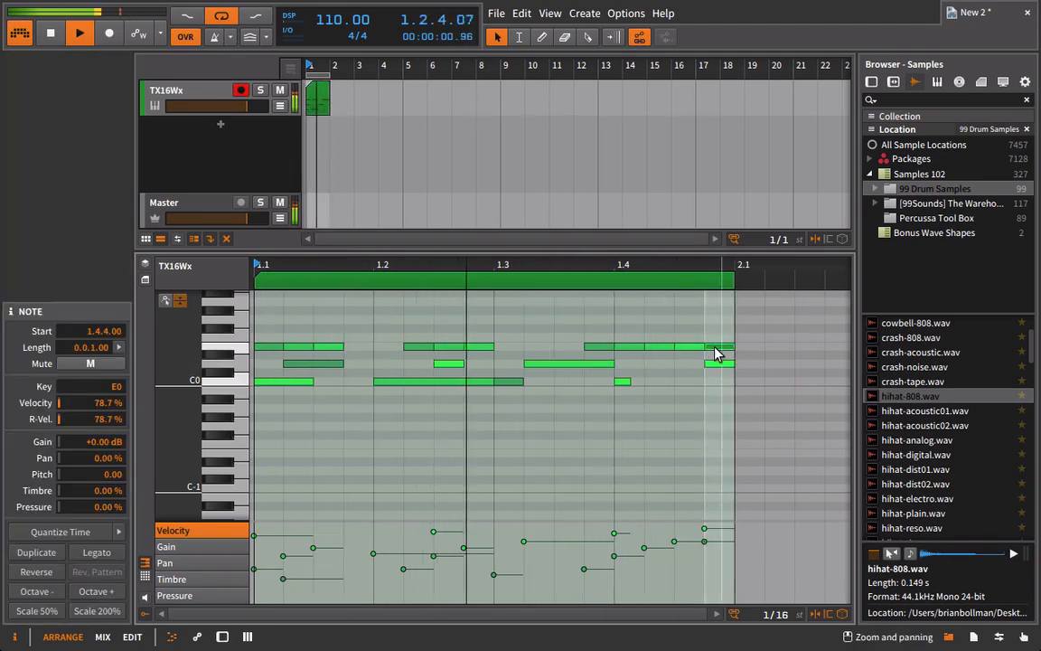
drag(714, 541, 714, 583)
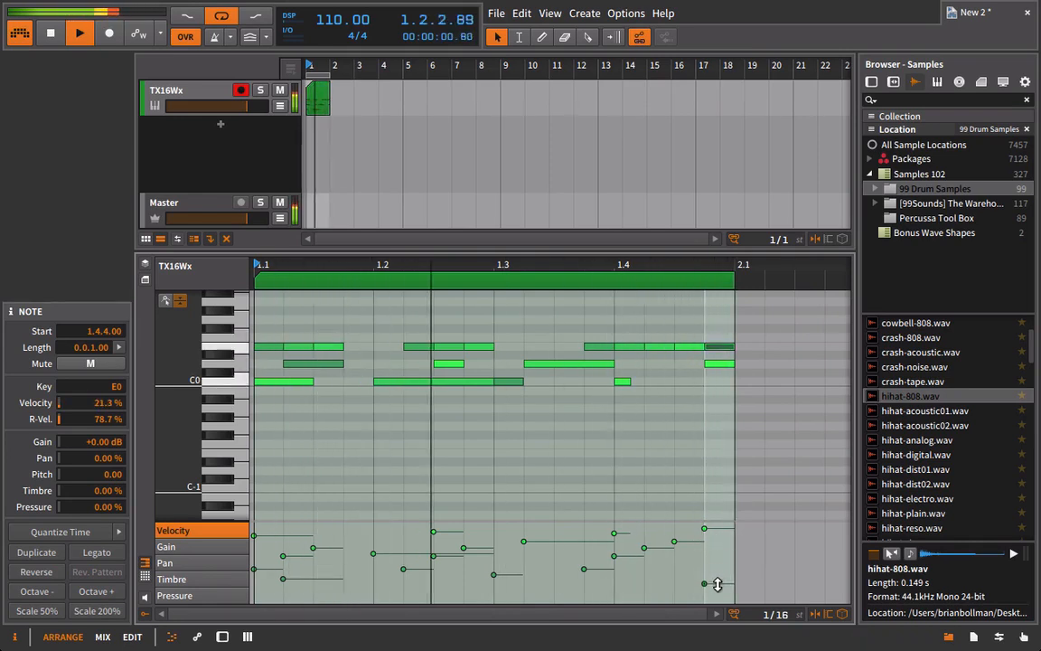
drag(688, 542, 723, 581)
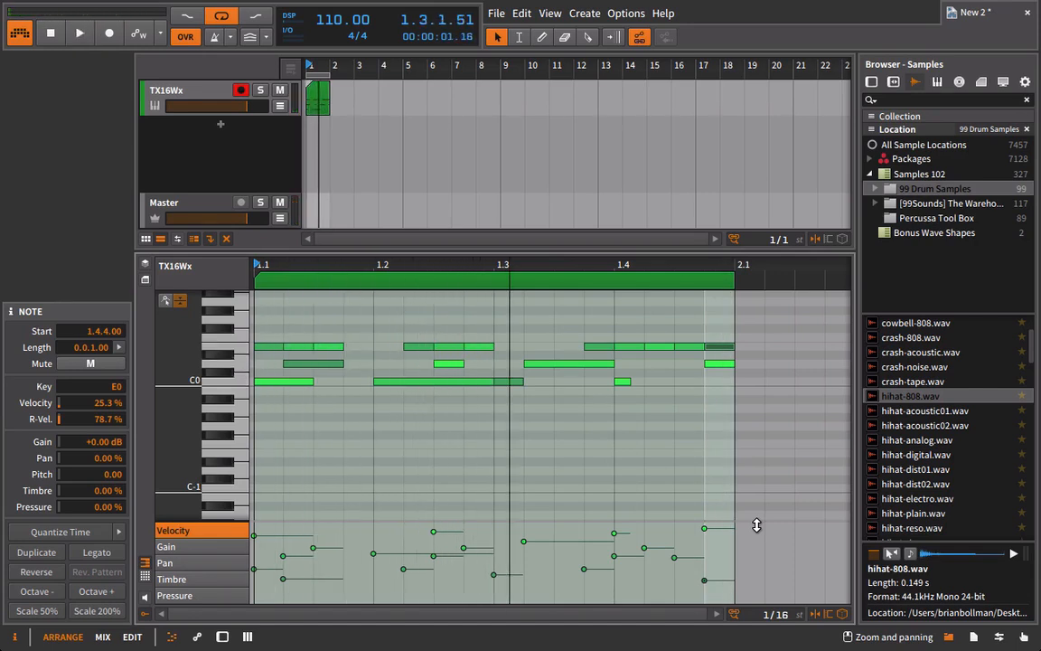
Show the TX16Wx track's device chain and open the TX16Wx plug-in window over the arrangement.
click(191, 101)
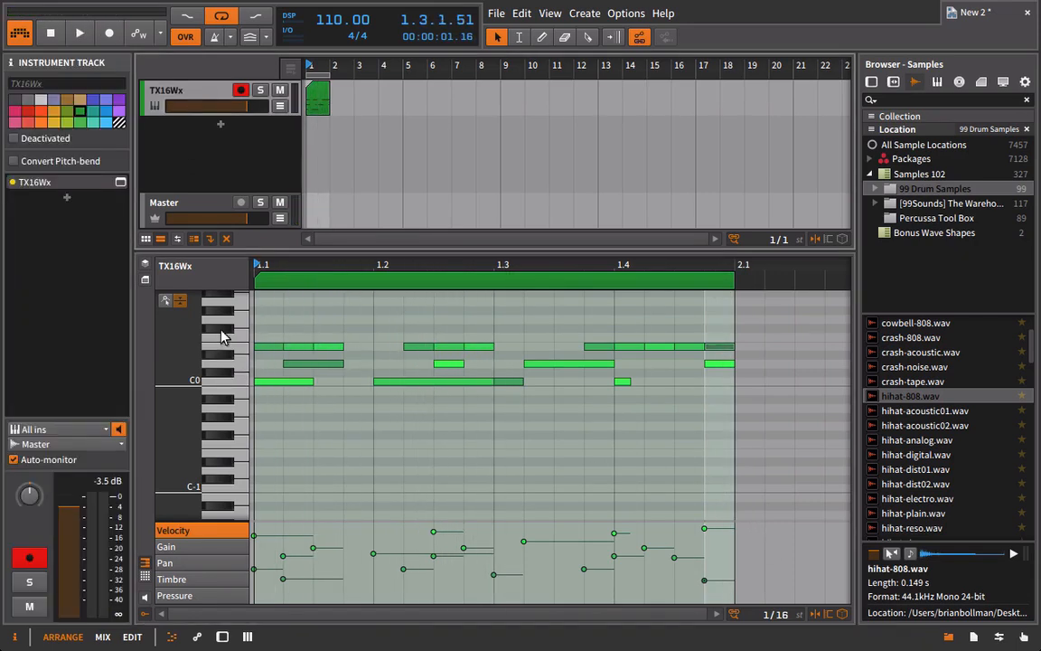
key(d)
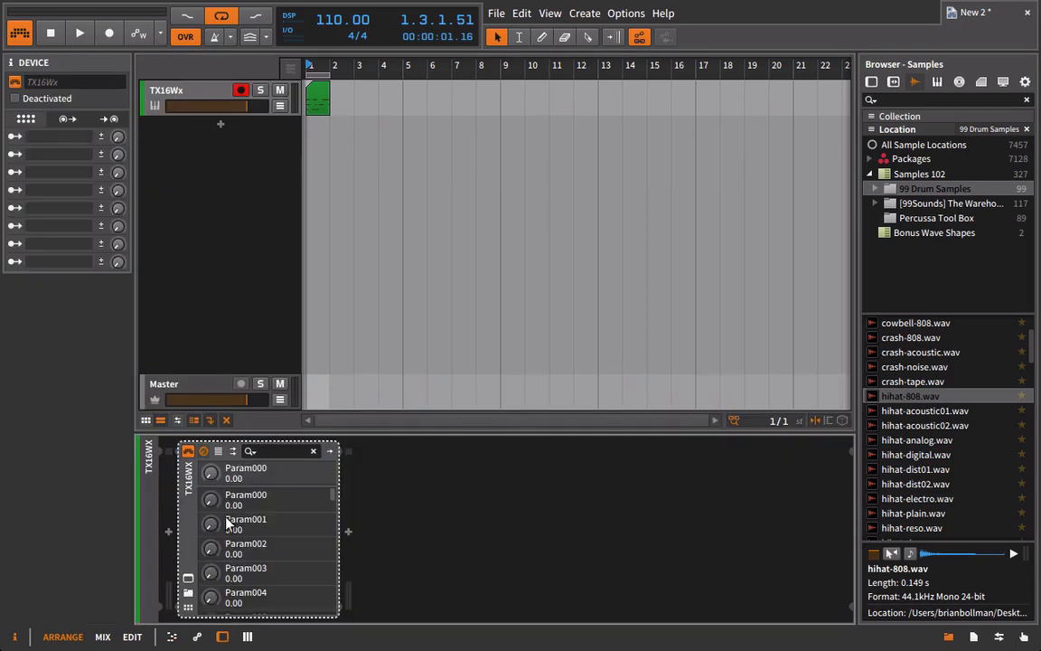
click(188, 579)
drag(661, 62, 335, 59)
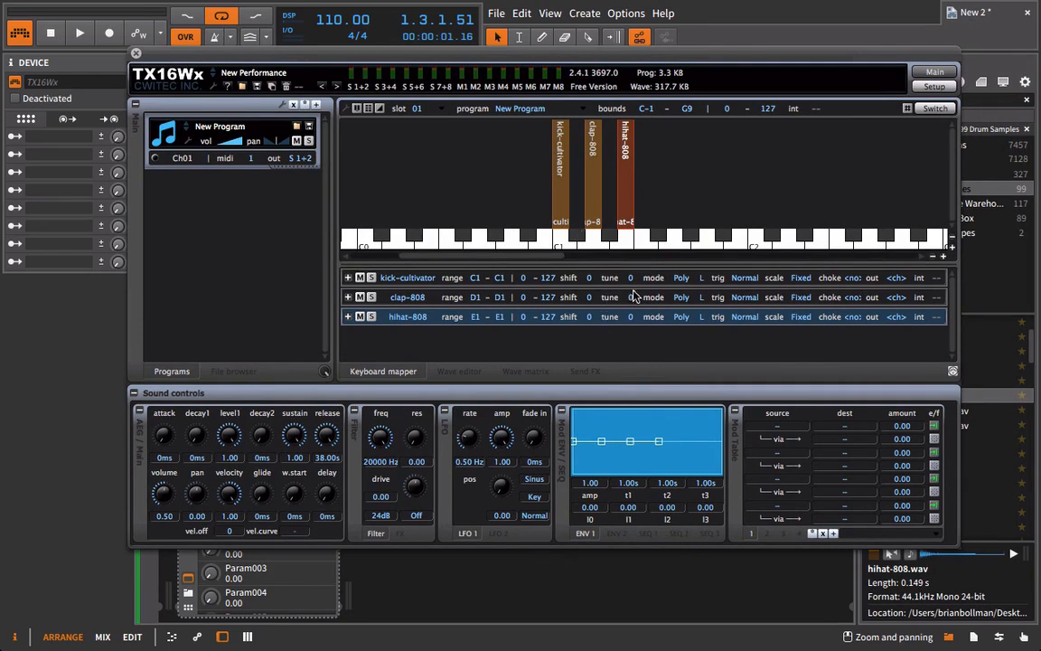
Try different shift values on the clap-808 region, down to -16, while the pattern loops.
click(592, 183)
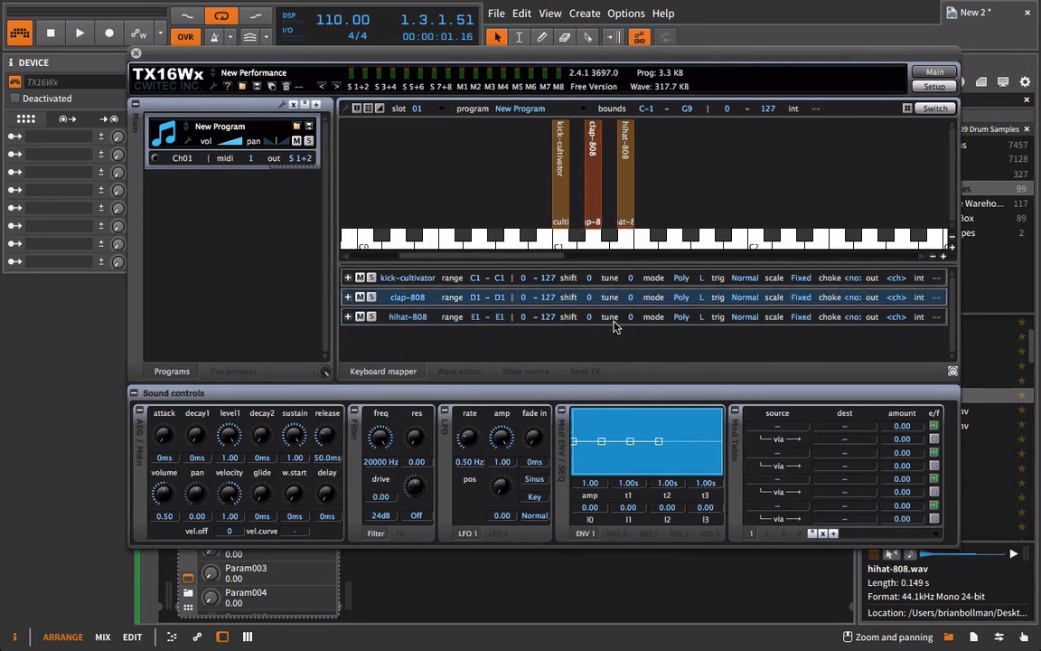
drag(278, 58, 290, 237)
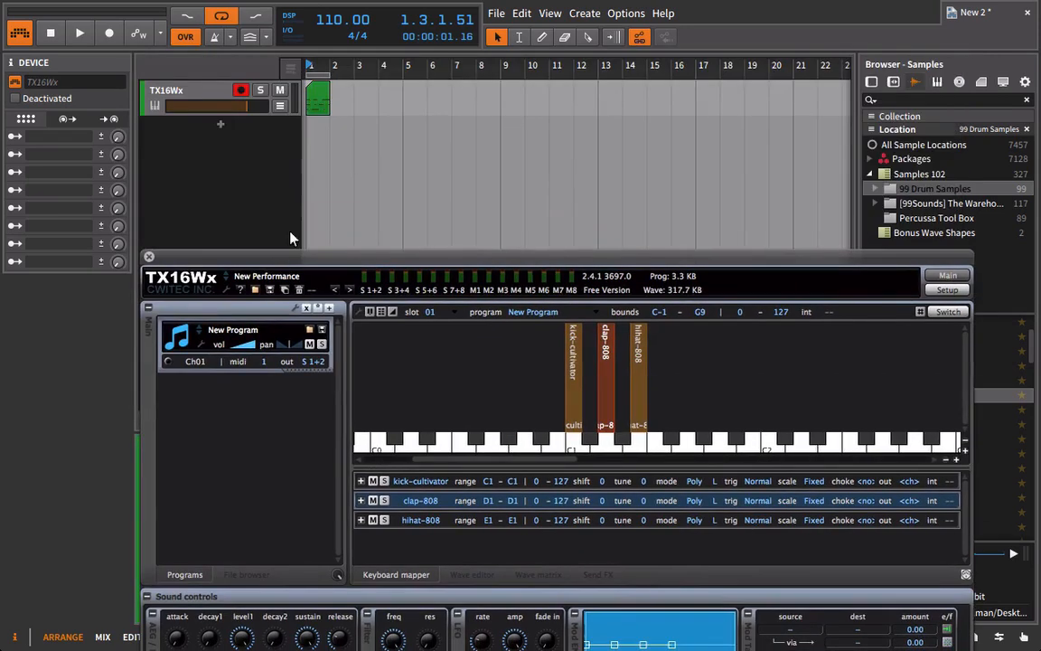
key(space)
drag(533, 267, 507, 121)
drag(579, 356, 582, 231)
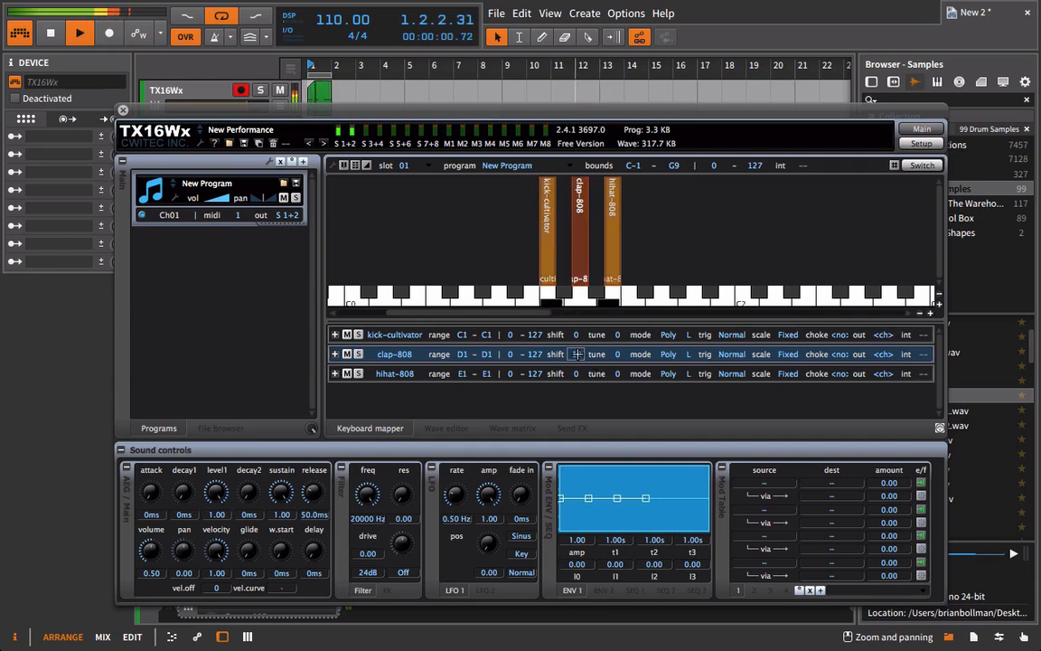
drag(579, 355, 592, 544)
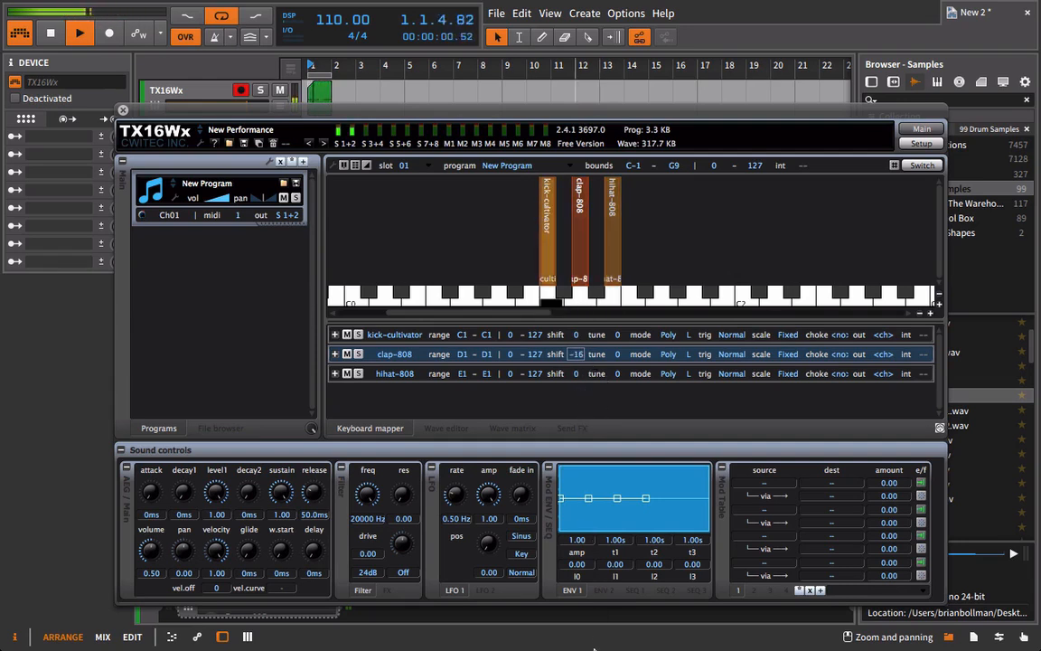
drag(597, 488, 608, 469)
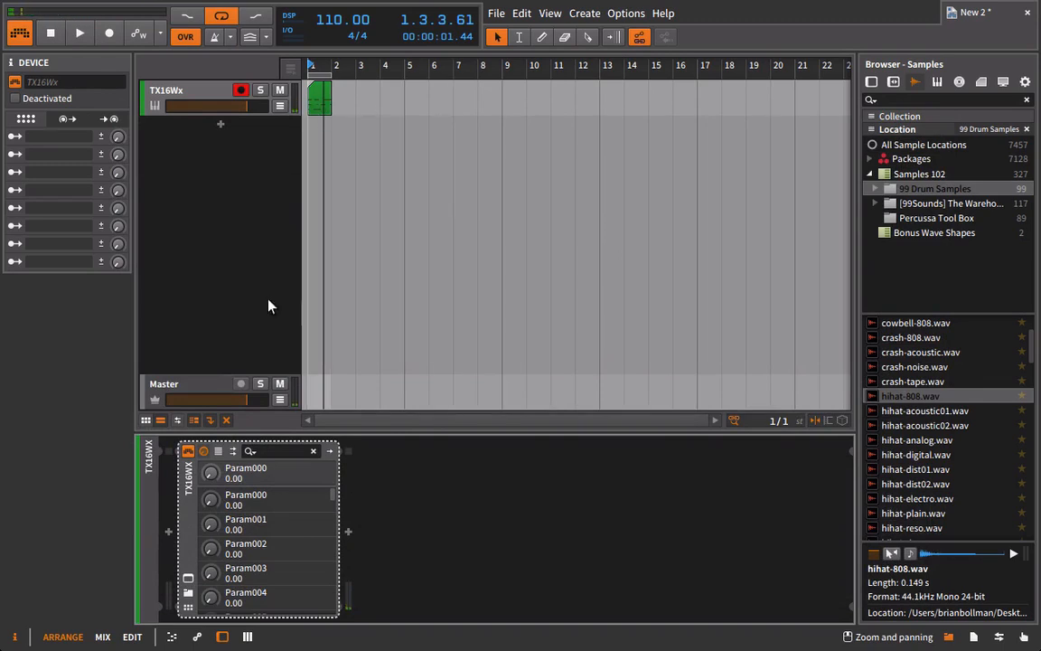
Reopen TX16Wx, extend the hihat-808 key range to E1–C2 and set its scale to Inv 1/4.
click(187, 578)
click(614, 226)
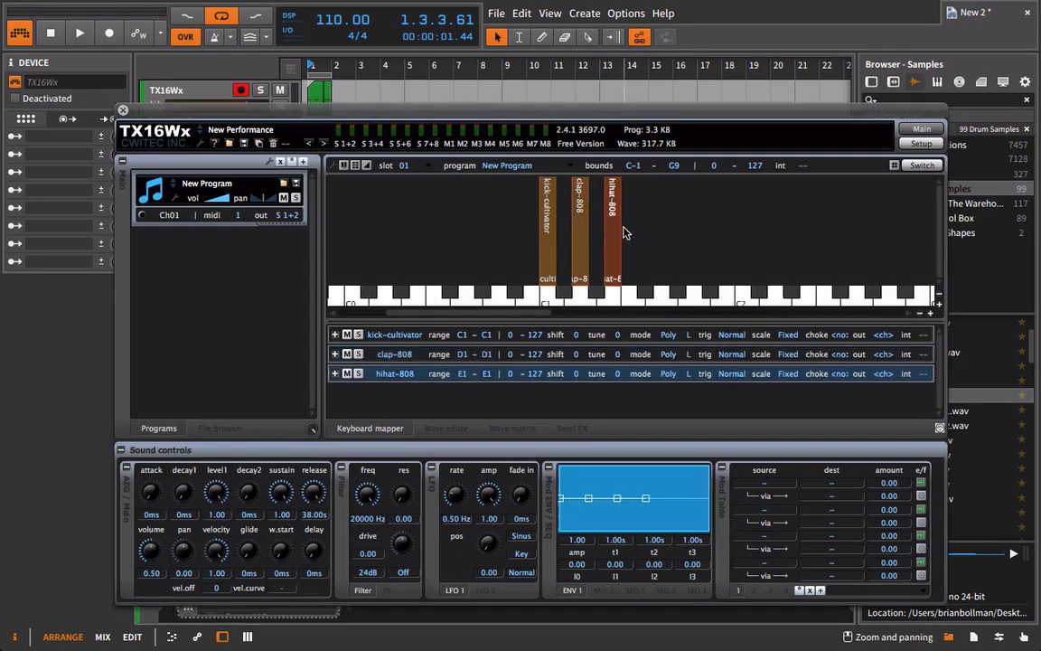
drag(619, 228, 741, 233)
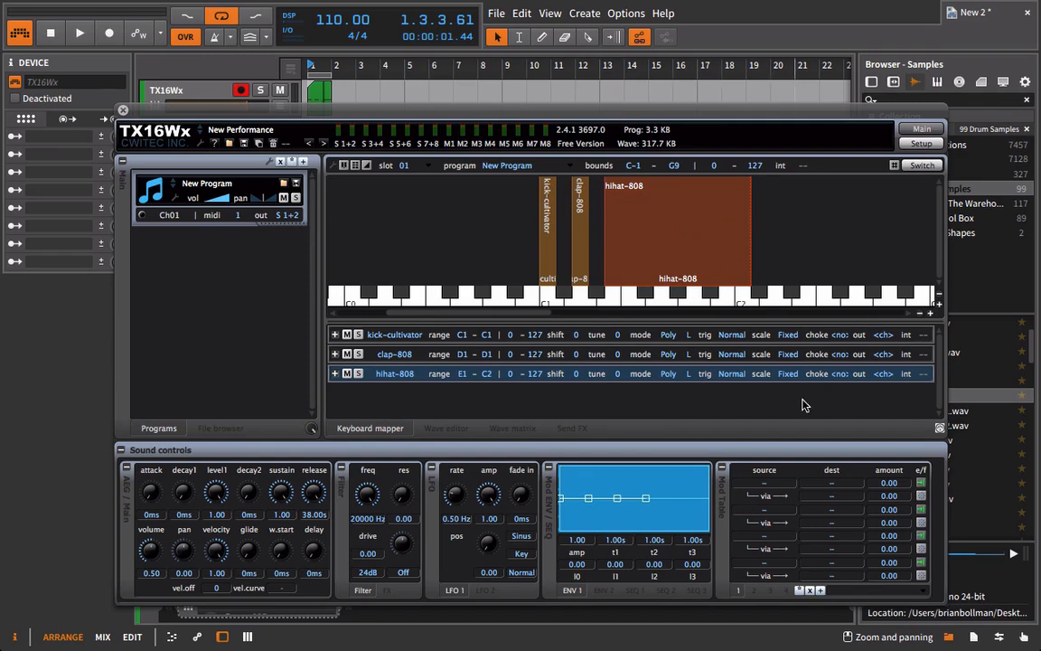
click(787, 373)
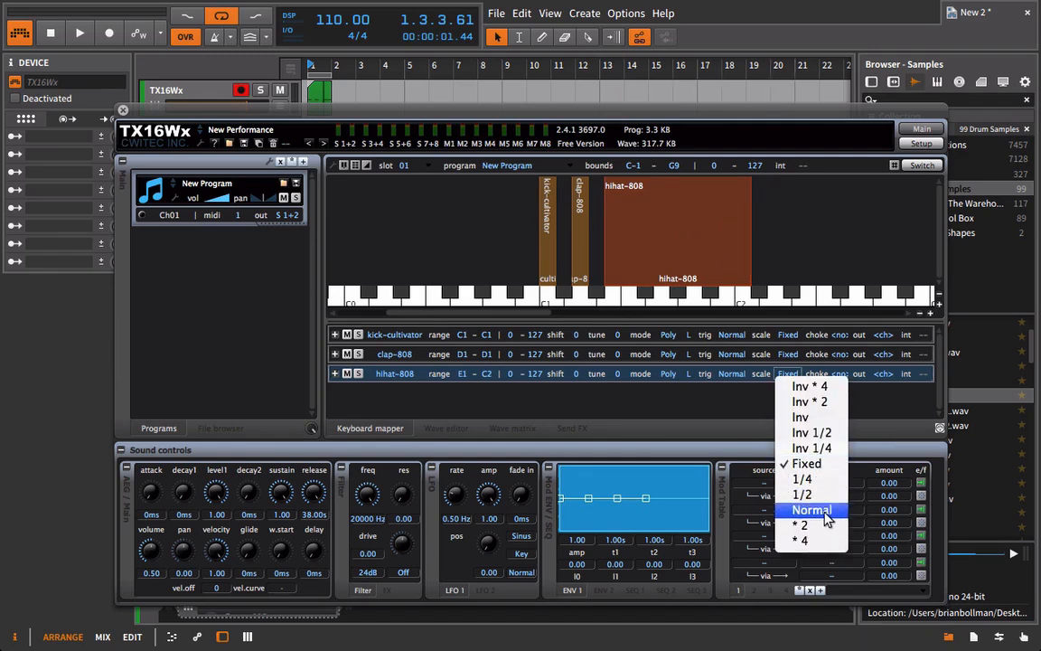
click(833, 450)
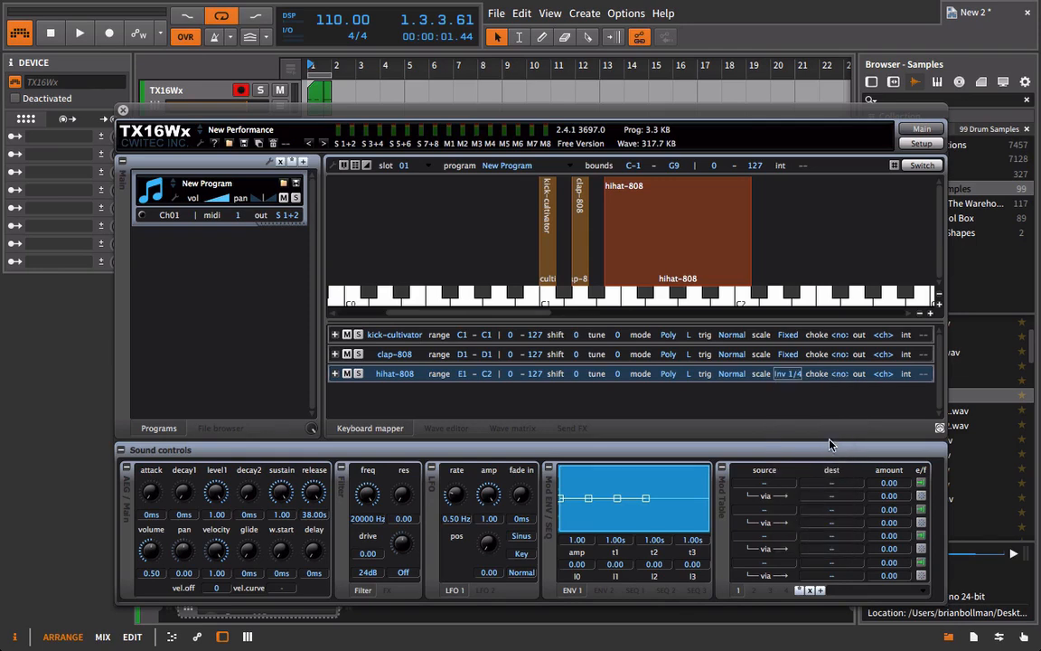
In the drum clip, add 0.0.1.00-long notes G0 at 1.3.1.00, A0 at 1.3.2.00 and B0 at 1.3.3.00.
drag(256, 111, 655, 321)
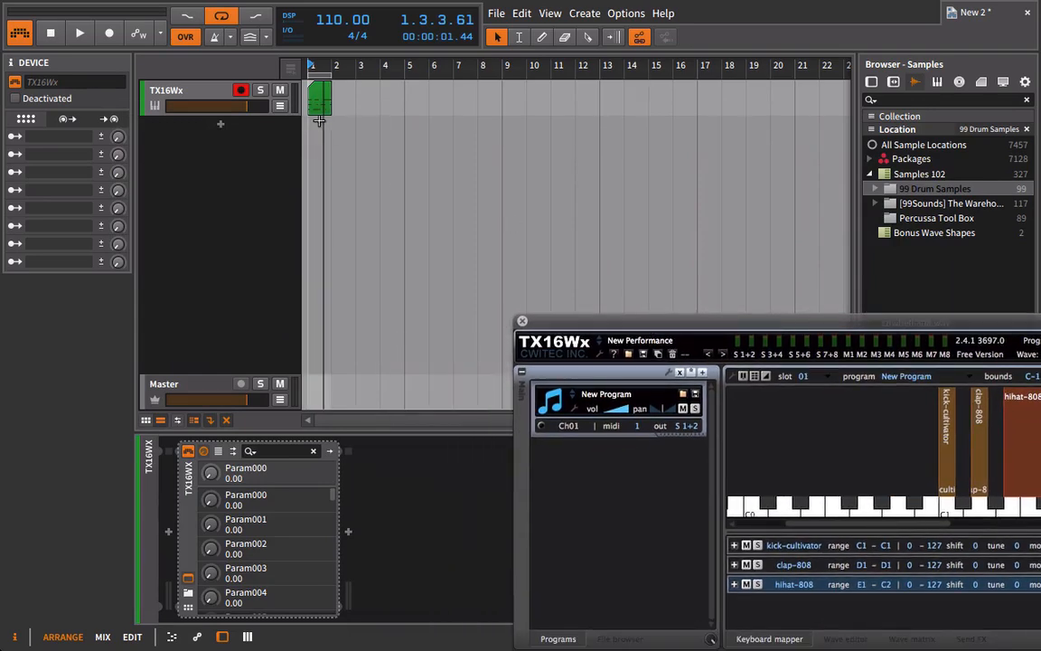
click(316, 103)
double_click(316, 103)
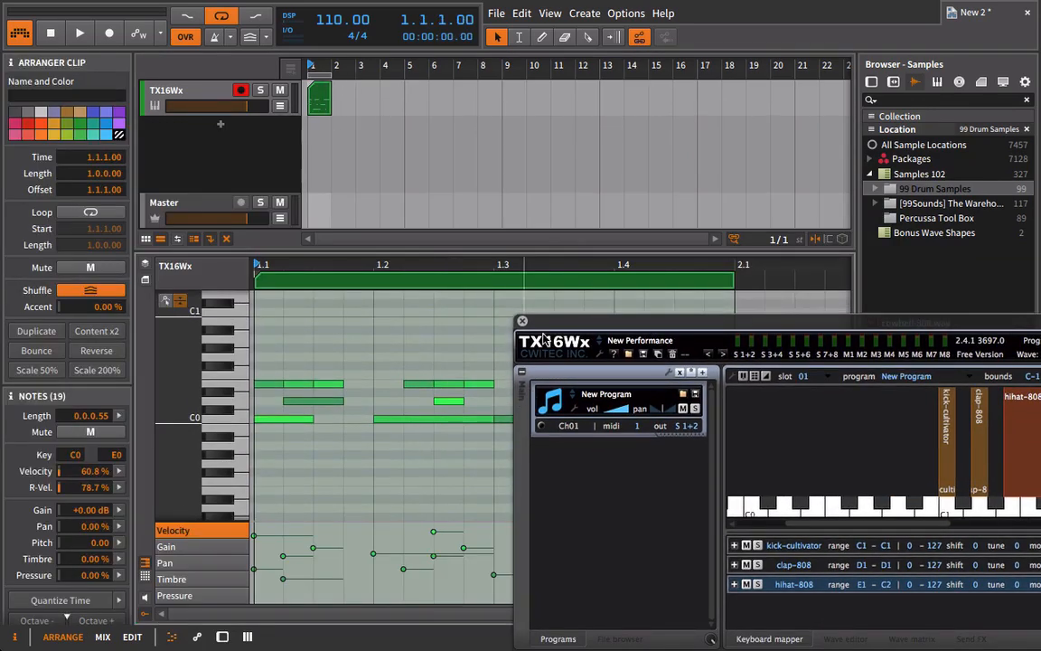
click(490, 365)
double_click(503, 358)
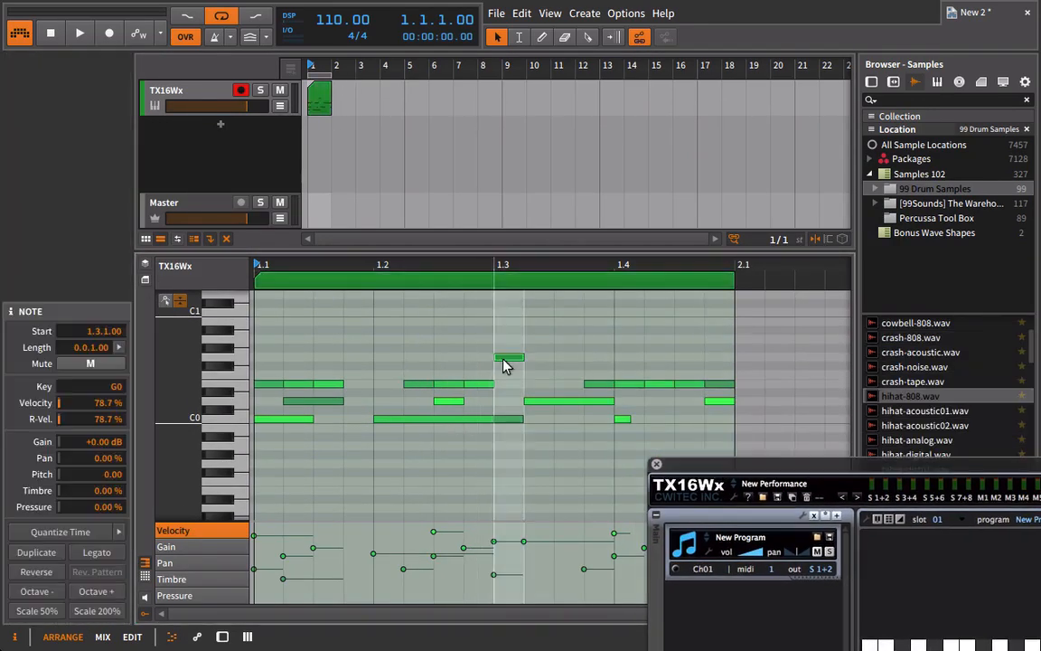
double_click(541, 338)
double_click(569, 339)
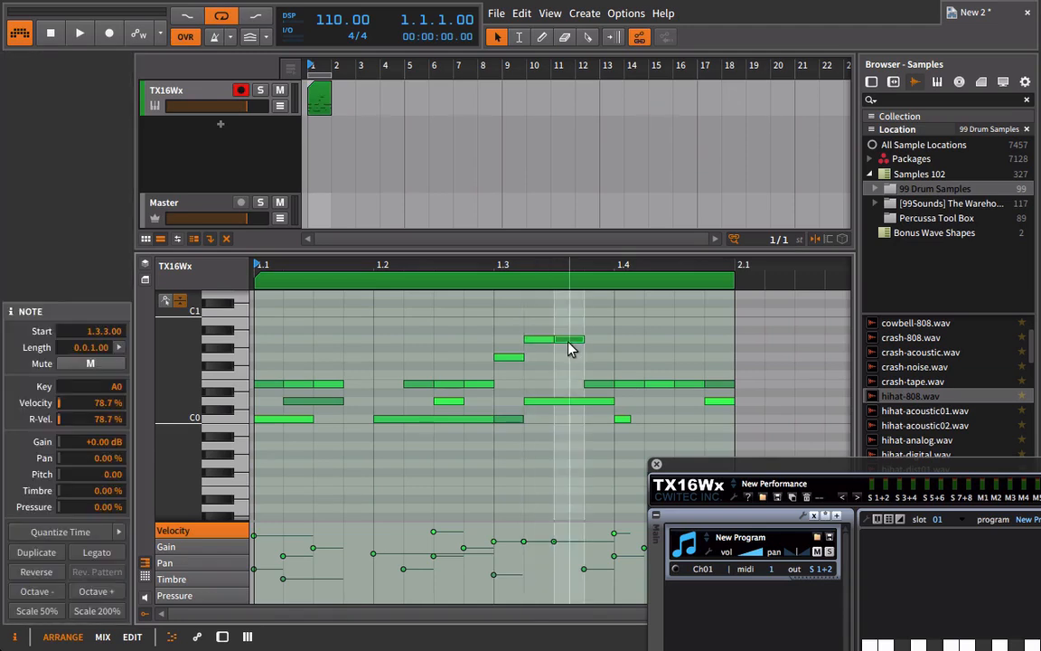
key(Up)
key(Up)
Play the looped pattern and set the hihat-808 region's shift to -5 in TX16Wx.
key(space)
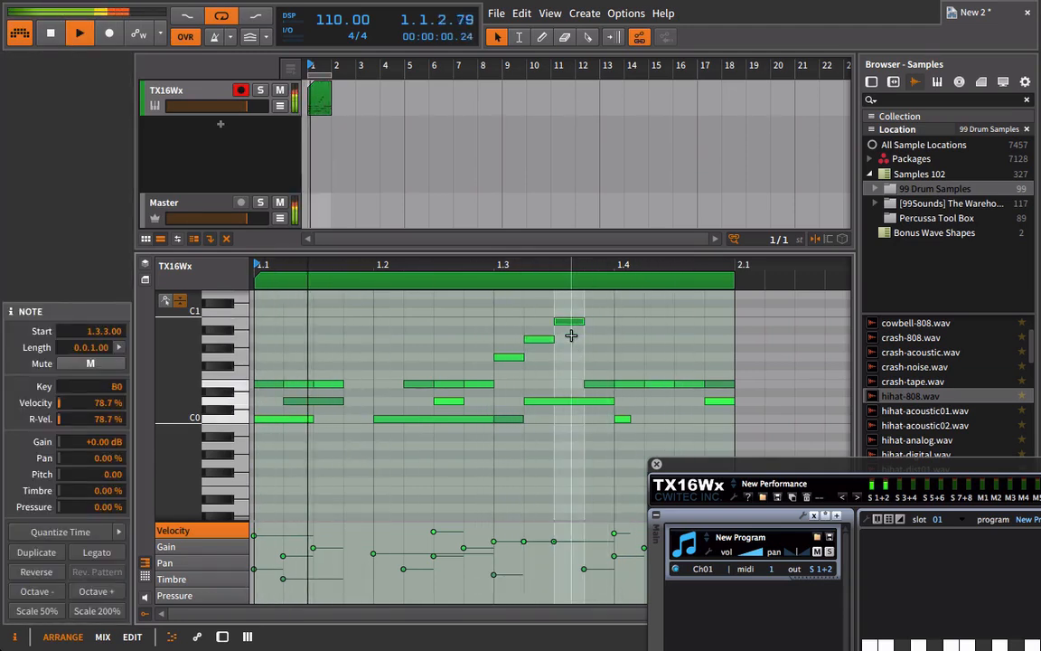
drag(743, 463, 251, 105)
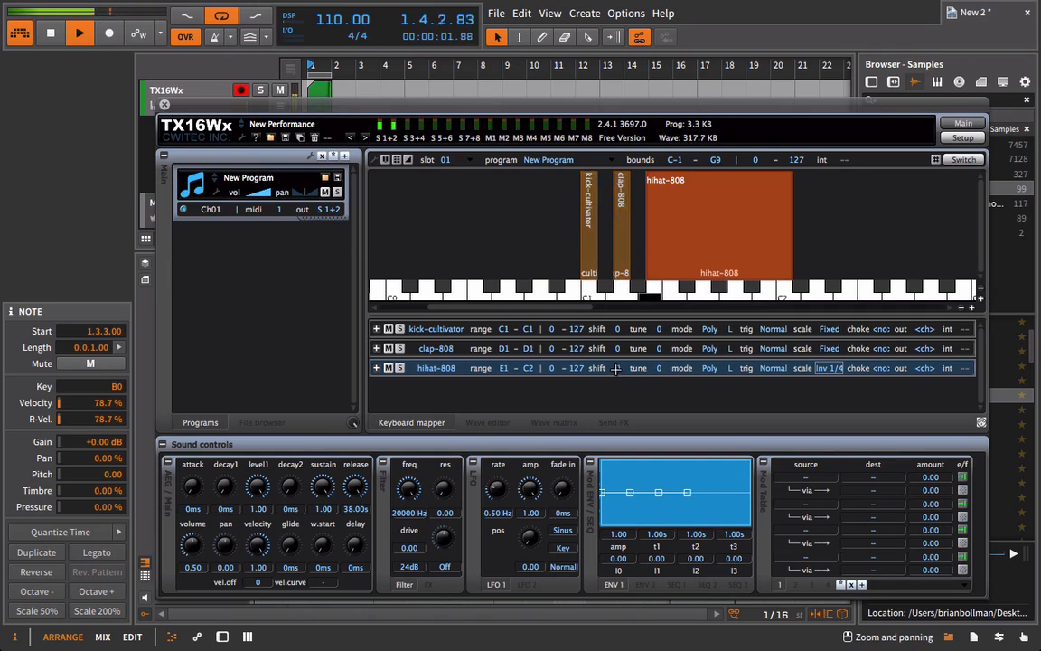
drag(617, 369, 620, 414)
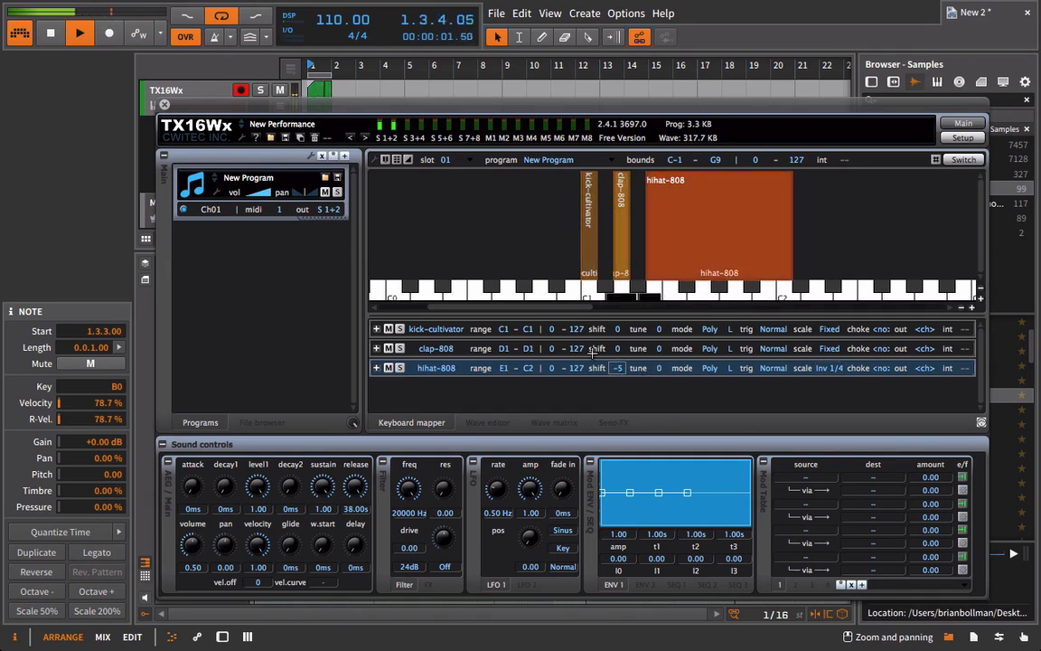
In the drum clip, move the B0 note at 1.3.3.00 to C1 at 1.4.2.00.
click(164, 105)
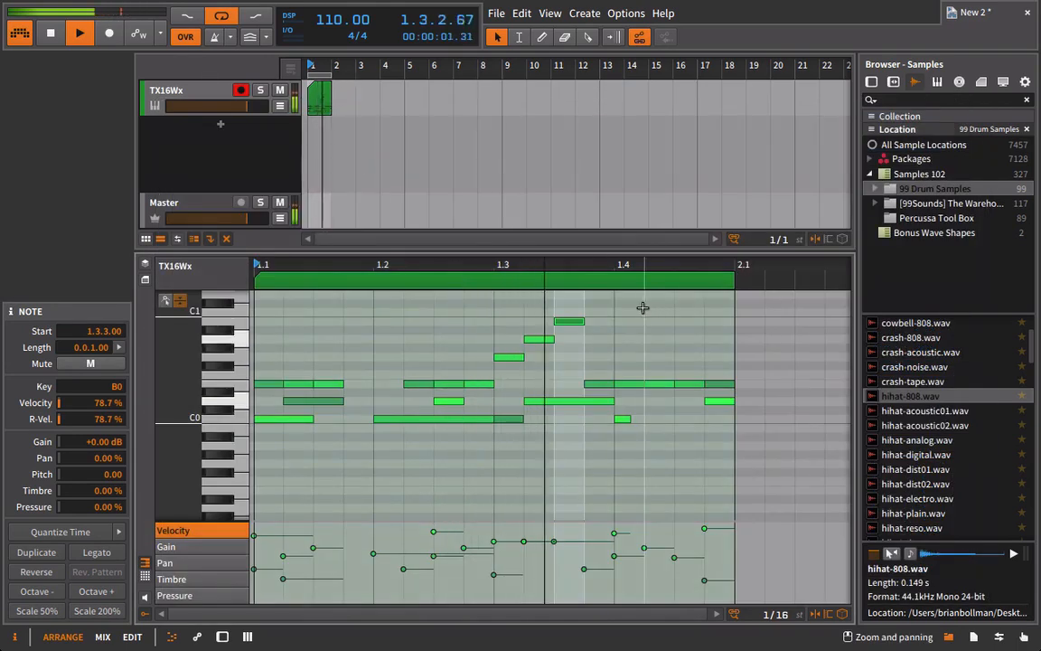
drag(574, 310, 574, 296)
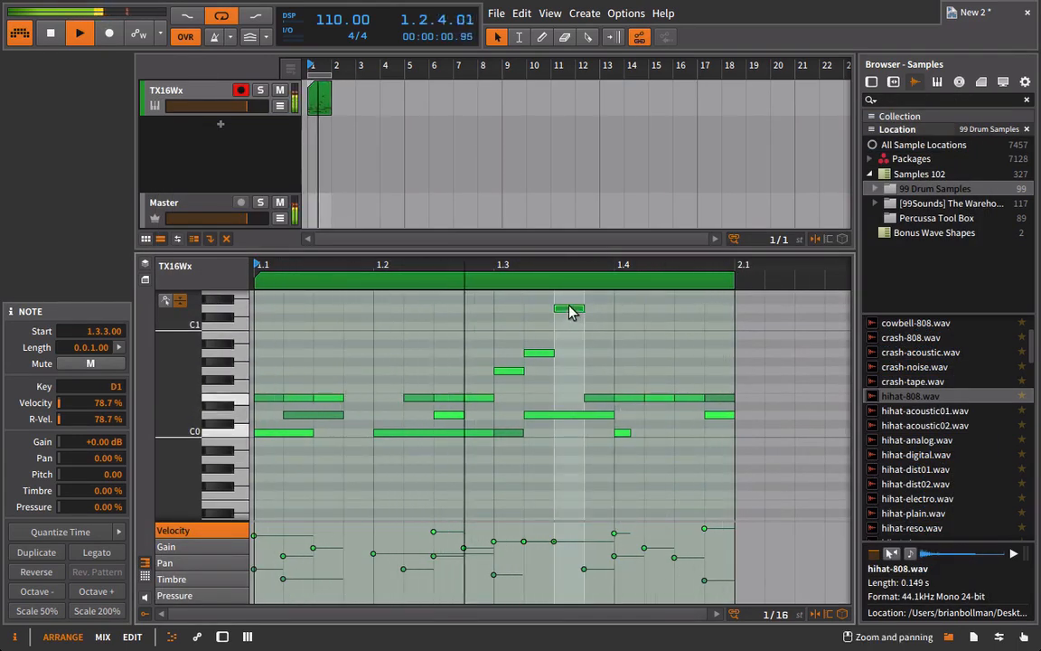
drag(570, 309, 662, 330)
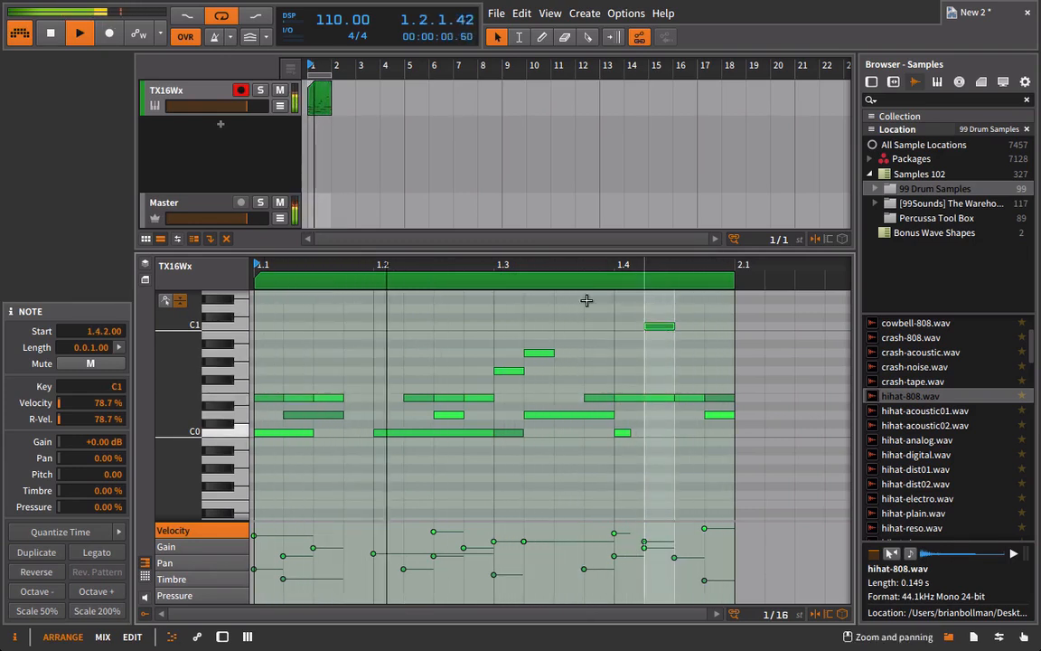
Reopen TX16Wx and extend the hihat-808 key range to E1–A#2.
double_click(192, 97)
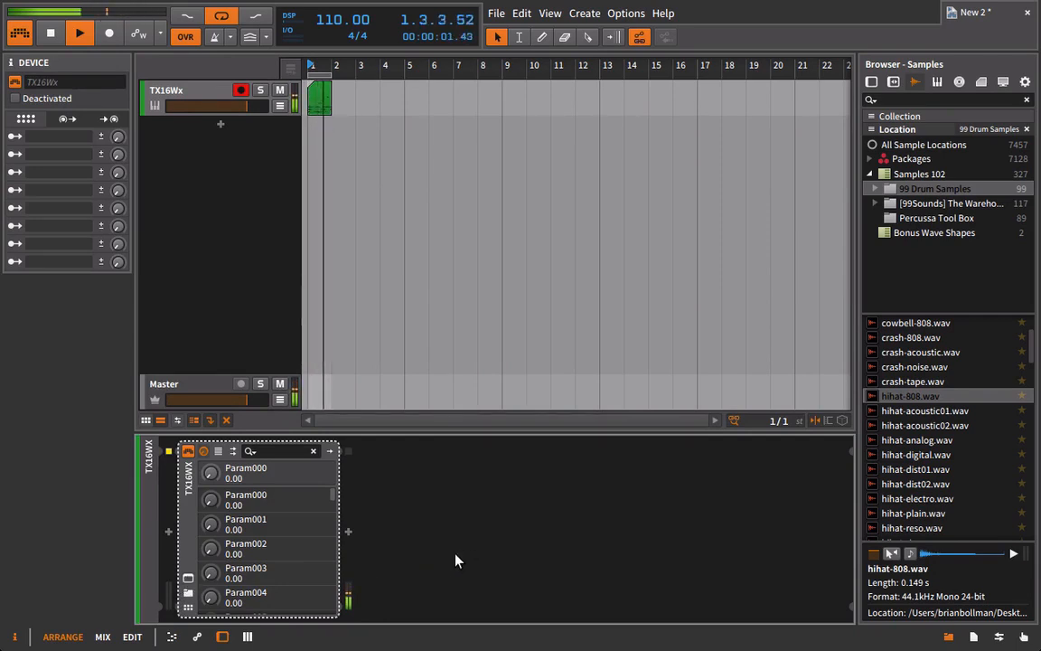
click(188, 577)
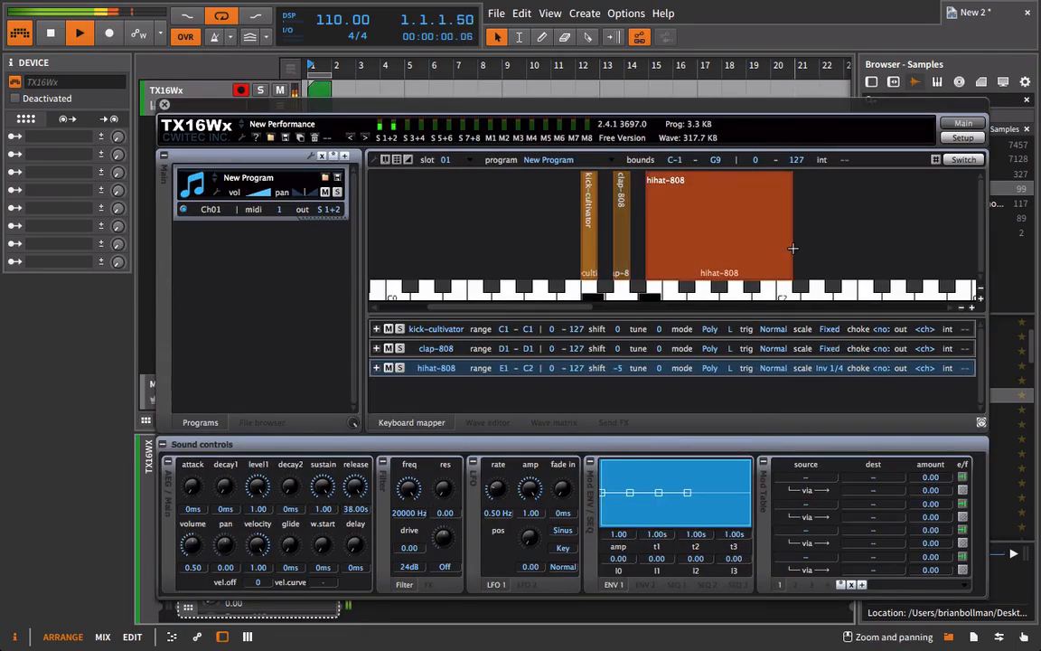
drag(793, 269, 953, 267)
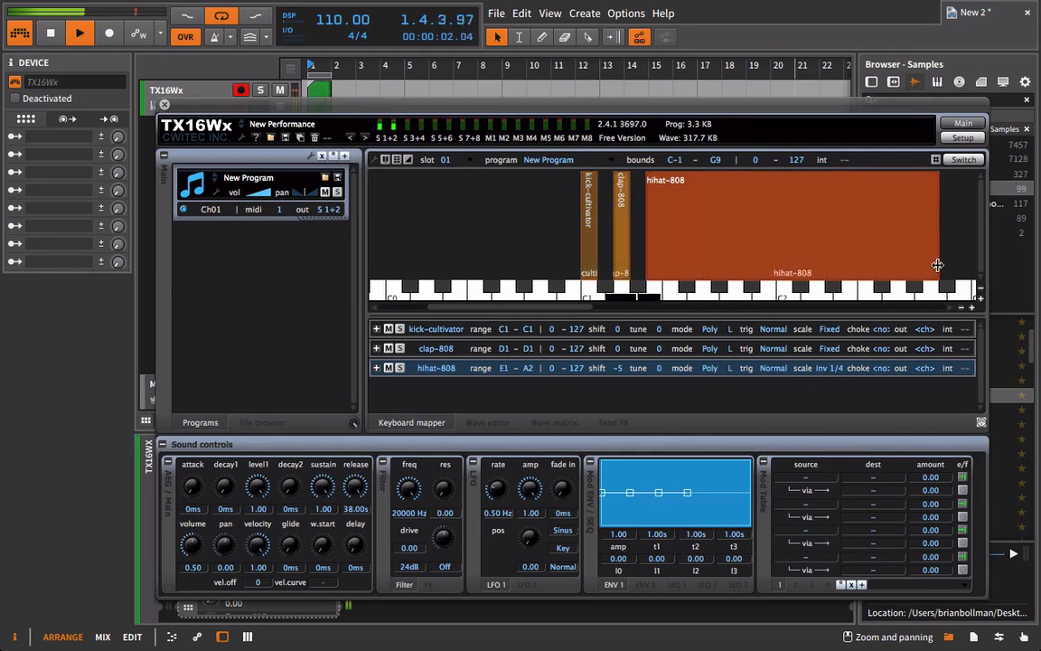
In the drum clip, raise the C1 note at 1.4.2.00 to E1 and lengthen it to 0.0.3.00.
double_click(319, 91)
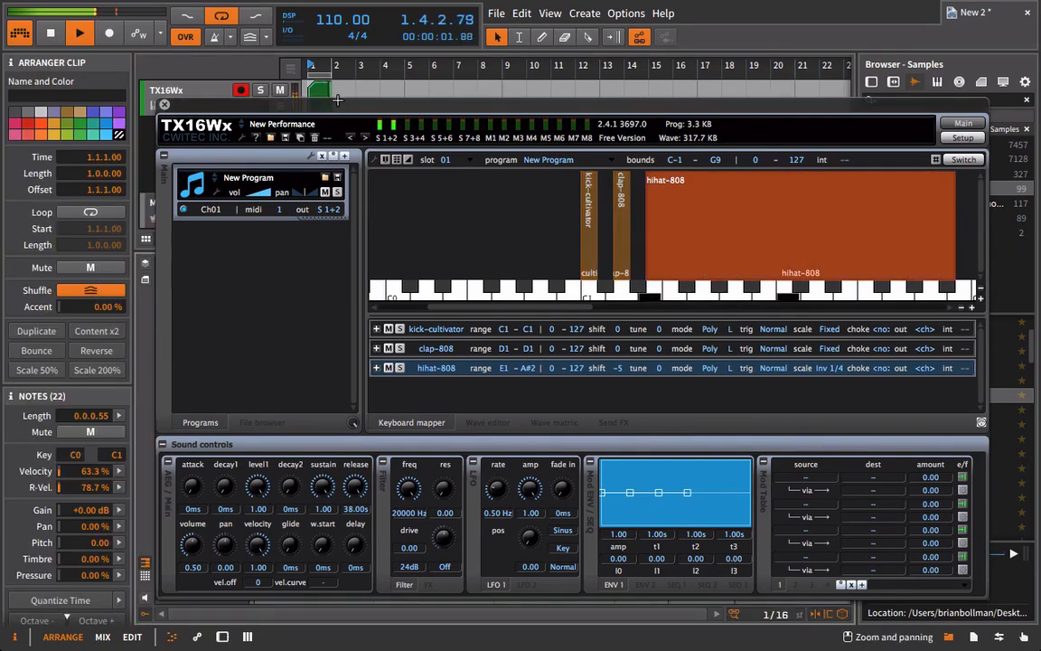
click(164, 105)
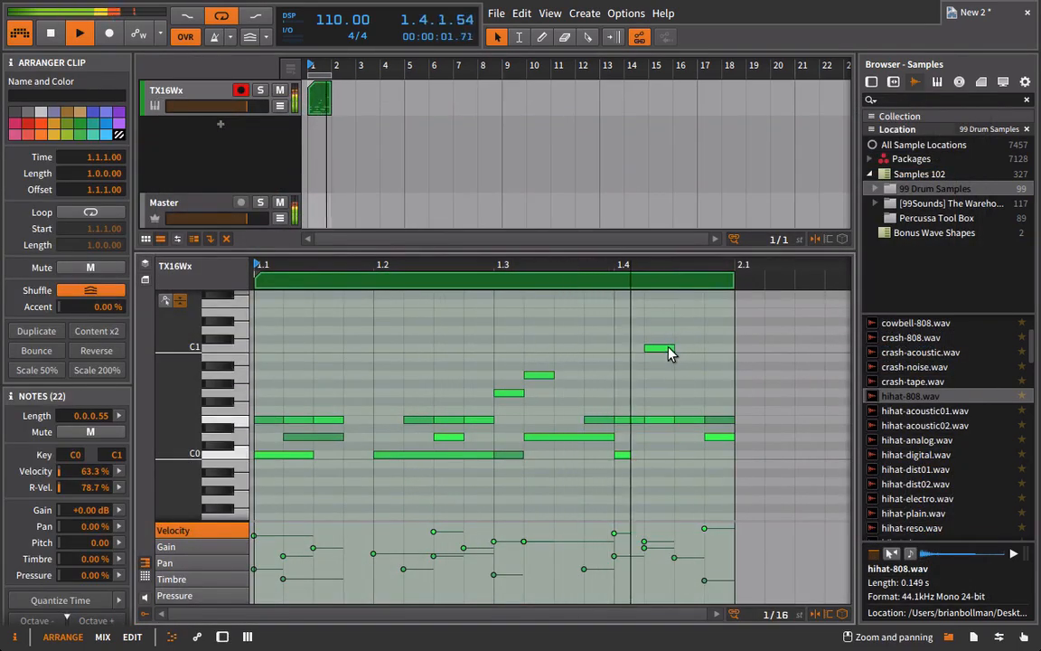
drag(671, 348, 766, 355)
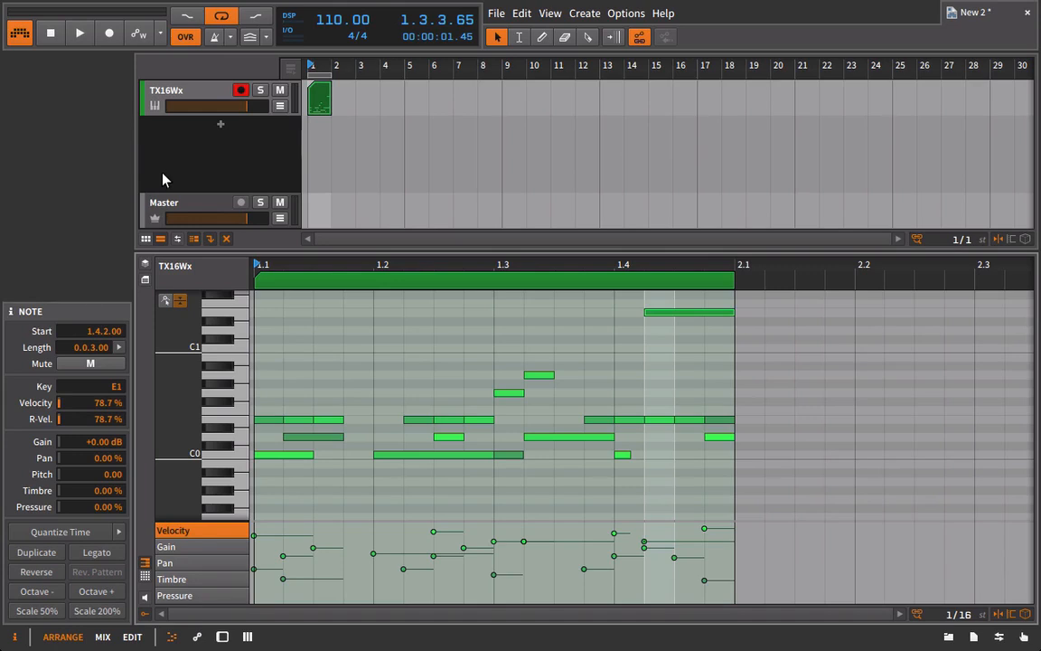
Place clap-808.wav from the 99 Drum Samples on a new audio track at bar 9.
click(948, 637)
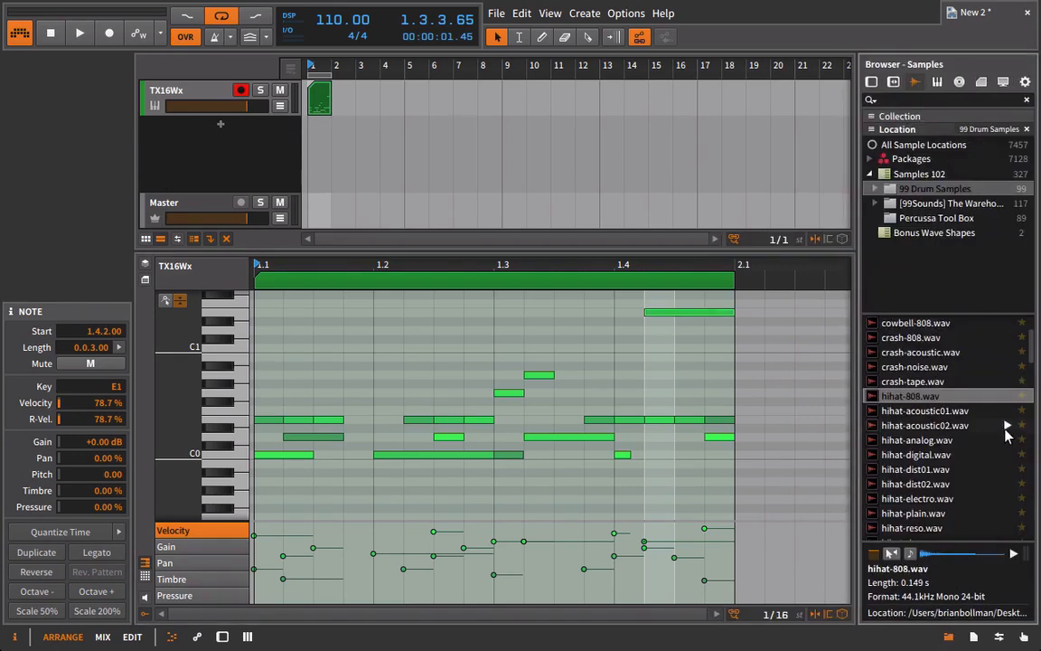
scroll(945, 334, up, 3)
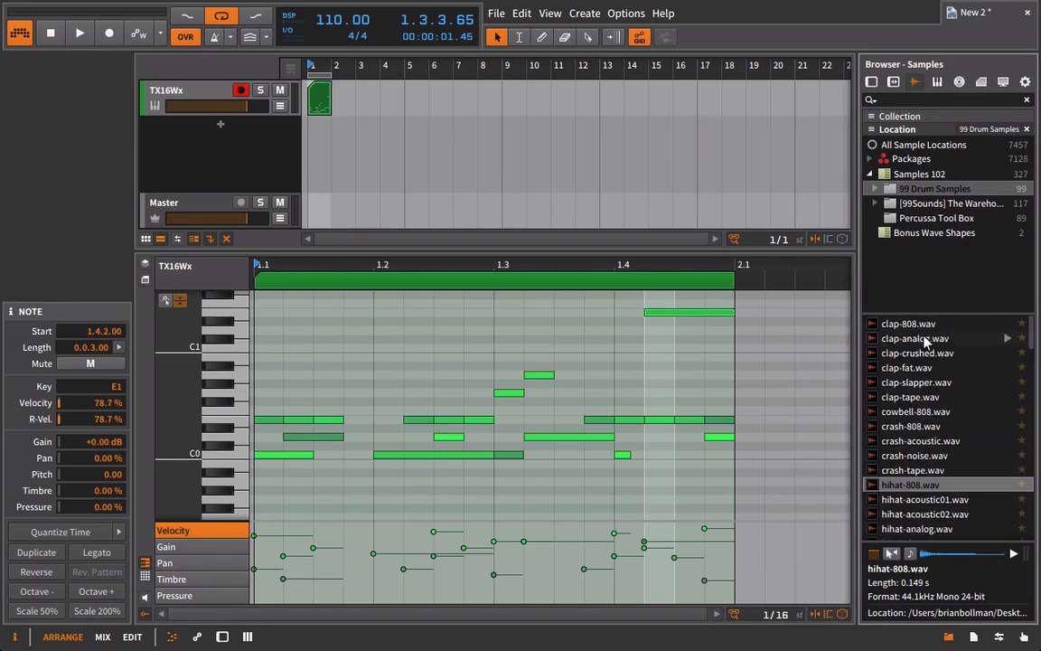
drag(903, 326, 507, 148)
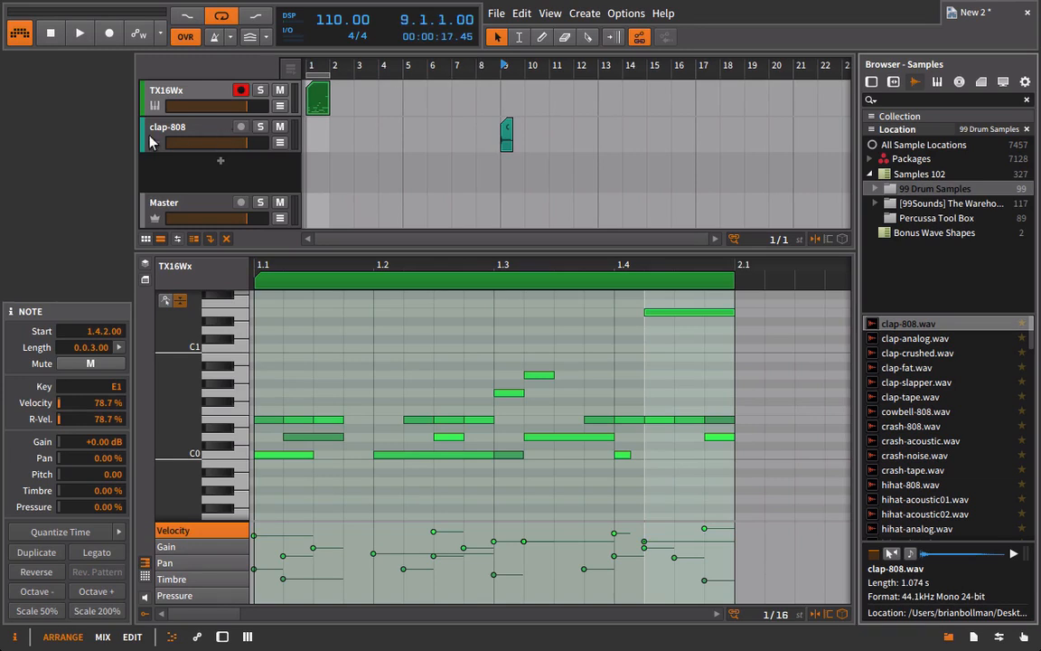
Play the clap-808 audio track and lower its volume.
click(166, 135)
key(space)
key(space)
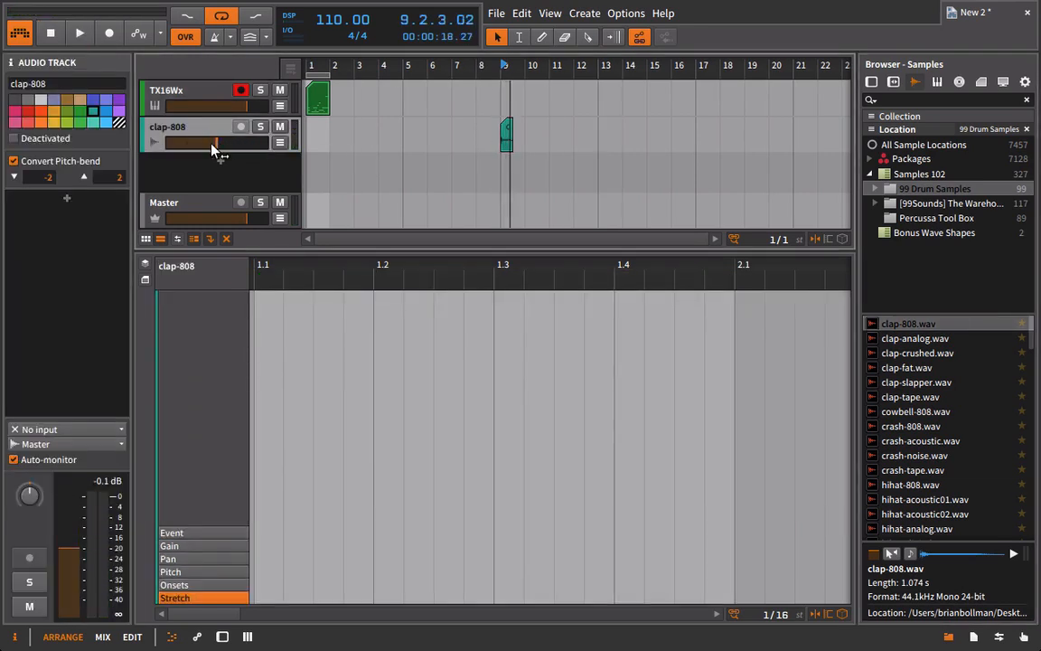
drag(214, 149, 205, 149)
Reopen TX16Wx and examine the clap-808 region's sound controls as one sound inside the shared instrument track.
click(321, 106)
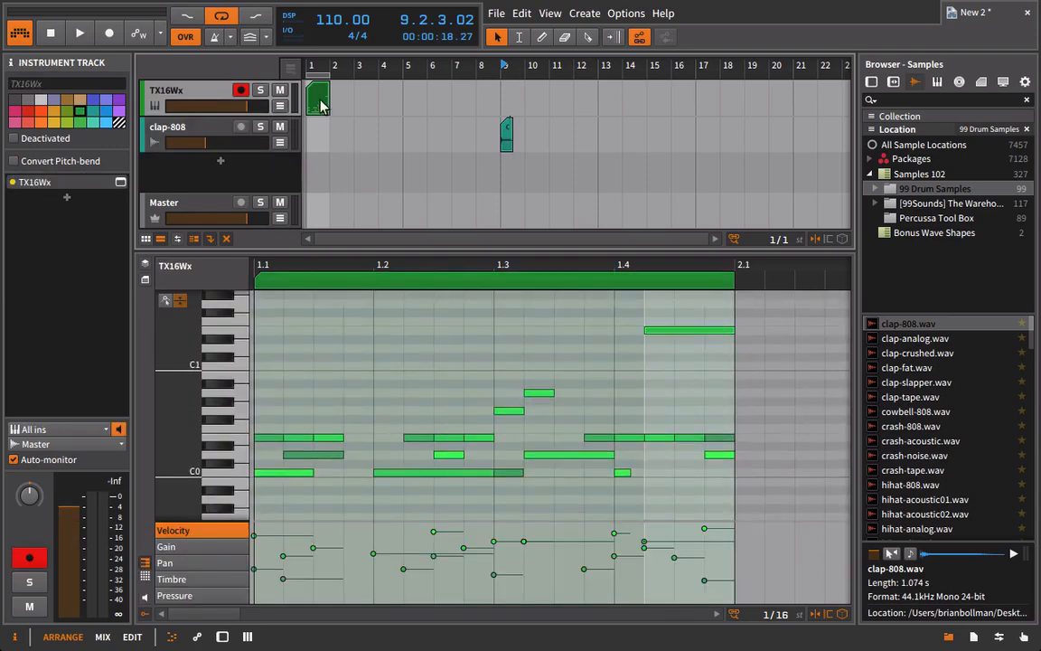
double_click(195, 92)
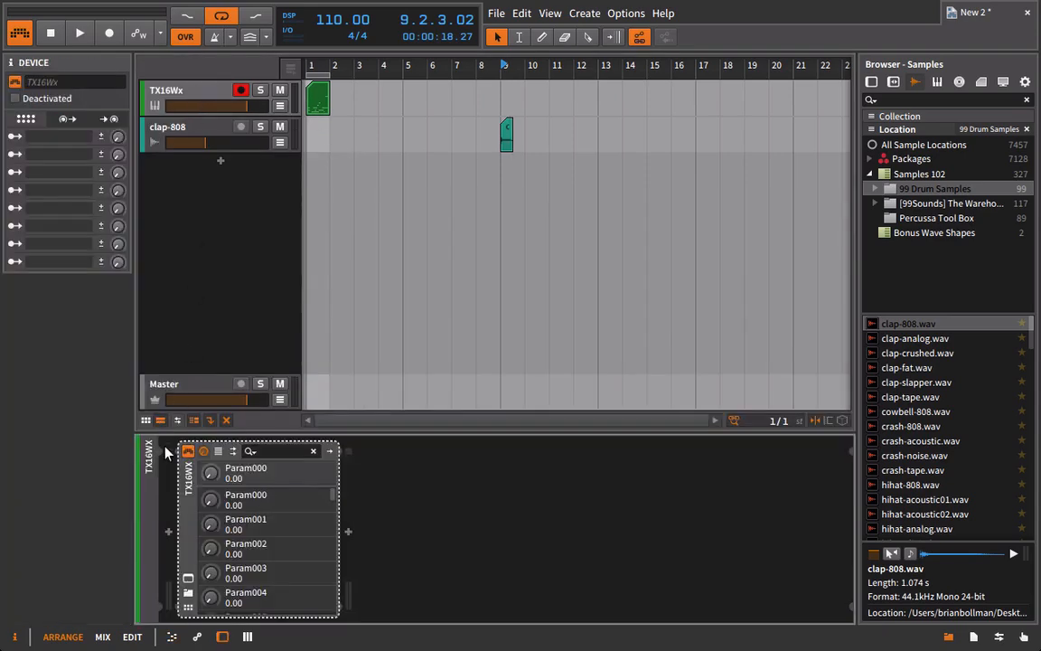
click(190, 578)
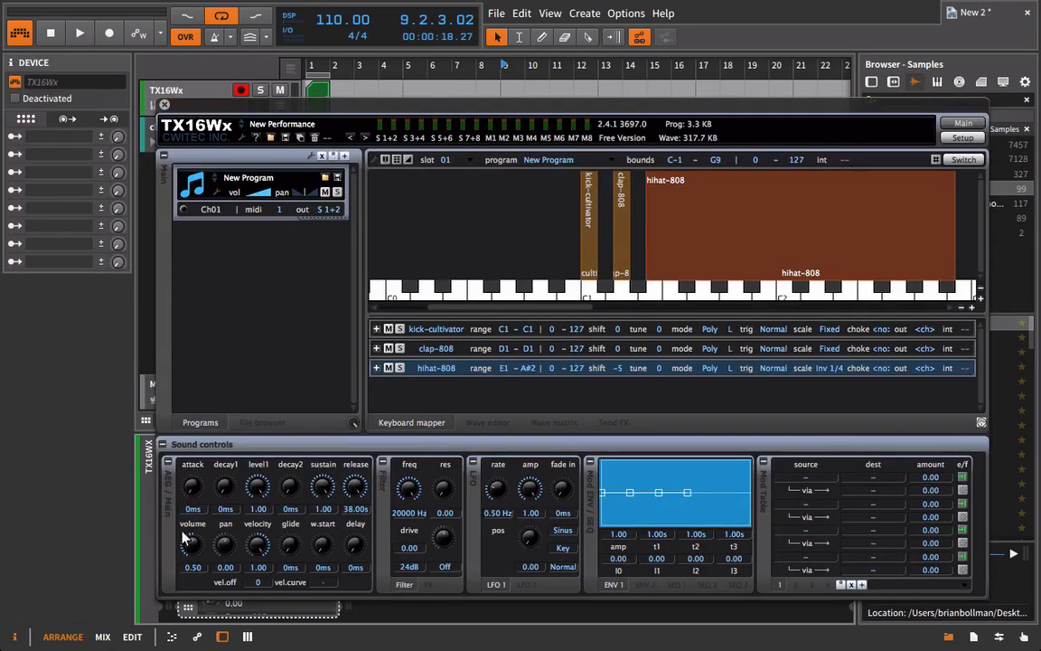
click(435, 348)
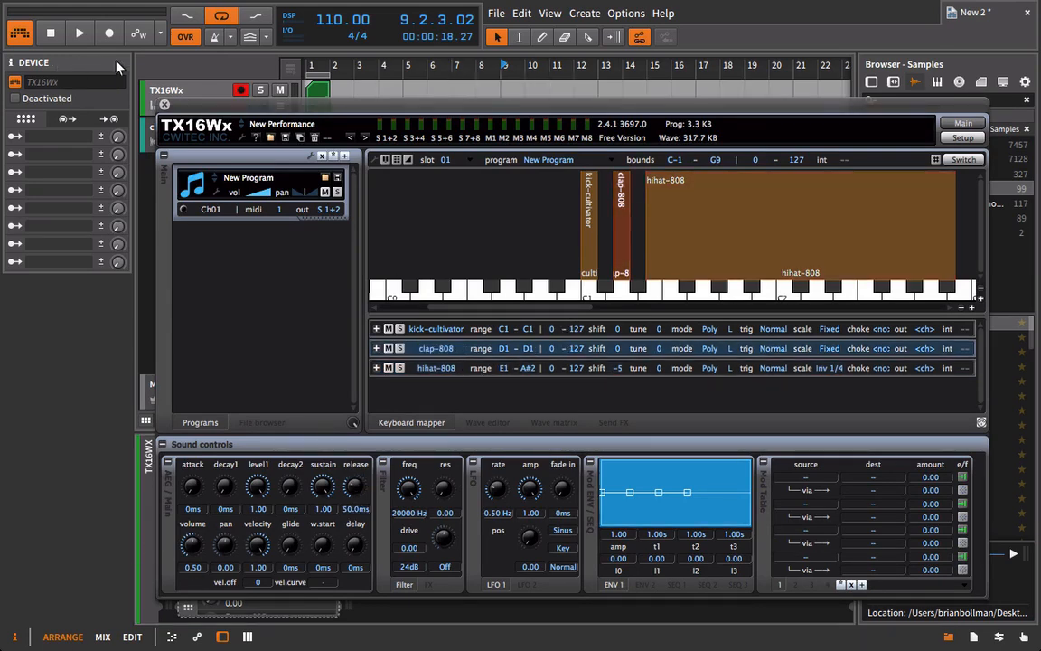
click(164, 104)
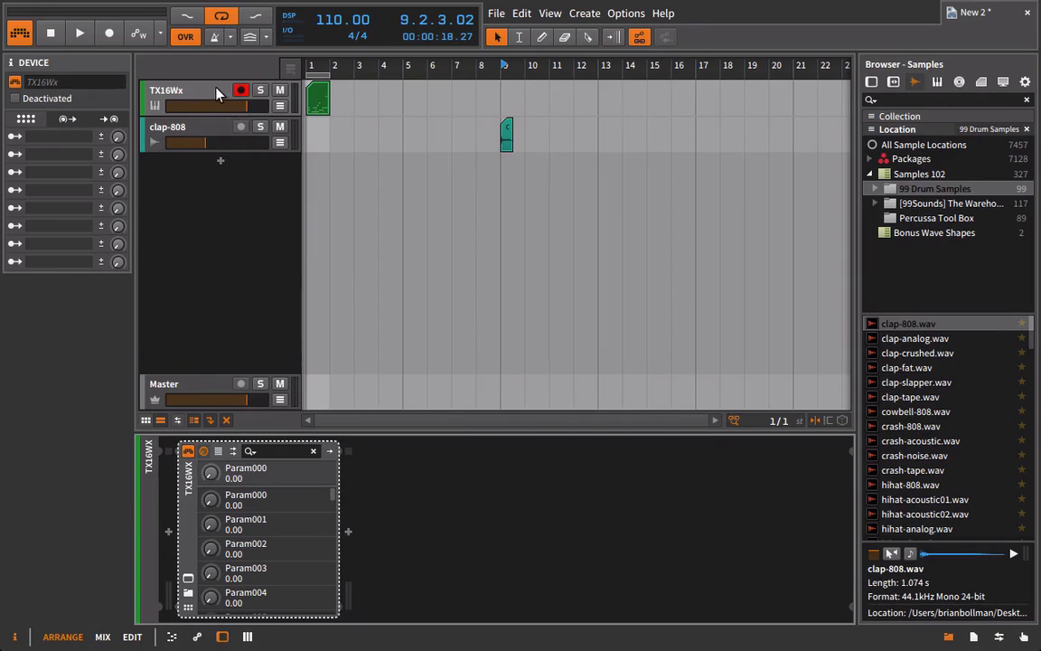
Lower the TX16Wx track's volume and reset it to 0 dB.
click(187, 86)
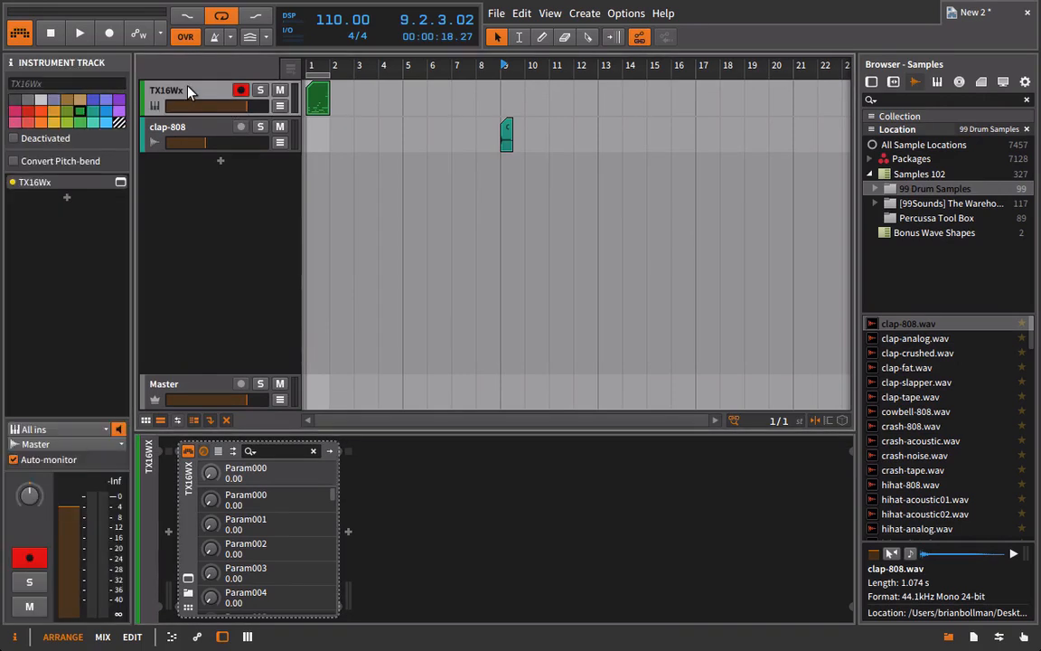
drag(246, 106, 211, 105)
double_click(249, 107)
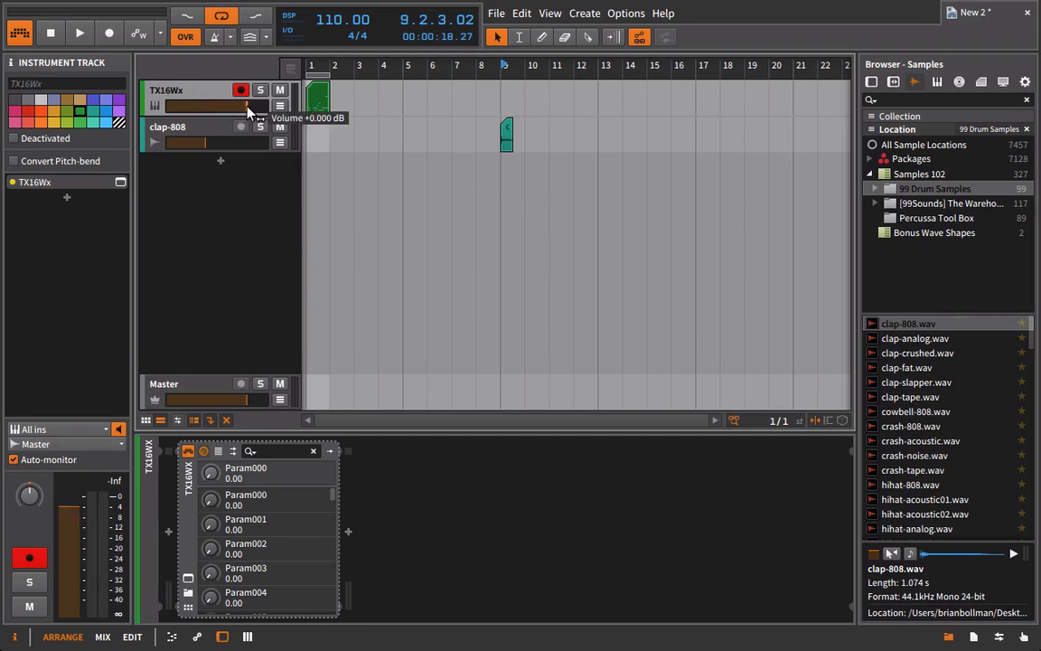
Add the ValhallaFreqEcho effect plugin to the clap-808 audio track.
click(205, 135)
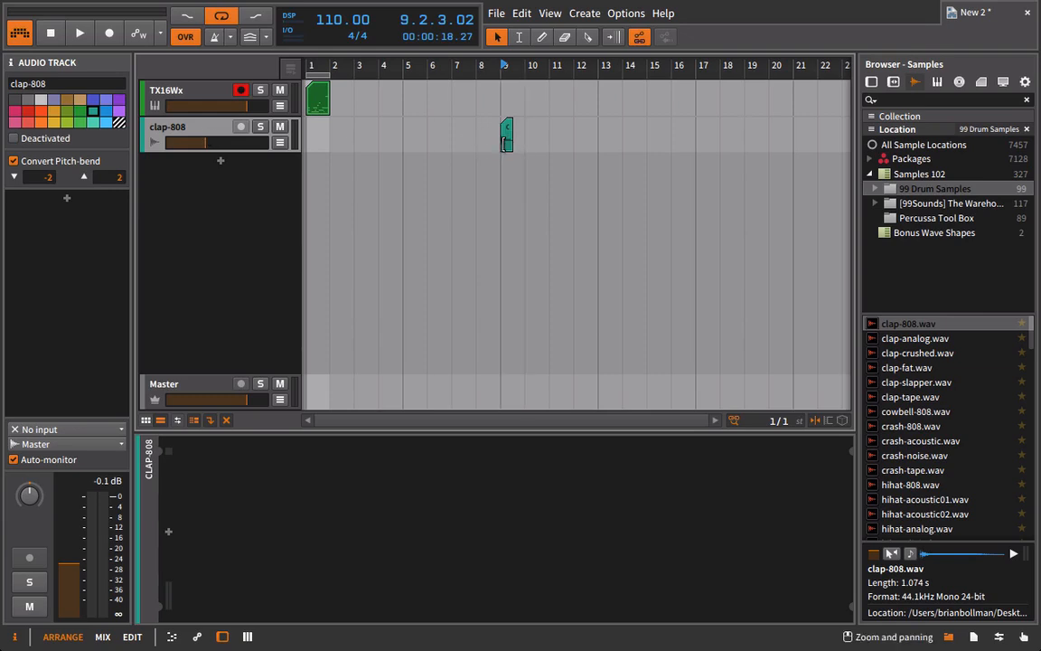
click(871, 82)
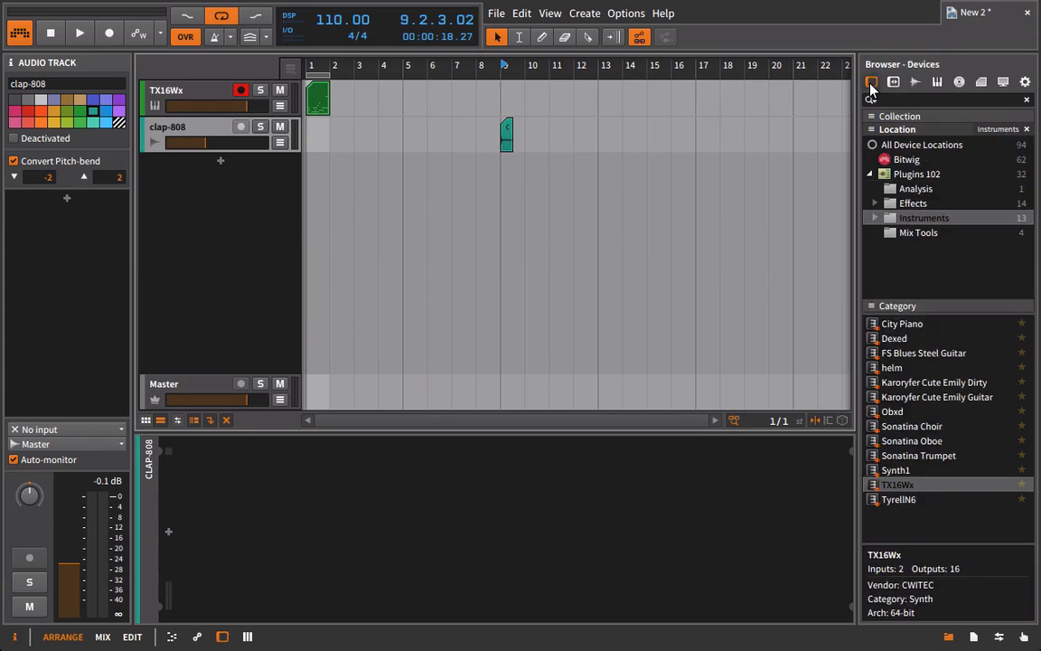
click(911, 204)
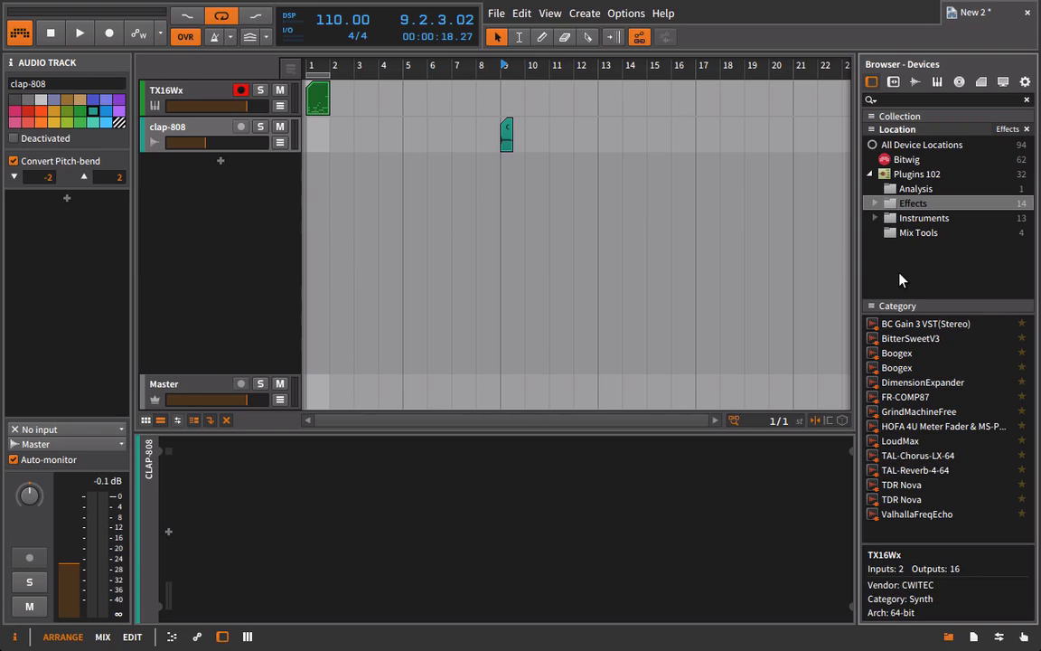
drag(901, 513, 698, 523)
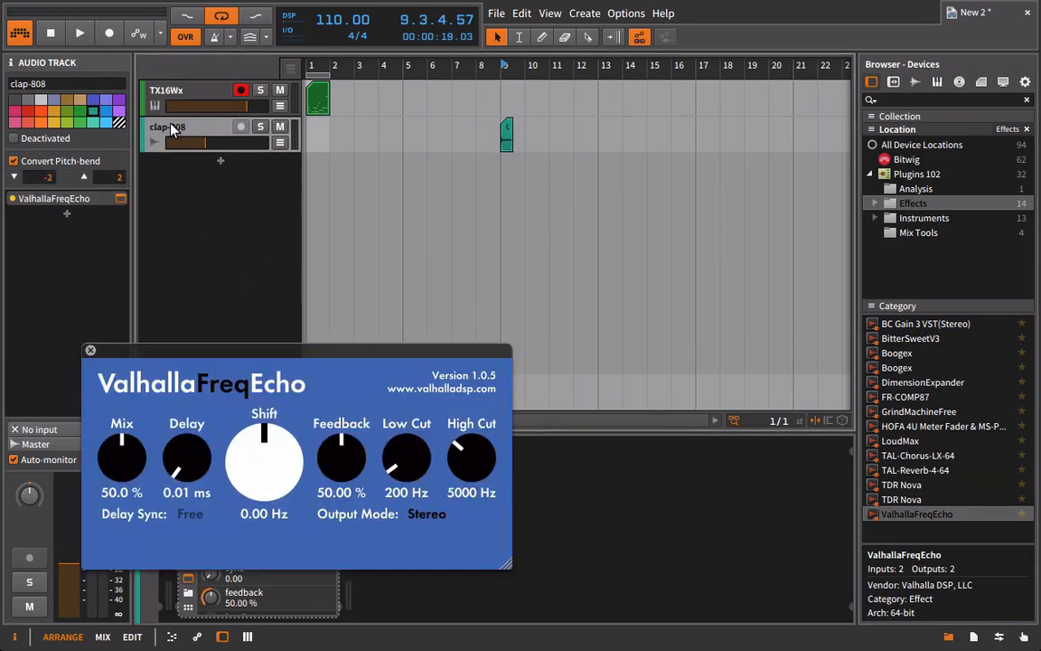
While playing the clap, set ValhallaFreqEcho's delay to 325.06 ms, low cut to 930 Hz, high cut to 6070 Hz and shift to 35.25 Hz.
drag(182, 355, 534, 265)
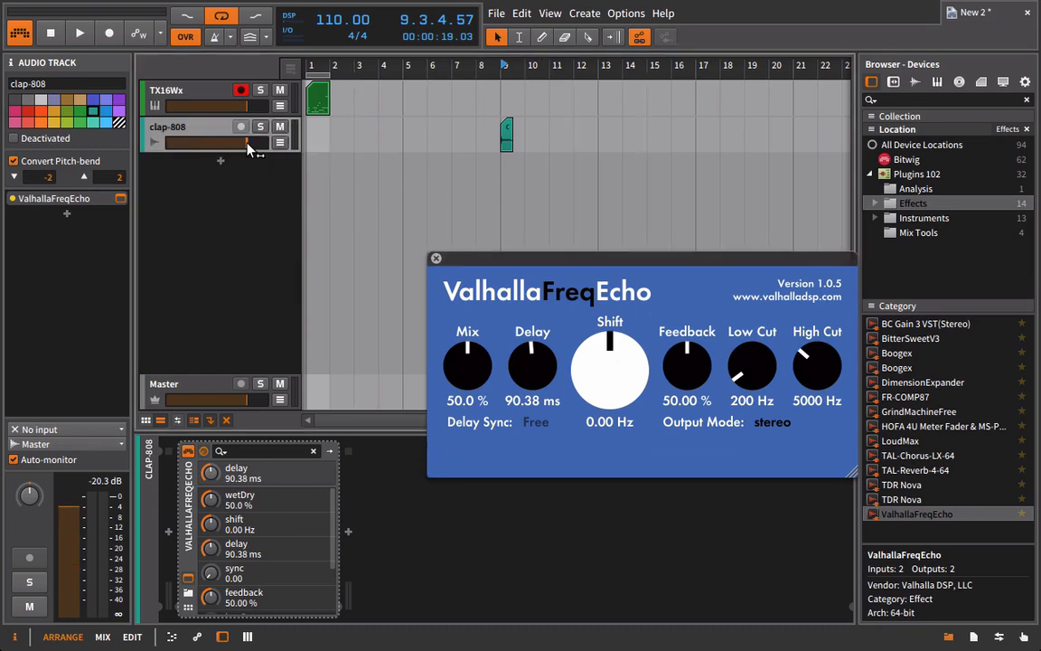
key(space)
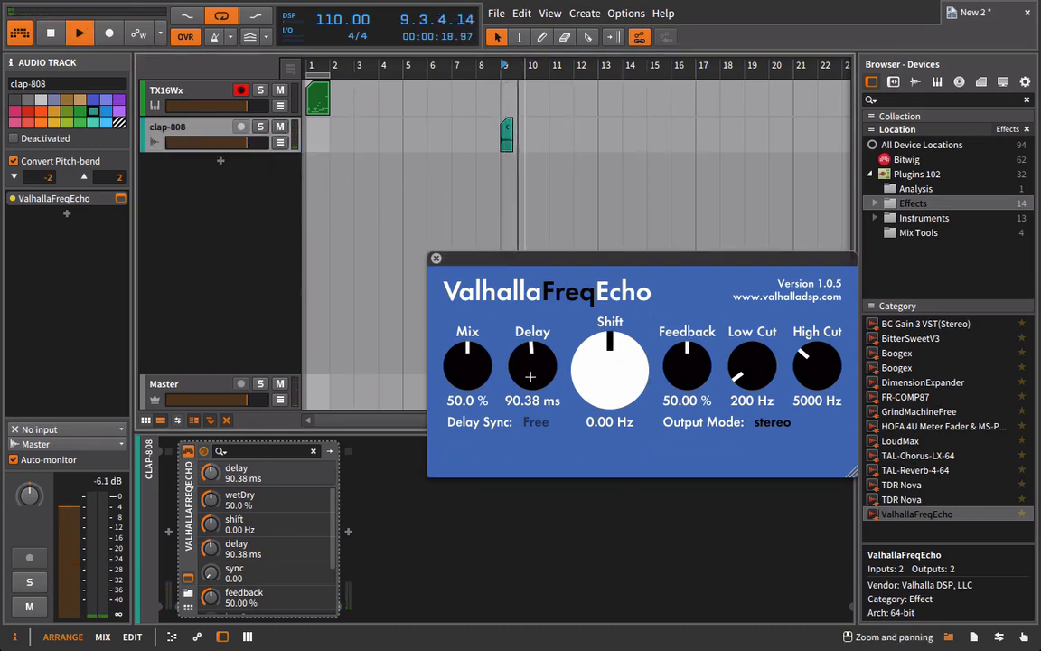
drag(531, 375, 535, 333)
drag(755, 370, 755, 320)
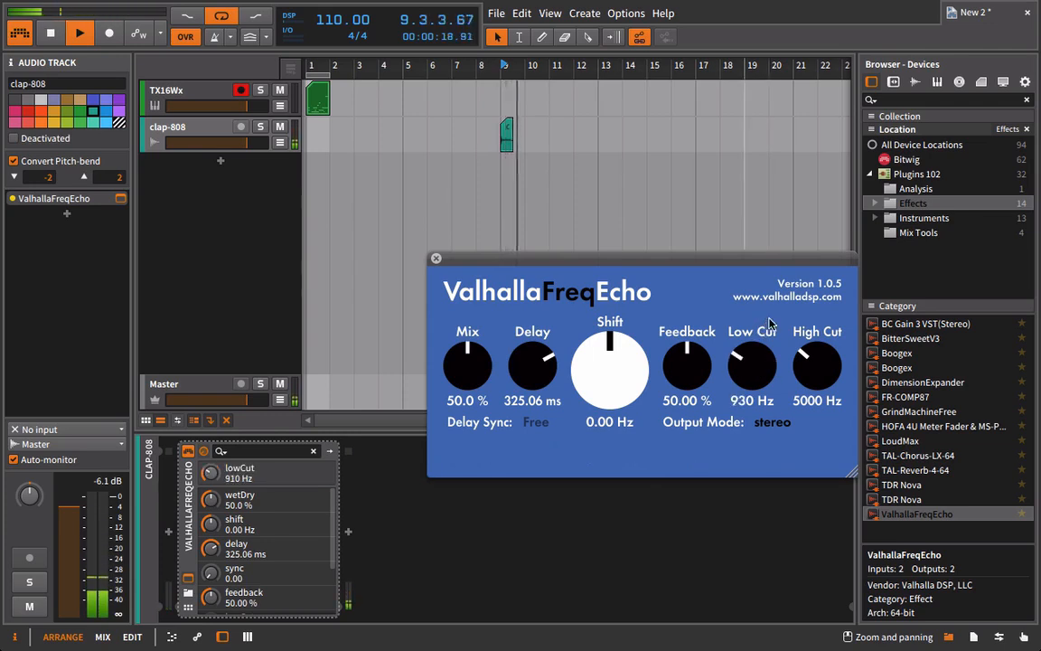
drag(817, 366, 815, 285)
key(space)
drag(817, 371, 817, 443)
drag(607, 371, 589, 332)
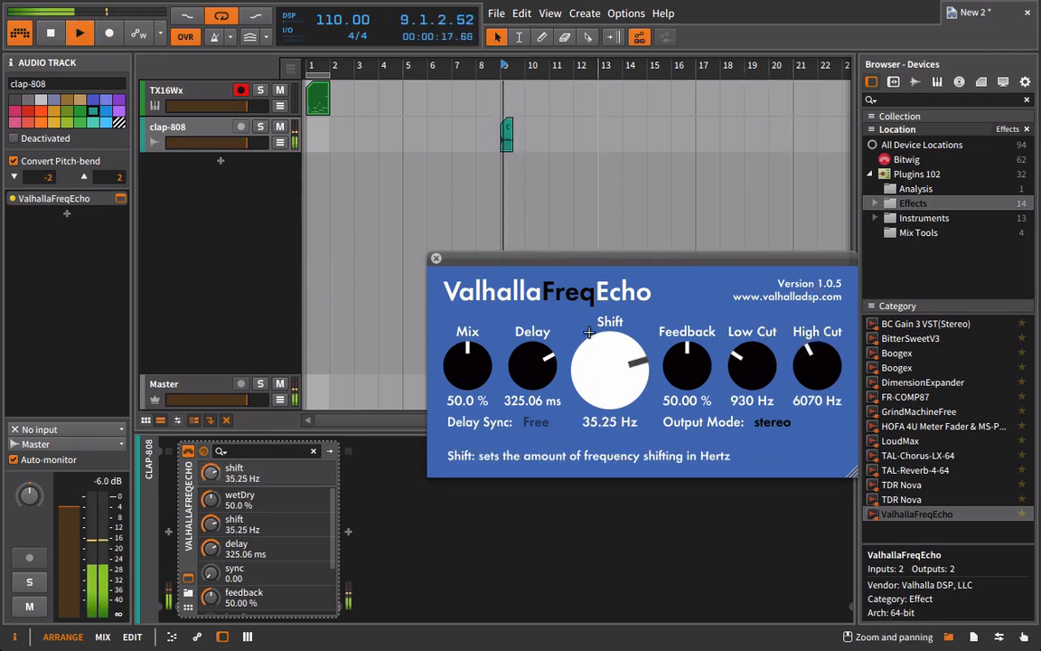
key(space)
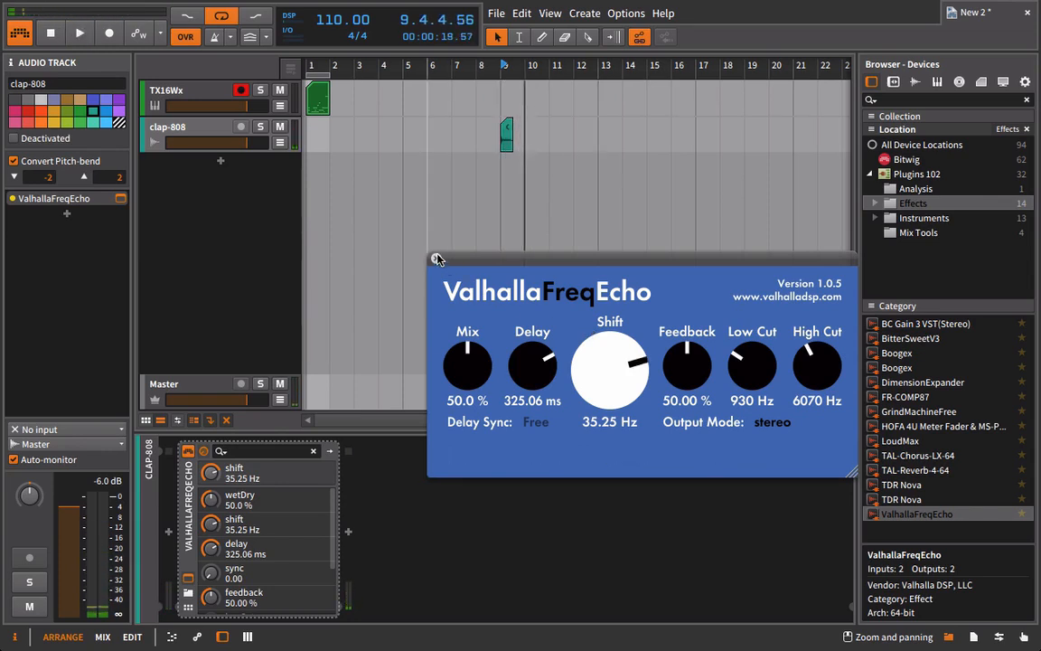
Place the clap-808 track's ValhallaFreqEcho after the sampler in the TX16Wx track's device chain.
click(436, 259)
click(154, 88)
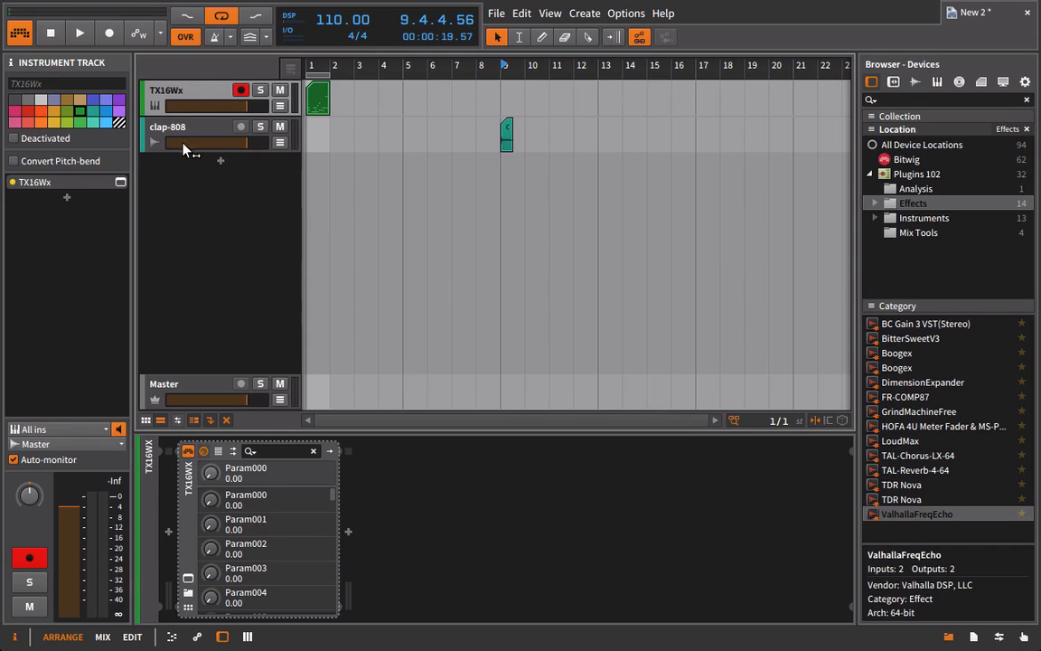
click(164, 128)
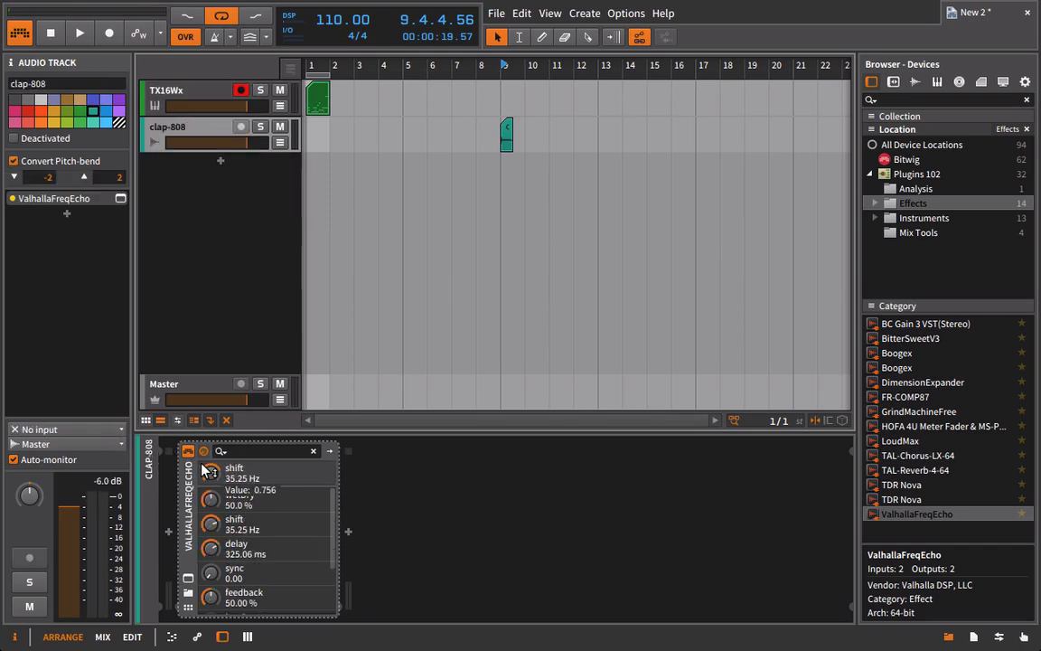
mouse_move(206, 470)
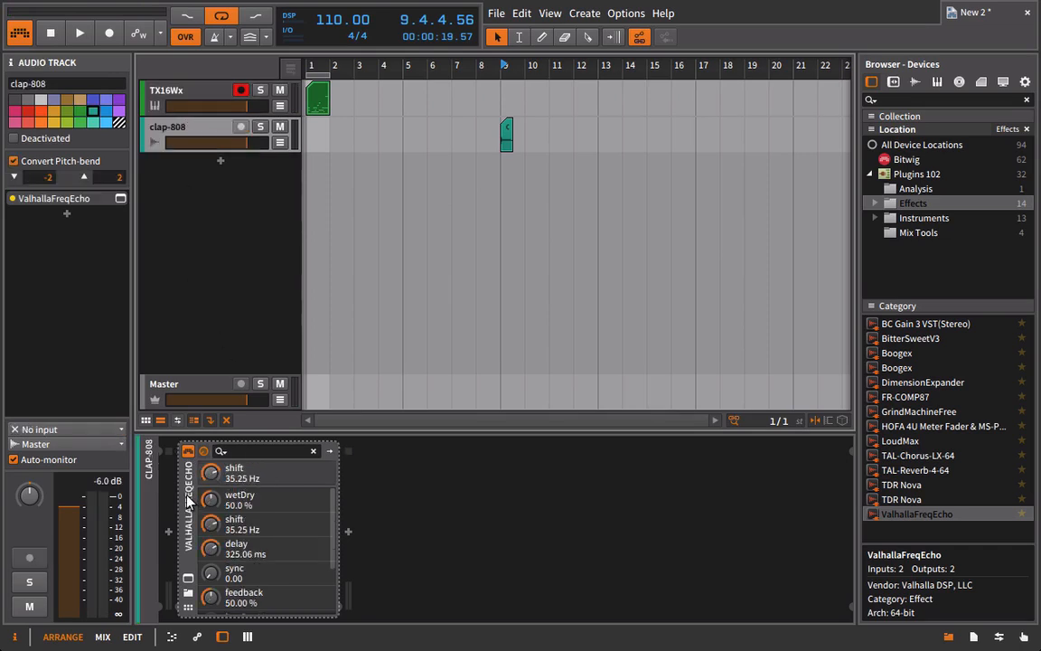
click(188, 498)
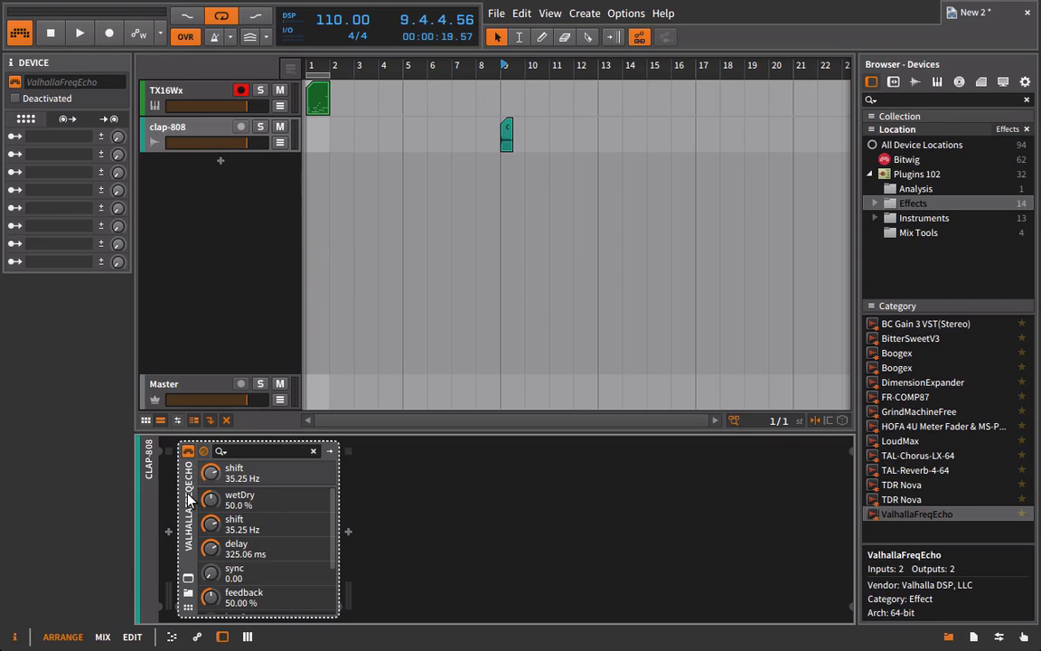
click(169, 90)
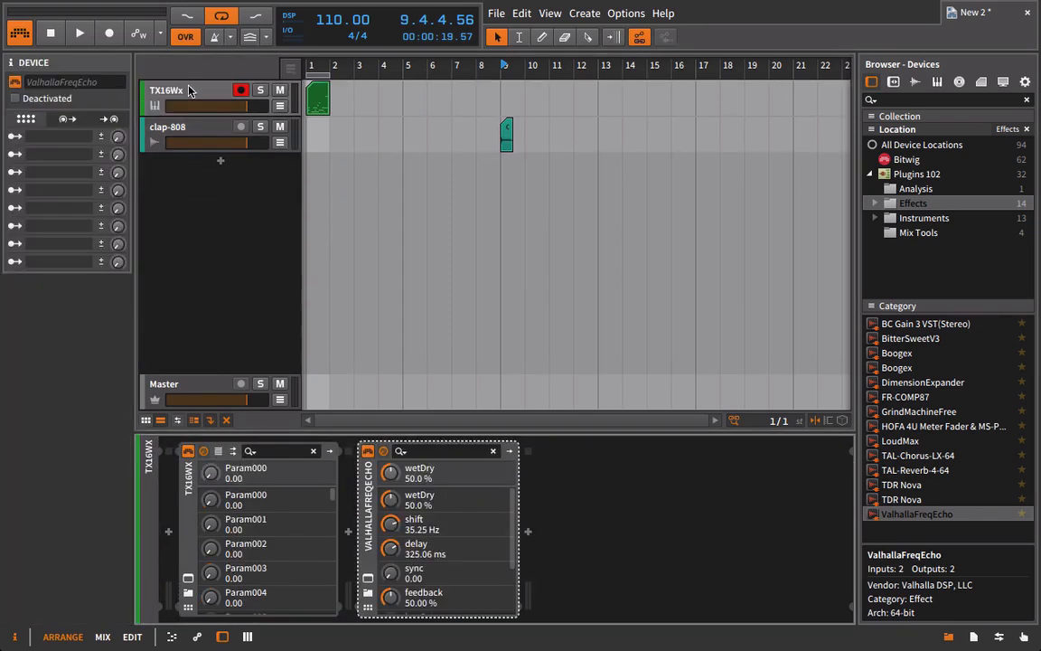
click(196, 91)
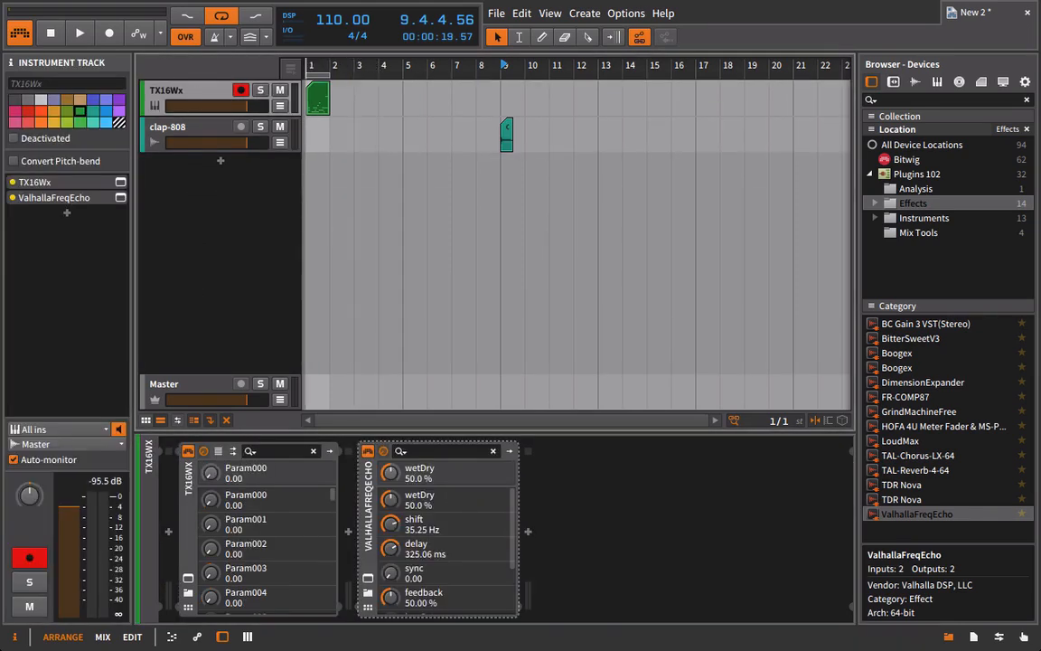
Play the looped pattern from bar 1 through the echo and remove ValhallaFreqEcho from the TX16Wx track.
double_click(308, 67)
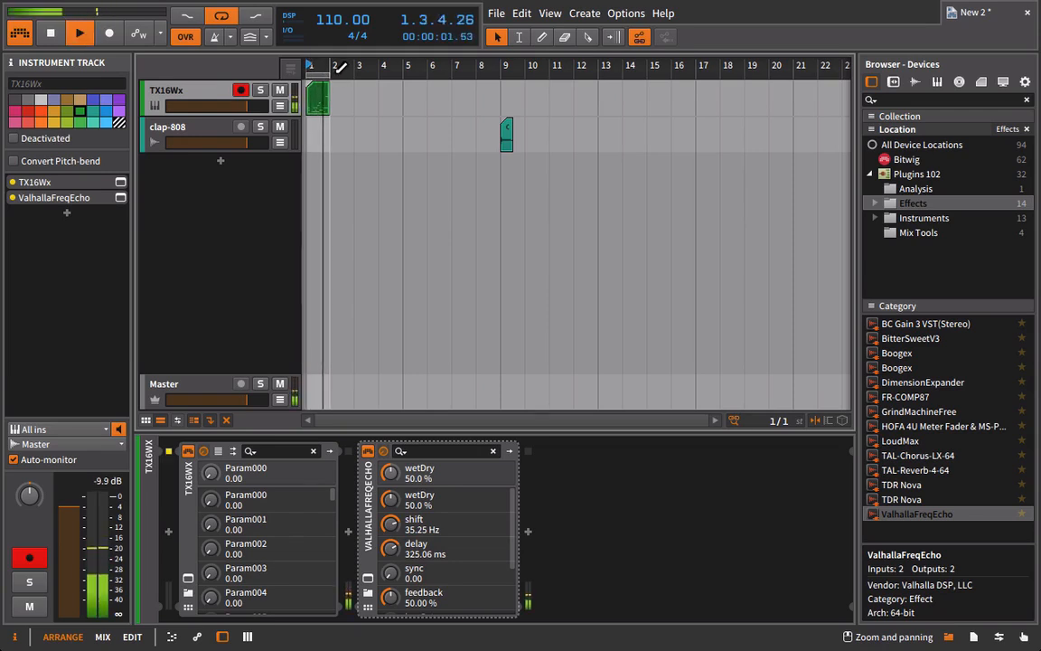
key(space)
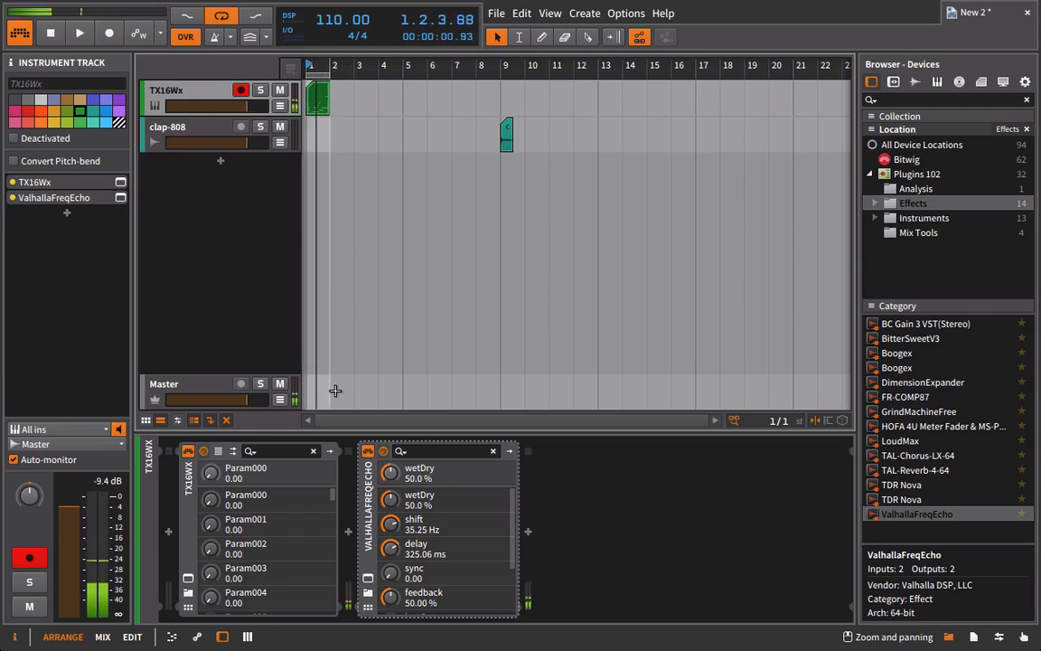
click(366, 474)
key(Delete)
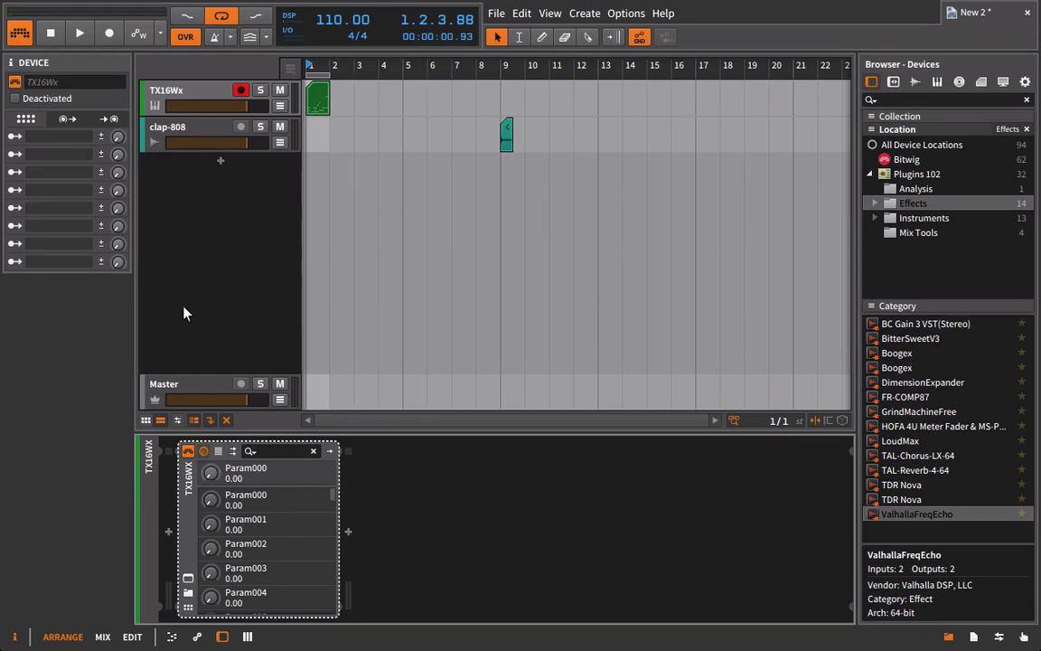
click(166, 90)
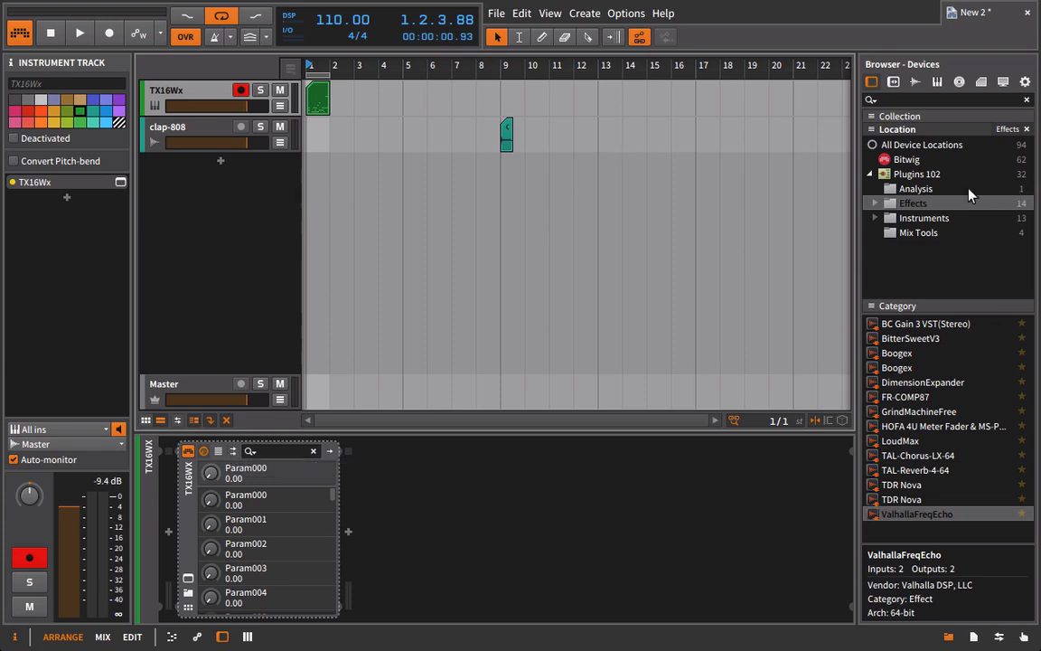
Add the Helm plugin on a new instrument track, close its window and delete the Helm device from that track.
click(923, 217)
drag(917, 371, 325, 203)
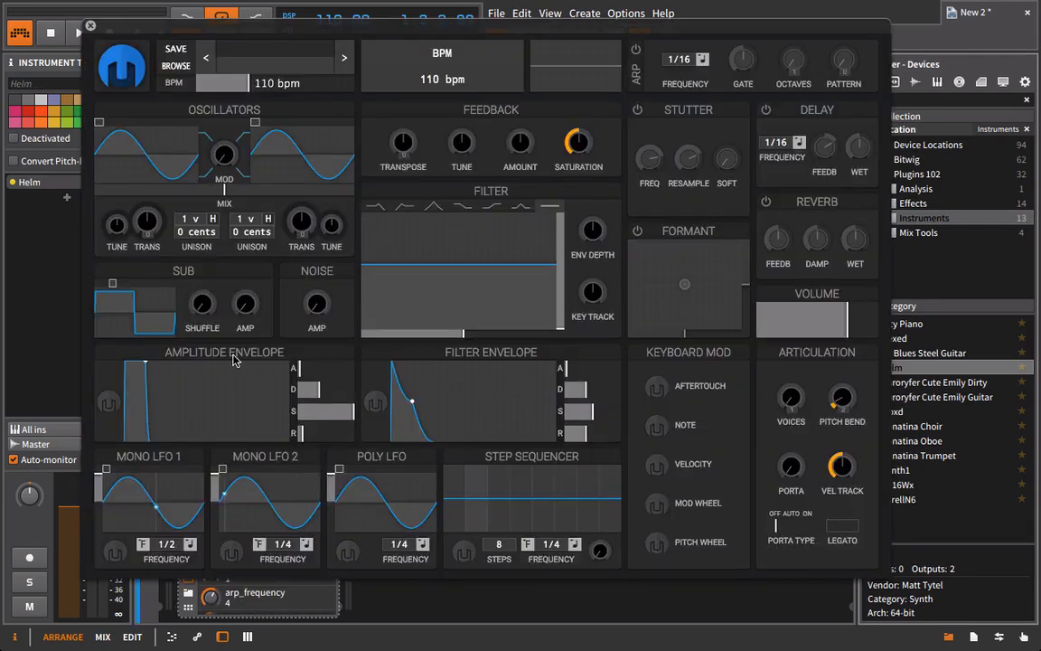
click(90, 25)
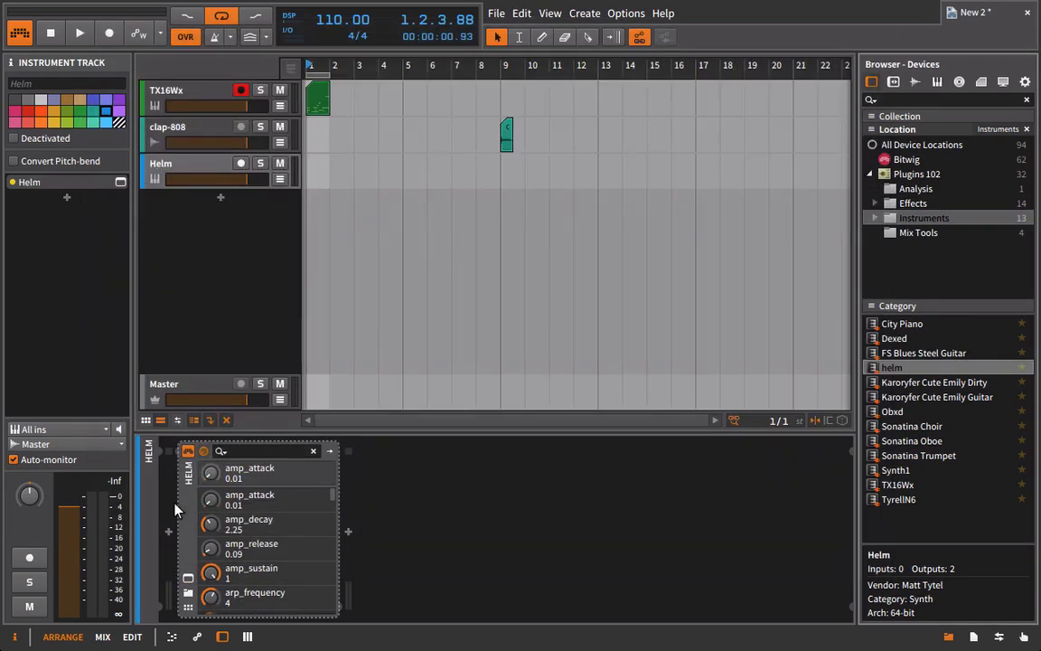
click(187, 510)
key(Delete)
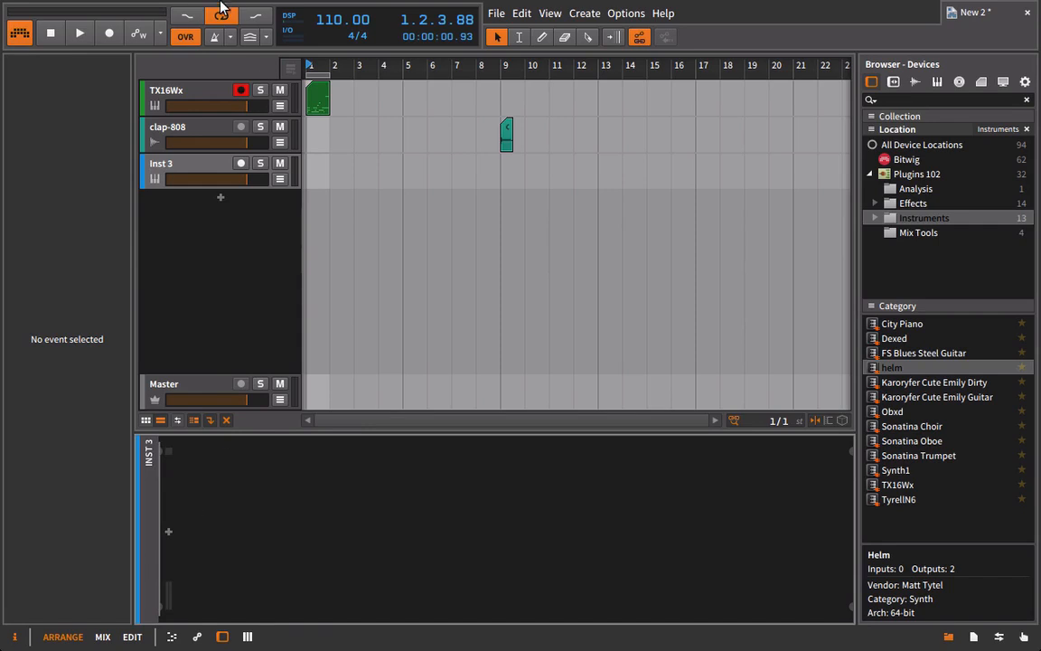
Show the multi-output chains of the TX16Wx device and add one output chain for outputs 1/2.
click(174, 98)
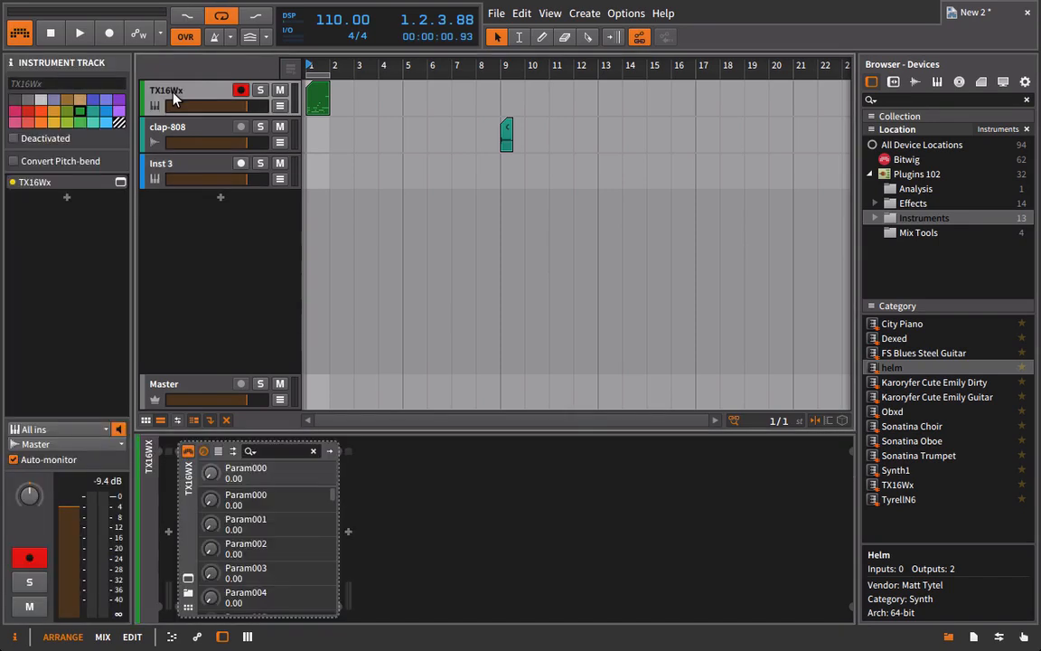
click(233, 452)
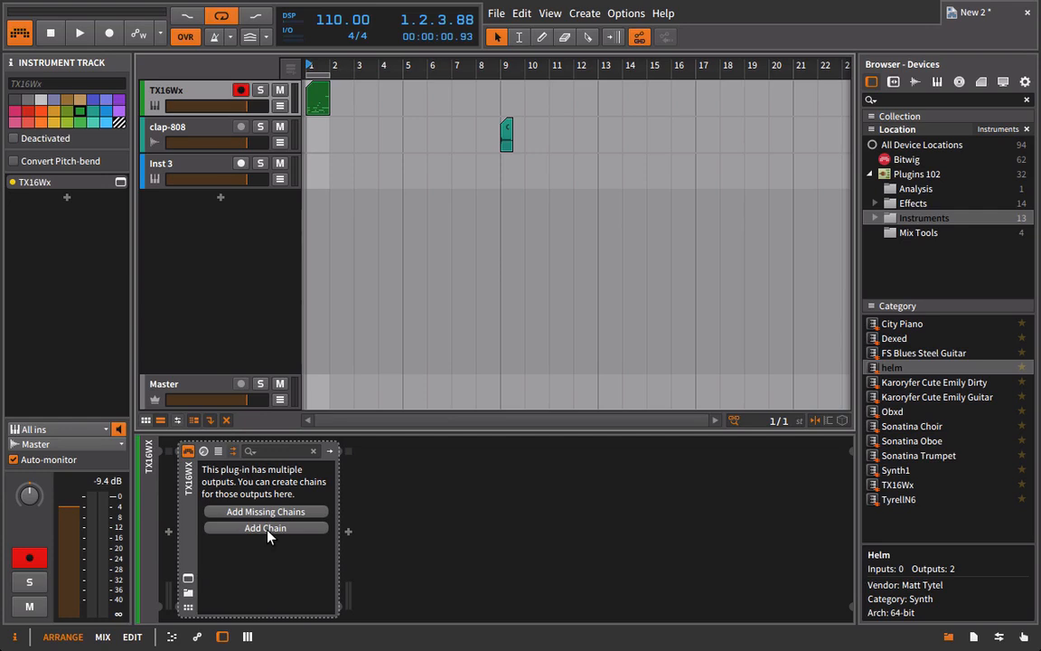
click(266, 528)
click(265, 477)
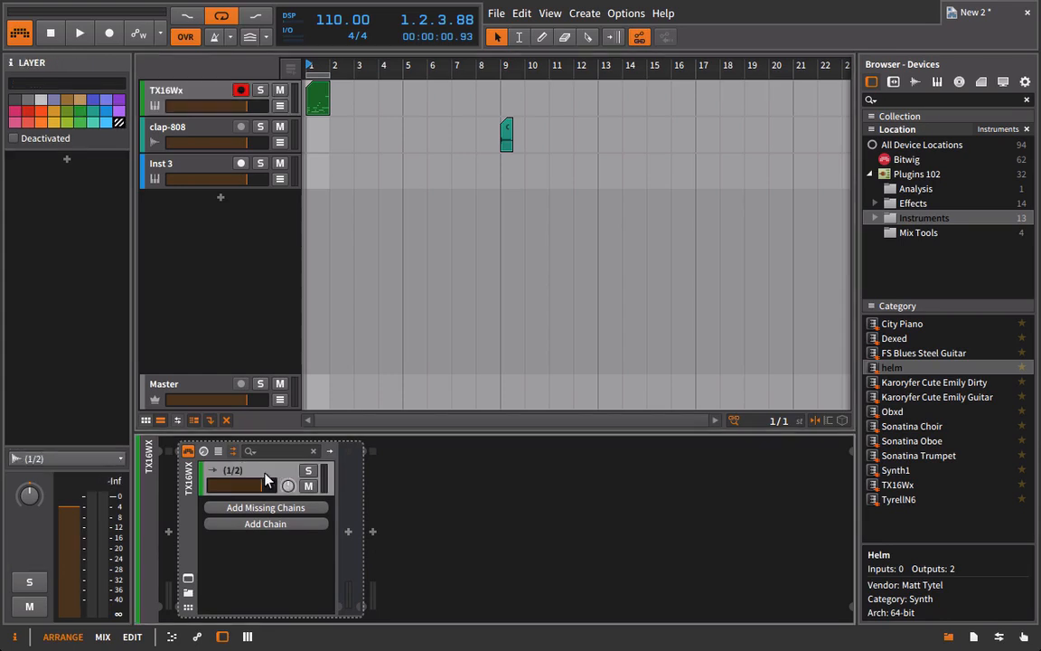
Solo the TX16Wx track and play the looped pattern to check the signal in the 1/2 output chain.
click(260, 91)
key(space)
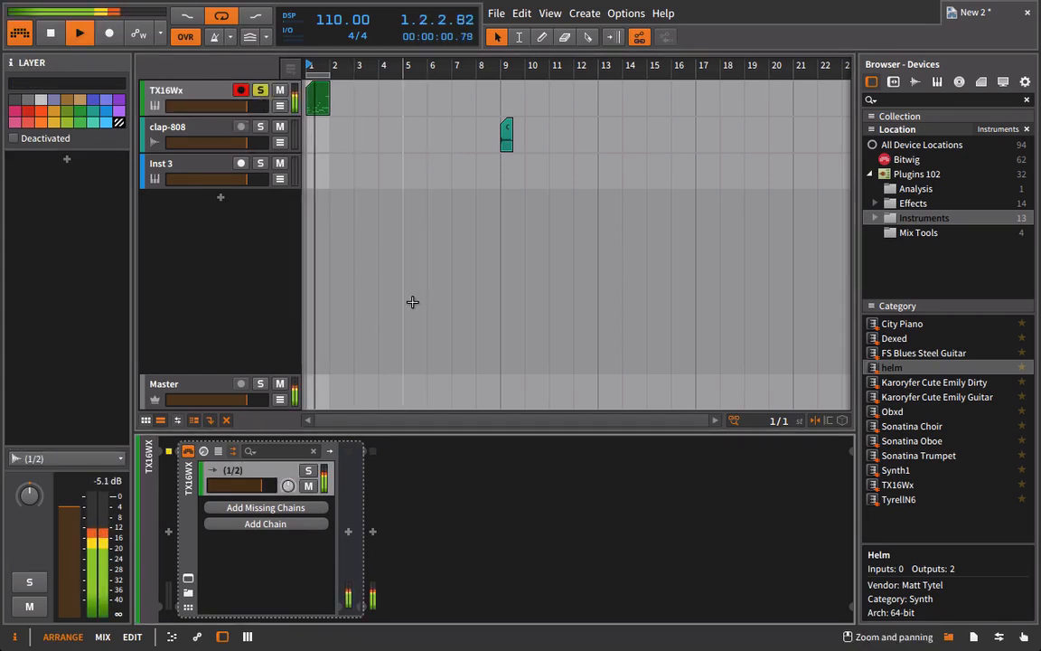
click(177, 96)
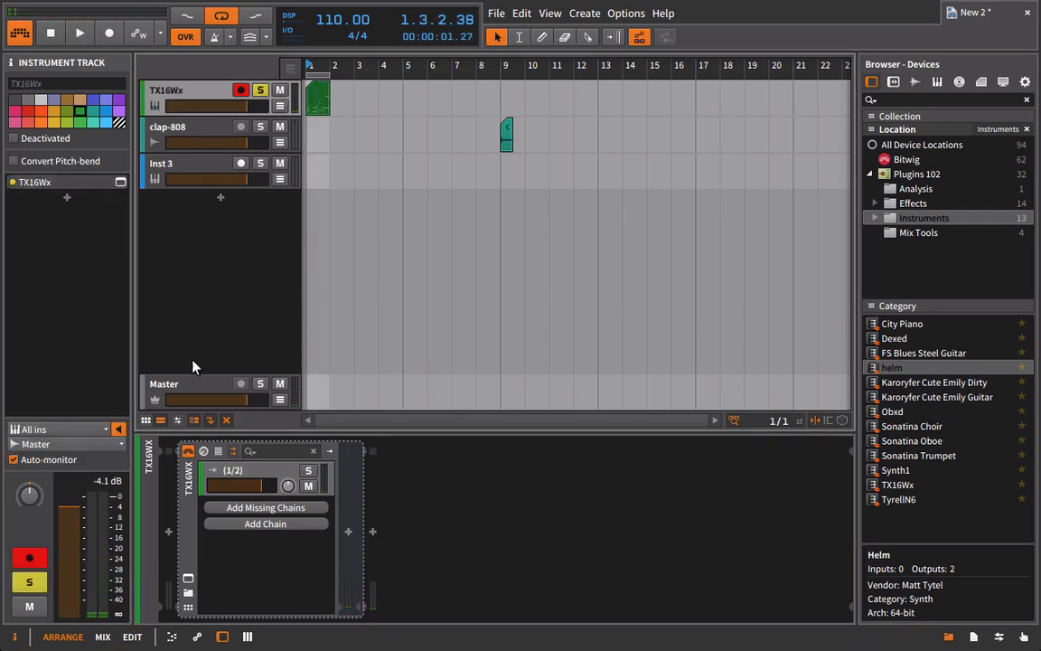
In the TX16Wx editor, route kick-cultivator to output M 1, clap-808 to M 2 and hihat-808 to M 3.
click(188, 581)
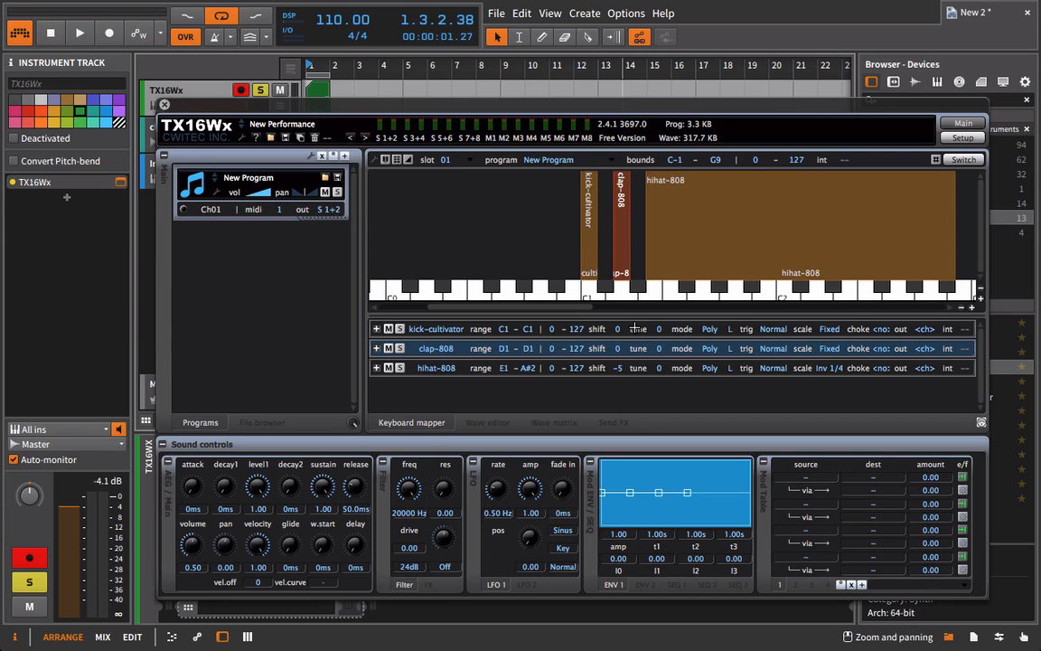
click(968, 330)
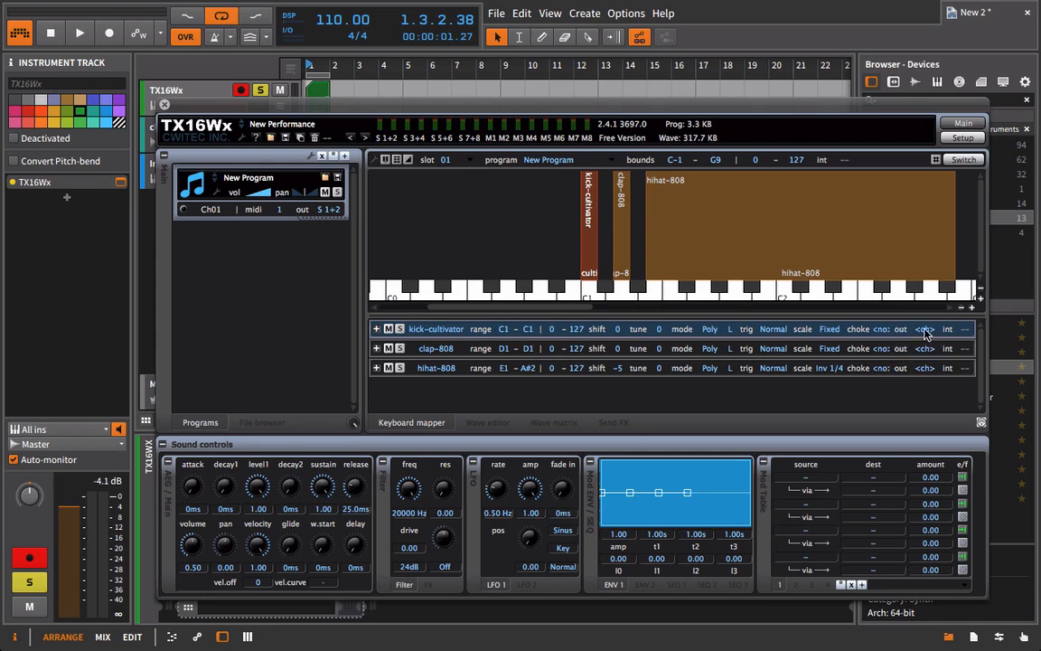
click(924, 330)
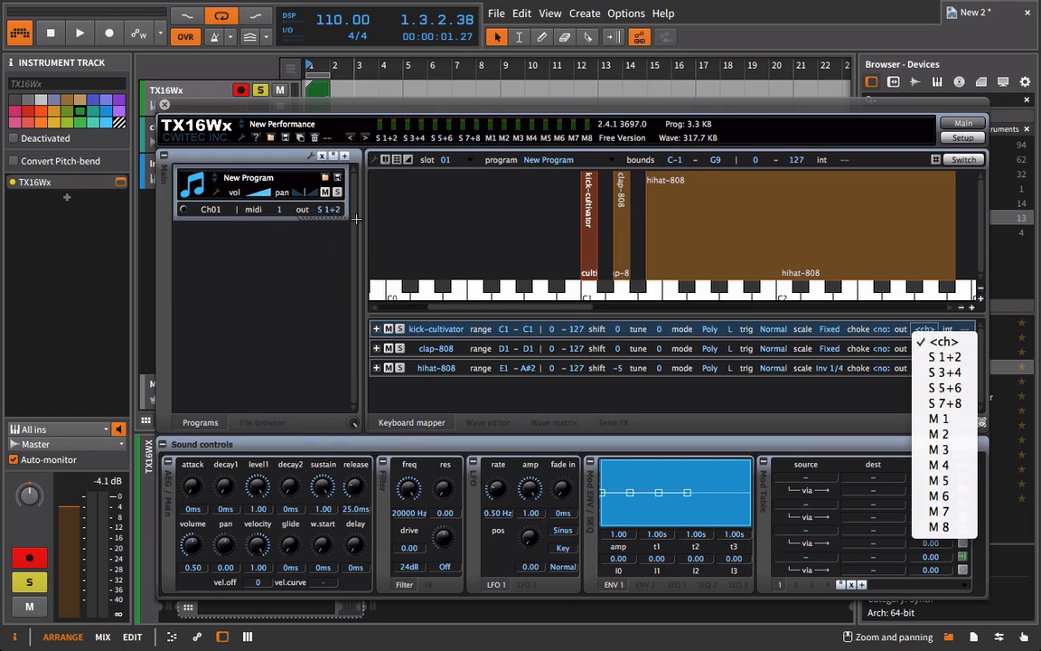
click(941, 420)
click(924, 349)
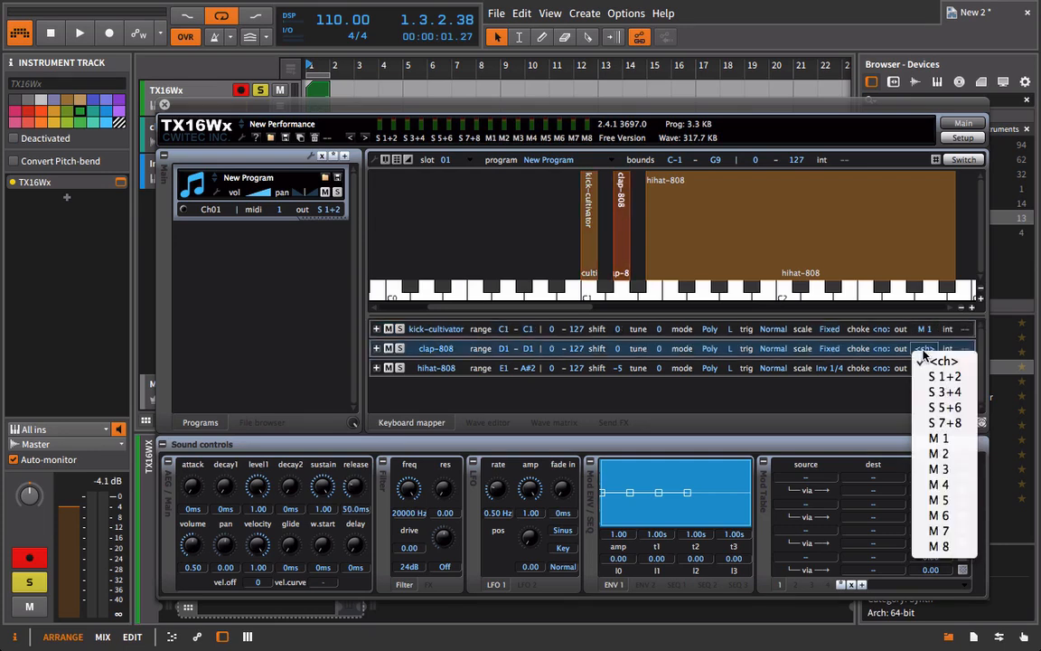
click(936, 455)
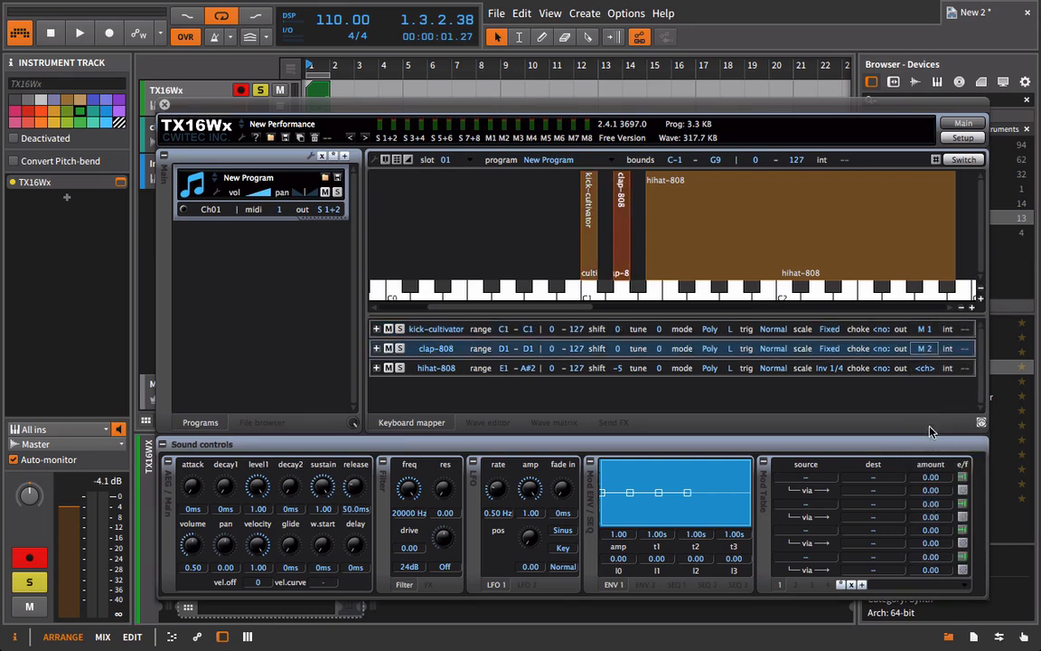
click(925, 369)
click(924, 368)
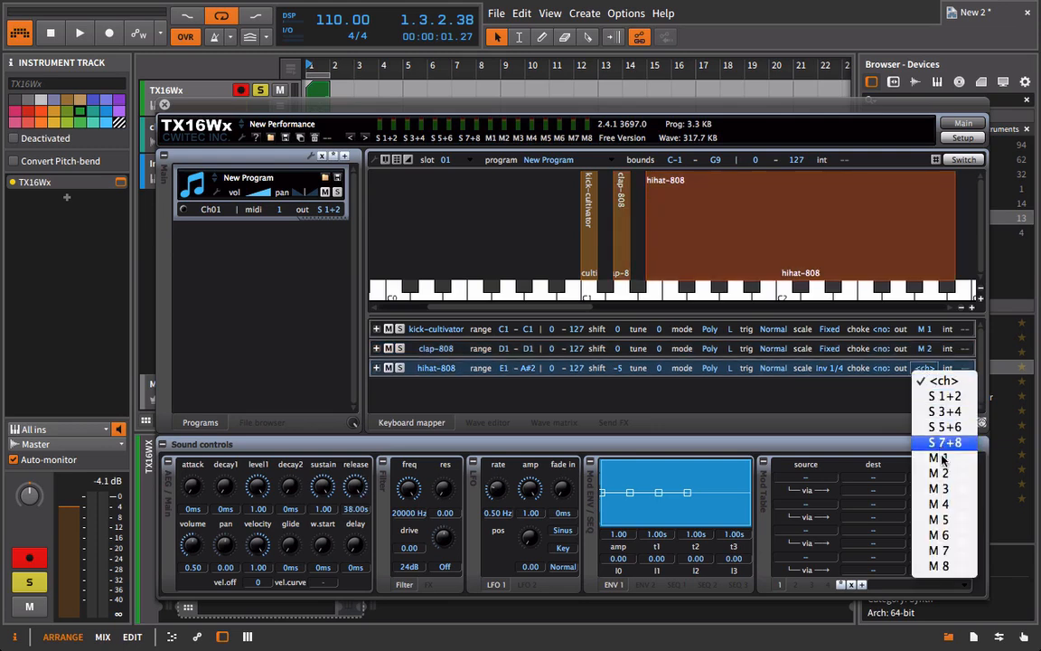
click(956, 489)
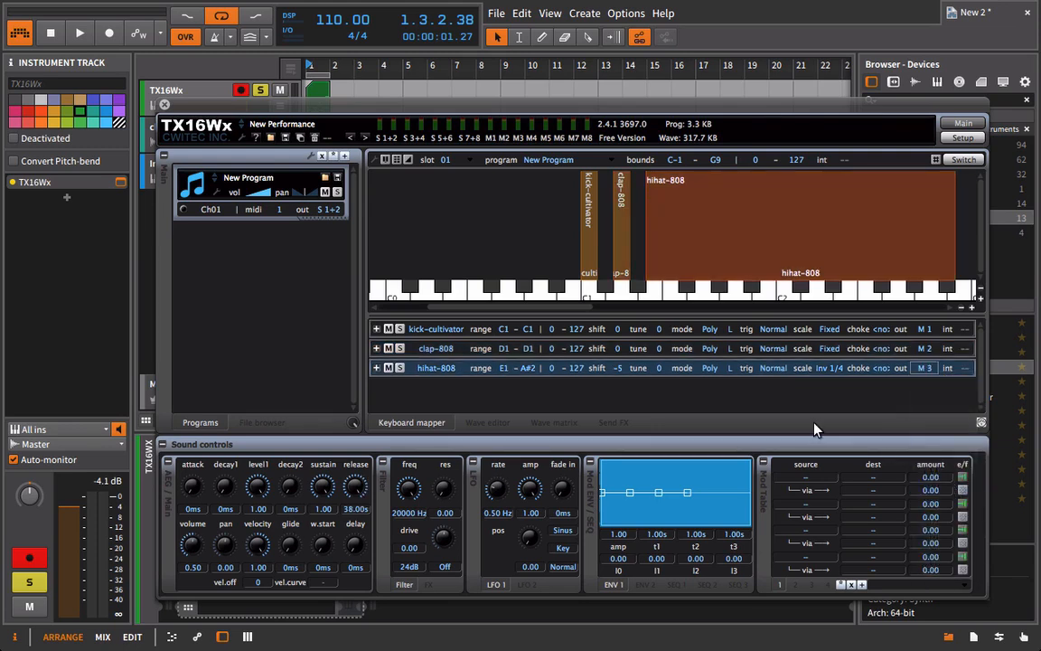
Play the pattern to check the sampler's individual output meters, and close the TX16Wx editor.
key(space)
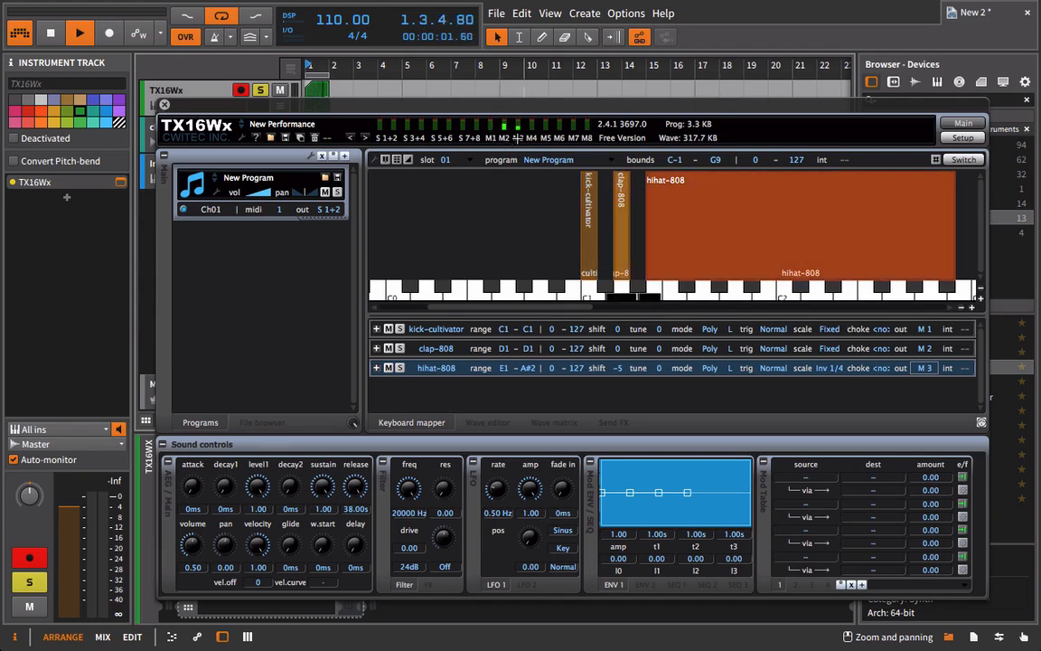
key(space)
click(164, 106)
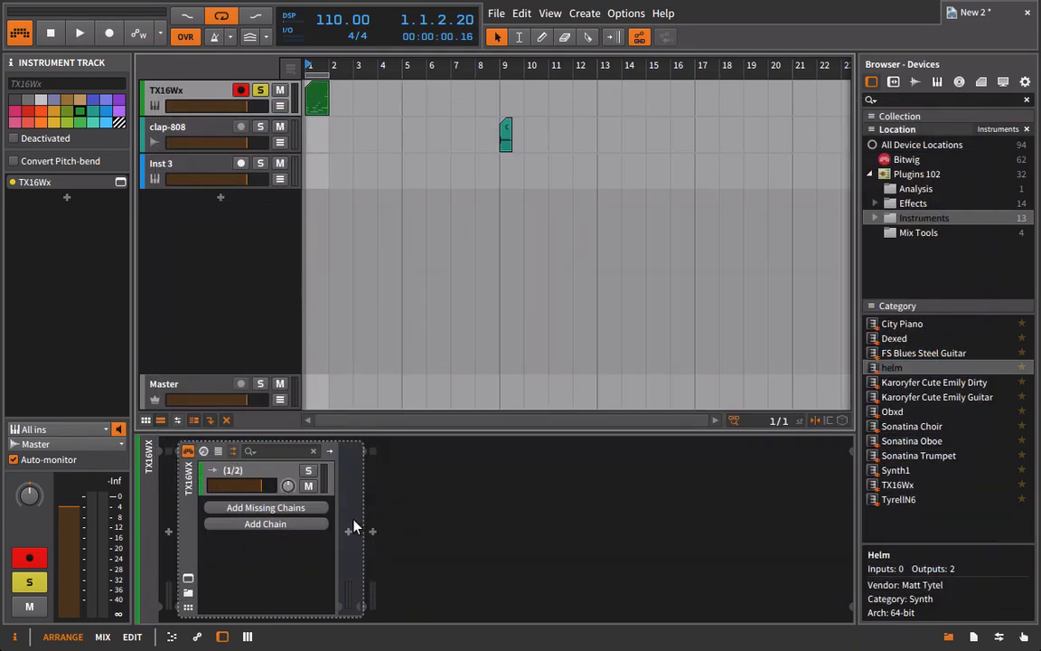
click(249, 524)
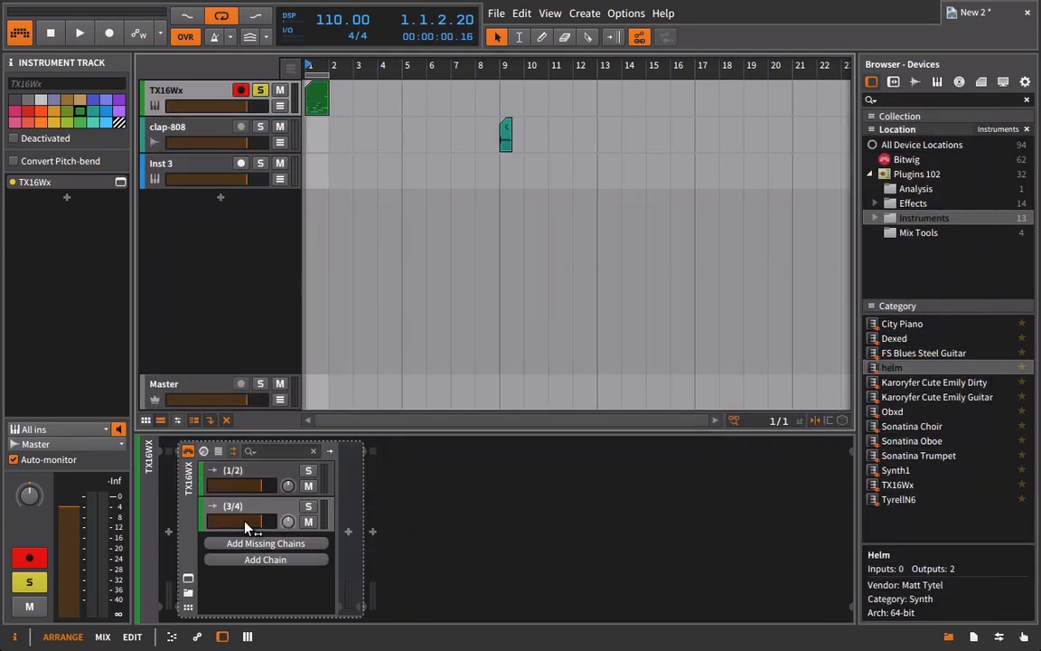
right_click(234, 506)
click(240, 514)
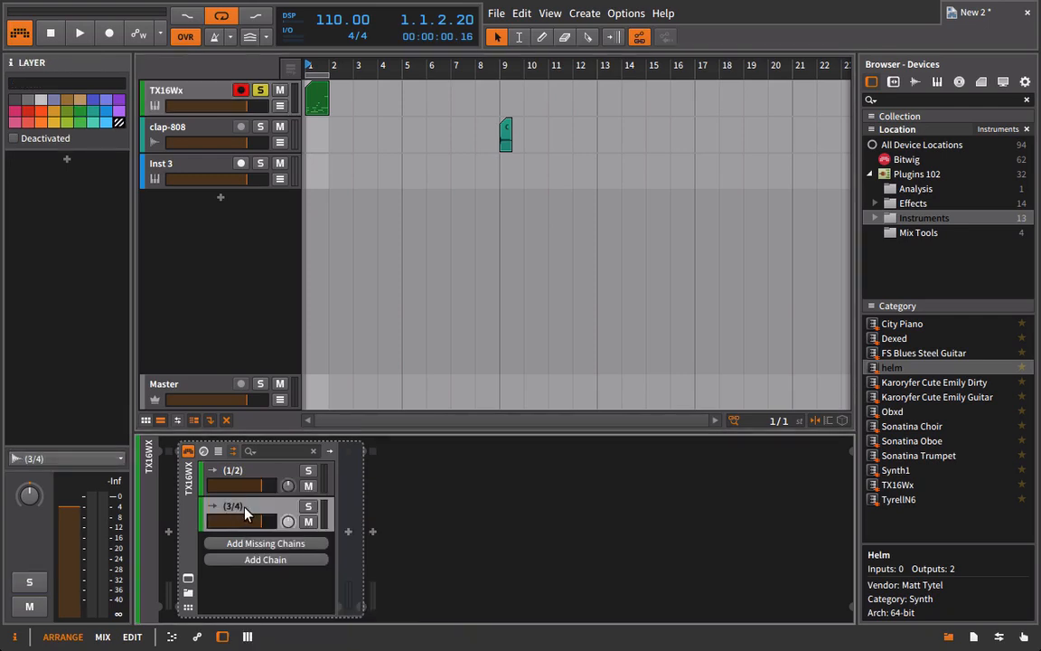
key(Delete)
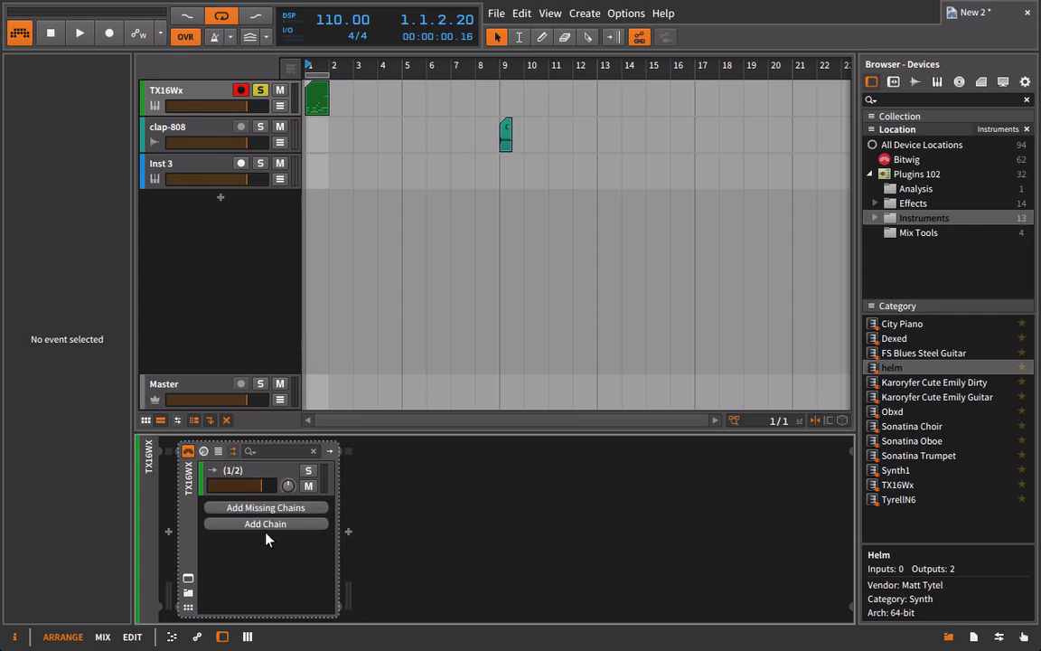
Add all missing output chains to the TX16Wx device and play the pattern to check which chains receive signal.
click(262, 508)
scroll(257, 519, down, 5)
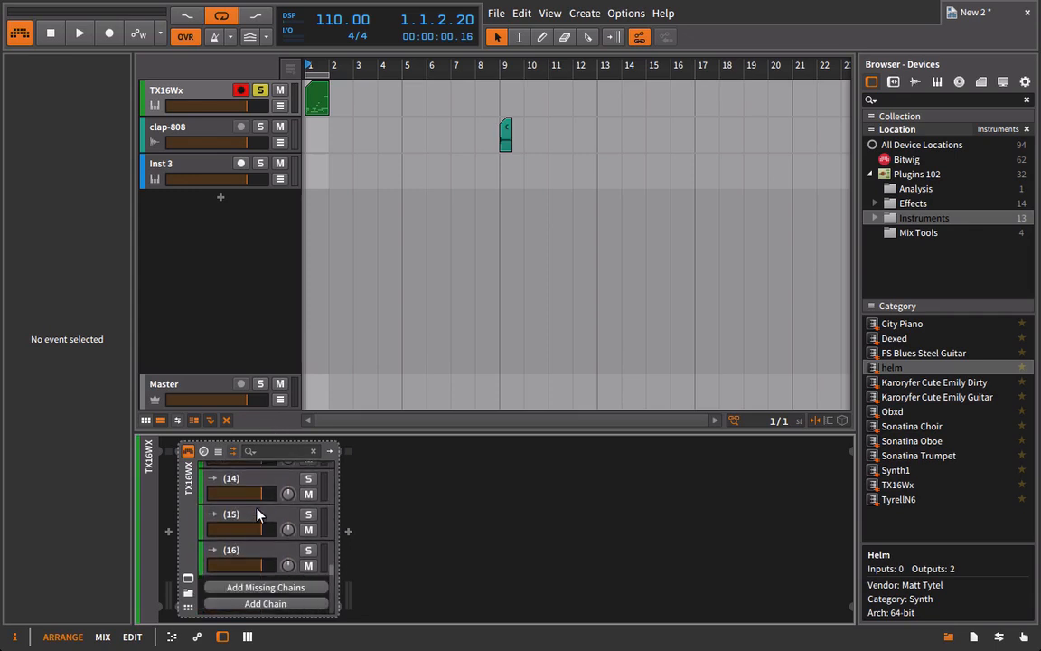
scroll(269, 529, up, 8)
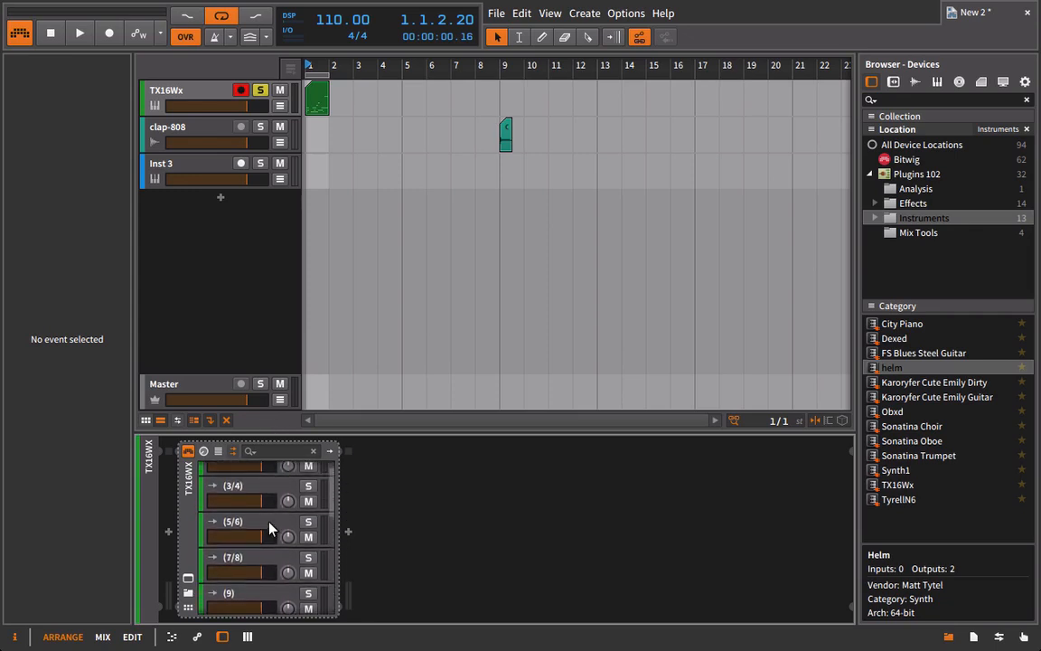
scroll(270, 529, down, 3)
key(space)
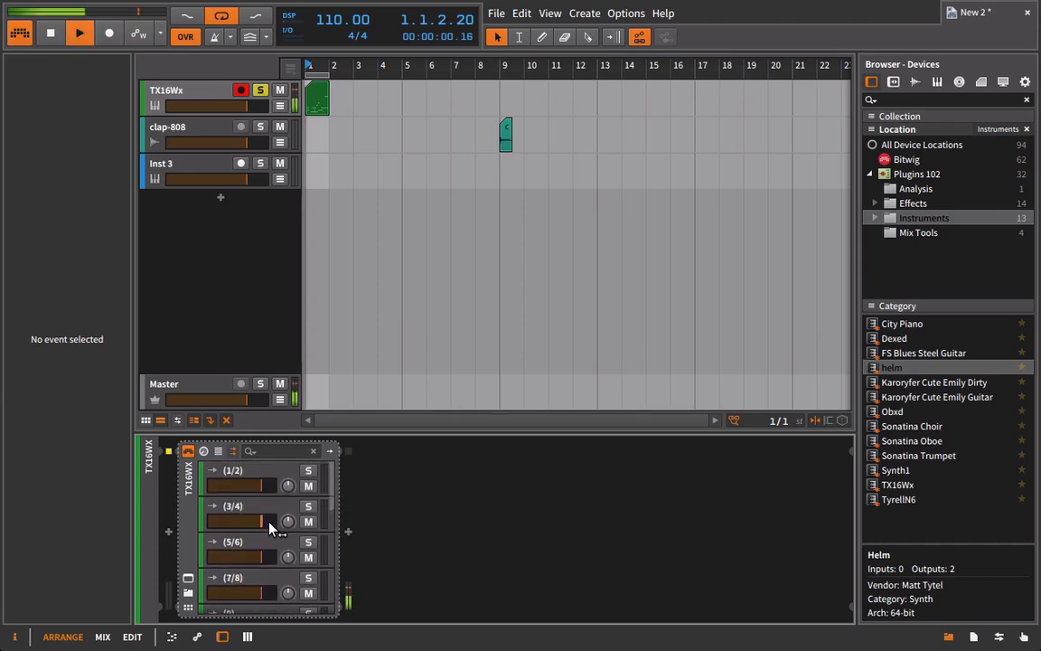
scroll(269, 529, down, 3)
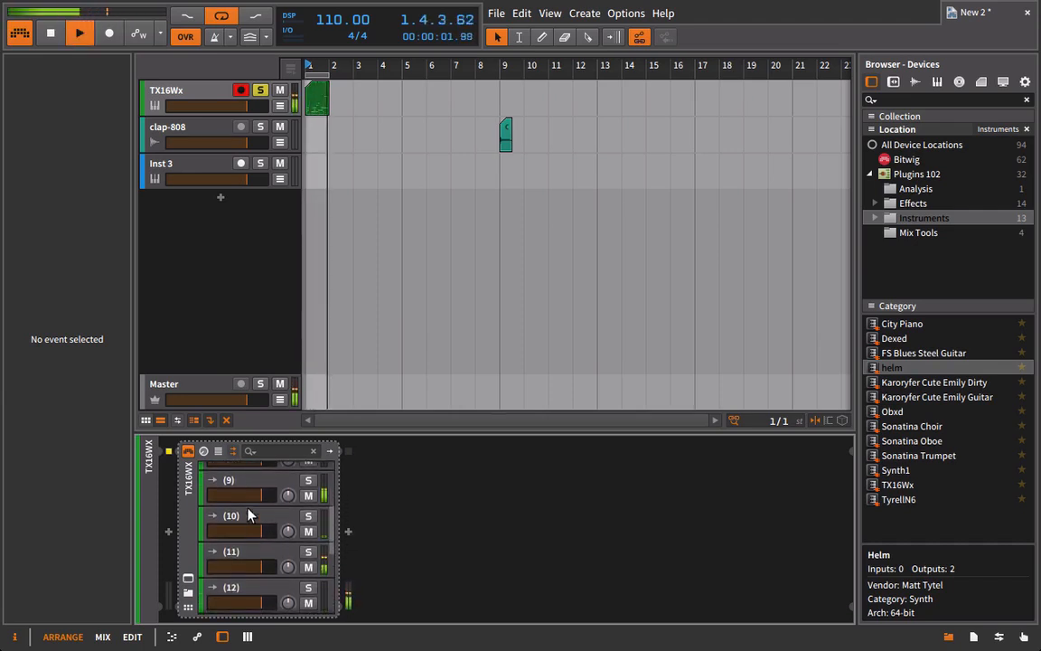
scroll(254, 537, down, 2)
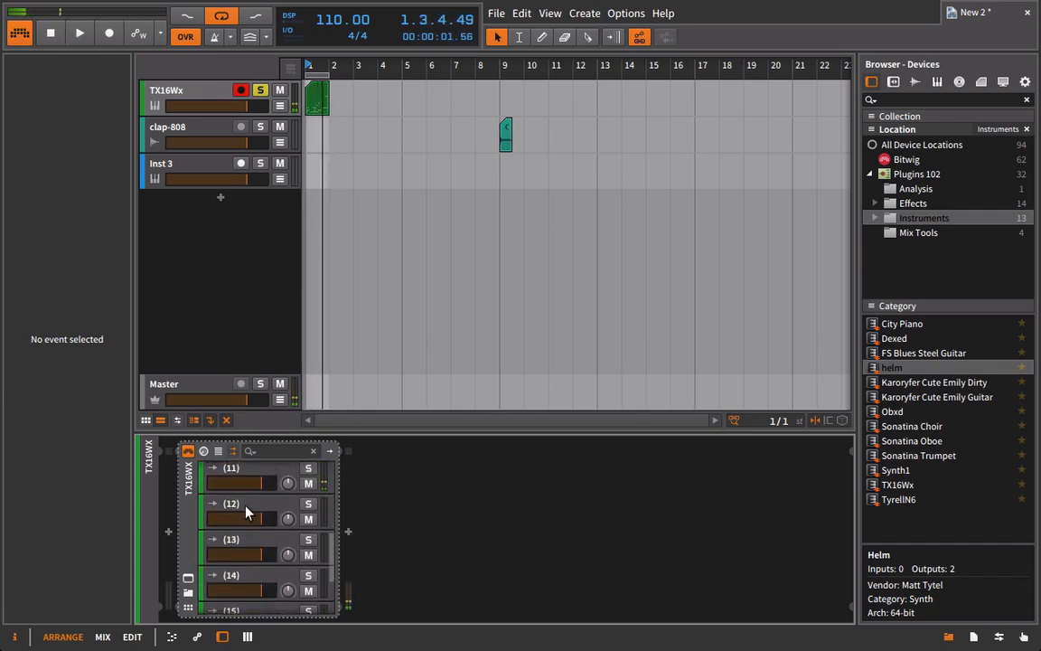
Delete the unused output chains 12 through 16 from the TX16Wx device.
click(244, 510)
key(Delete)
click(245, 511)
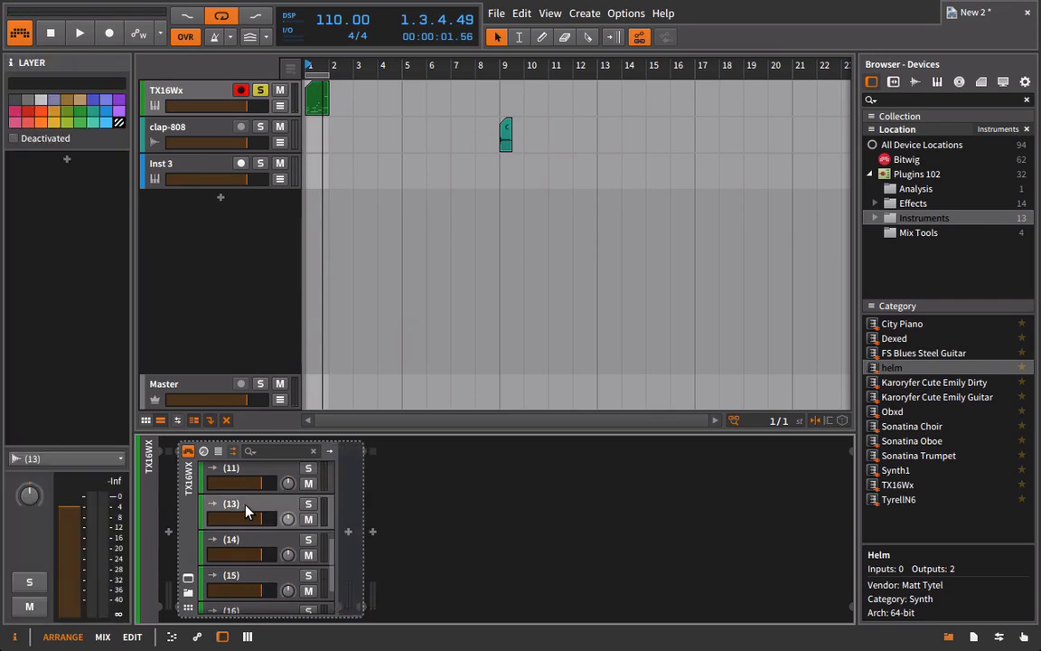
key(Delete)
click(245, 511)
key(Delete)
click(239, 528)
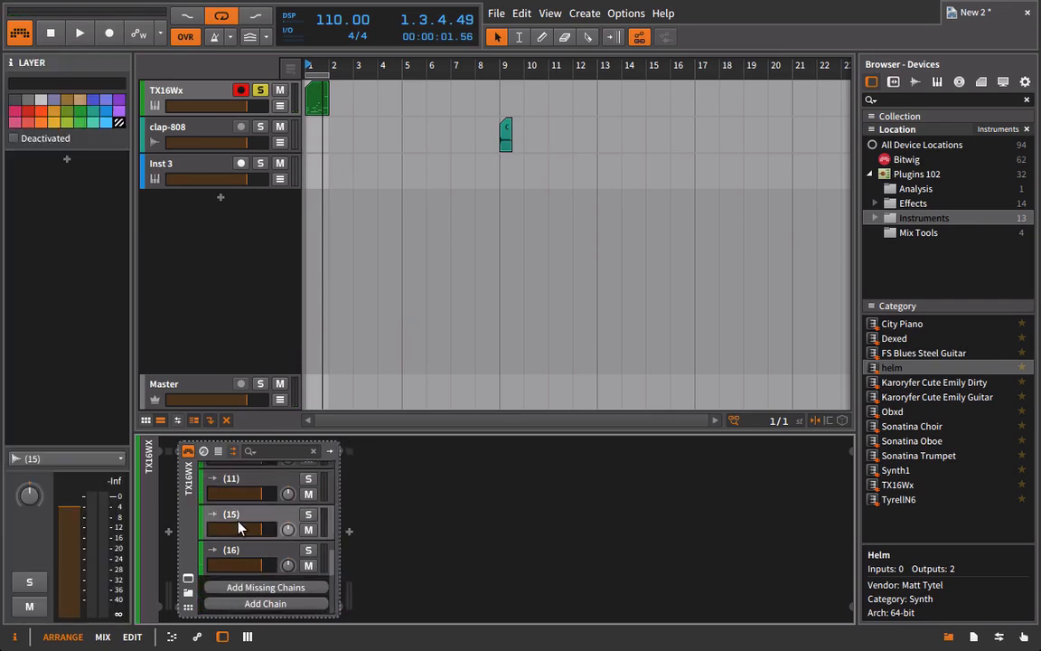
key(Delete)
click(240, 558)
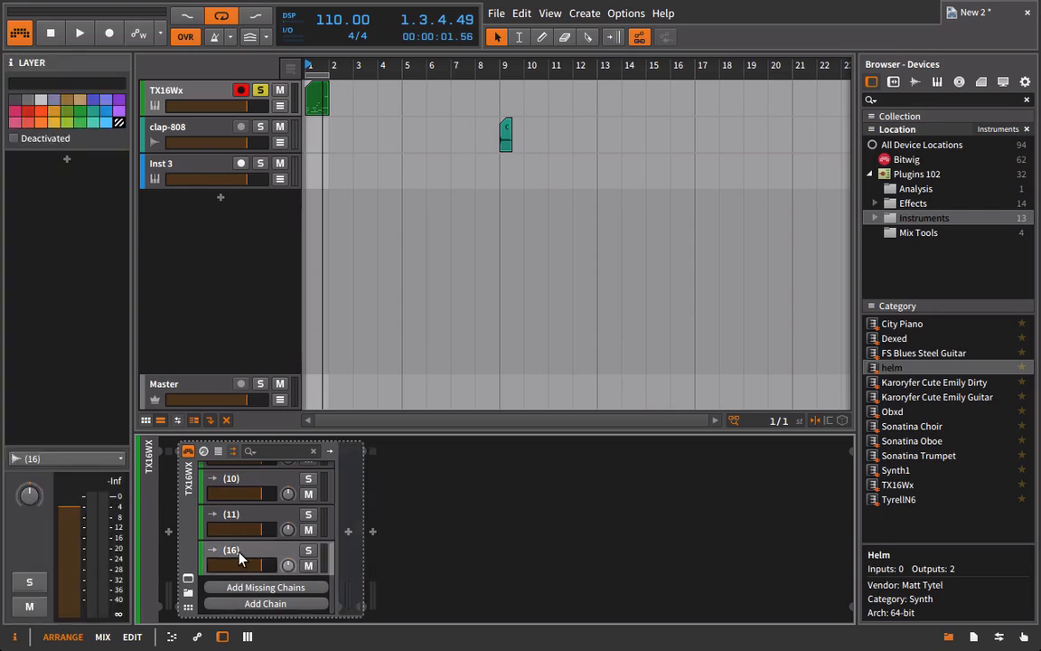
key(Delete)
Delete the unused output chains 1/2, 3/4, 5/6 and 7/8 from the TX16Wx device while the pattern plays.
scroll(240, 542, up, 5)
key(space)
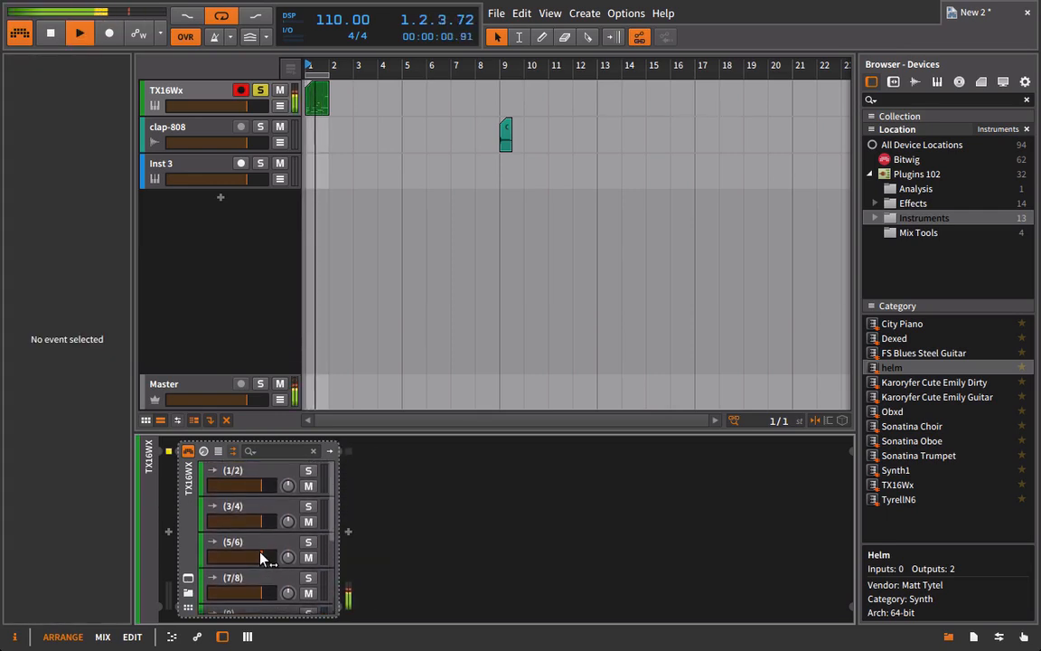
click(250, 475)
key(Delete)
click(251, 474)
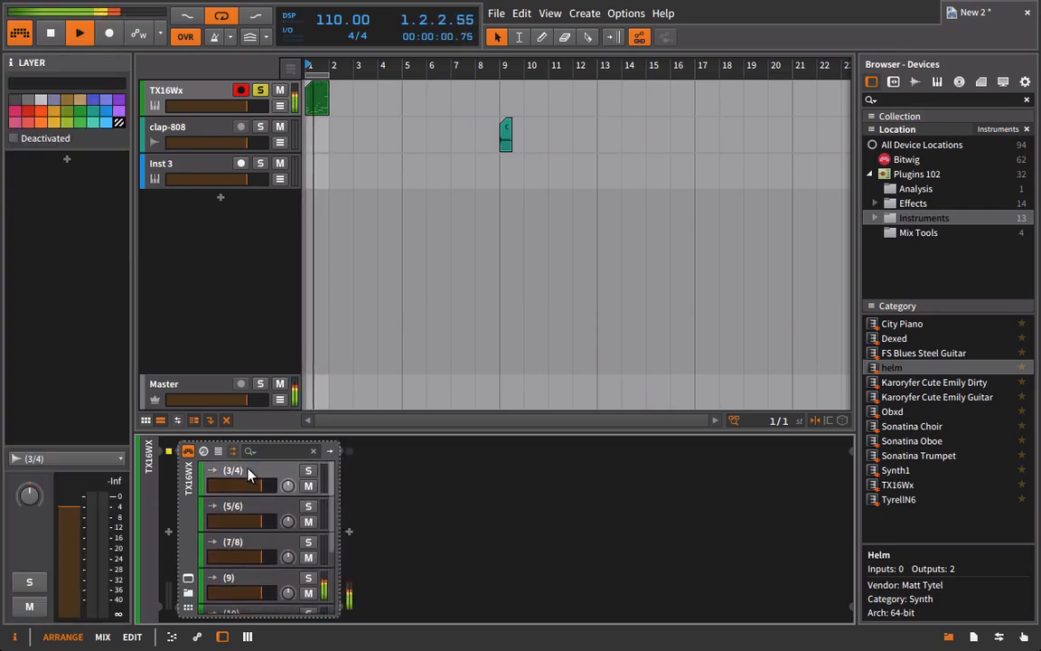
key(Delete)
click(250, 475)
key(Delete)
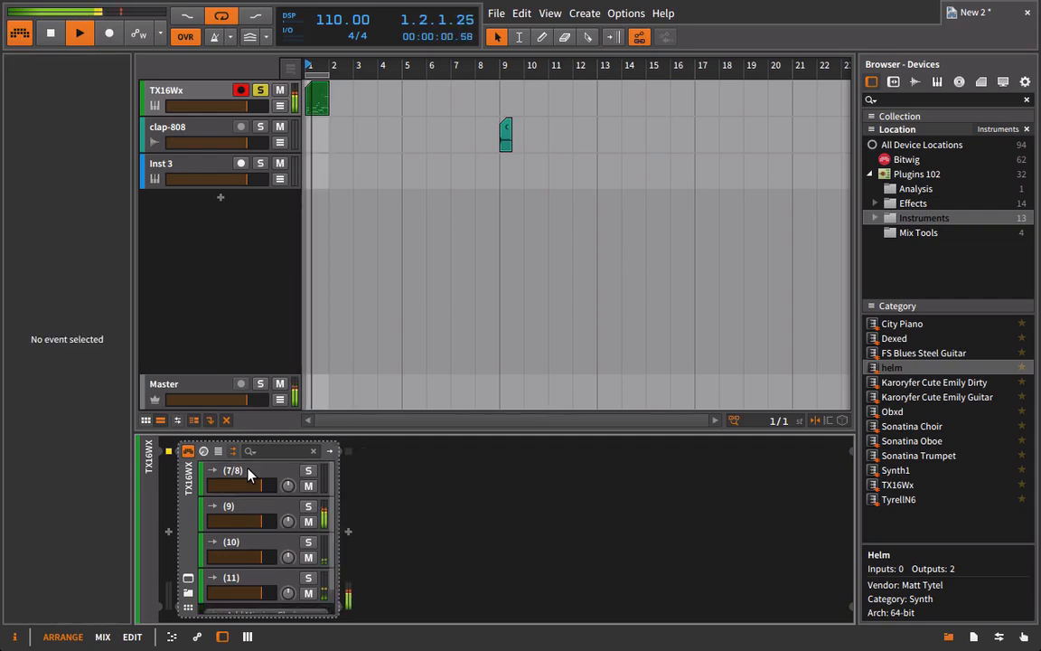
click(250, 475)
key(Delete)
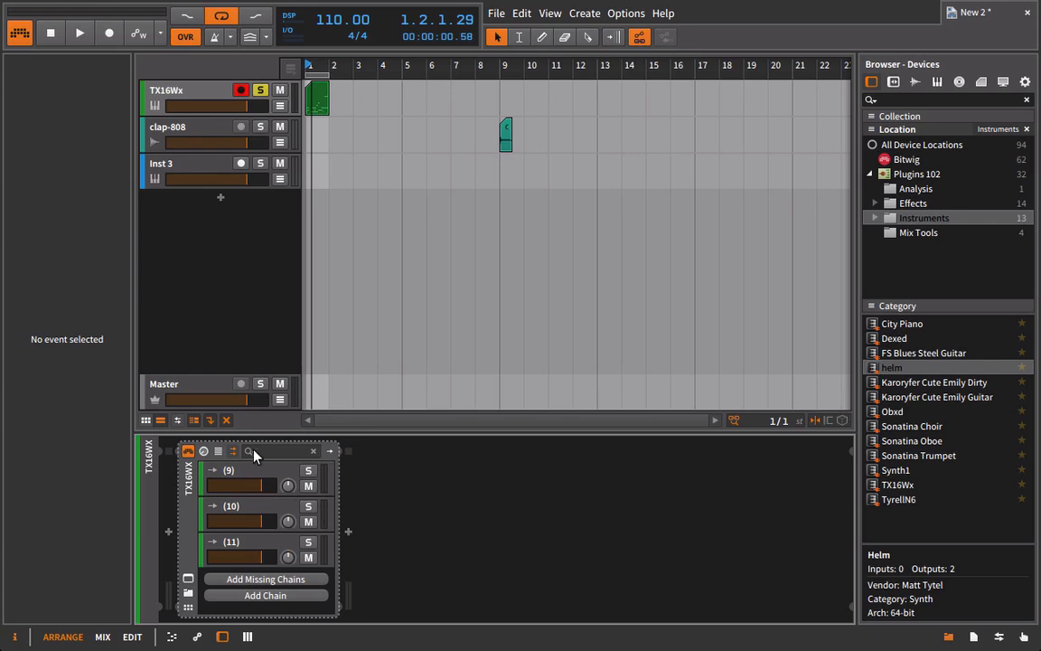
Play the pattern and rename output chain 11 to Hat.
key(space)
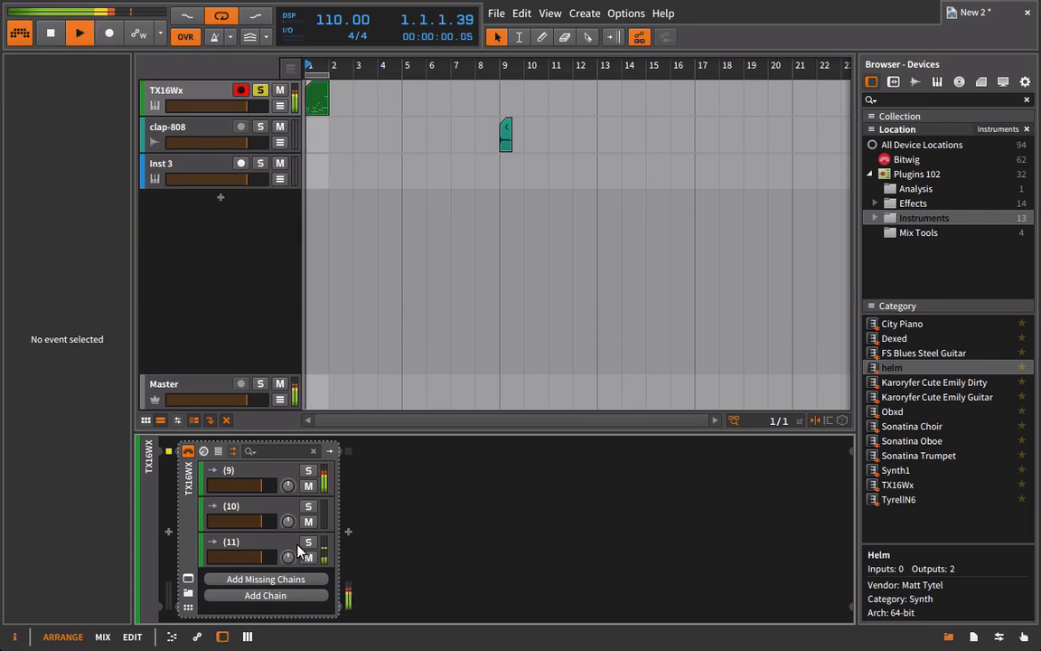
click(256, 547)
double_click(254, 541)
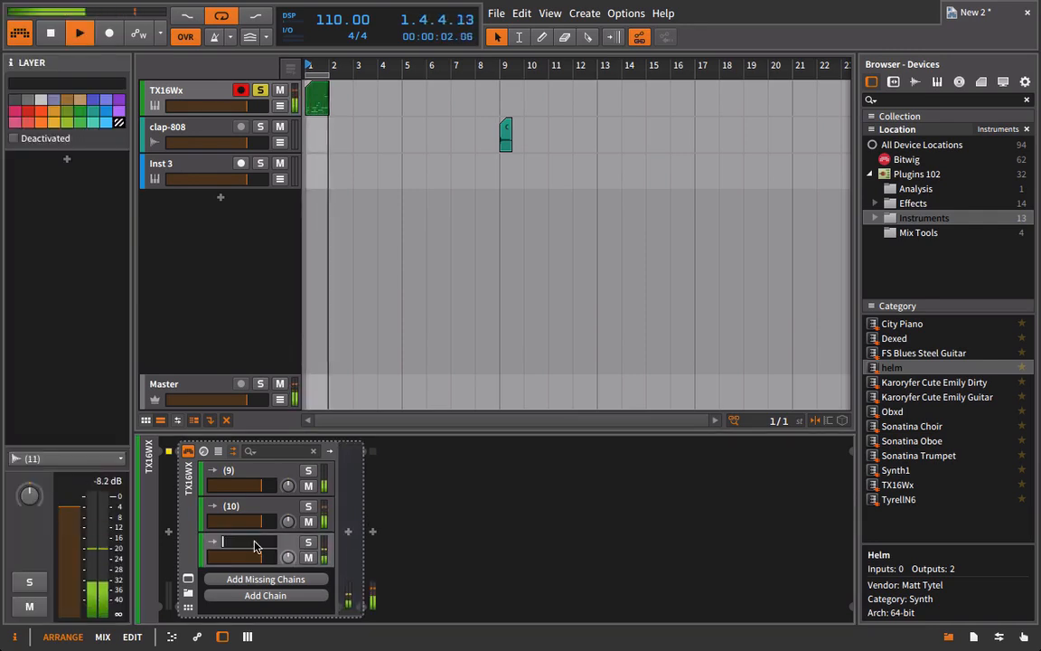
text(Hat)
key(Return)
Restart playback, pan the Hat chain to the left side of the stereo field and lower its volume.
key(space)
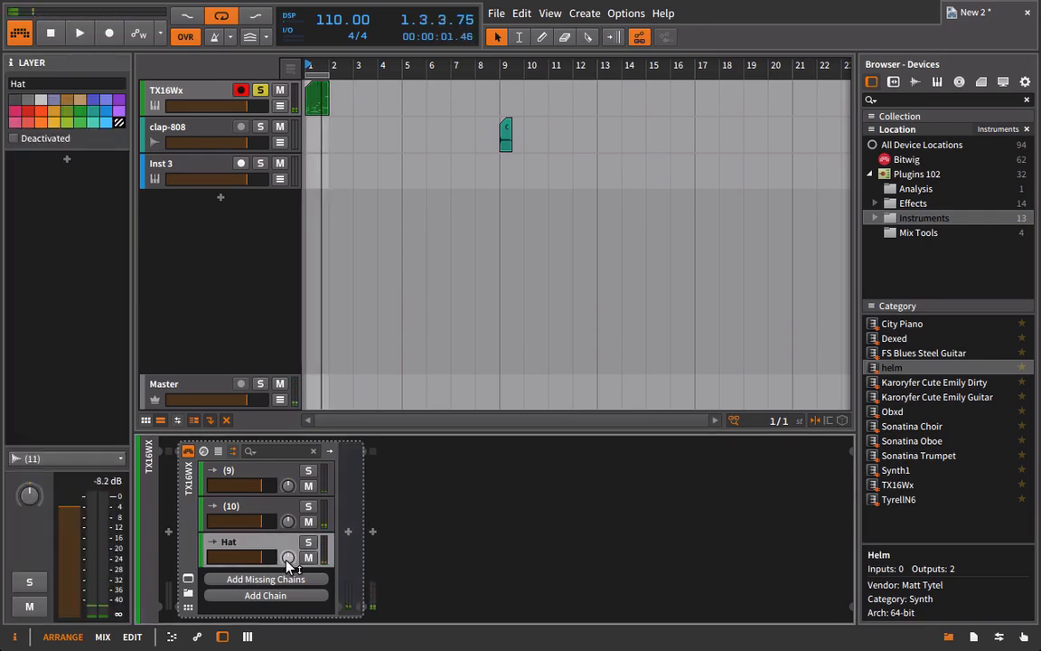
key(space)
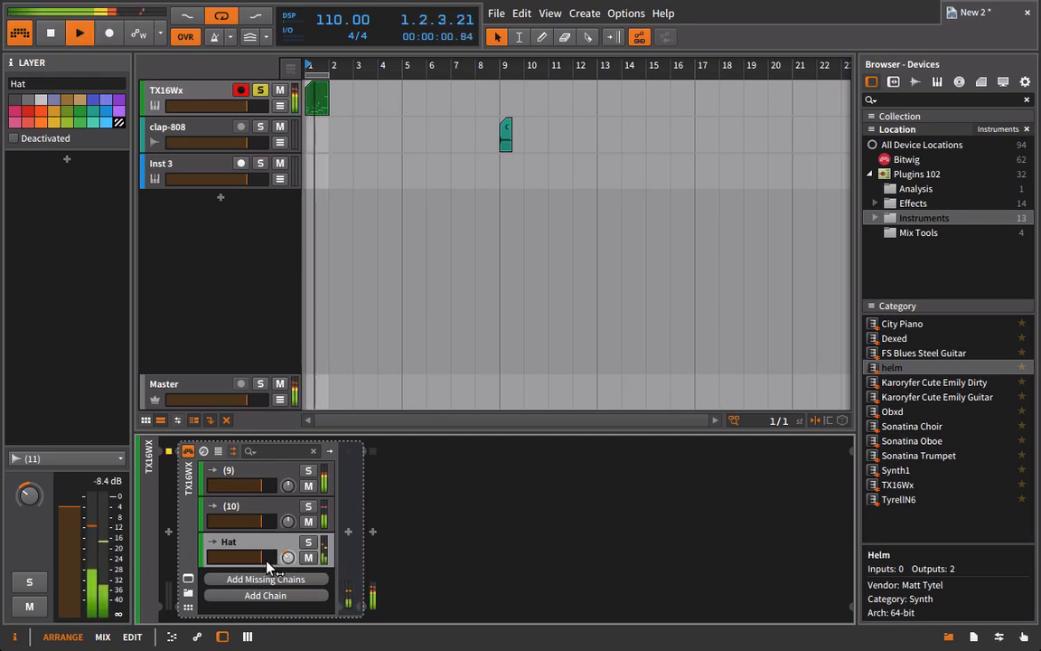
drag(264, 559, 252, 559)
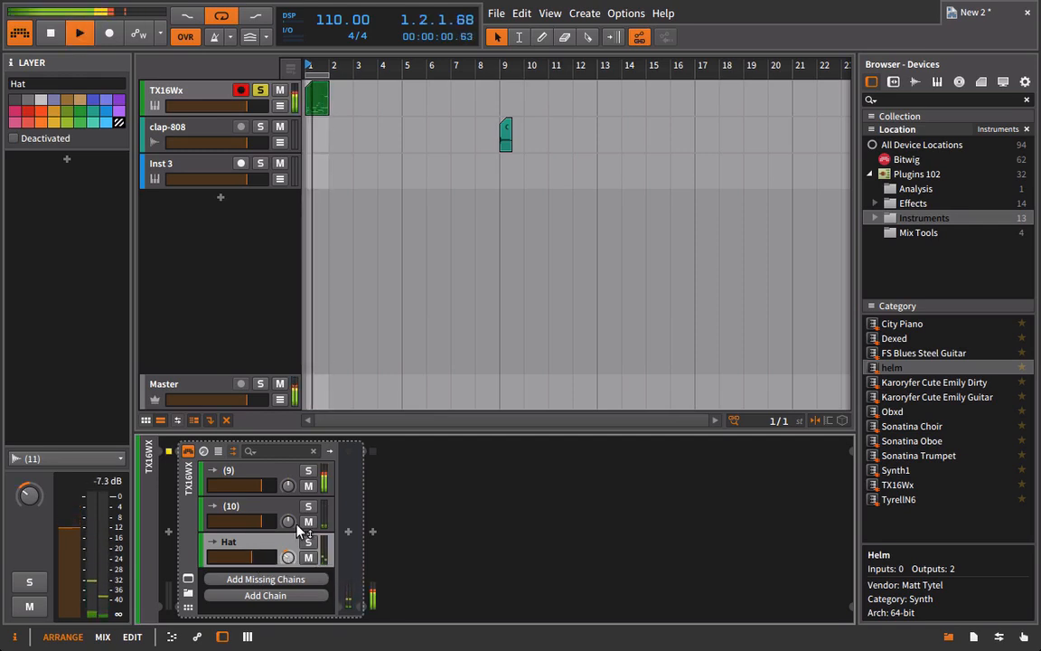
Rename output chain 10 to Clap, with its sound panned to the right and its volume slightly lowered.
drag(288, 521, 288, 499)
double_click(233, 512)
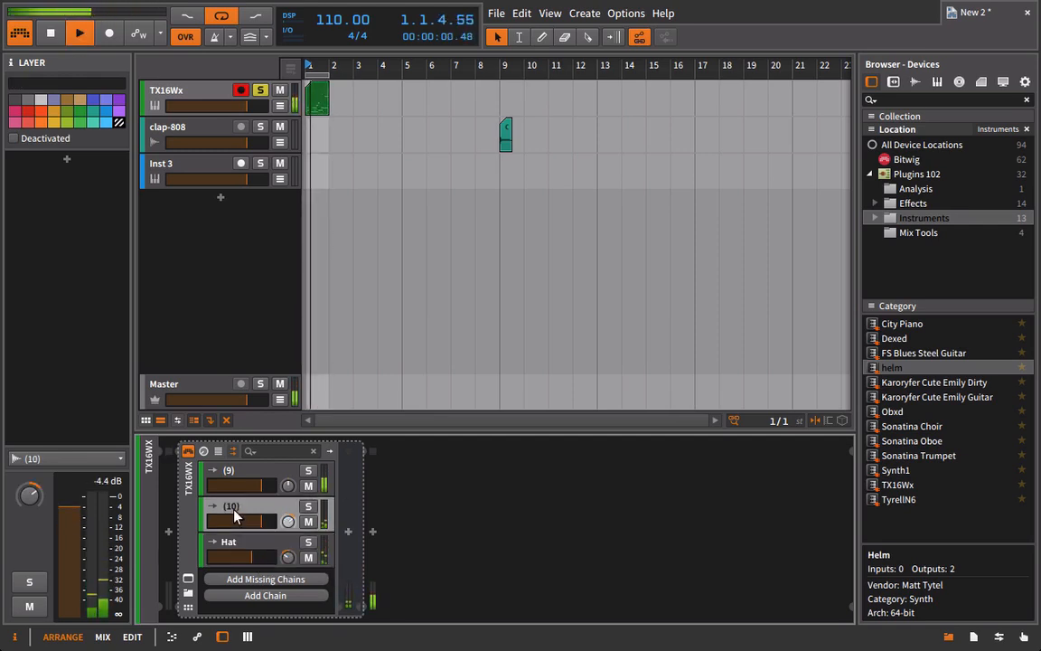
text(Clap)
key(Return)
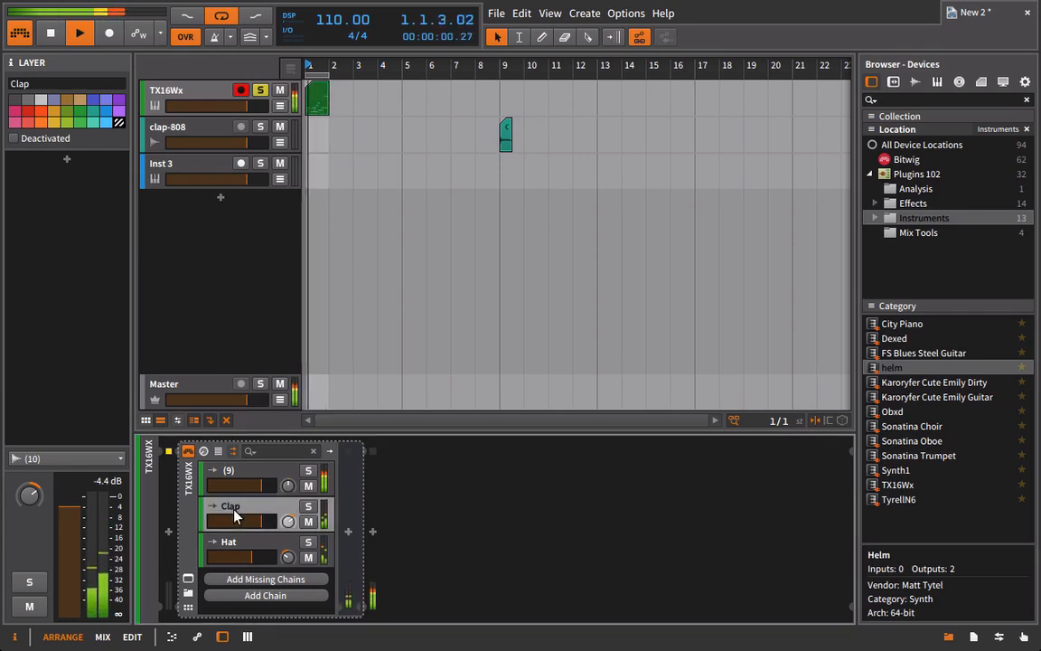
drag(263, 520, 254, 521)
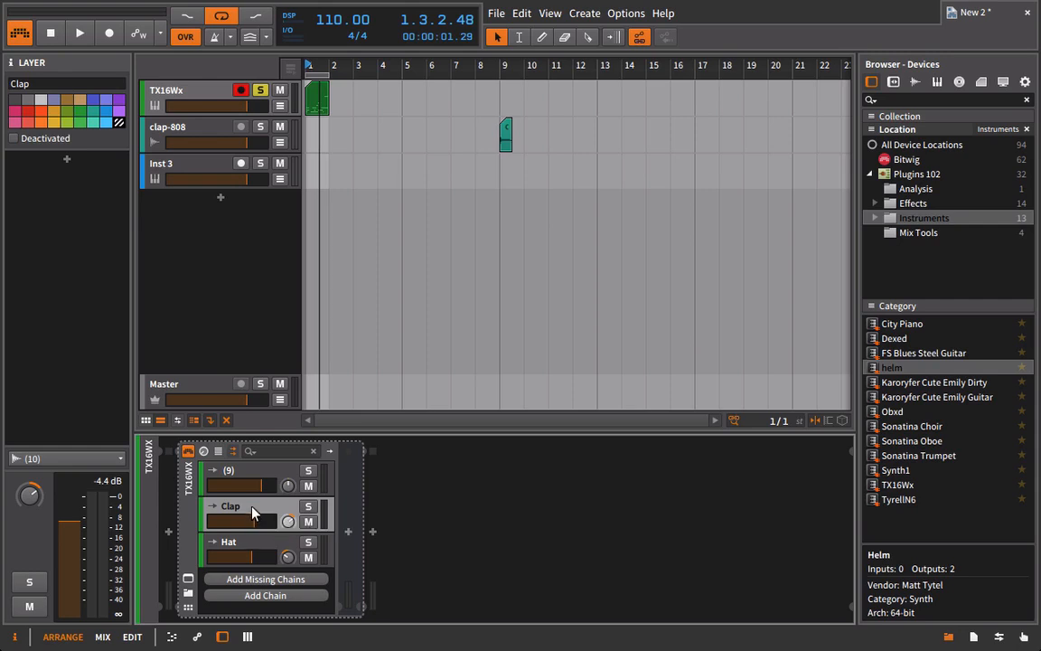
Rename output chain 9 to Kick.
click(243, 468)
double_click(268, 468)
text(K)
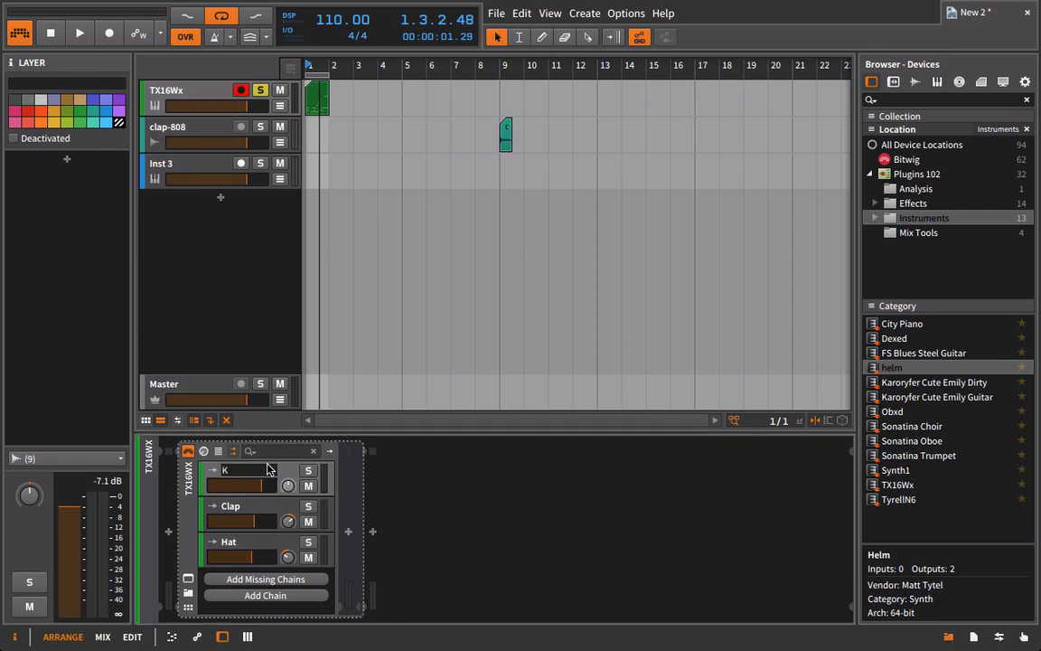
text(ick)
click(269, 508)
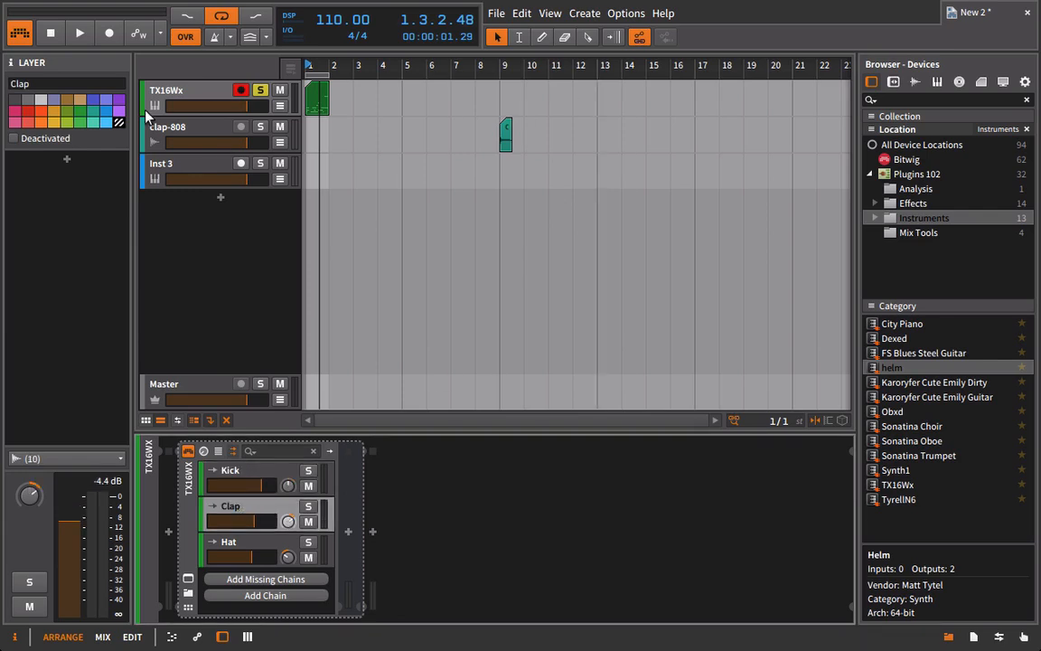
Copy the ValhallaFreqEcho device from the clap-808 track into the Clap chain of the TX16Wx device.
click(178, 131)
right_click(187, 479)
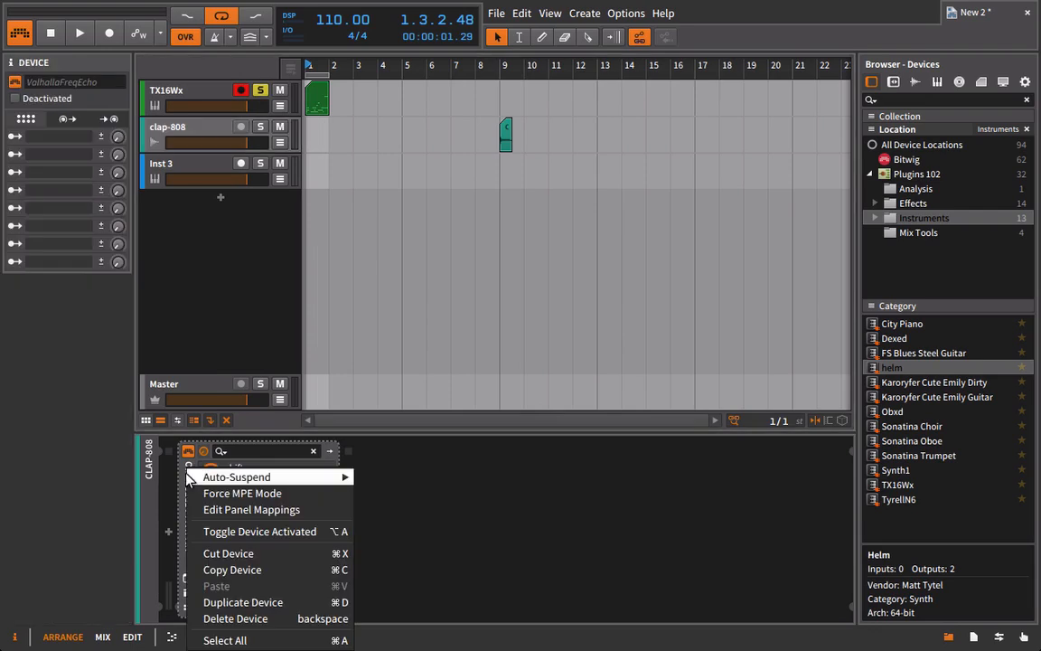
click(208, 565)
click(153, 120)
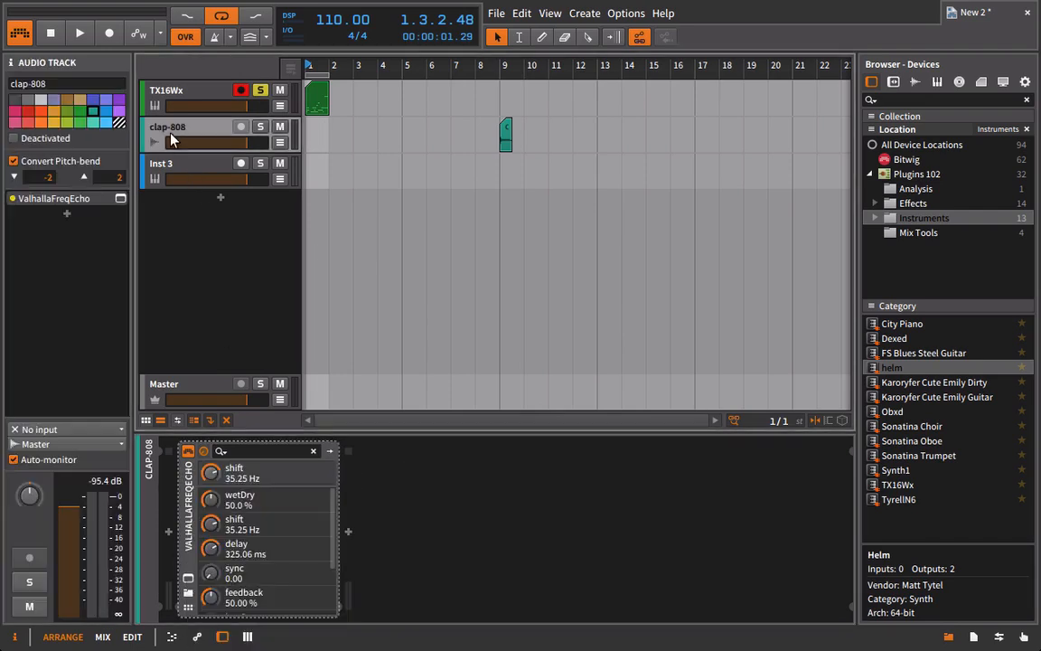
click(169, 92)
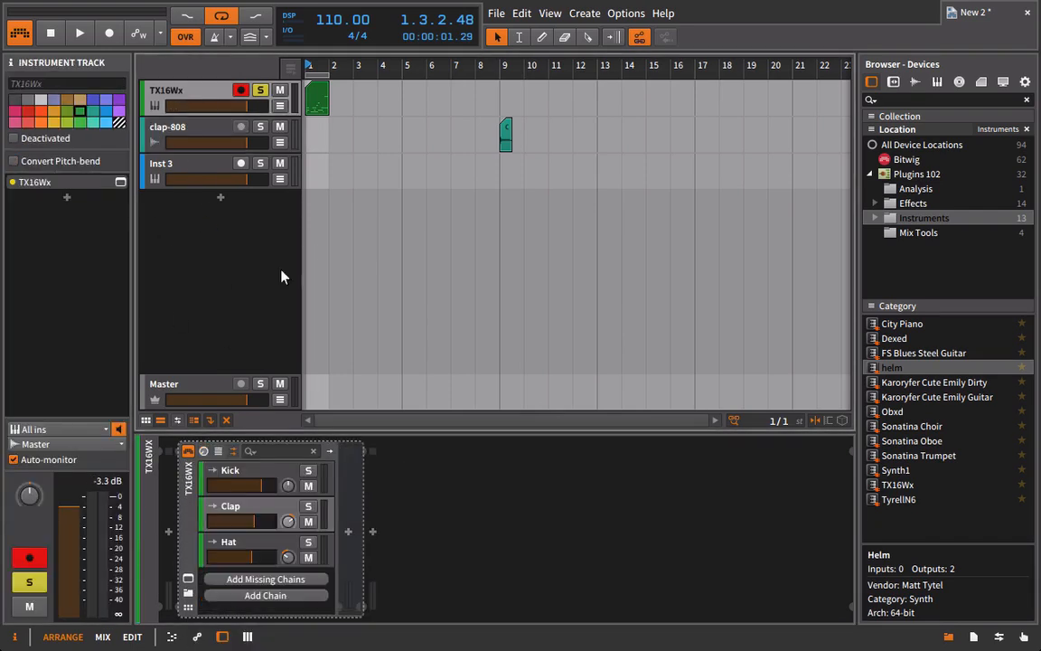
click(273, 511)
click(344, 501)
key(ctrl+v)
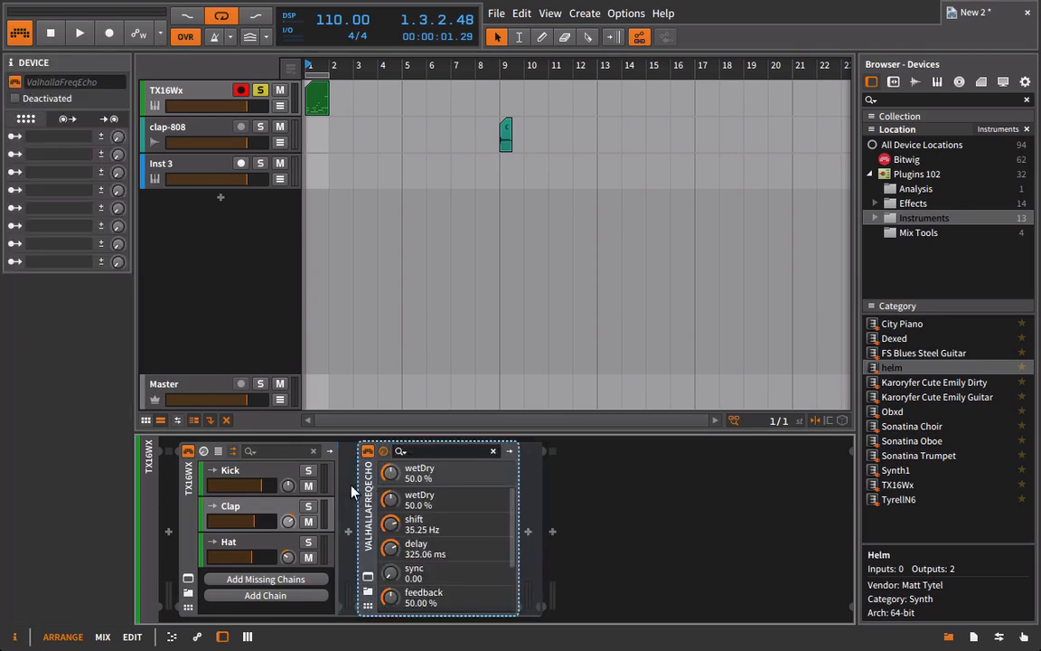
Examine the Kick, Clap and Hat chains in turn to compare which effect devices each one holds.
click(237, 477)
click(258, 512)
click(253, 547)
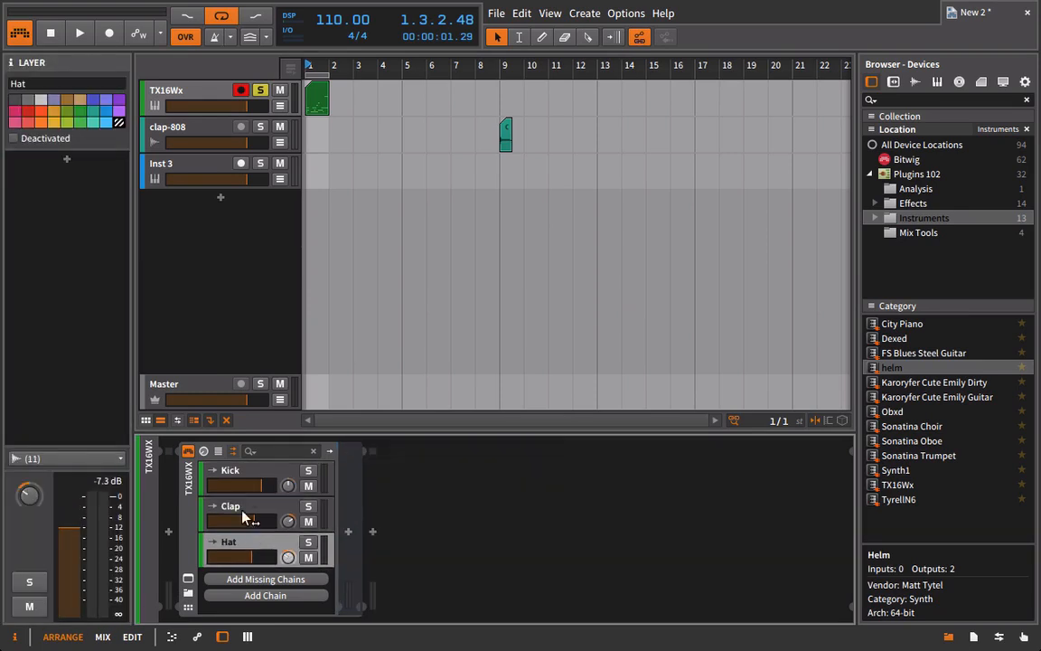
click(244, 512)
click(254, 482)
click(251, 513)
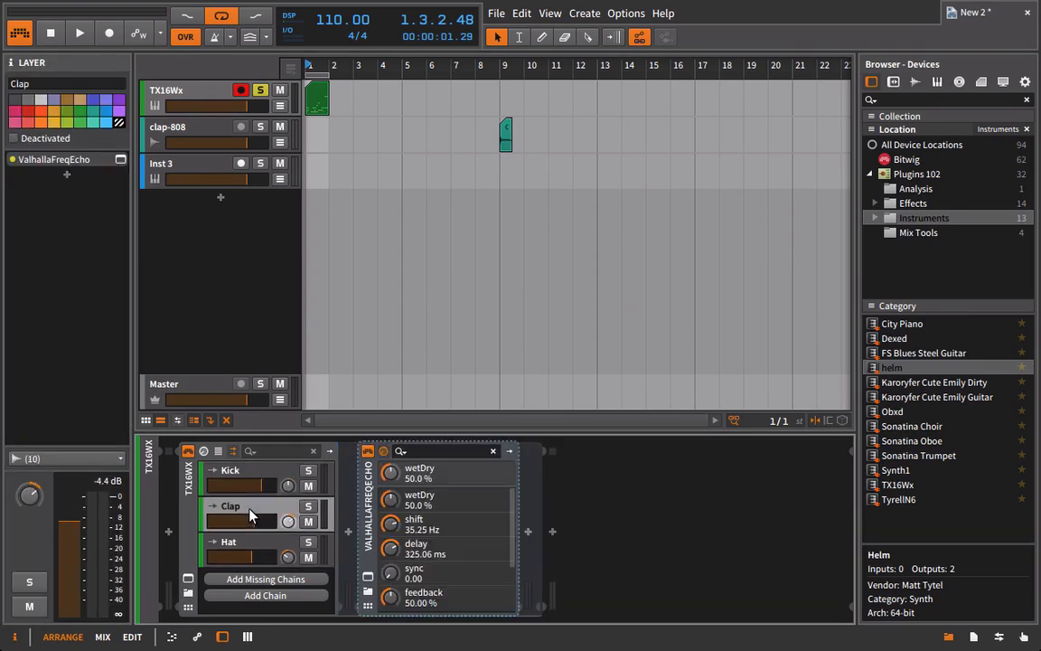
During playback, set the Clap chain's ValhallaFreqEcho to shift 0.57 Hz, feedback 28%, high cut 7390 Hz, delay sync 1/4 and mix 24.8%.
key(space)
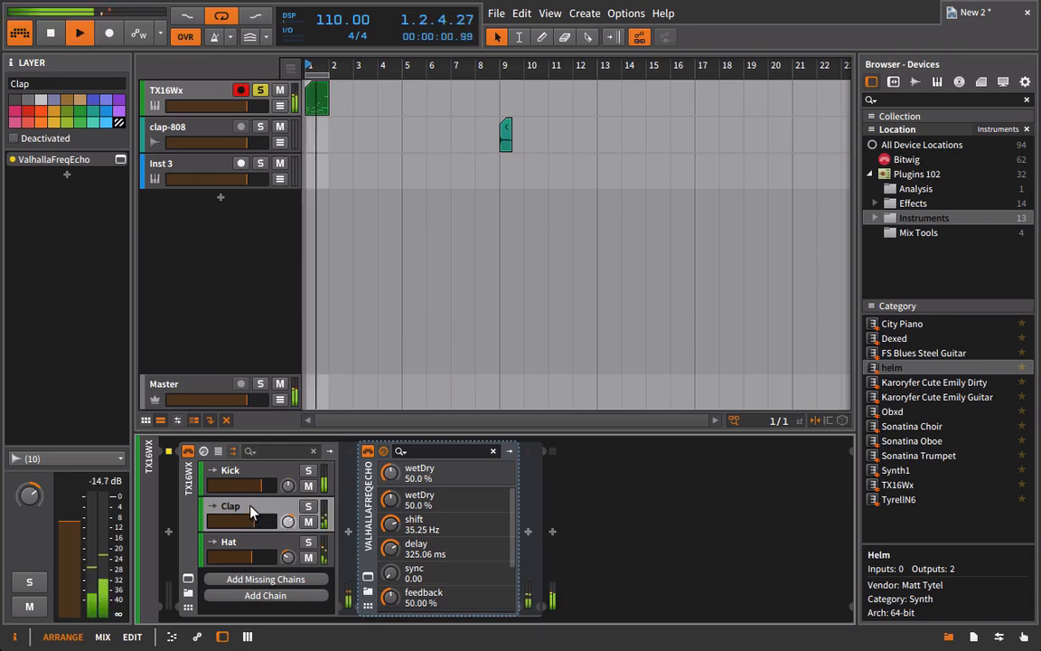
click(367, 577)
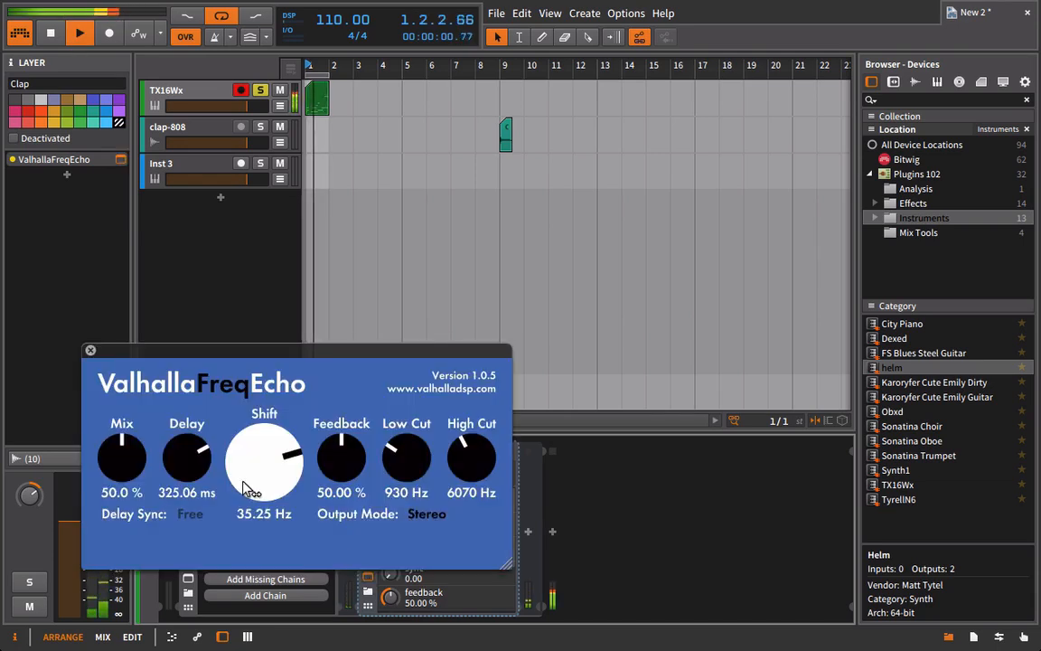
drag(291, 465, 289, 492)
drag(341, 459, 334, 529)
drag(471, 460, 471, 444)
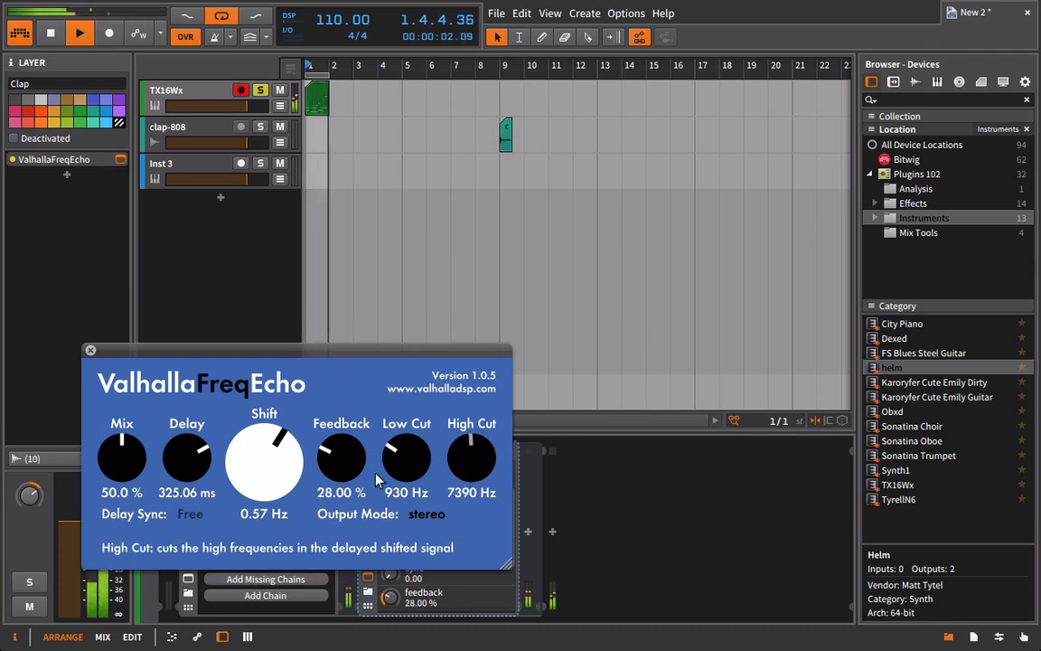
click(190, 513)
click(206, 189)
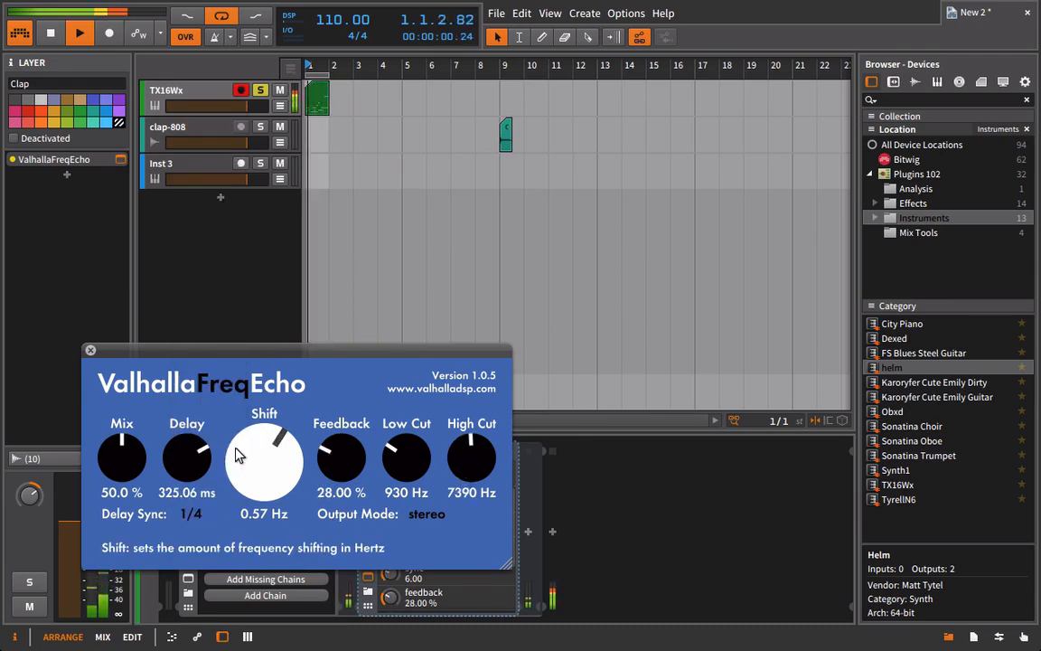
drag(116, 431, 107, 463)
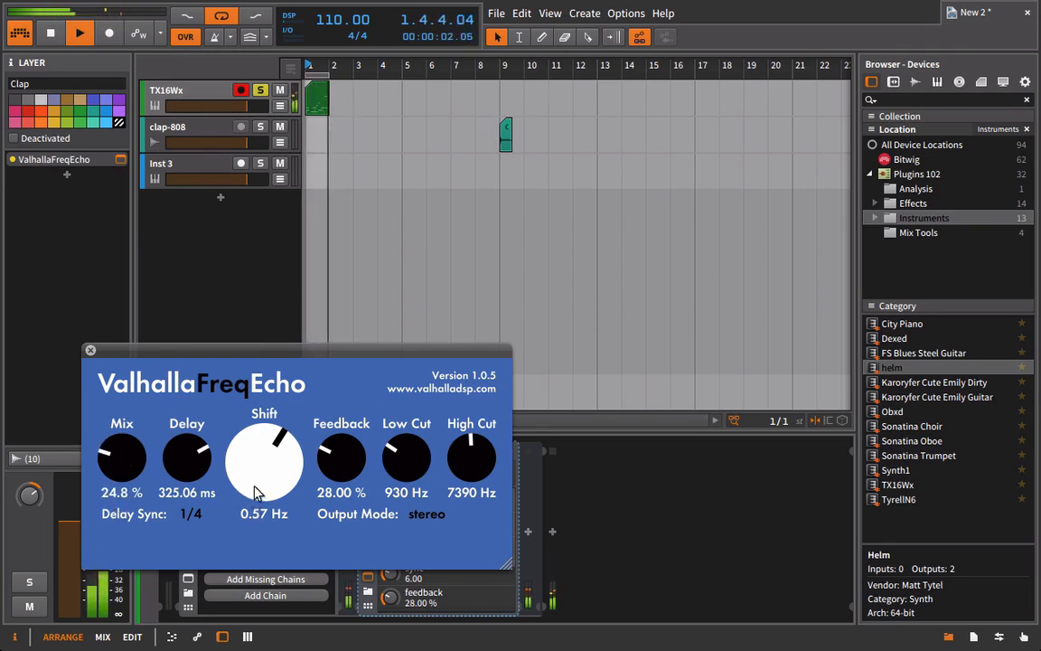
Set the Clap echo's shift to 227.96 Hz, feedback to 18.4%, low cut to 650 Hz and high cut to 12830 Hz, and stop playback.
drag(231, 463, 262, 413)
drag(261, 457, 261, 492)
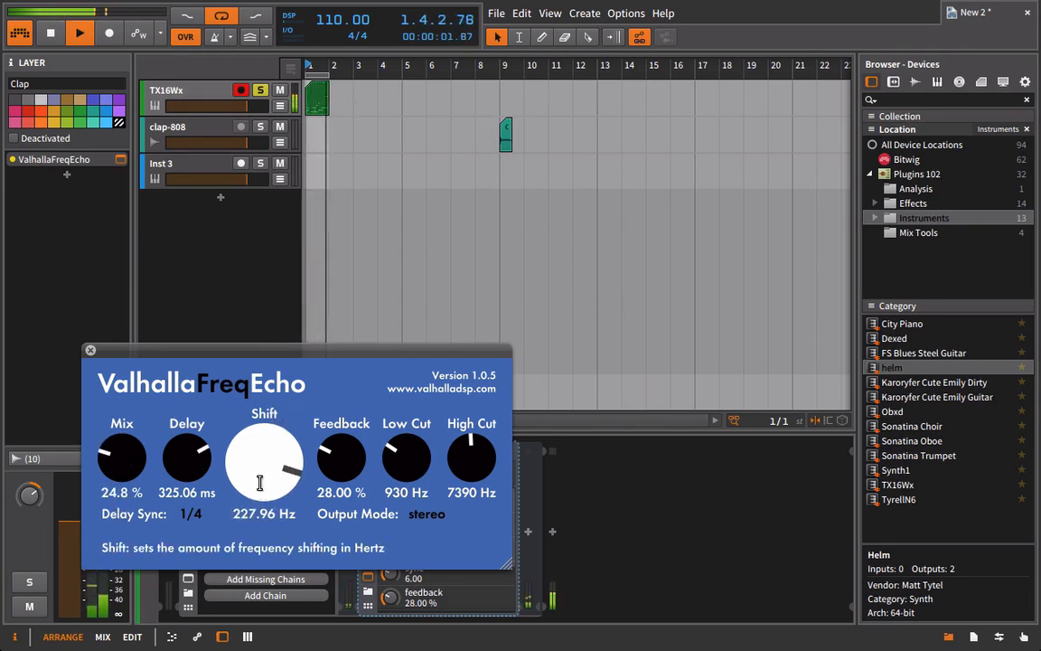
drag(342, 458, 346, 501)
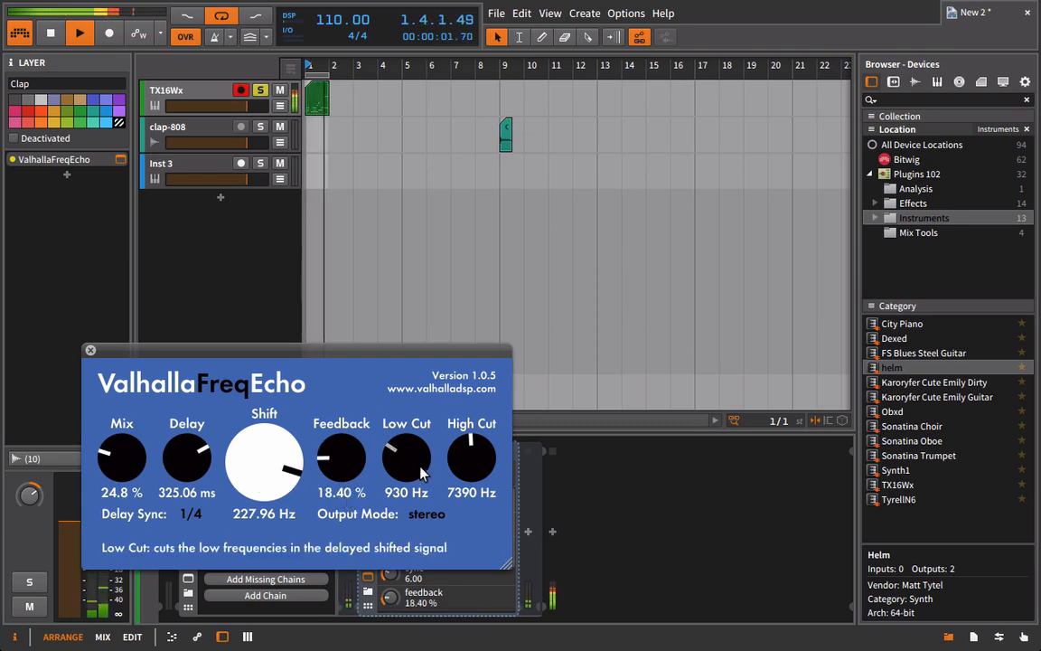
drag(421, 469, 454, 384)
drag(469, 467, 468, 480)
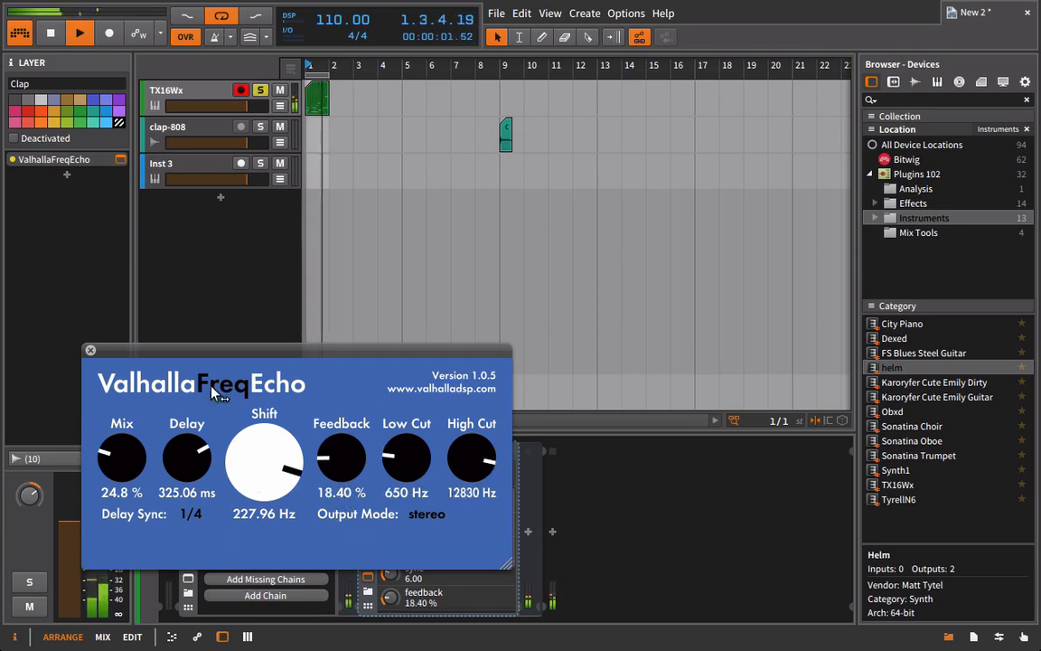
click(90, 350)
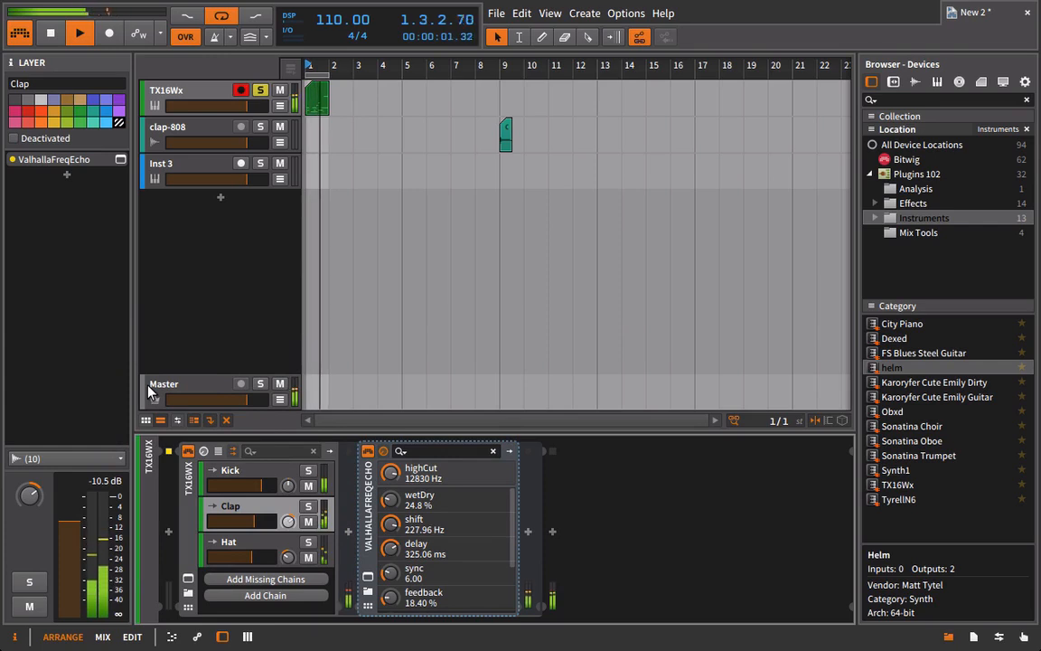
key(space)
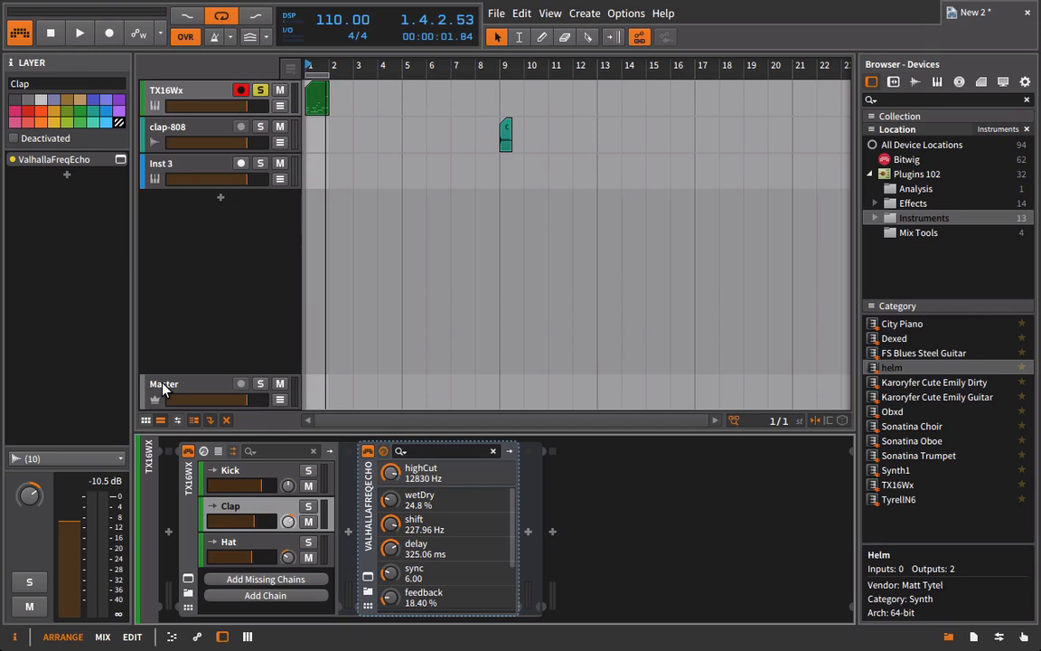
Switch to the mixer view with the TX16Wx track's Kick, Clap and Hat chains shown as separate channels.
key(alt+2)
click(232, 60)
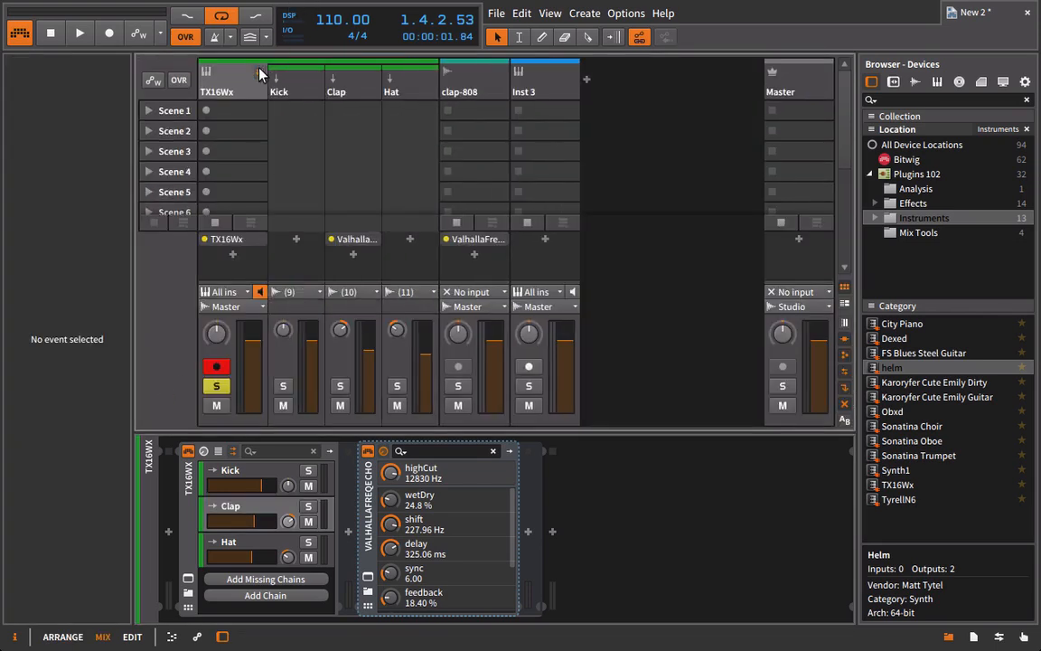
click(233, 87)
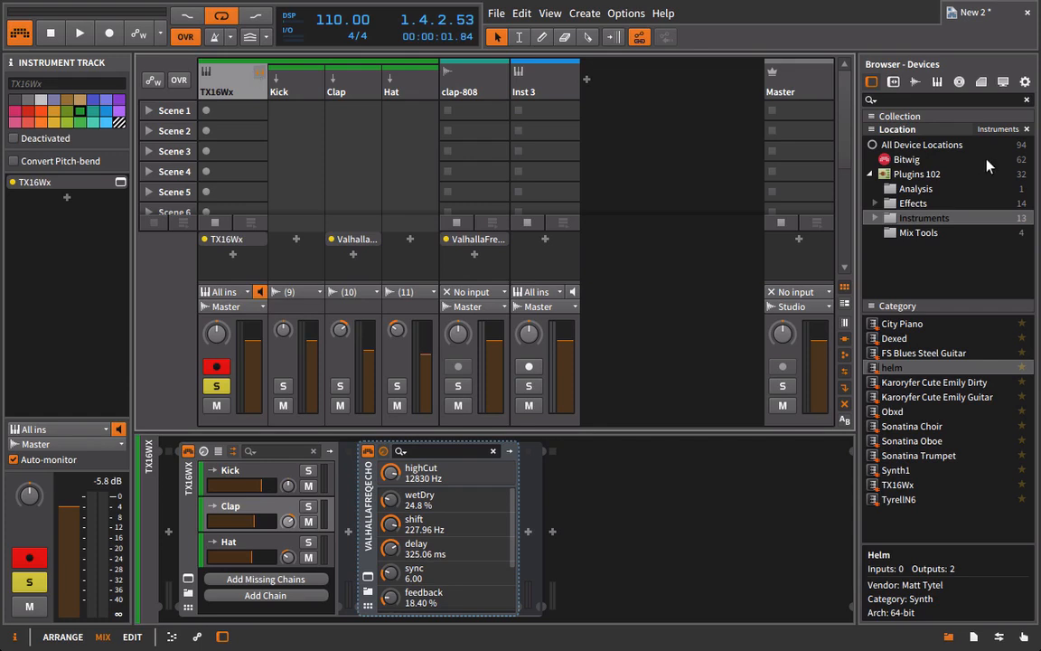
Add the LoudMax effect plugin to the Clap channel after ValhallaFreqEcho and close the LoudMax window.
click(897, 205)
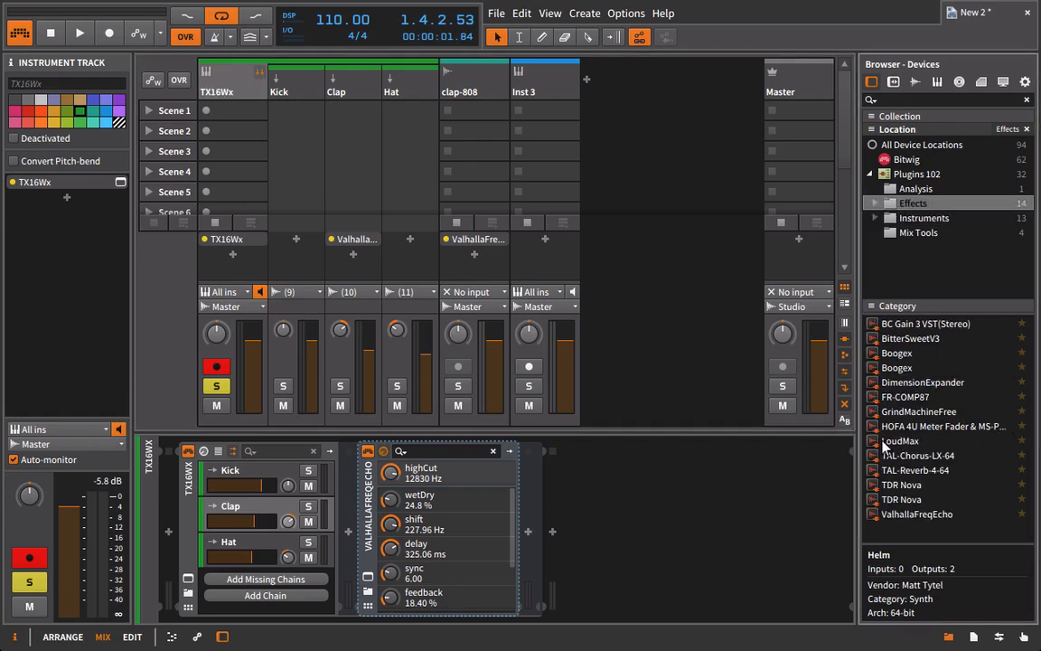
drag(883, 441, 352, 231)
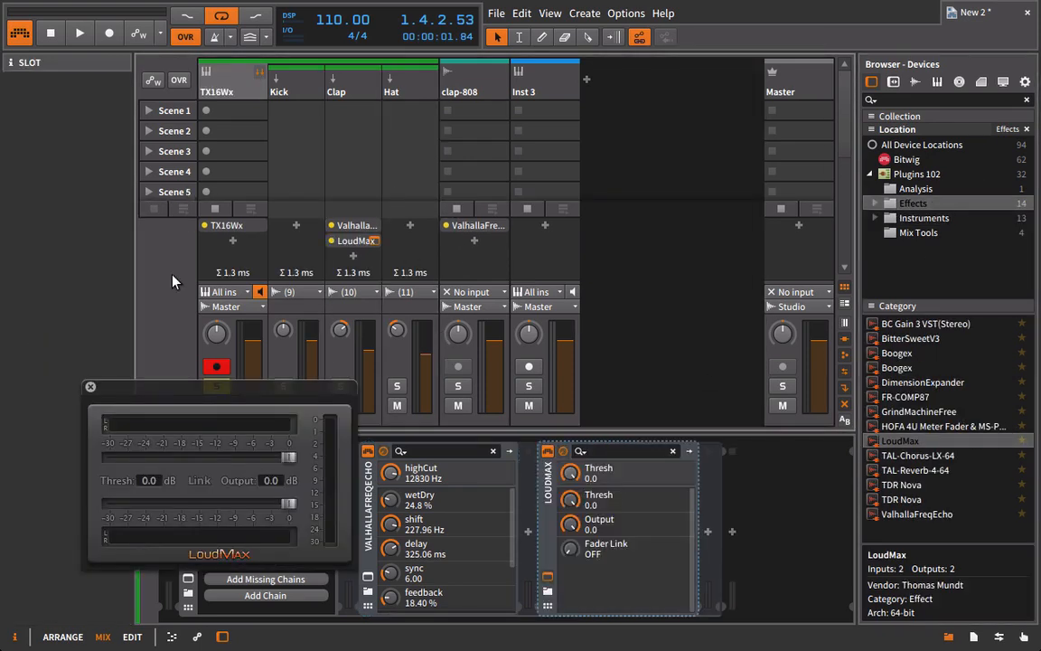
click(90, 386)
click(531, 464)
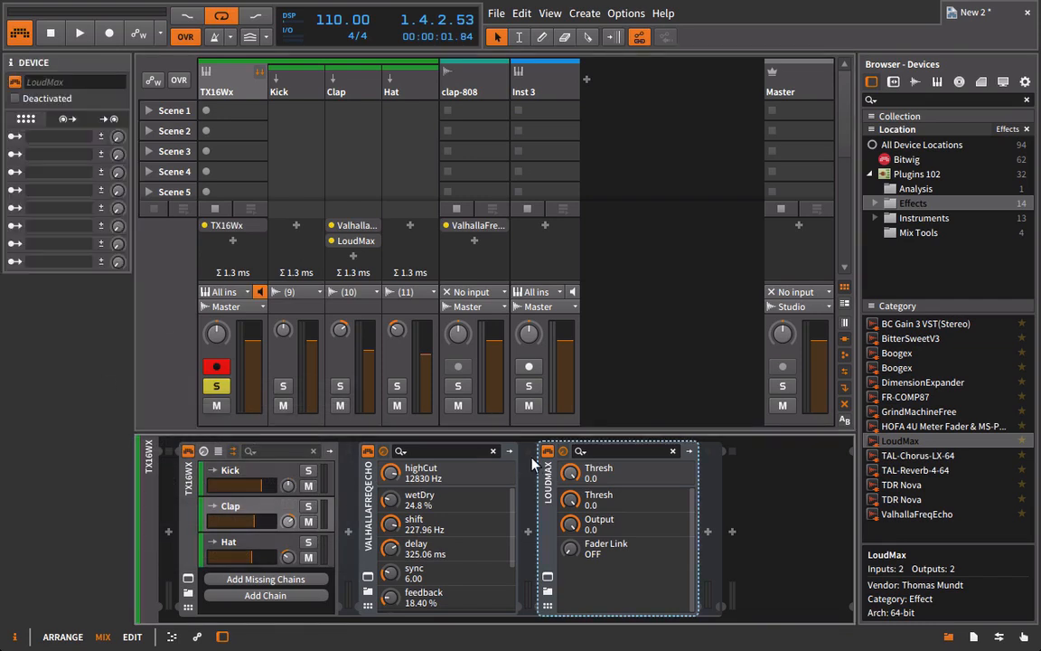
Move LoudMax out of the Clap chain to the TX16Wx track, placing it after the TX16Wx instrument, and check the instrument's nested chains.
drag(531, 463, 221, 88)
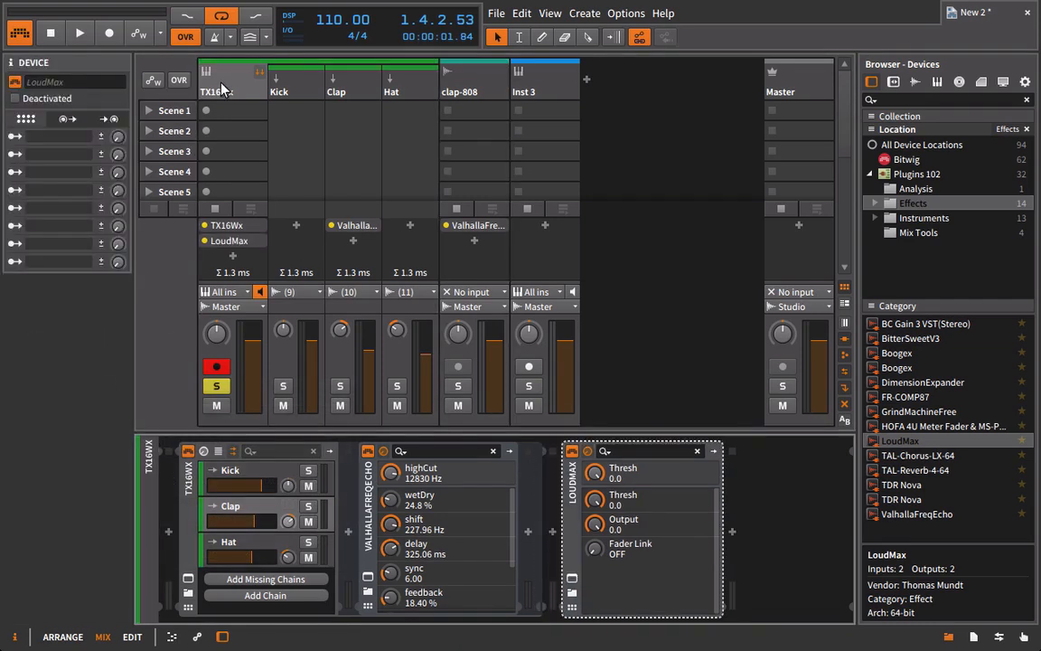
click(221, 88)
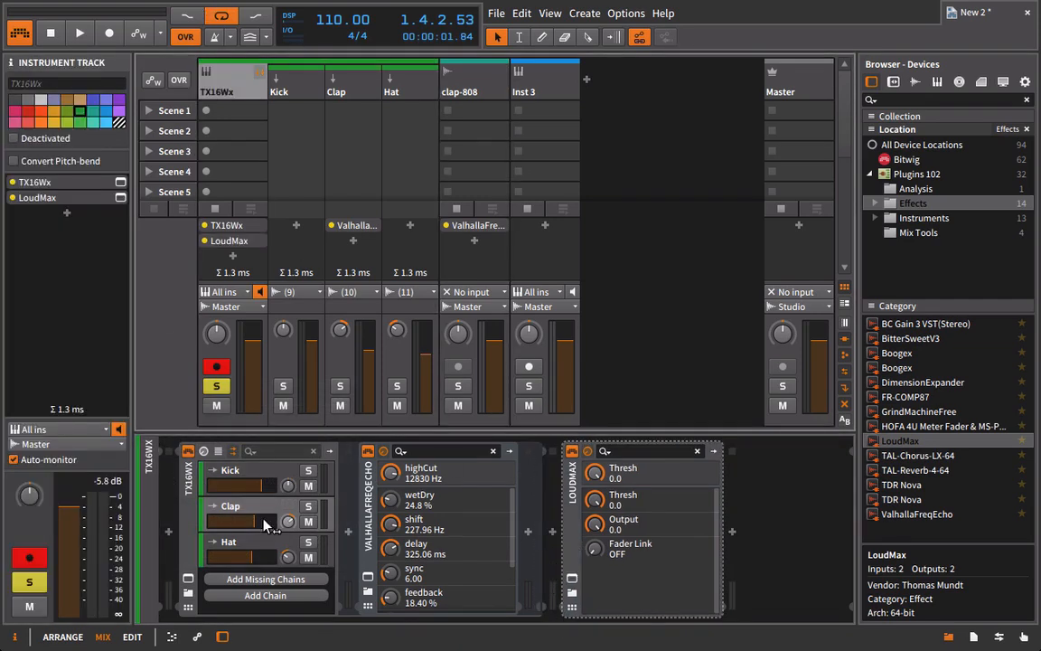
double_click(187, 493)
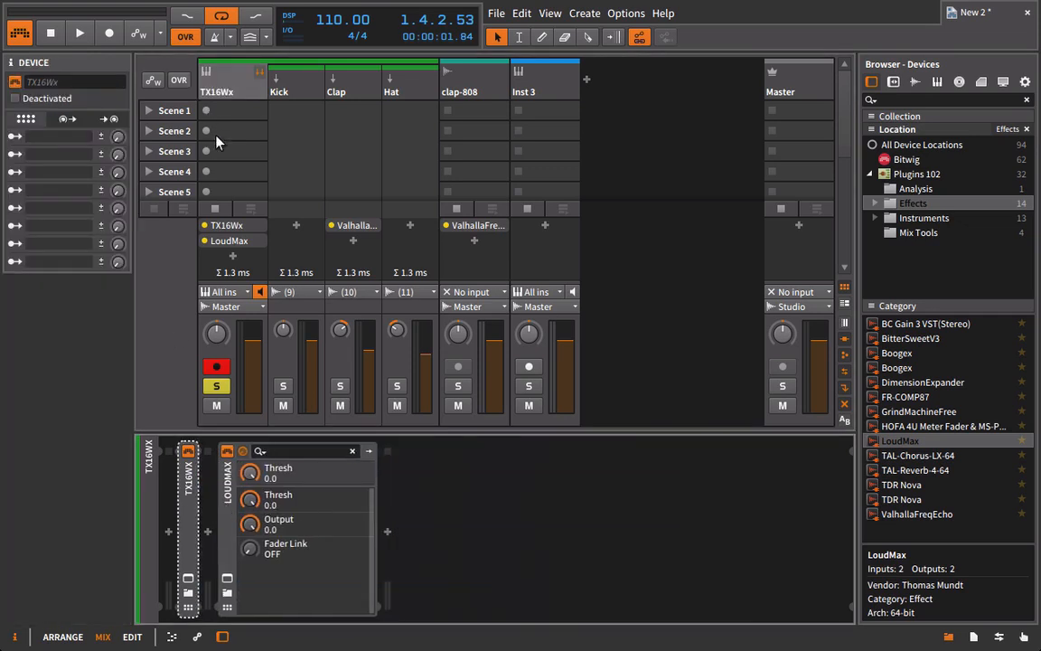
double_click(186, 490)
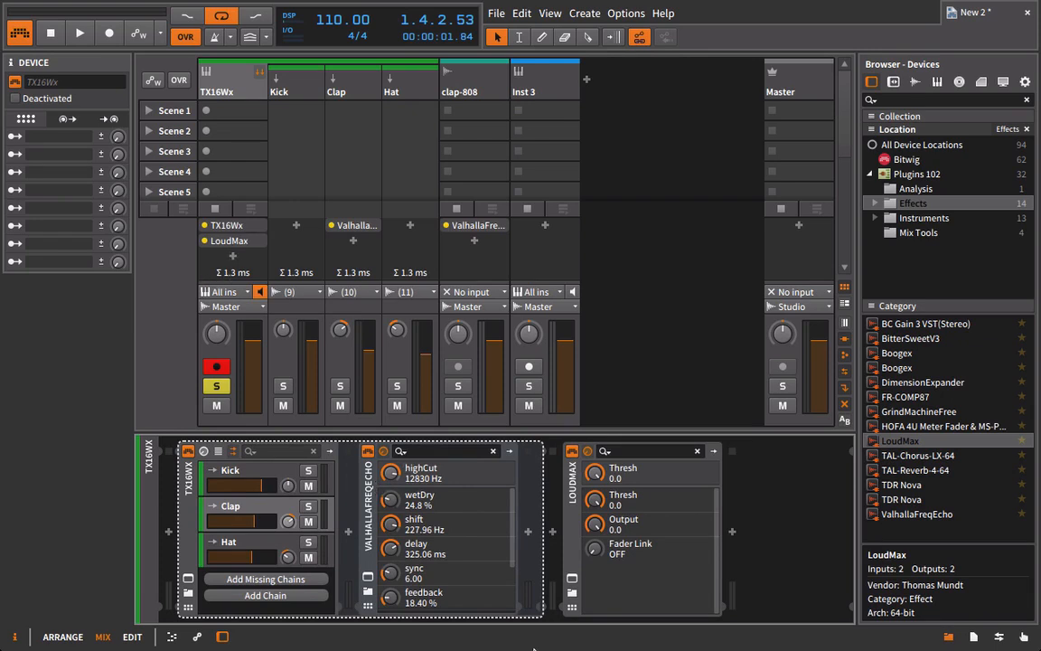
During playback, set the TX16Wx track's LoudMax output to -1.0 dB and threshold to -9.8 dB, close its window and stop playback.
key(space)
click(571, 578)
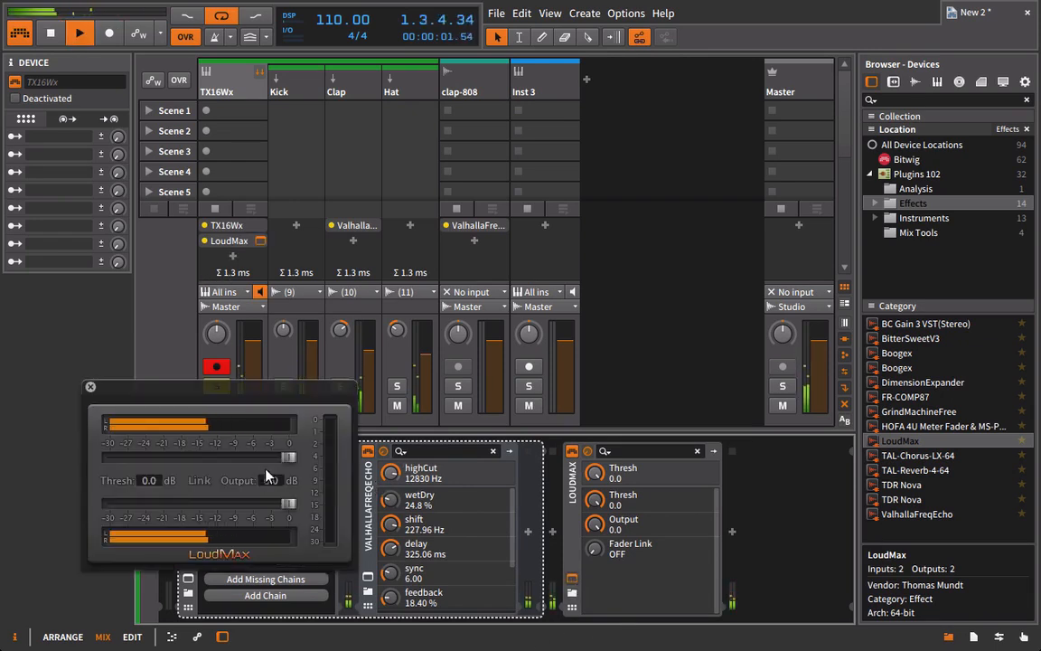
drag(288, 504, 283, 506)
drag(288, 456, 232, 460)
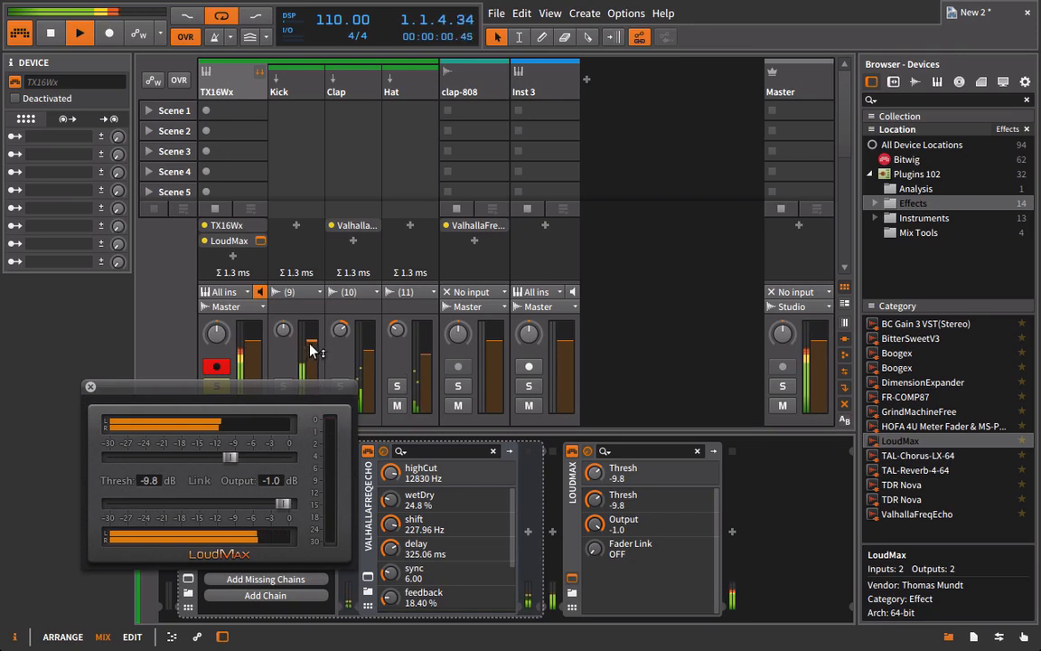
drag(311, 344, 312, 348)
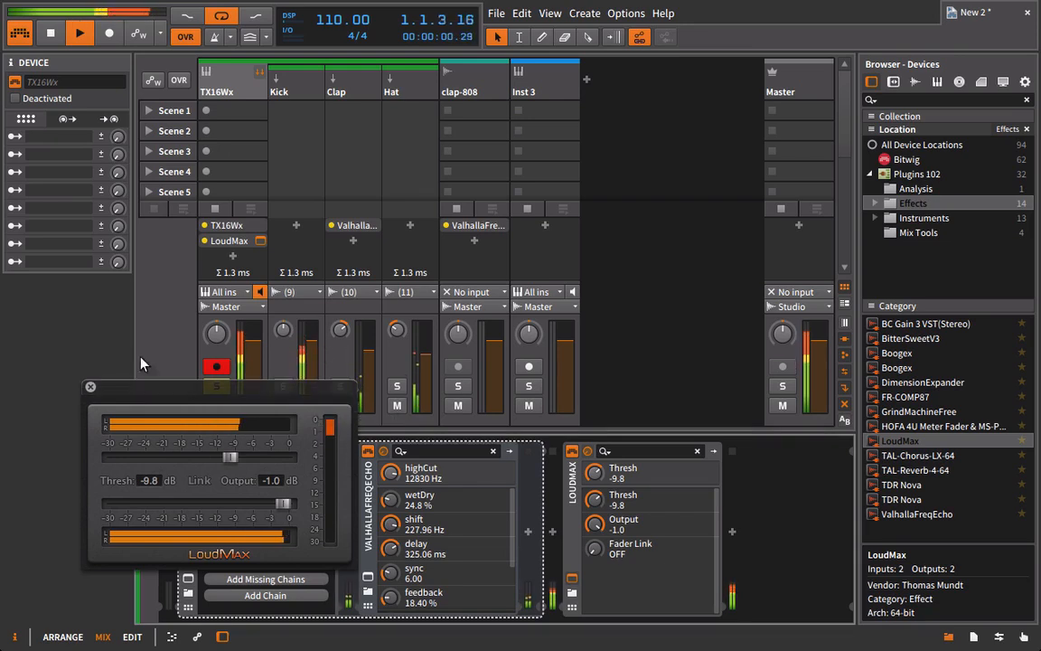
click(90, 388)
key(space)
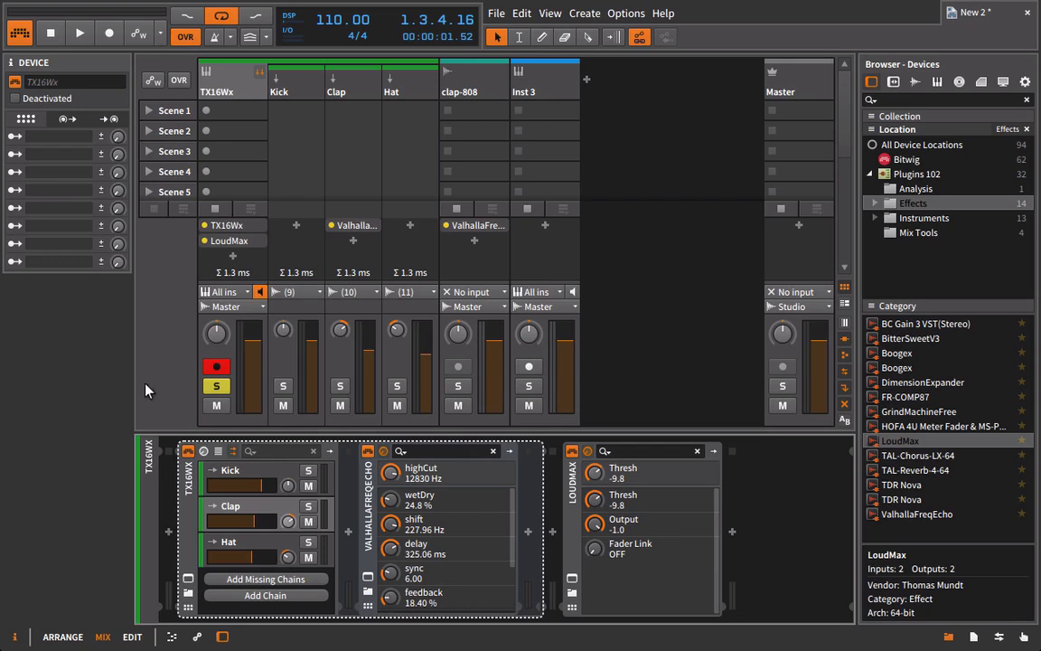
mouse_move(388, 471)
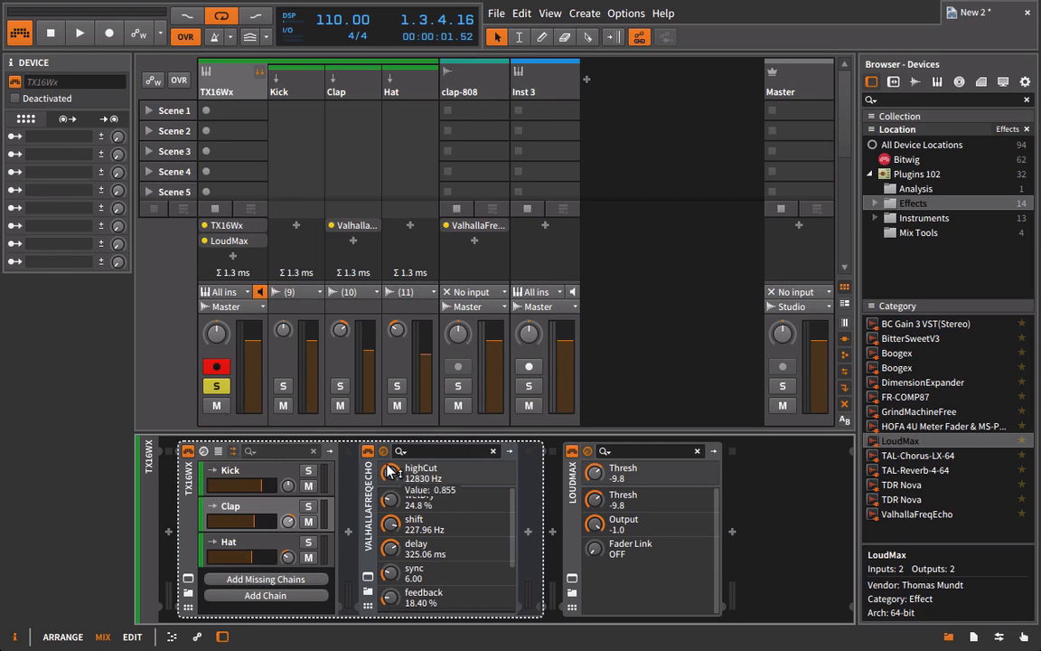